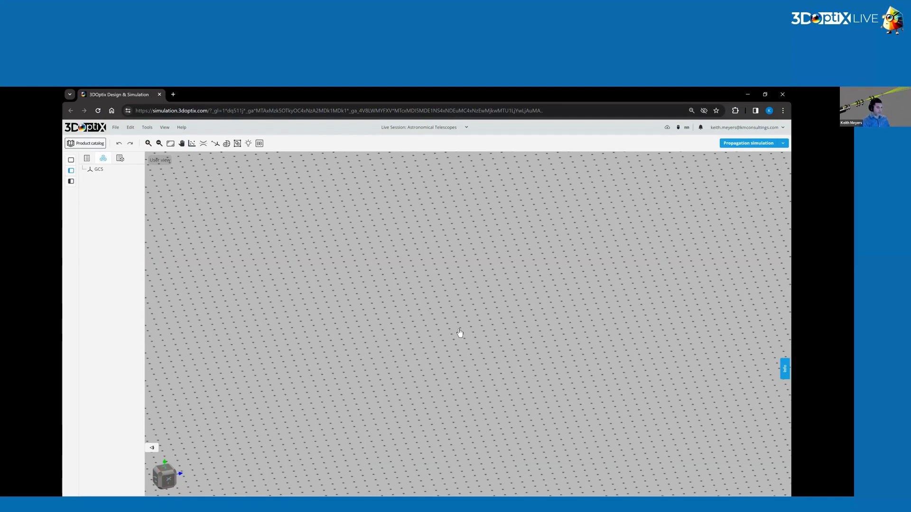
Add a light source to the empty scene and label it Kepler LS1.
{"action": "right_click", "coordinate": [434, 322]}
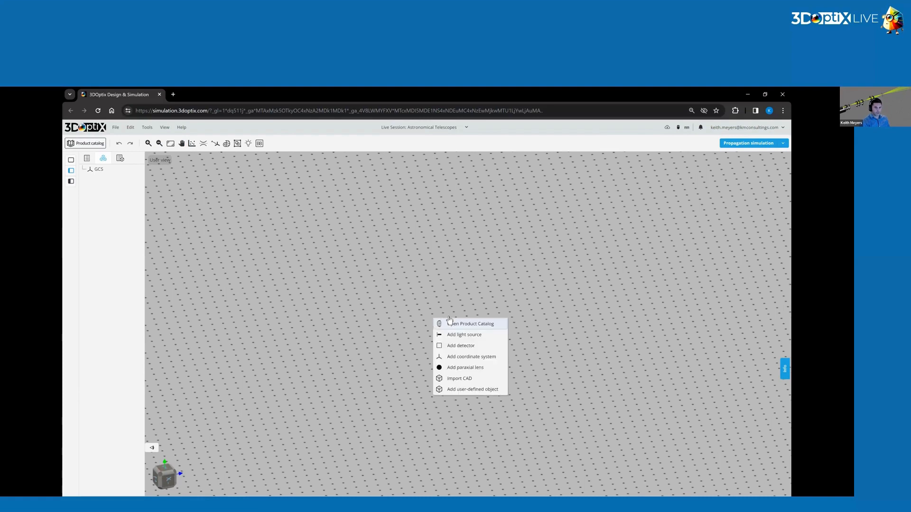
{"action": "left_click", "coordinate": [474, 336]}
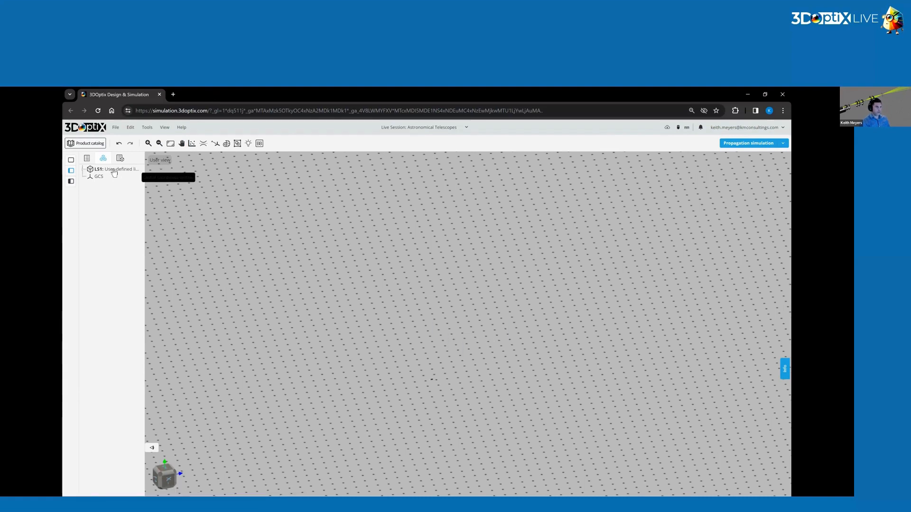
{"action": "left_click", "coordinate": [730, 179]}
{"action": "key", "text": "ctrl+a"}
{"action": "type", "text": "Kepler"}
Position Kepler LS1 at X 0 mm and Z 0 mm.
{"action": "left_click", "coordinate": [785, 170]}
{"action": "left_click", "coordinate": [693, 195]}
{"action": "type", "text": "0"}
{"action": "left_click", "coordinate": [762, 196]}
{"action": "type", "text": "0"}
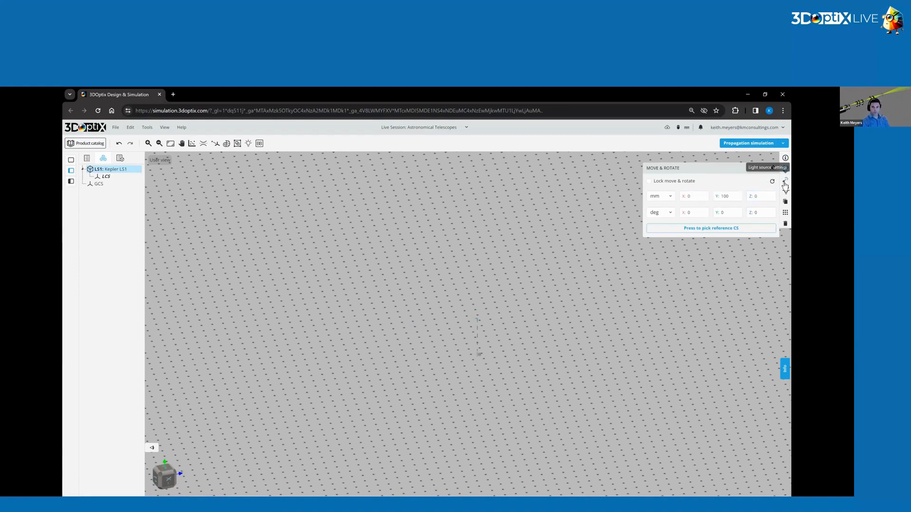
Change the rays color of Kepler LS1 to red.
{"action": "left_click", "coordinate": [786, 190]}
{"action": "left_click", "coordinate": [727, 233]}
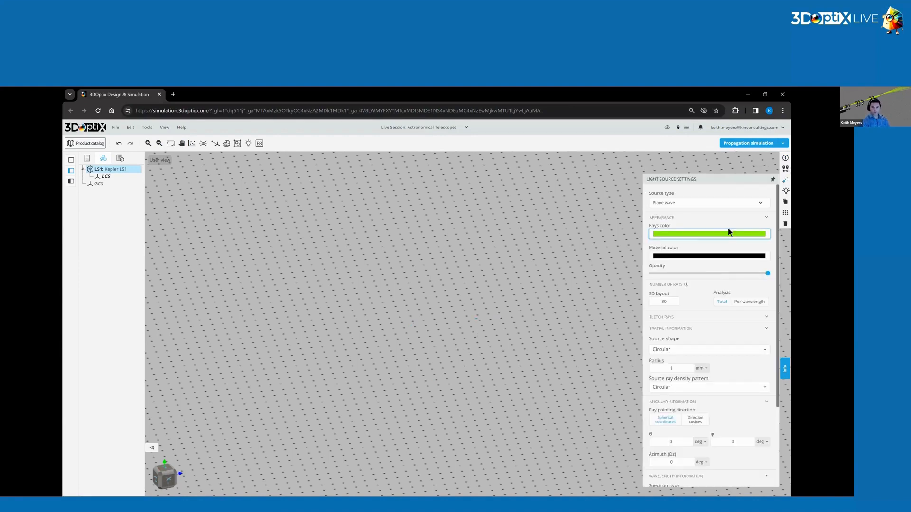
{"action": "left_click", "coordinate": [722, 294]}
{"action": "key", "text": "alt+Tab"}
{"action": "left_click_drag", "start_coordinate": [709, 284], "coordinate": [724, 288]}
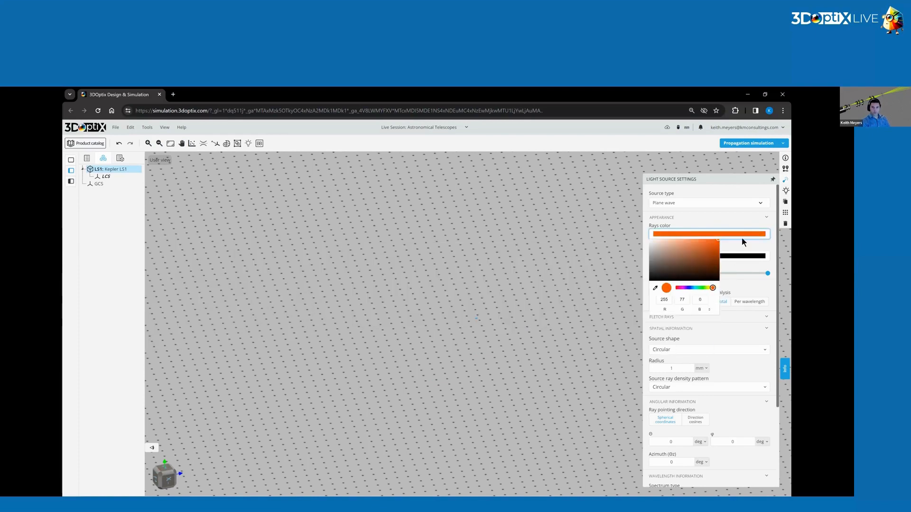
{"action": "left_click", "coordinate": [713, 195]}
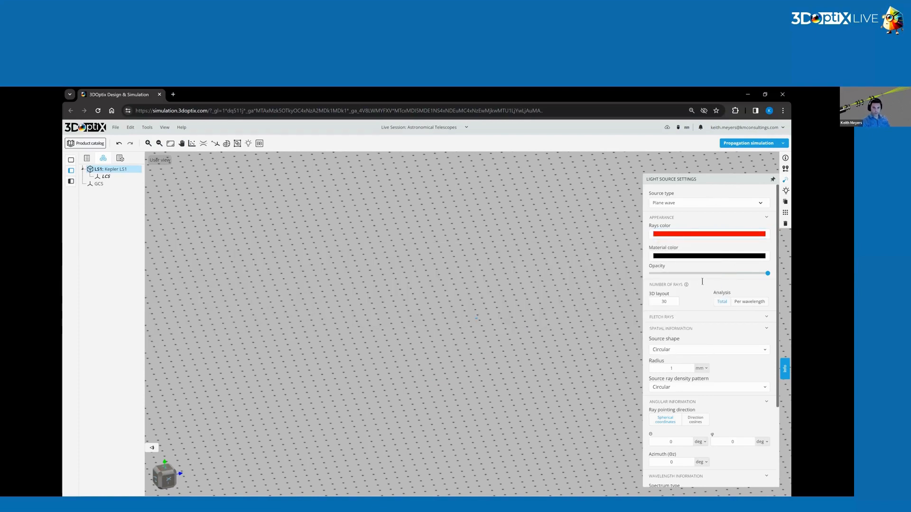
Give Kepler LS1 3 rays in the 3D layout, a 20 mm source radius and a 600 nm wavelength.
{"action": "left_click", "coordinate": [668, 303]}
{"action": "key", "text": "BackSpace"}
{"action": "scroll", "coordinate": [671, 264], "scroll_direction": "down", "scroll_amount": 3}
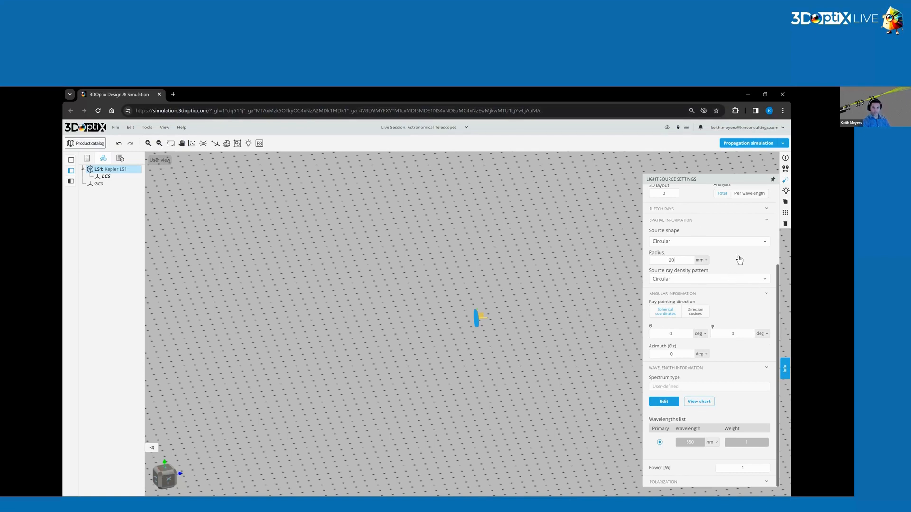
{"action": "left_click", "coordinate": [677, 297]}
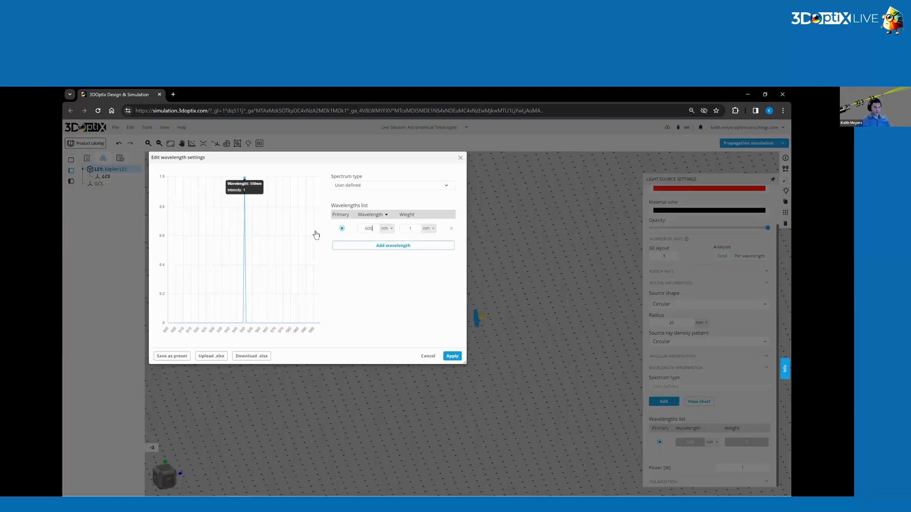
{"action": "left_click", "coordinate": [452, 356]}
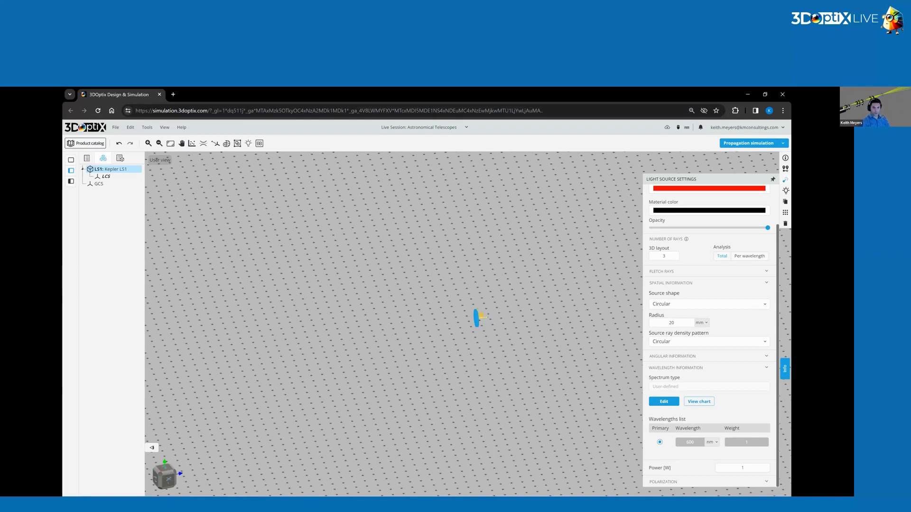
Duplicate the Kepler LS1 light source twice.
{"action": "scroll", "coordinate": [709, 332], "scroll_direction": "down", "scroll_amount": 1}
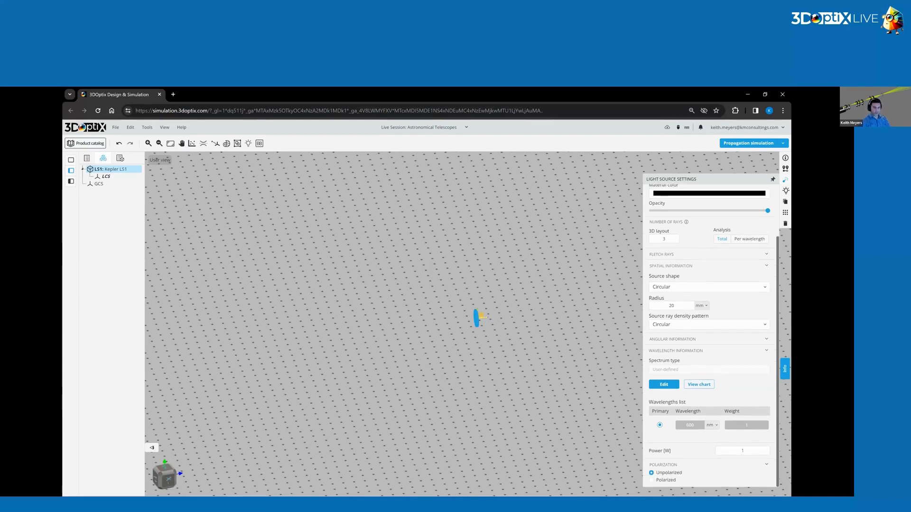
{"action": "scroll", "coordinate": [690, 383], "scroll_direction": "up", "scroll_amount": 4}
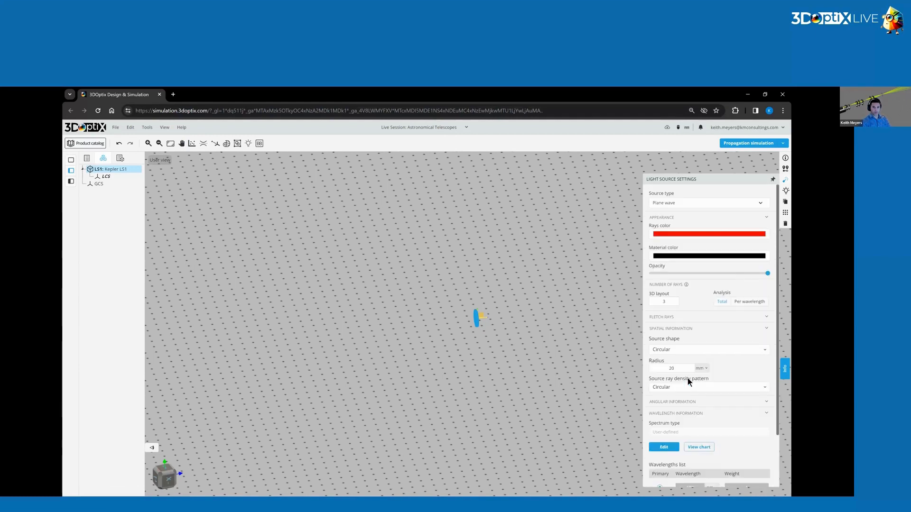
{"action": "left_click", "coordinate": [784, 203]}
{"action": "left_click", "coordinate": [785, 204]}
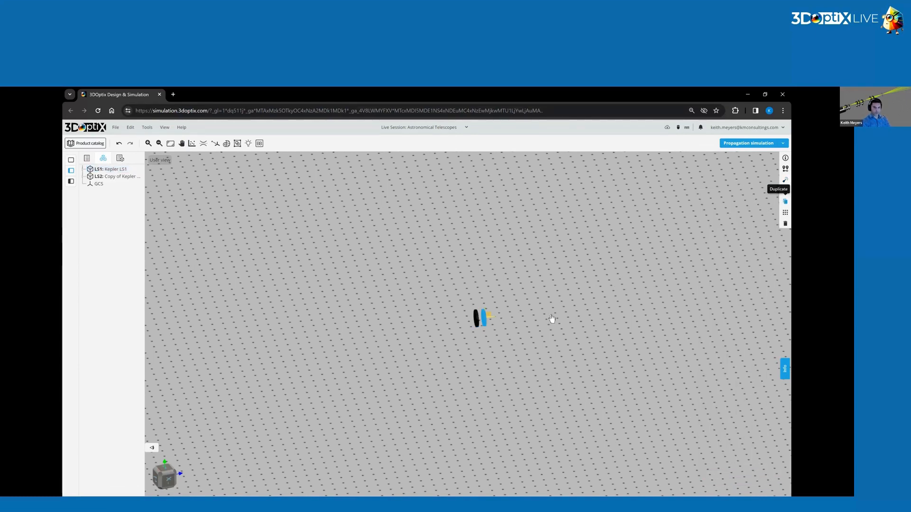
Rename the middle light source copy as Kepler LS2.
{"action": "left_click_drag", "start_coordinate": [517, 368], "coordinate": [420, 321]}
{"action": "scroll", "coordinate": [419, 319], "scroll_direction": "up", "scroll_amount": 5}
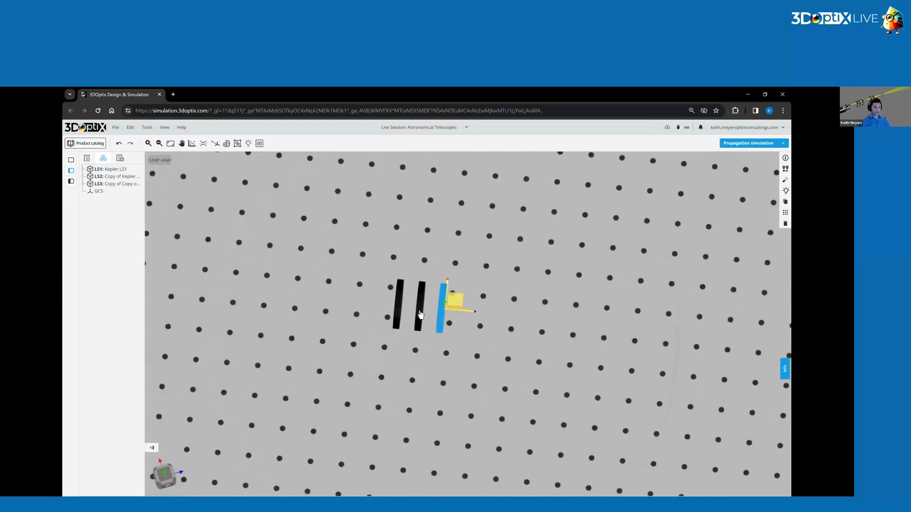
{"action": "left_click", "coordinate": [420, 314]}
{"action": "left_click", "coordinate": [785, 160]}
{"action": "triple_click", "coordinate": [755, 178]}
{"action": "type", "text": "Kepler LS1"}
{"action": "key", "text": "Return"}
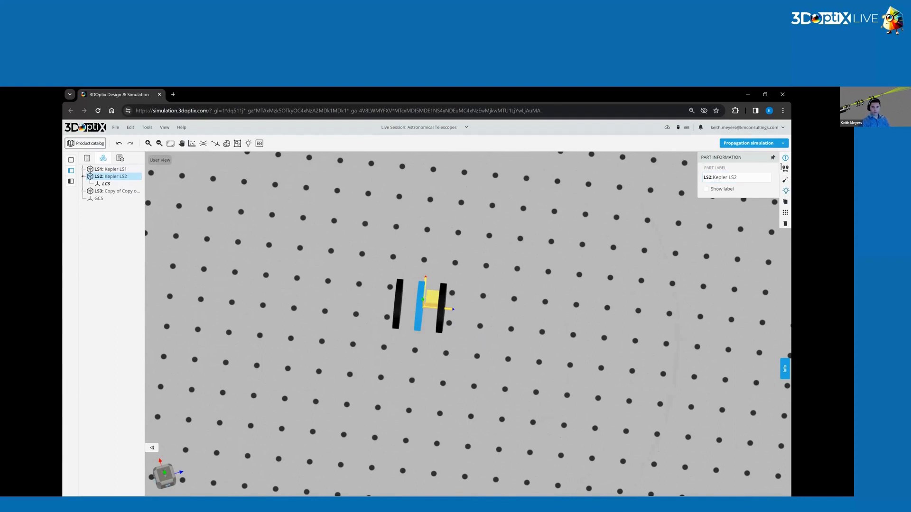
Set Kepler LS2 to Z position 0 mm and Y rotation 1 degree.
{"action": "left_click", "coordinate": [785, 169]}
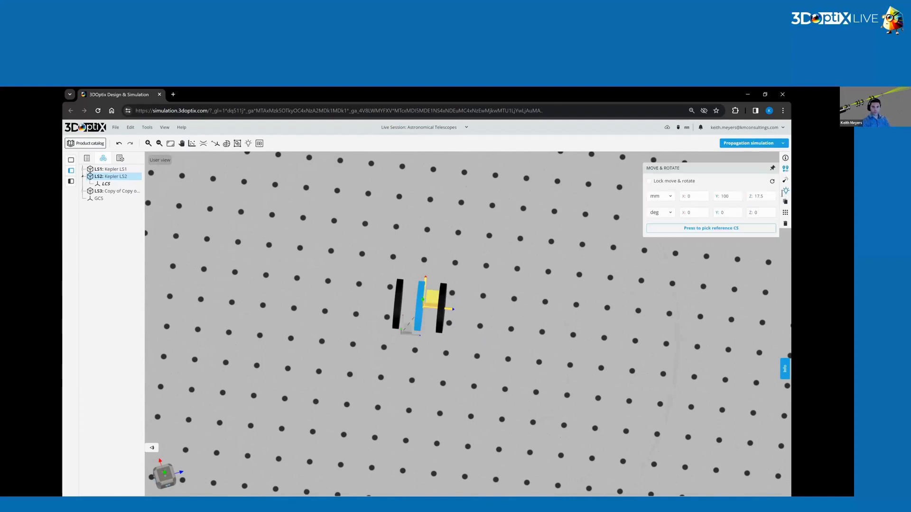
{"action": "left_click_drag", "start_coordinate": [735, 213], "coordinate": [680, 217]}
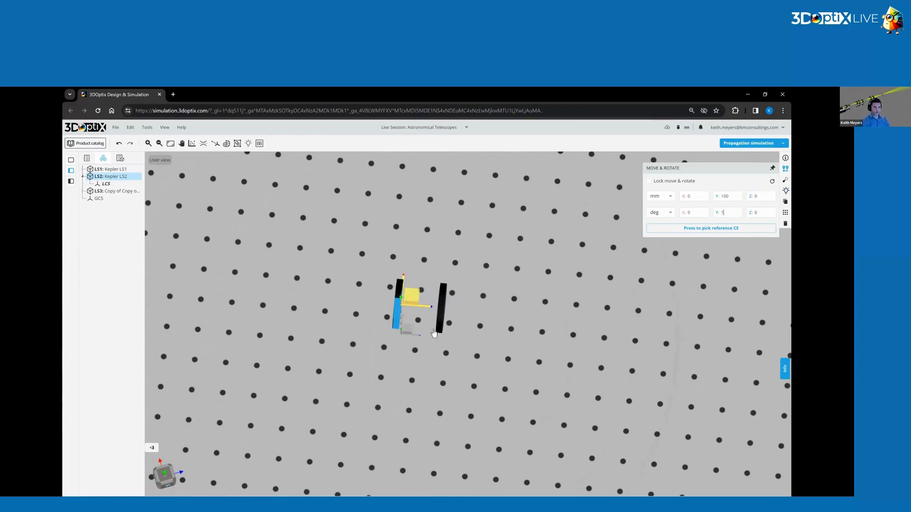
Change the rays color of Kepler LS2 to green.
{"action": "left_click", "coordinate": [786, 190]}
{"action": "left_click", "coordinate": [734, 234]}
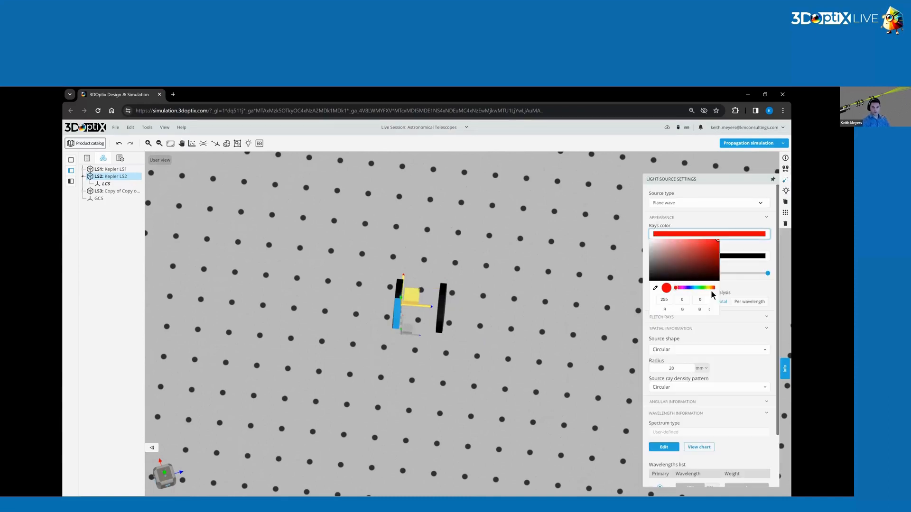
{"action": "left_click_drag", "start_coordinate": [707, 288], "coordinate": [705, 289]}
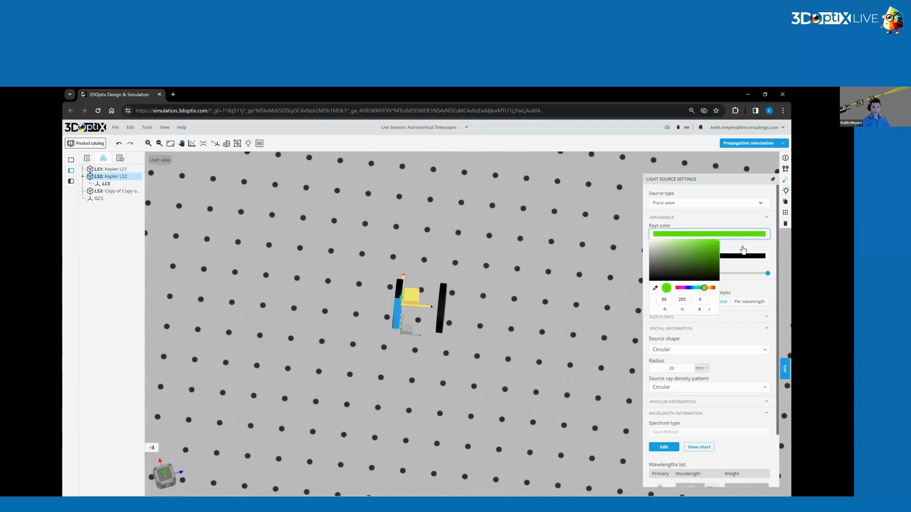
{"action": "left_click", "coordinate": [743, 249]}
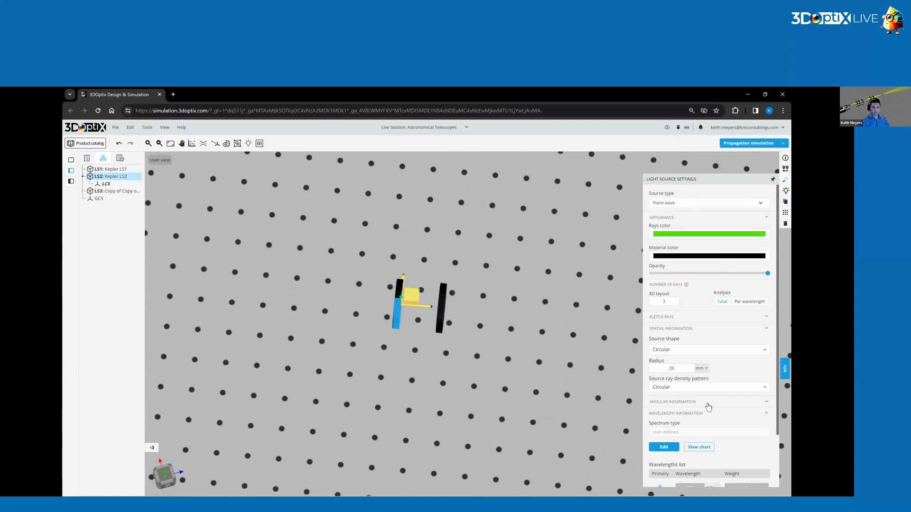
{"action": "scroll", "coordinate": [706, 398], "scroll_direction": "down", "scroll_amount": 2}
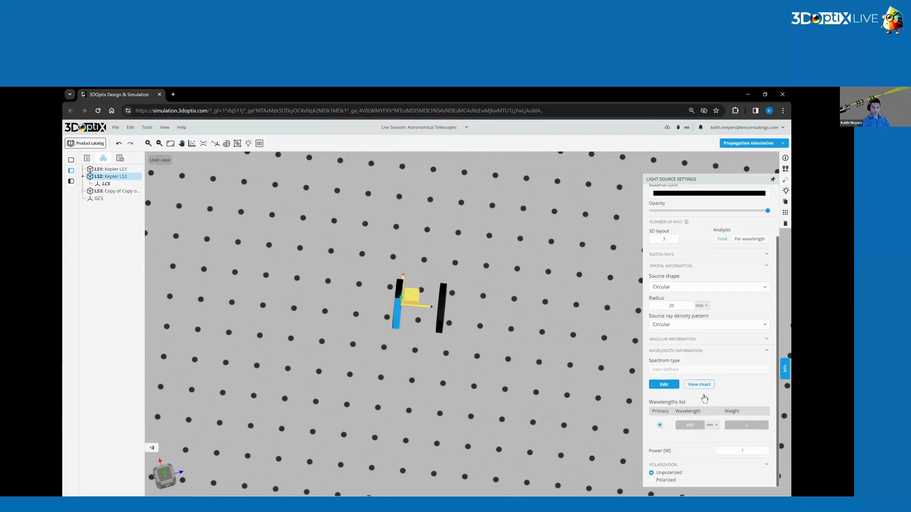
Rename the remaining light source copy as Kepler LS3.
{"action": "left_click", "coordinate": [441, 310]}
{"action": "left_click", "coordinate": [785, 158]}
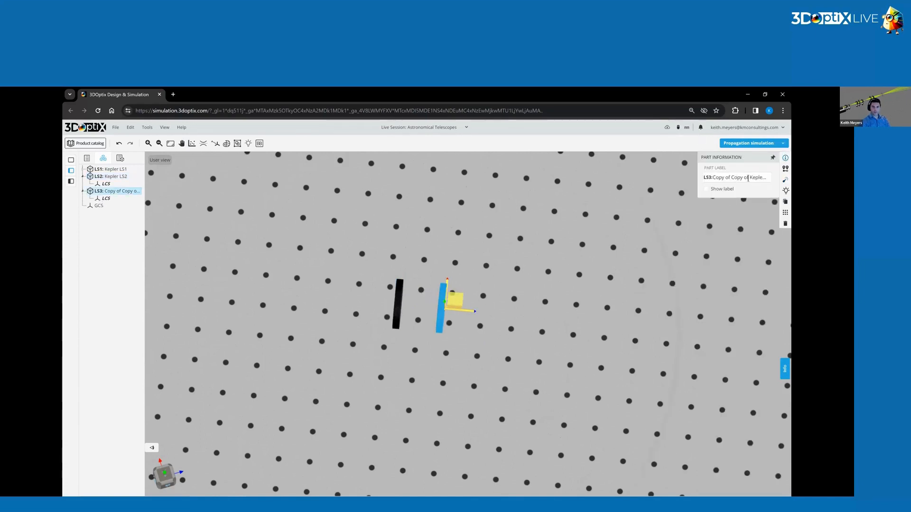
{"action": "triple_click", "coordinate": [751, 179]}
{"action": "type", "text": "Kepler LS3"}
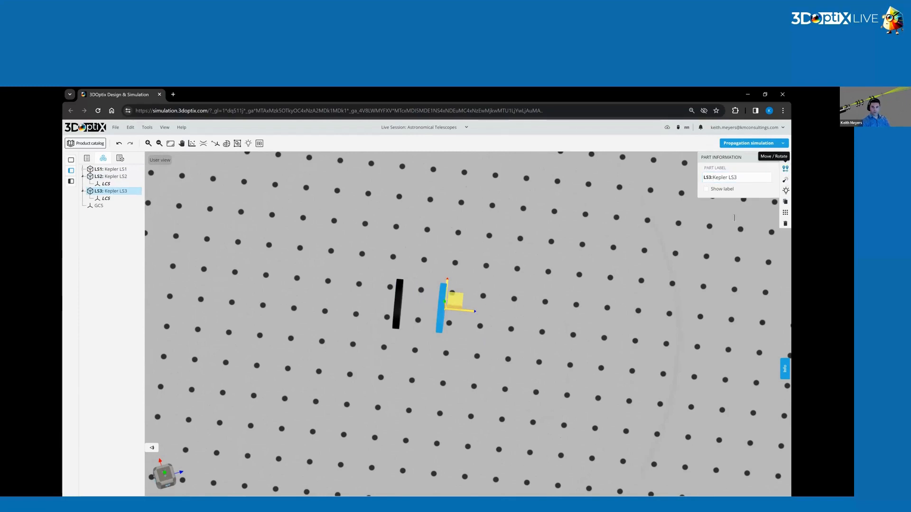
Set Kepler LS3 to Y rotation 1.5 degrees and Z position 0 mm.
{"action": "left_click", "coordinate": [785, 169]}
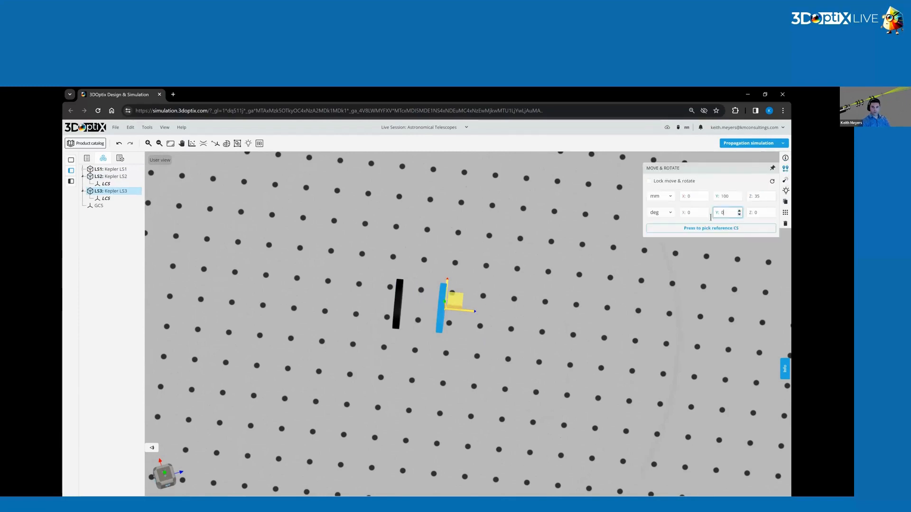
{"action": "type", "text": "1.5"}
{"action": "double_click", "coordinate": [757, 196]}
{"action": "type", "text": "0"}
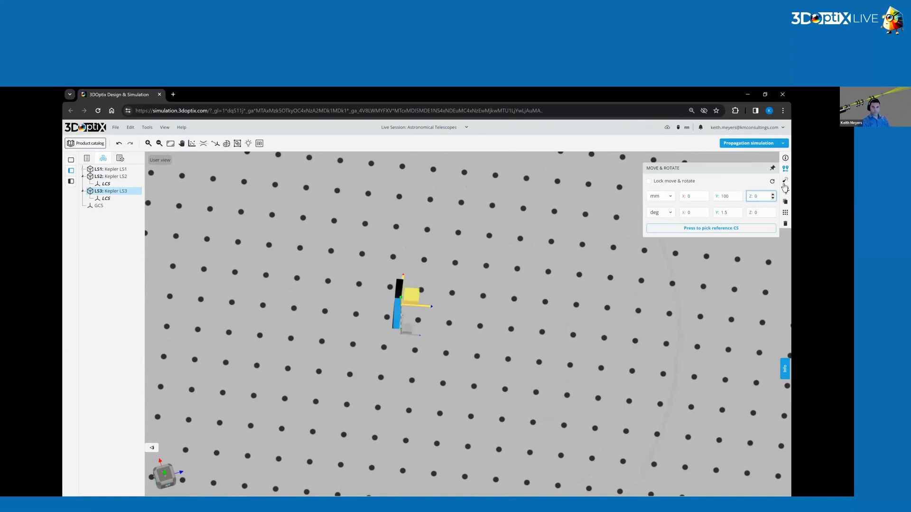
Change the rays color of Kepler LS3 to blue.
{"action": "left_click", "coordinate": [785, 180]}
{"action": "scroll", "coordinate": [729, 236], "scroll_direction": "up", "scroll_amount": 1}
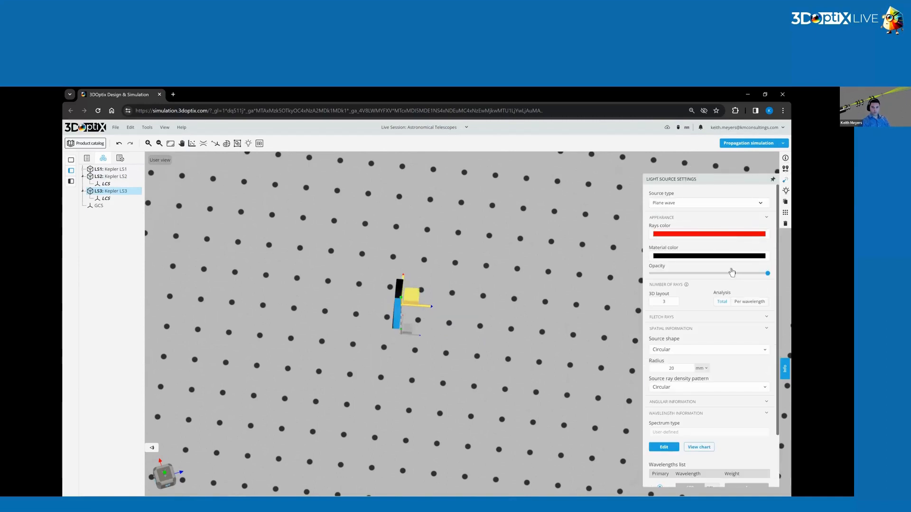
{"action": "left_click", "coordinate": [726, 234]}
{"action": "left_click_drag", "start_coordinate": [713, 287], "coordinate": [691, 288]}
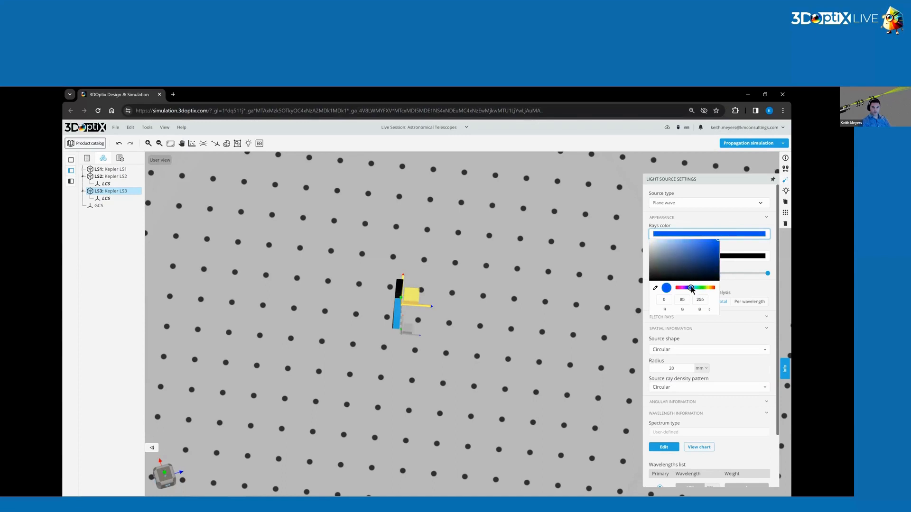
{"action": "left_click", "coordinate": [740, 249]}
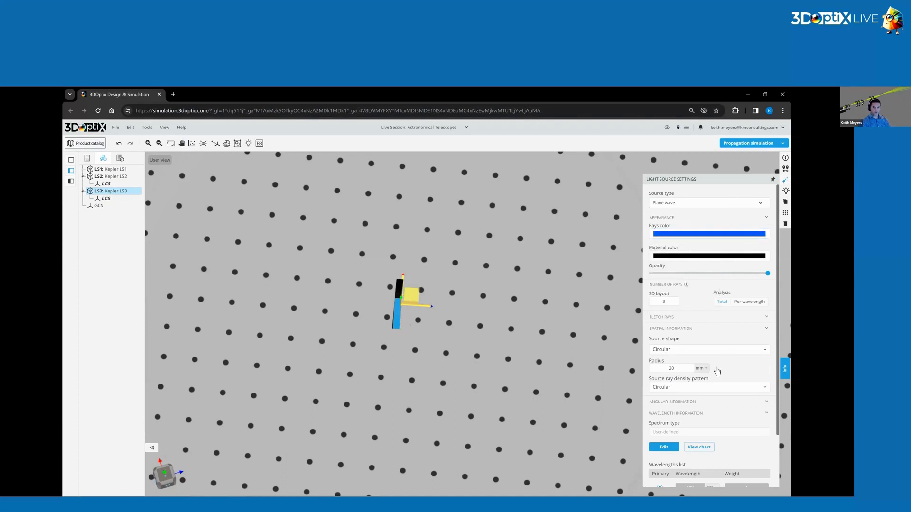
Deselect the light source and run the propagation simulation for all three sources.
{"action": "left_click", "coordinate": [538, 270]}
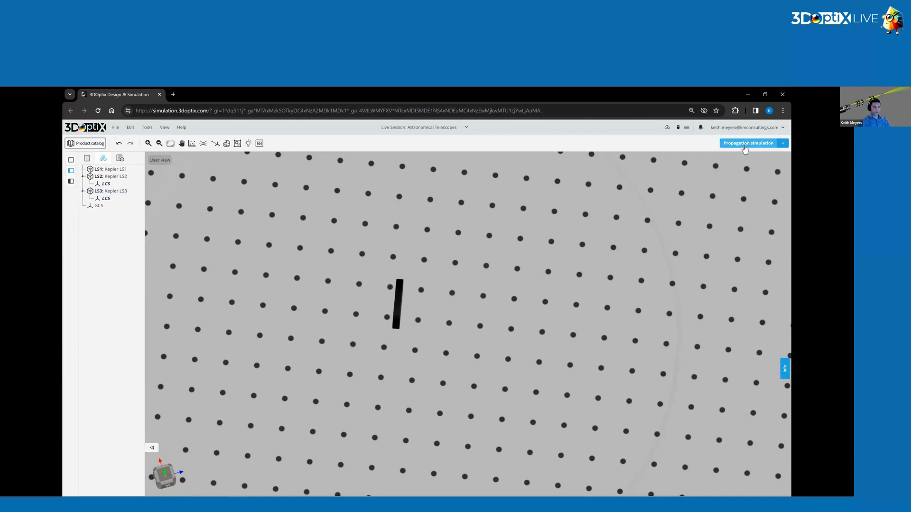
{"action": "left_click", "coordinate": [744, 149]}
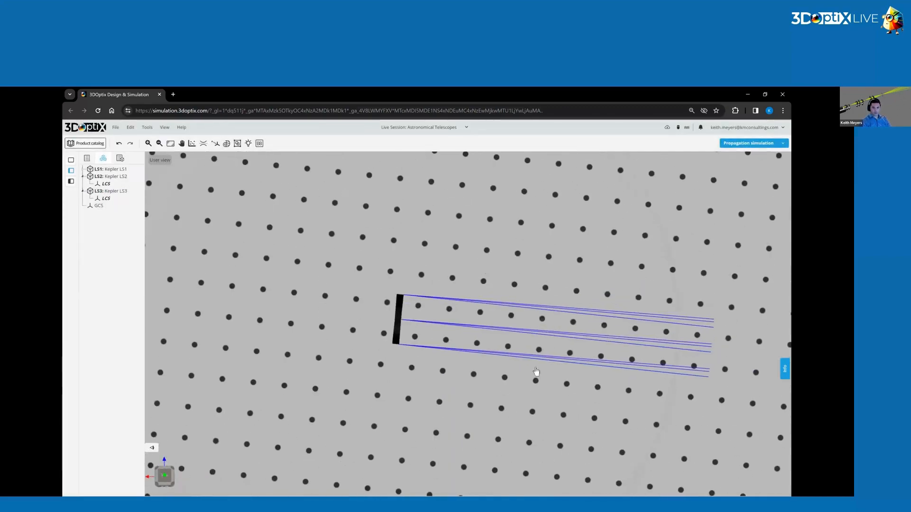
{"action": "left_click_drag", "start_coordinate": [503, 329], "coordinate": [222, 192]}
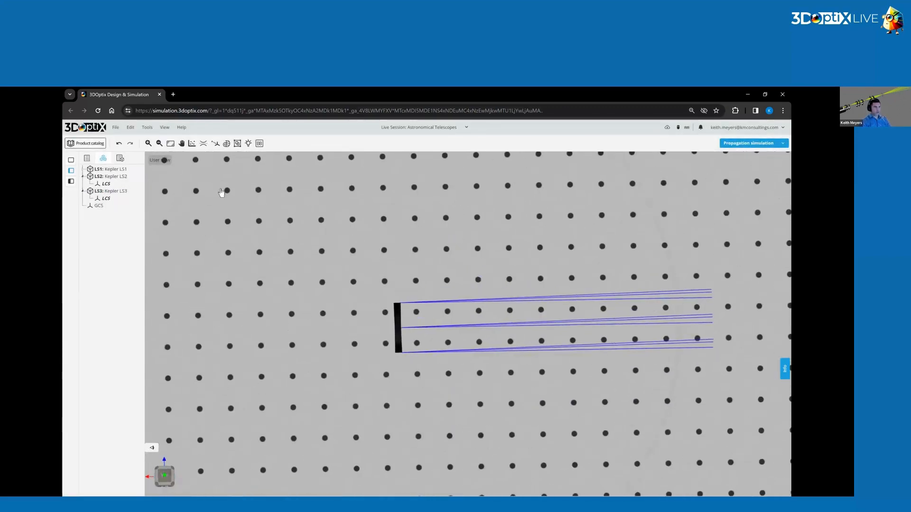
Switch the ray color palette to user-defined colors and inspect the three ray bundles.
{"action": "left_click", "coordinate": [164, 131]}
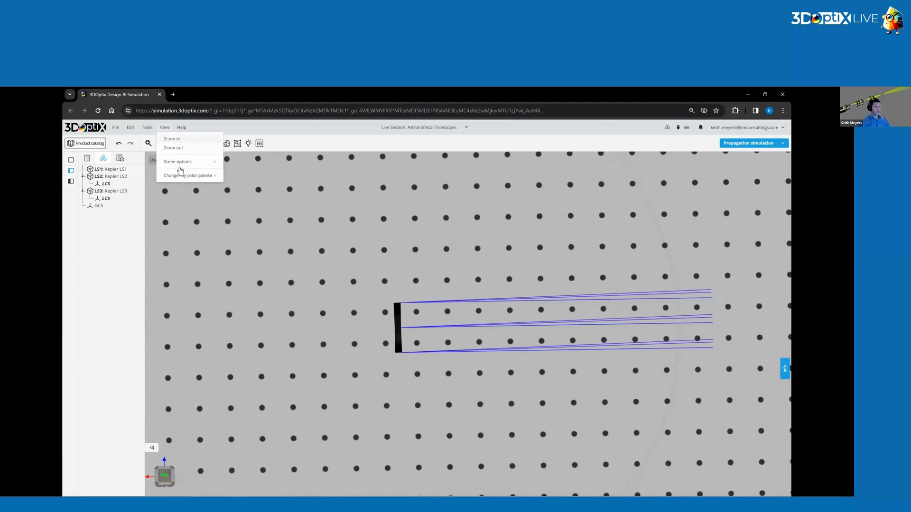
{"action": "mouse_move", "coordinate": [188, 176]}
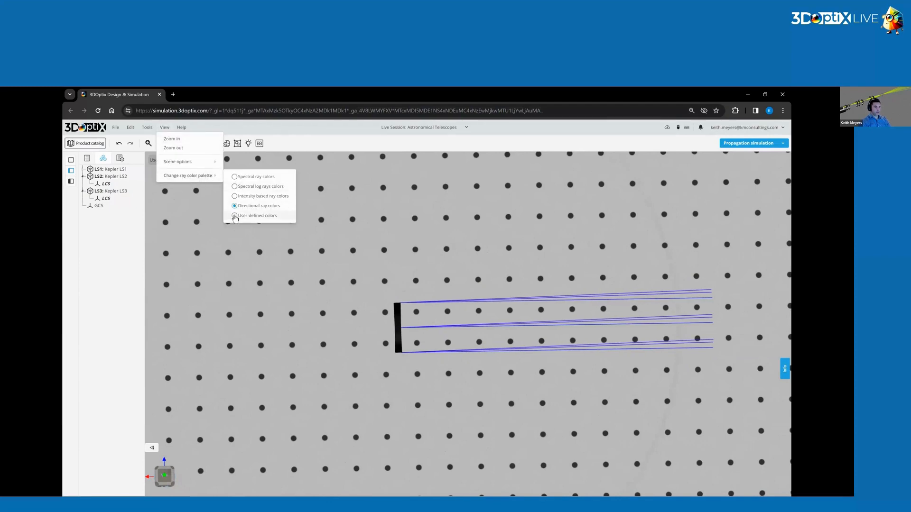
{"action": "left_click", "coordinate": [235, 216]}
{"action": "scroll", "coordinate": [562, 350], "scroll_direction": "up", "scroll_amount": 3}
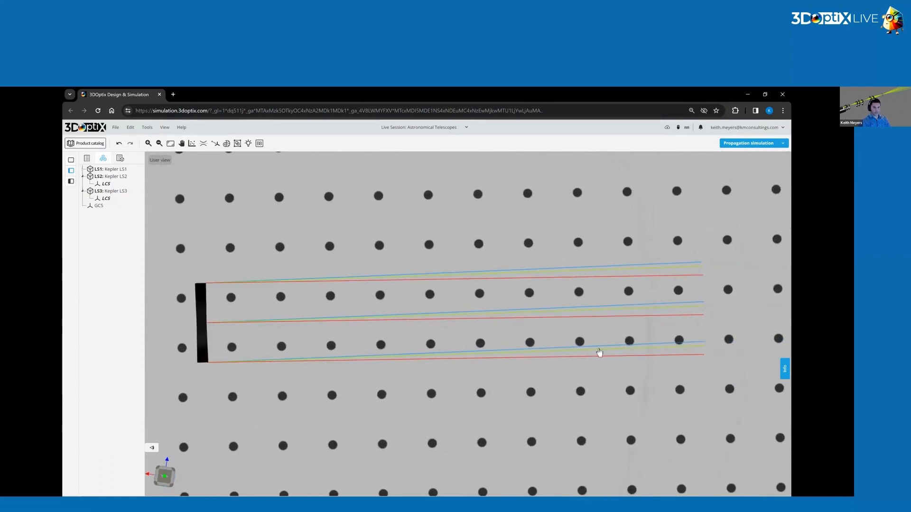
{"action": "scroll", "coordinate": [514, 329], "scroll_direction": "down", "scroll_amount": 3}
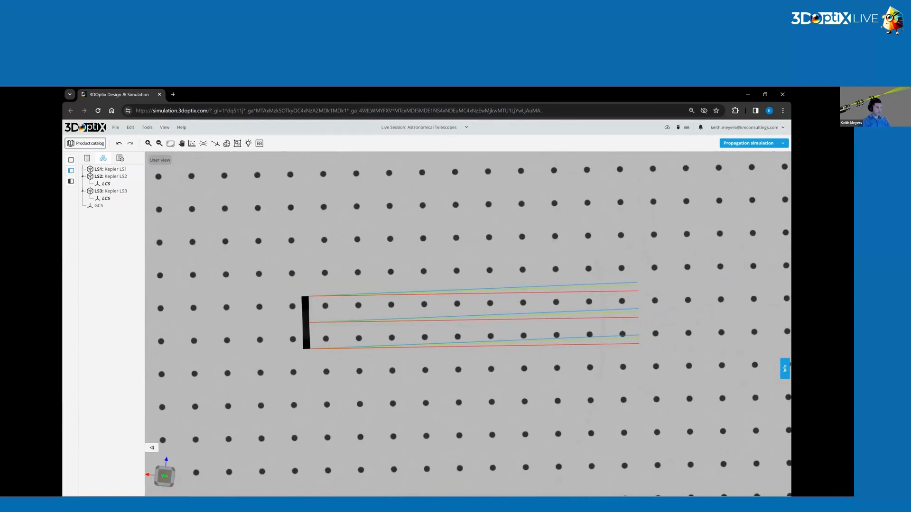
Add the uncoated LA1301 N-BK7 plano-convex lens (2 in diameter, f=250.0 mm) from the product catalog to the design near the light sources.
{"action": "left_click_drag", "start_coordinate": [486, 389], "coordinate": [438, 282]}
{"action": "right_click", "coordinate": [381, 269]}
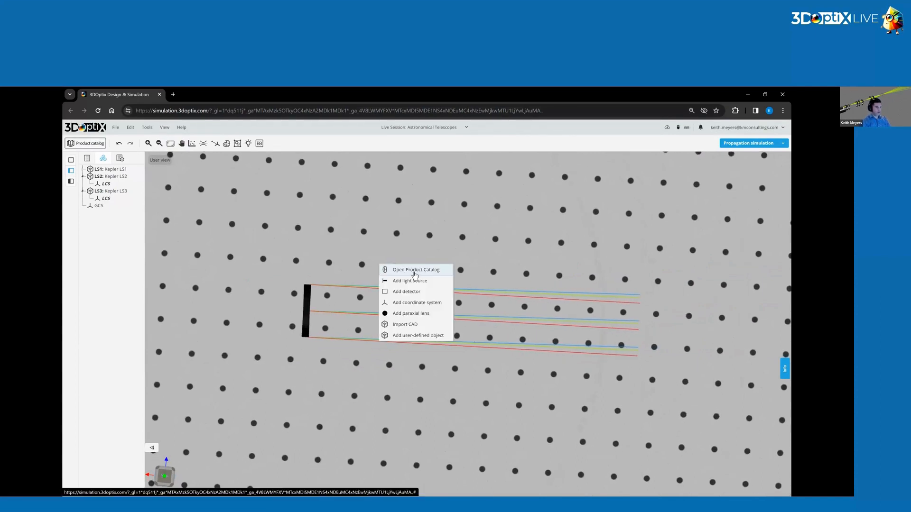
{"action": "left_click", "coordinate": [415, 275]}
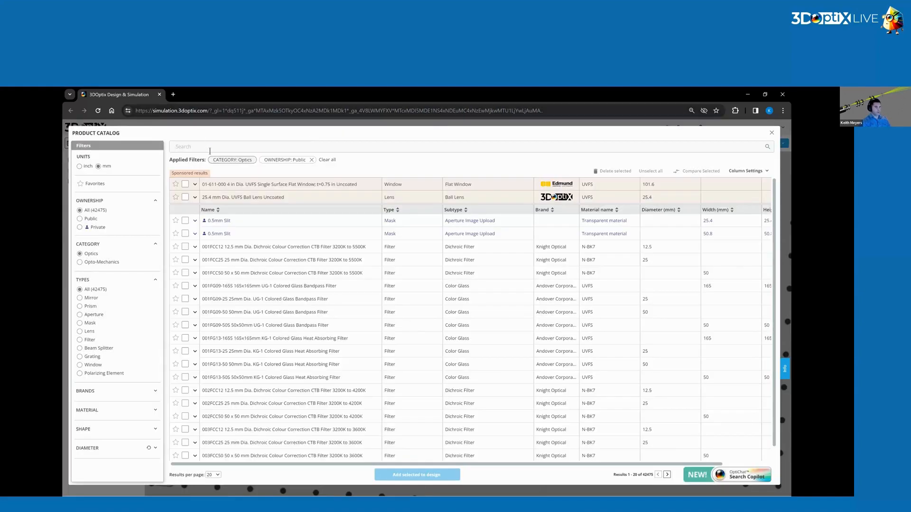
{"action": "type", "text": "la1301"}
{"action": "key", "text": "Return"}
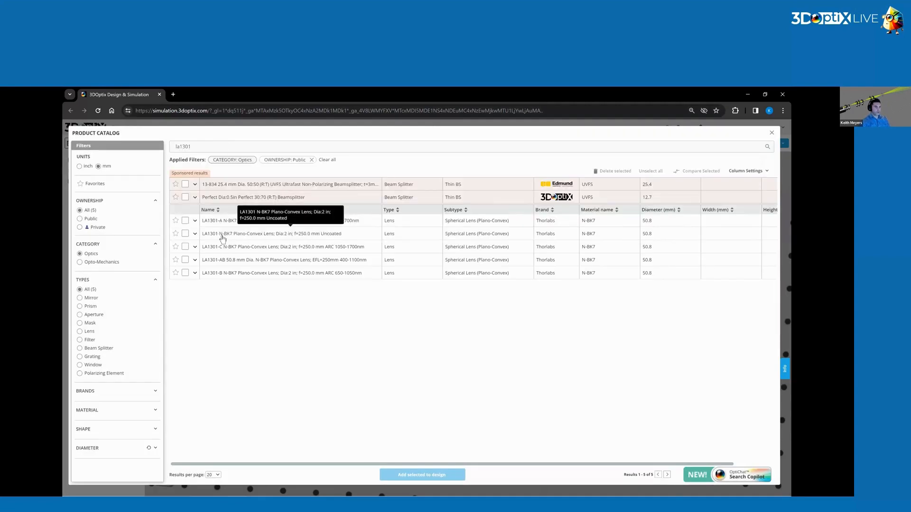
{"action": "left_click", "coordinate": [186, 234]}
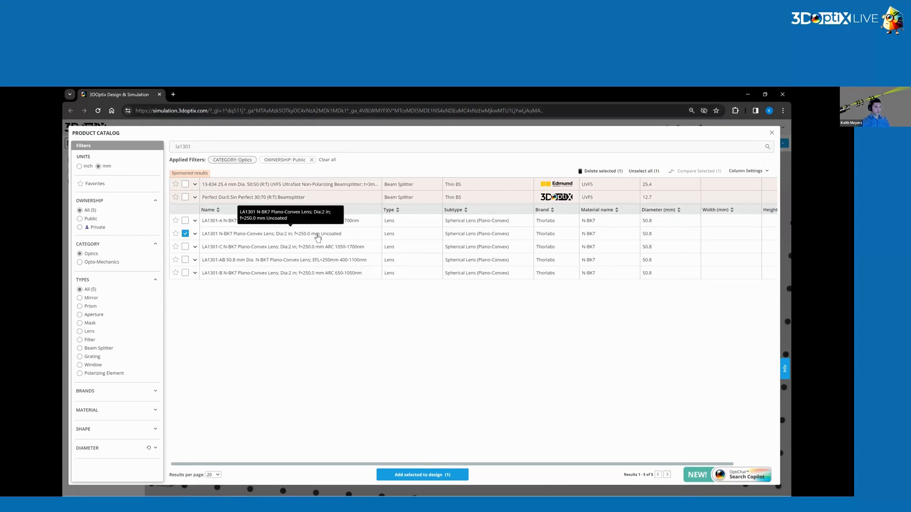
{"action": "left_click", "coordinate": [381, 475]}
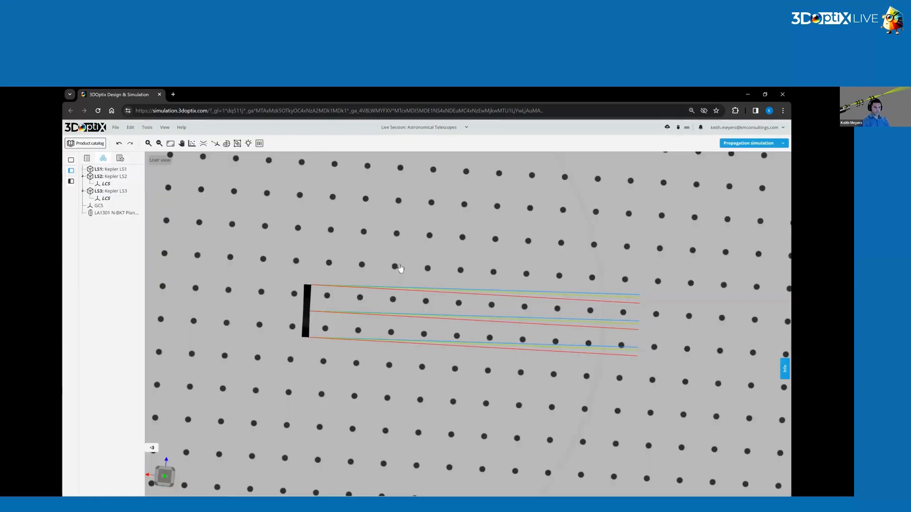
{"action": "left_click", "coordinate": [406, 267]}
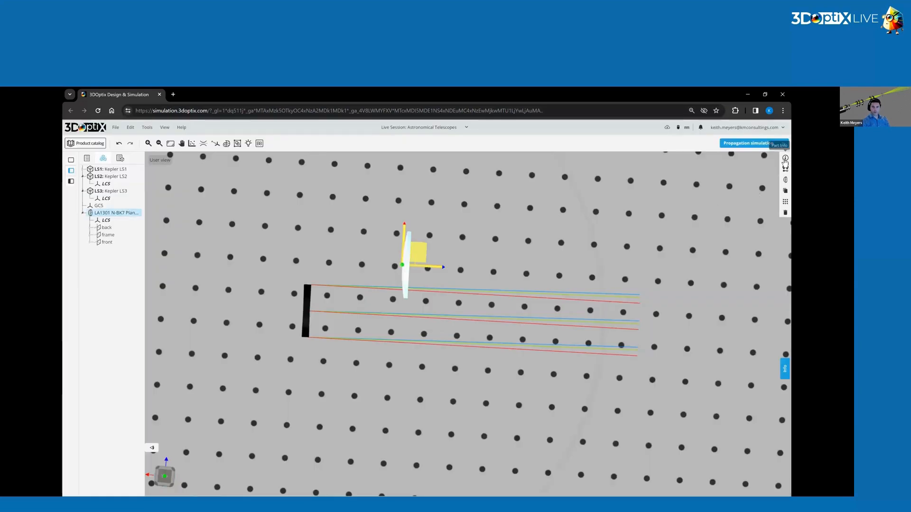
Change the part label of the new LA1301 lens to Kepler Objective.
{"action": "left_click", "coordinate": [785, 160]}
{"action": "triple_click", "coordinate": [742, 212]}
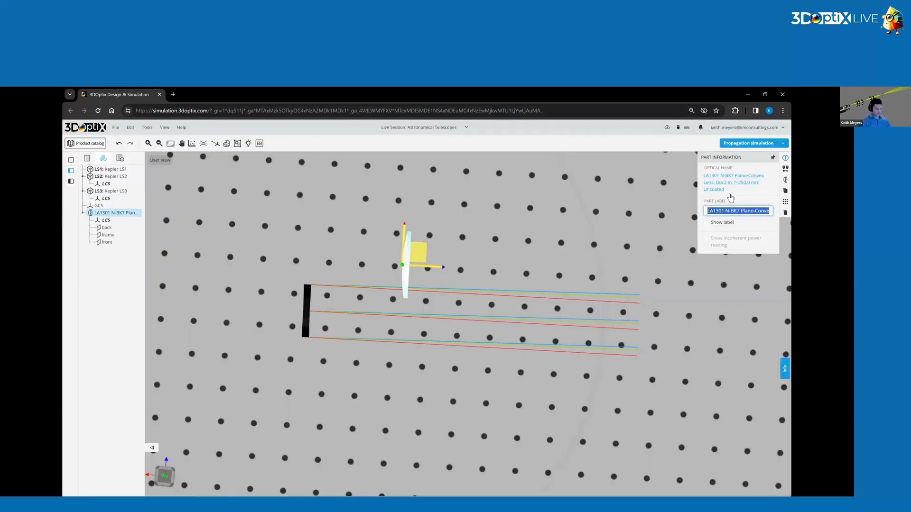
{"action": "type", "text": "Kepler Objecti"}
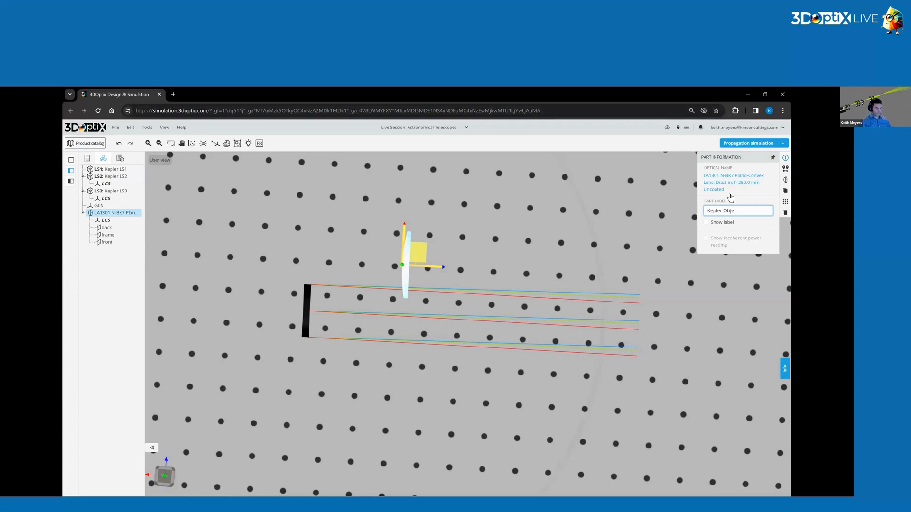
{"action": "key", "text": "Return"}
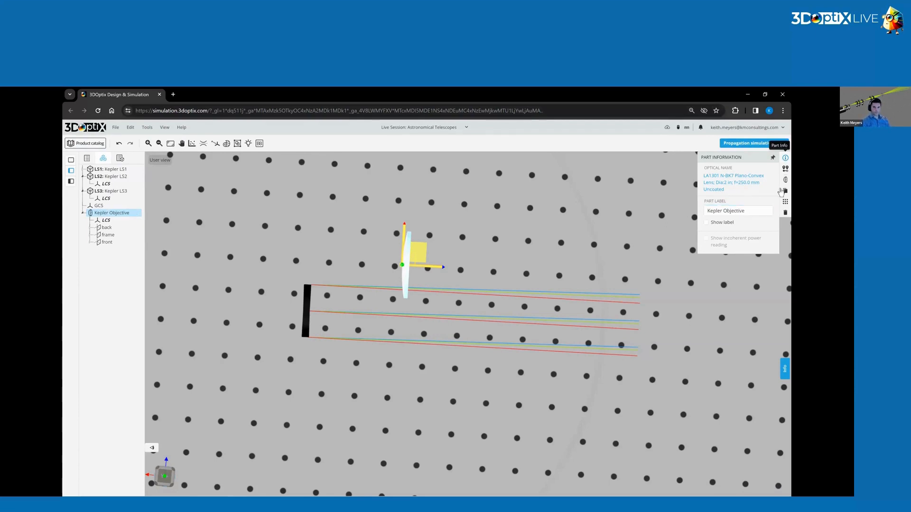
Position the Kepler Objective at X 0 mm and Z 10 mm.
{"action": "left_click", "coordinate": [785, 168]}
{"action": "left_click", "coordinate": [695, 197]}
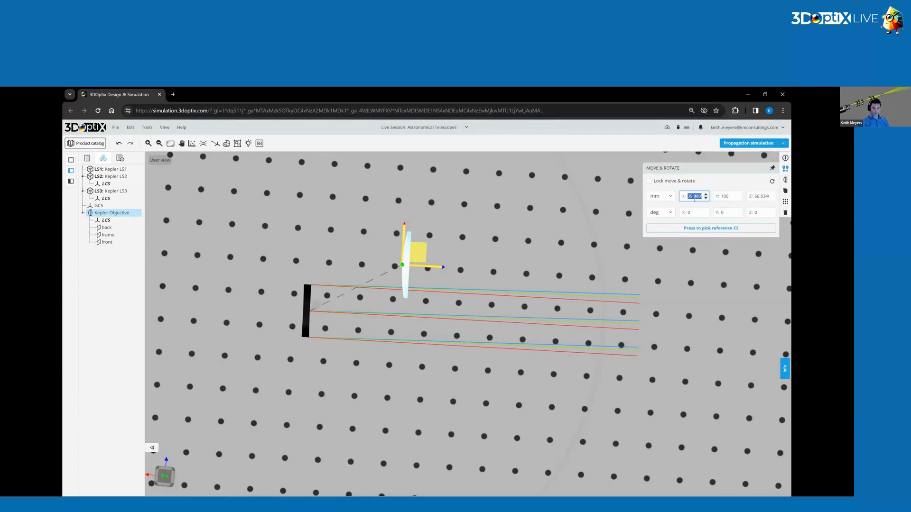
{"action": "left_click", "coordinate": [759, 197]}
{"action": "type", "text": "10"}
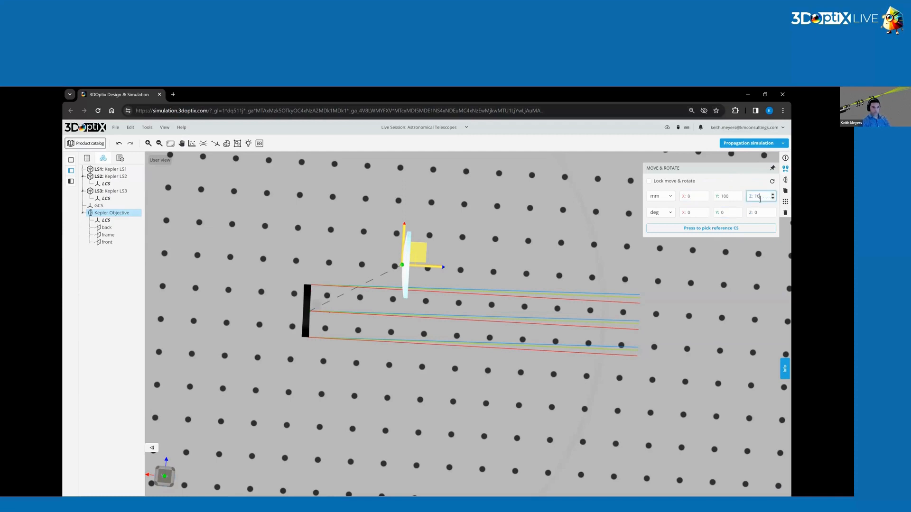
{"action": "key", "text": "Return"}
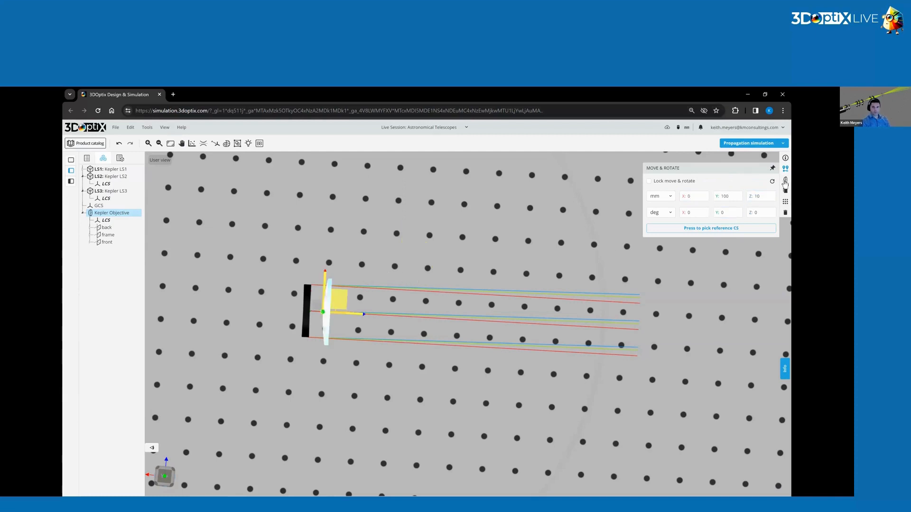
Check the Kepler Objective's focal lengths in its optical settings for a wavelength of 600 nm.
{"action": "left_click", "coordinate": [785, 180]}
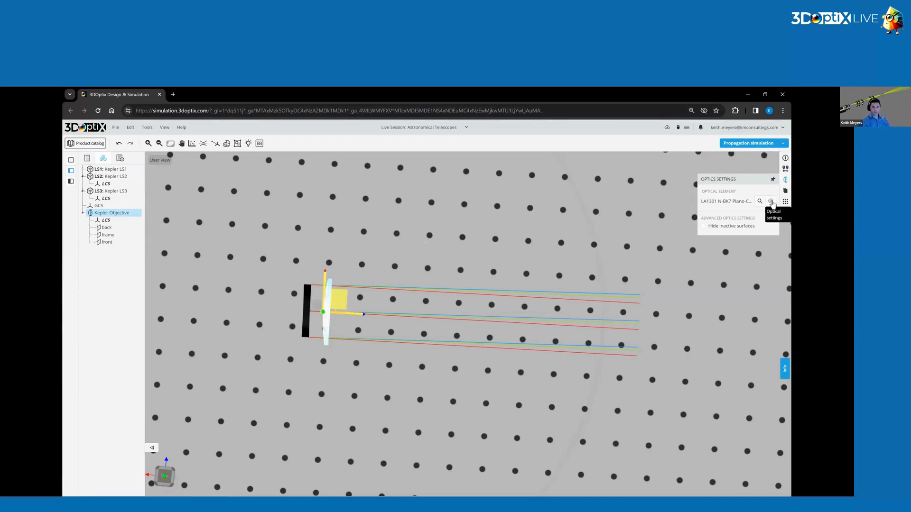
{"action": "left_click", "coordinate": [771, 201]}
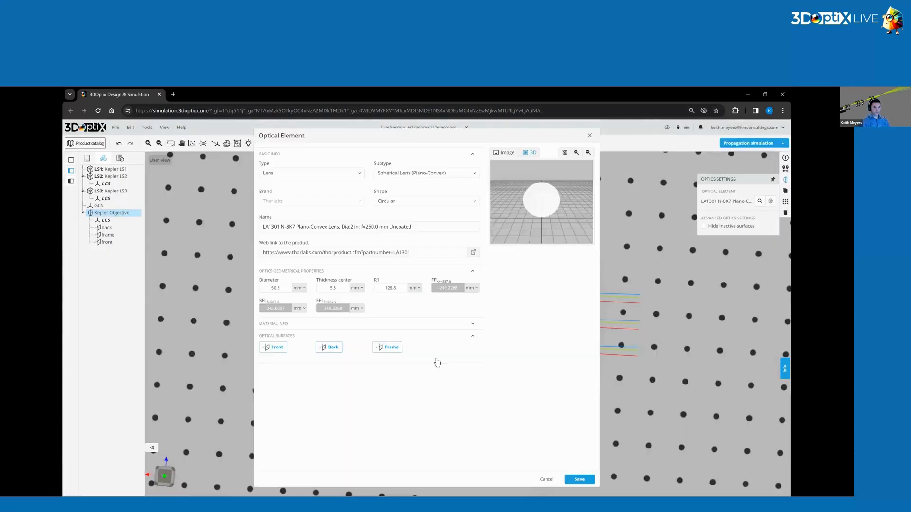
{"action": "left_click", "coordinate": [379, 324]}
{"action": "double_click", "coordinate": [453, 343]}
{"action": "type", "text": "600"}
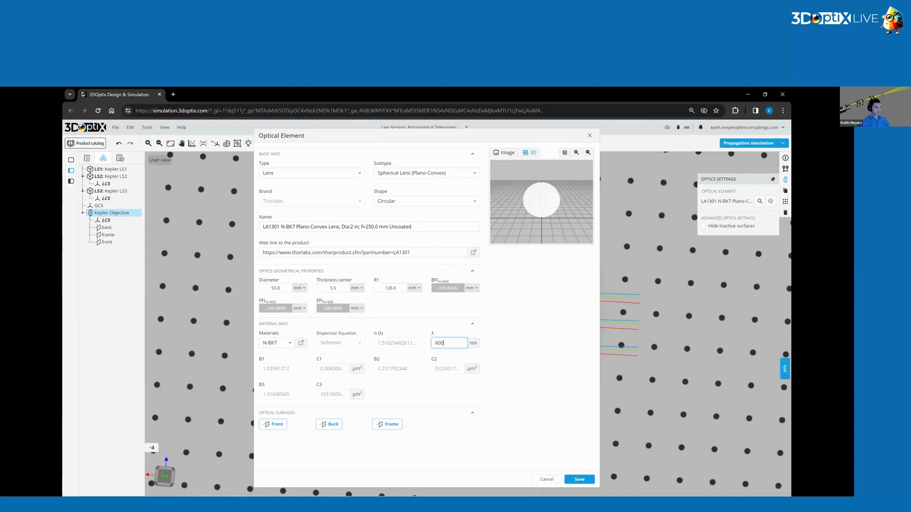
{"action": "key", "text": "Return"}
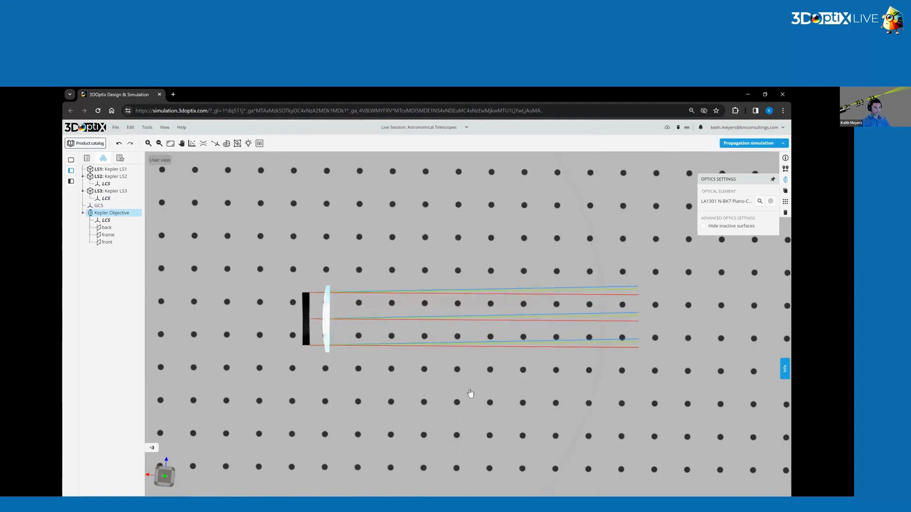
Deselect the objective lens, run the propagation simulation and inspect where the rays converge.
{"action": "left_click", "coordinate": [469, 388]}
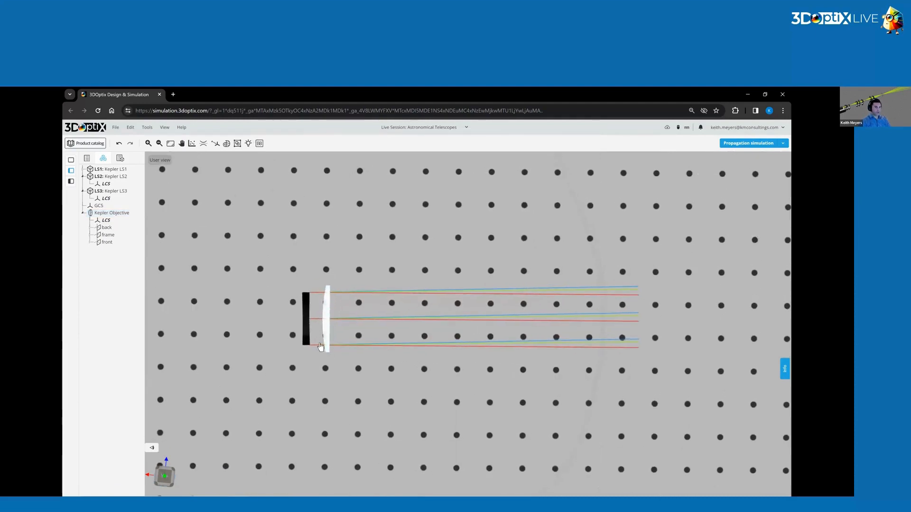
{"action": "left_click", "coordinate": [740, 144]}
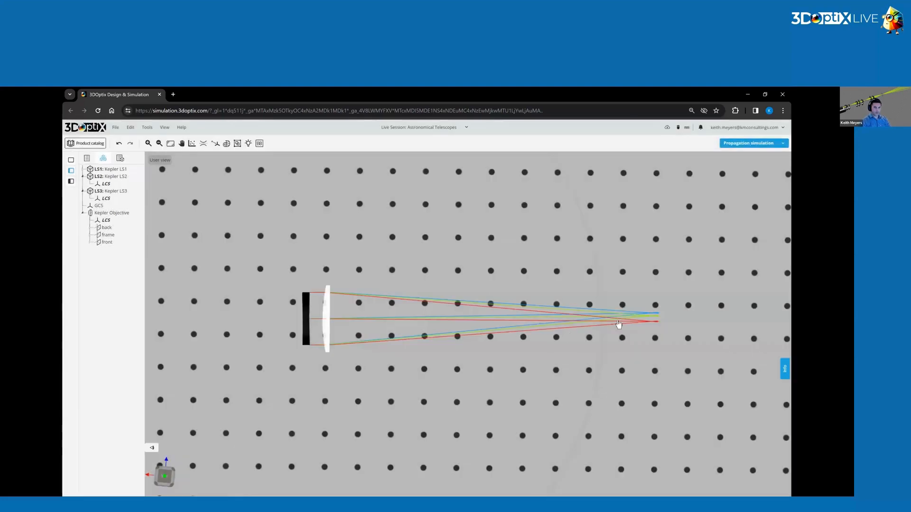
{"action": "left_click_drag", "start_coordinate": [626, 322], "coordinate": [562, 338]}
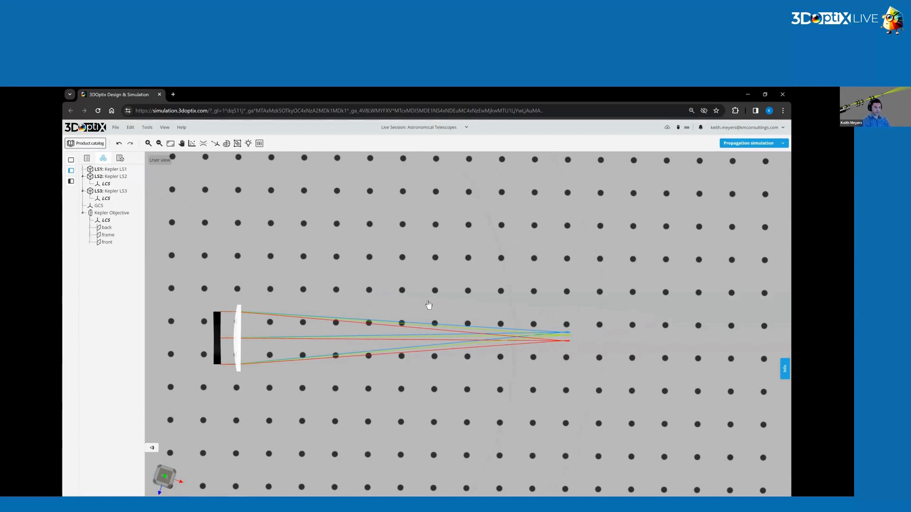
Add the uncoated LA1131 N-BK7 plano-convex lens (1 in diameter, f=50.0 mm) from the product catalog to the design.
{"action": "right_click", "coordinate": [429, 305]}
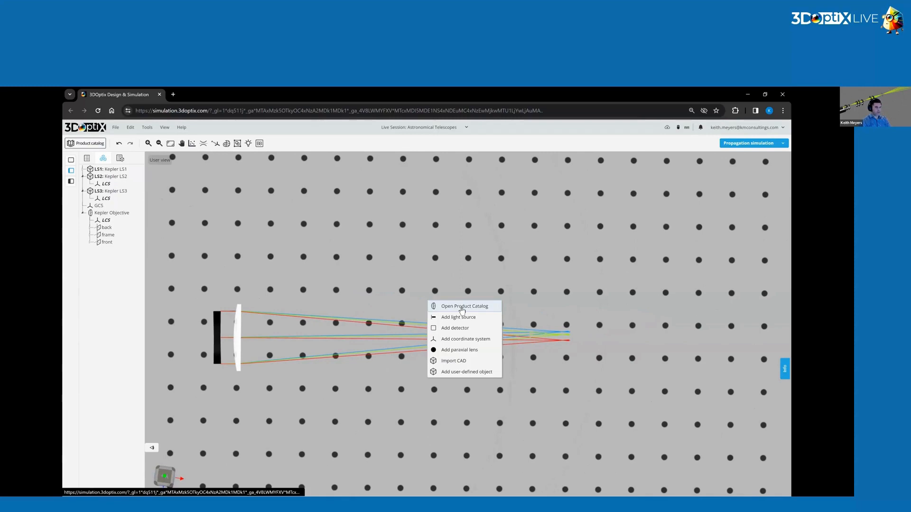
{"action": "left_click", "coordinate": [462, 309]}
{"action": "type", "text": "la1131"}
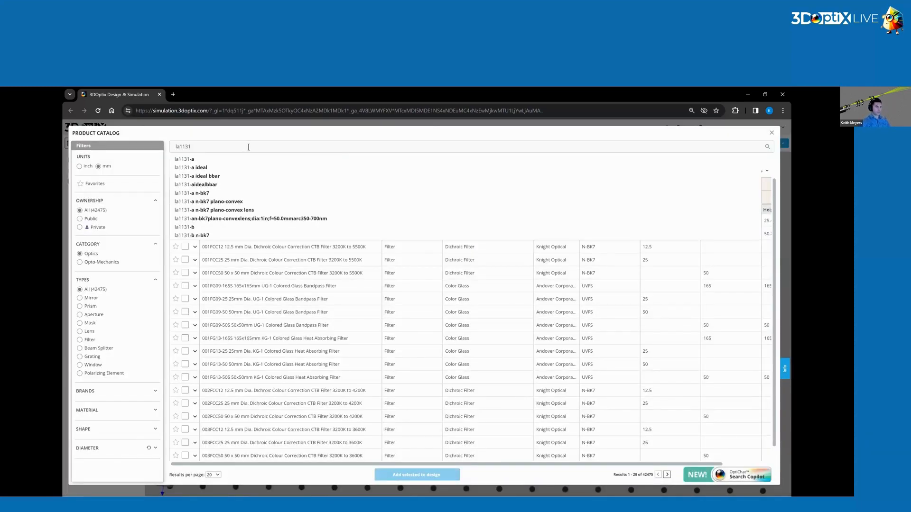
{"action": "key", "text": "Return"}
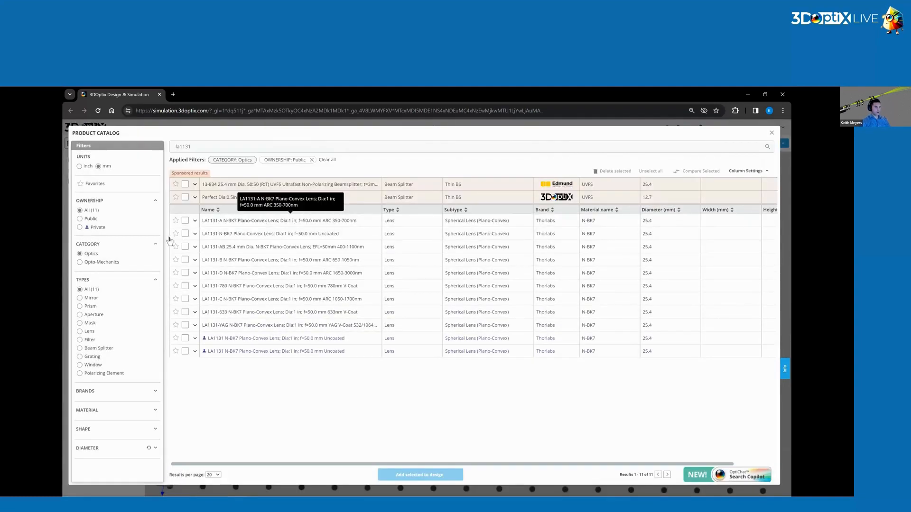
{"action": "left_click", "coordinate": [185, 234]}
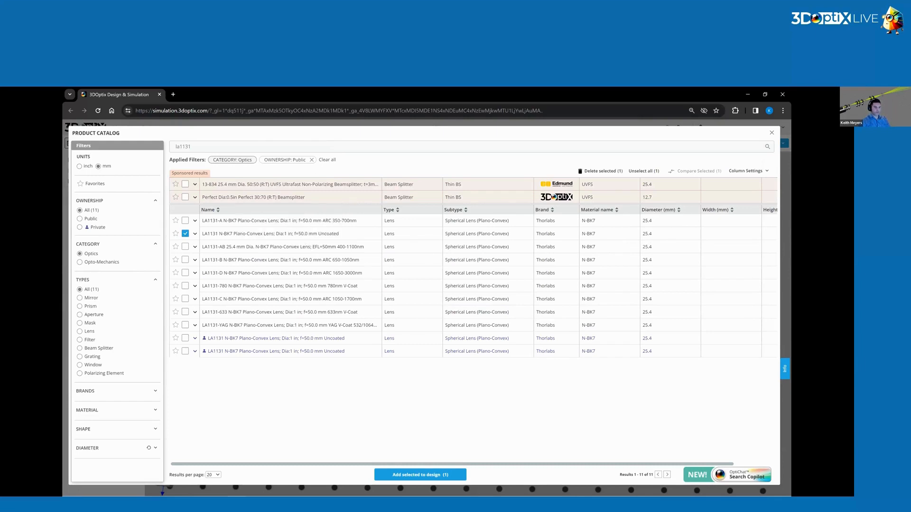
{"action": "left_click", "coordinate": [420, 475]}
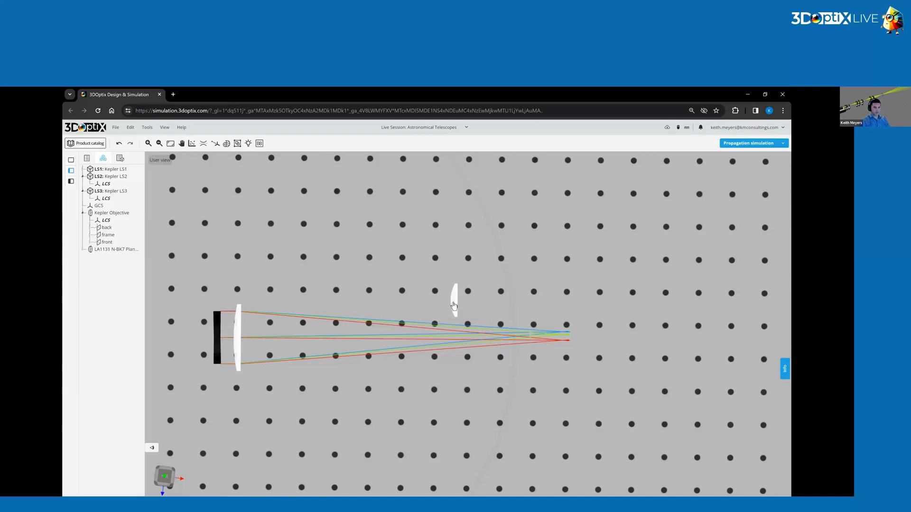
Change the part label of the new LA1131 lens to Kepler Eyepiece.
{"action": "left_click", "coordinate": [785, 159]}
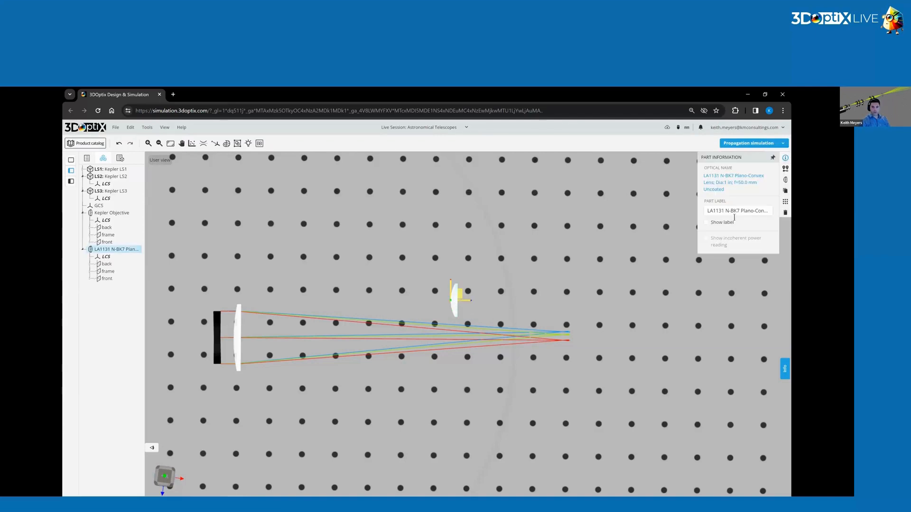
{"action": "left_click", "coordinate": [733, 209]}
{"action": "type", "text": "Kepler"}
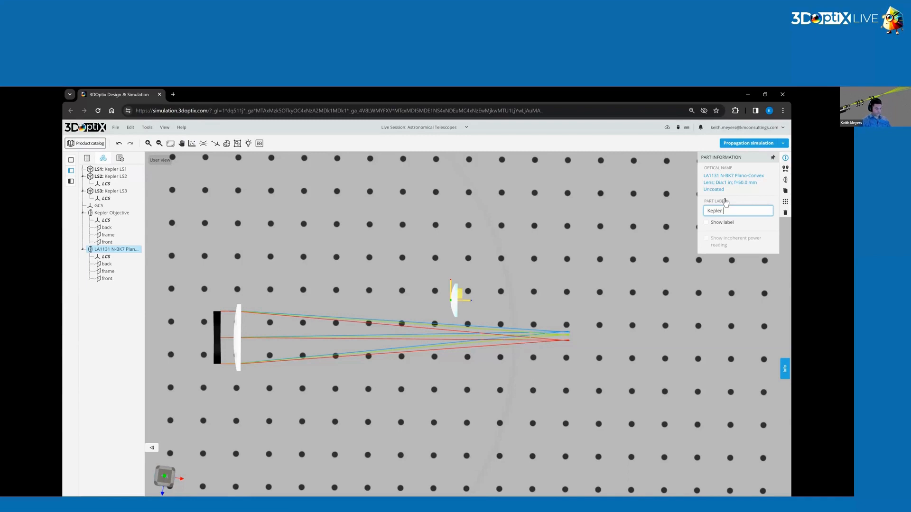
{"action": "type", "text": " Eyepiece"}
{"action": "key", "text": "Return"}
Set the Kepler Eyepiece's X position to 0 mm.
{"action": "left_click", "coordinate": [785, 168]}
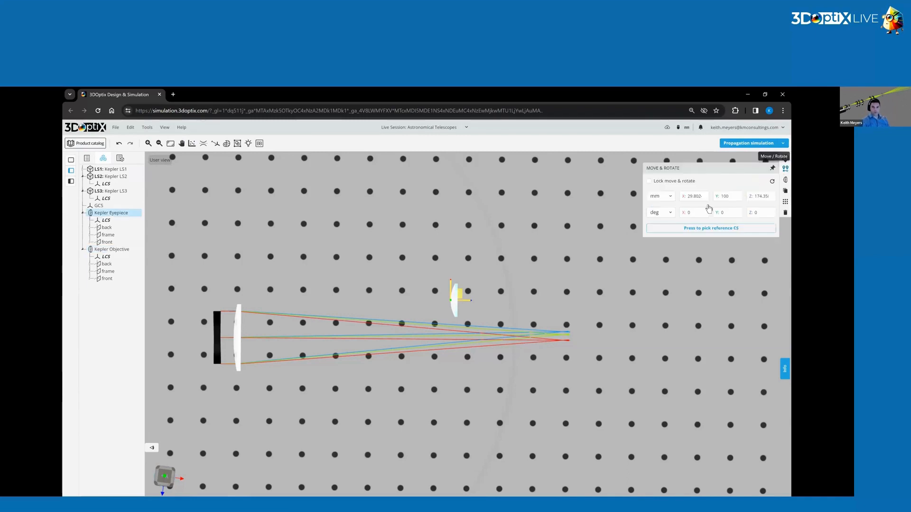
{"action": "type", "text": "0"}
{"action": "left_click", "coordinate": [761, 196]}
{"action": "double_click", "coordinate": [760, 198]}
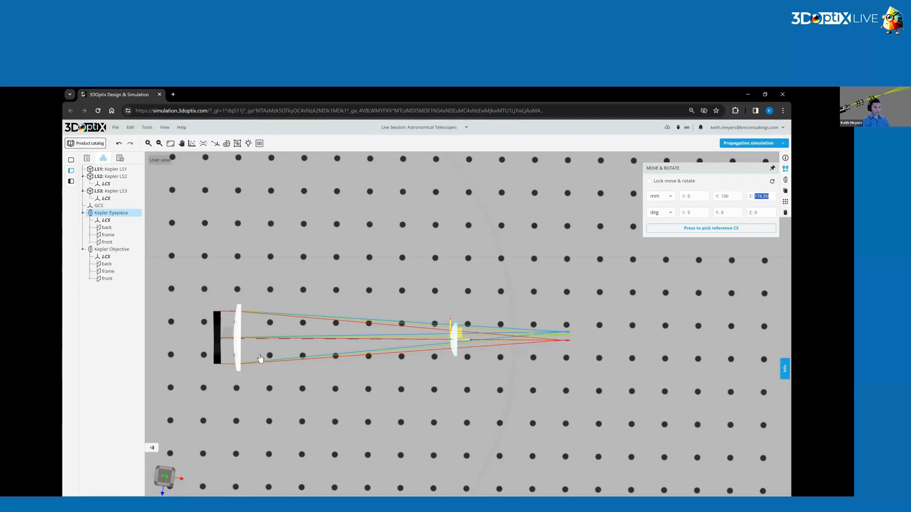
Check the nominal focal lengths of the Kepler Objective and Kepler Eyepiece in their part information.
{"action": "left_click", "coordinate": [238, 338]}
{"action": "left_click", "coordinate": [785, 158]}
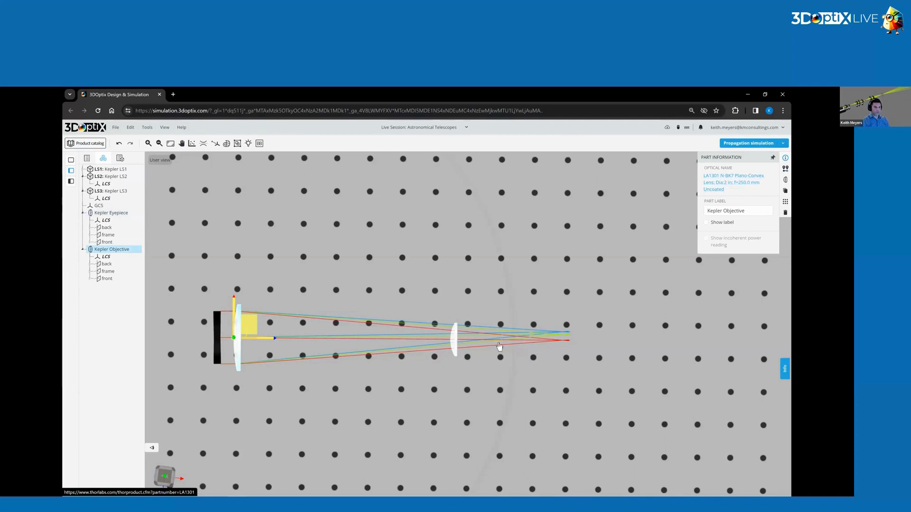
{"action": "left_click", "coordinate": [455, 338]}
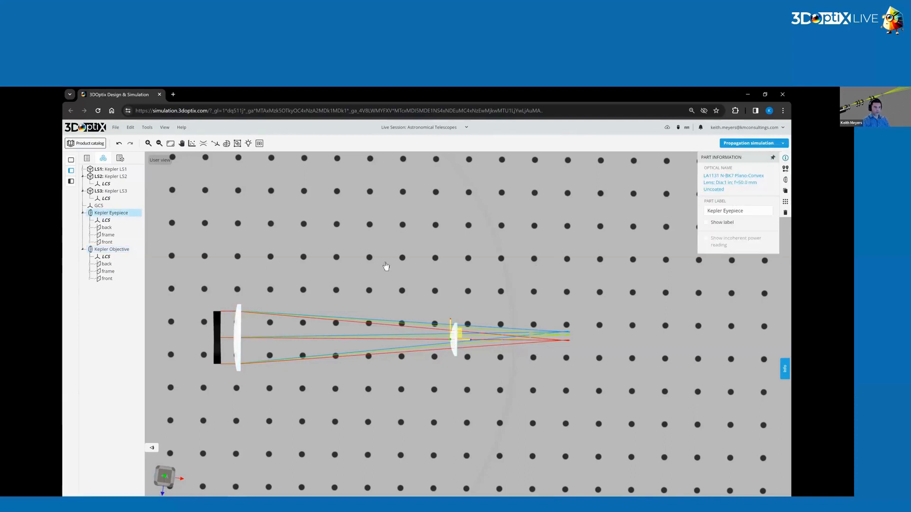
{"action": "left_click", "coordinate": [466, 332]}
{"action": "left_click", "coordinate": [456, 342]}
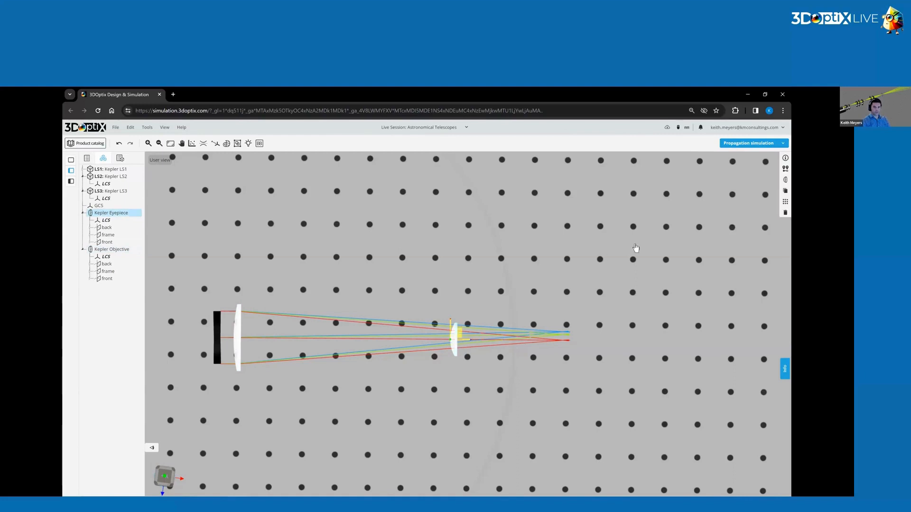
Increase the Kepler Eyepiece's Z position to place it beyond the point where the objective's rays converge.
{"action": "left_click", "coordinate": [785, 168]}
{"action": "double_click", "coordinate": [766, 195]}
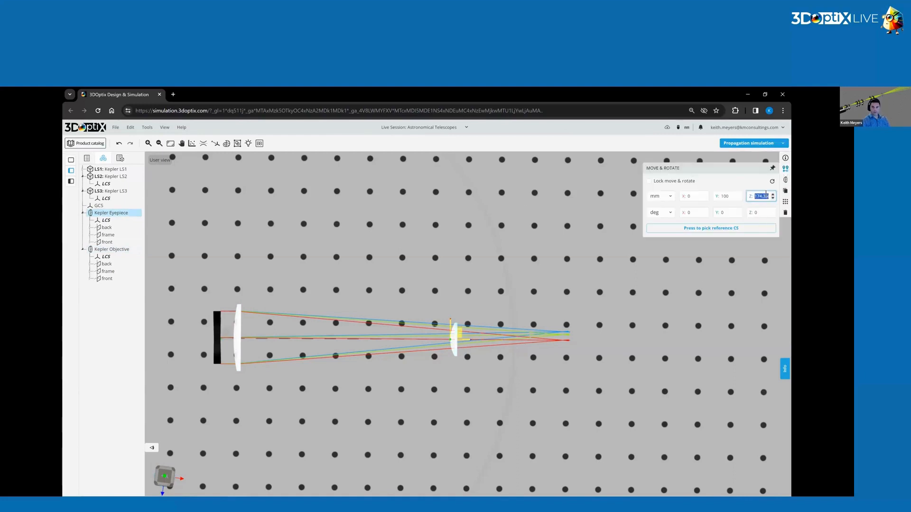
{"action": "type", "text": "3"}
{"action": "key", "text": "Return"}
Deselect the eyepiece, run the propagation simulation and inspect the rays leaving the two-lens telescope.
{"action": "left_click", "coordinate": [447, 212]}
{"action": "left_click", "coordinate": [737, 144]}
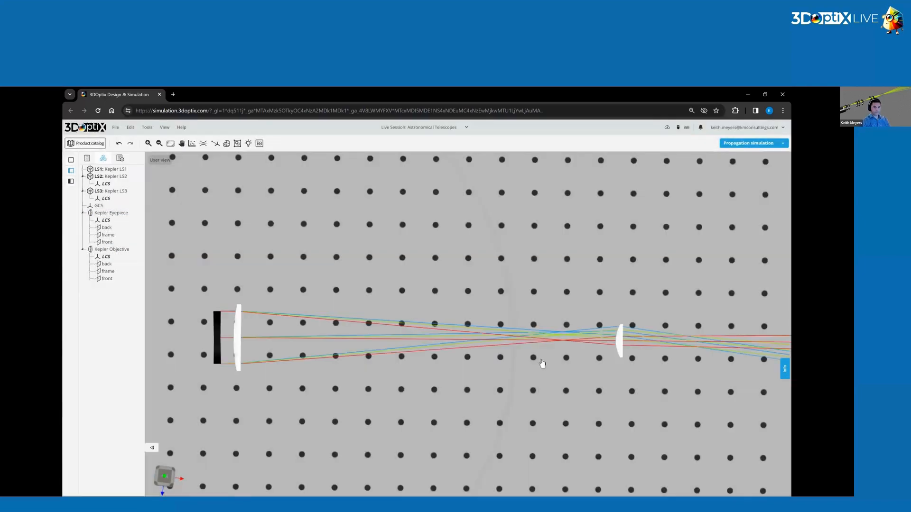
{"action": "right_click_drag", "start_coordinate": [542, 363], "coordinate": [482, 361]}
{"action": "scroll", "coordinate": [510, 332], "scroll_direction": "down", "scroll_amount": 3}
{"action": "scroll", "coordinate": [501, 342], "scroll_direction": "down", "scroll_amount": 1}
Check the Kepler Objective's focal lengths at a 600 nm material wavelength in its optical element definition, then close without saving.
{"action": "left_click", "coordinate": [268, 327]}
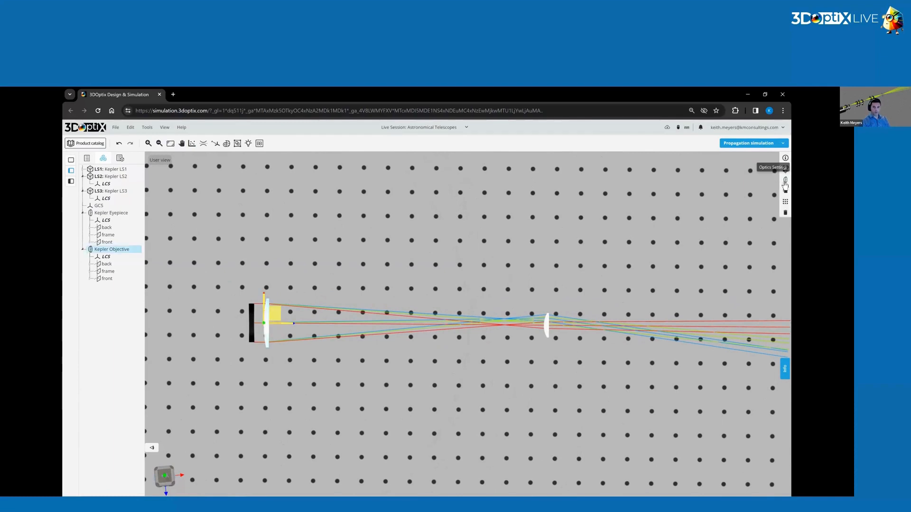
{"action": "left_click", "coordinate": [786, 180]}
{"action": "left_click", "coordinate": [771, 201]}
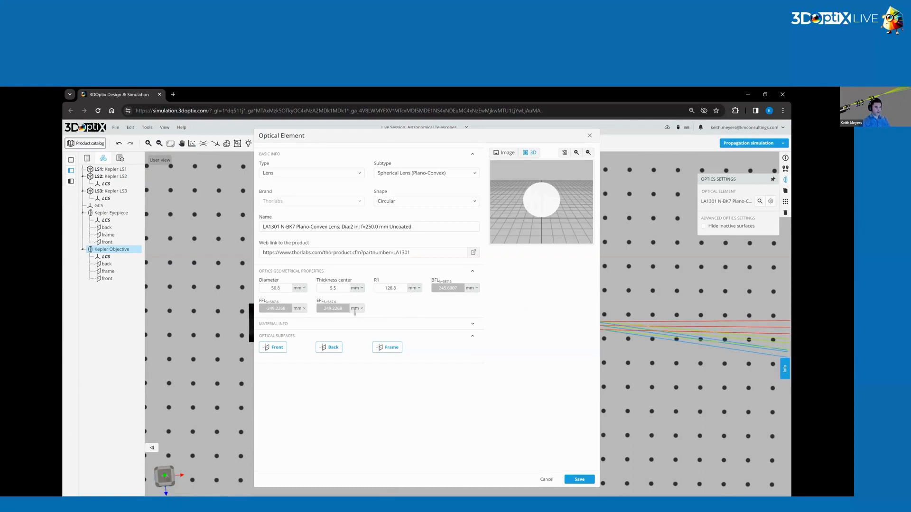
{"action": "left_click", "coordinate": [324, 325]}
{"action": "double_click", "coordinate": [444, 343]}
{"action": "type", "text": "600"}
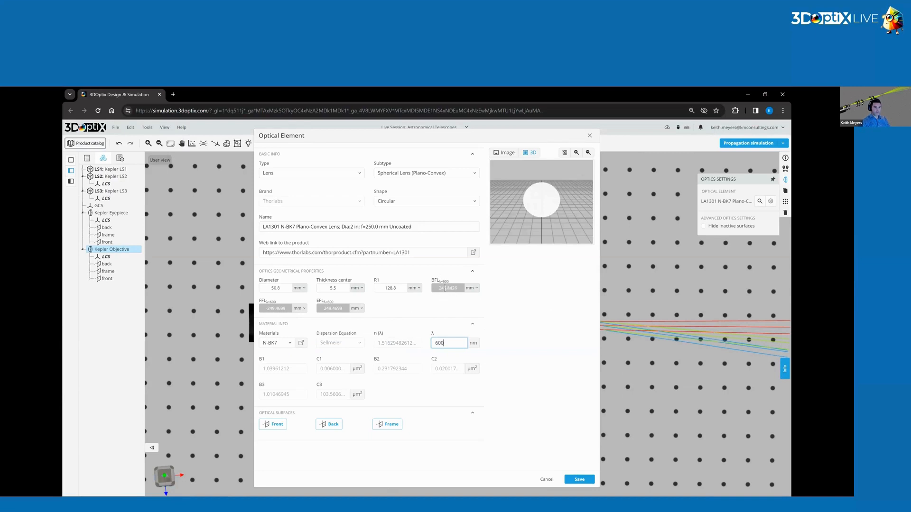
{"action": "left_click", "coordinate": [508, 356]}
{"action": "key", "text": "Escape"}
Check the Kepler Eyepiece's focal lengths for a changed material wavelength in its optical element definition.
{"action": "scroll", "coordinate": [561, 324], "scroll_direction": "up", "scroll_amount": 3}
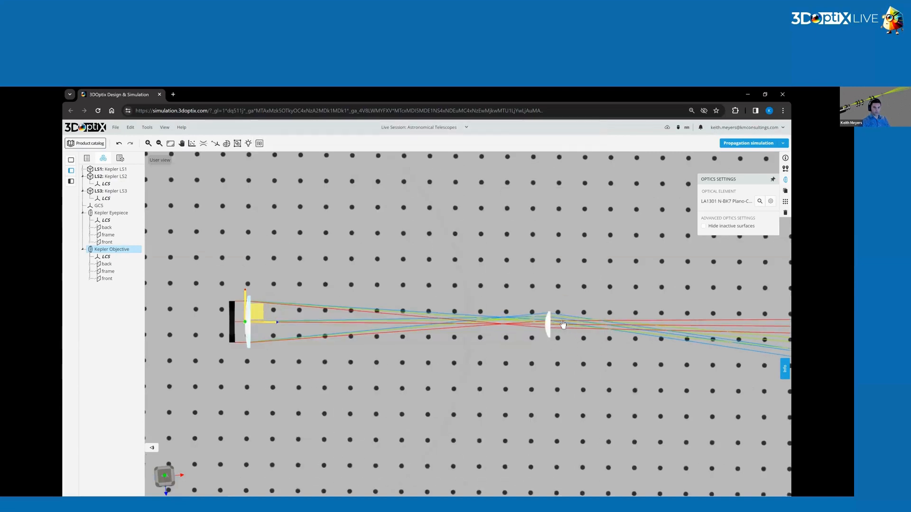
{"action": "left_click", "coordinate": [555, 312]}
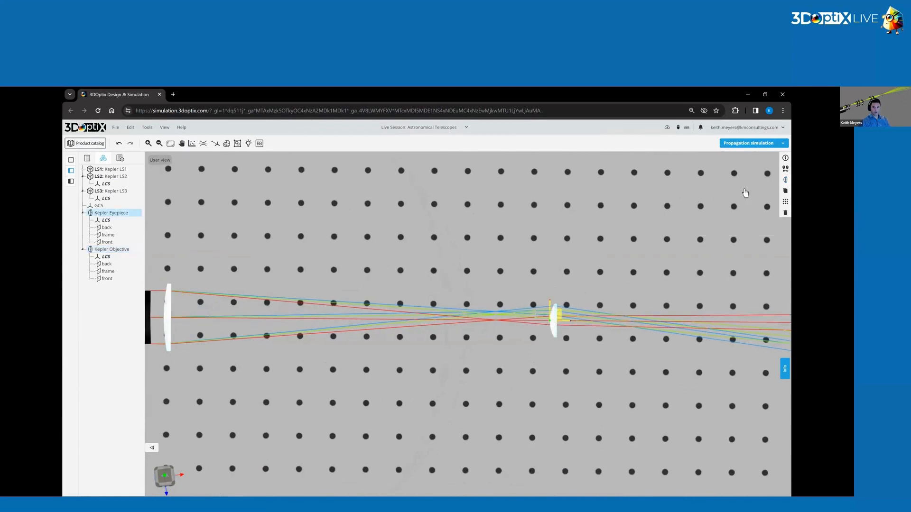
{"action": "left_click", "coordinate": [785, 179]}
{"action": "left_click", "coordinate": [771, 201]}
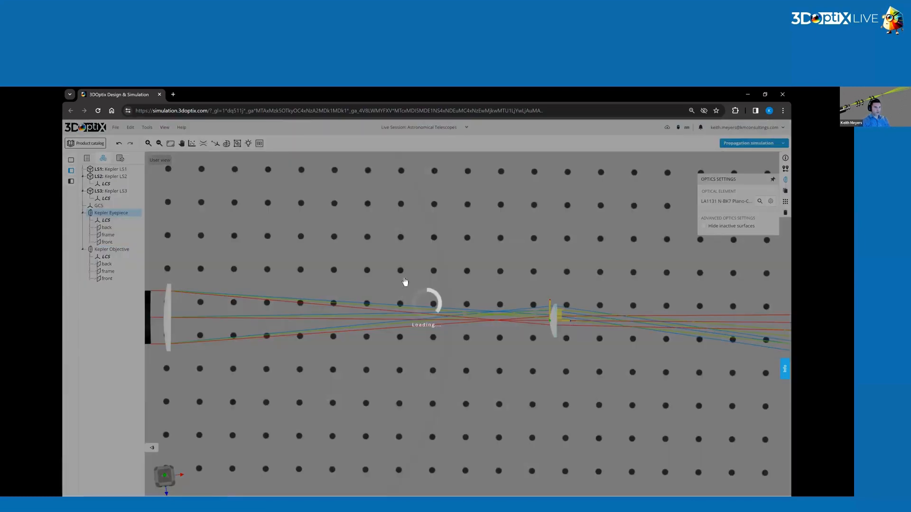
{"action": "type", "text": "6"}
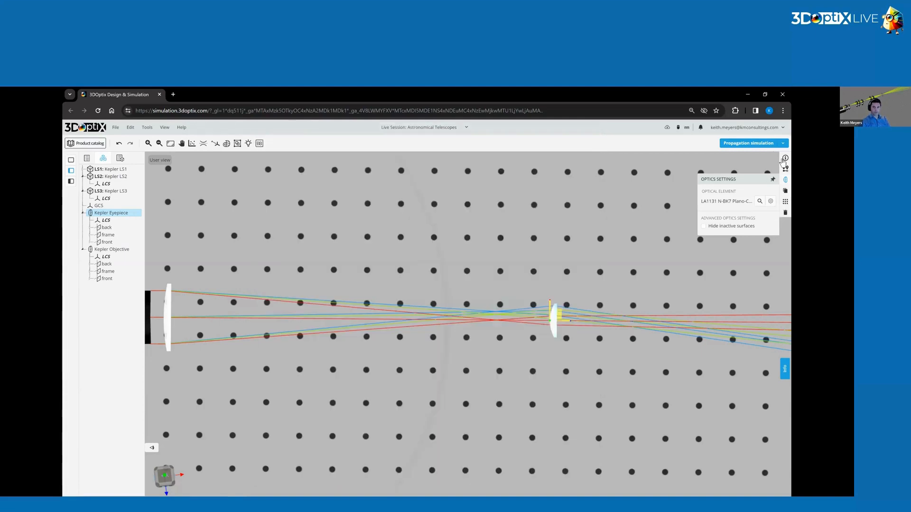
Set the Kepler Eyepiece's Z position to 296 mm and run the propagation simulation.
{"action": "left_click", "coordinate": [785, 169]}
{"action": "left_click", "coordinate": [761, 197]}
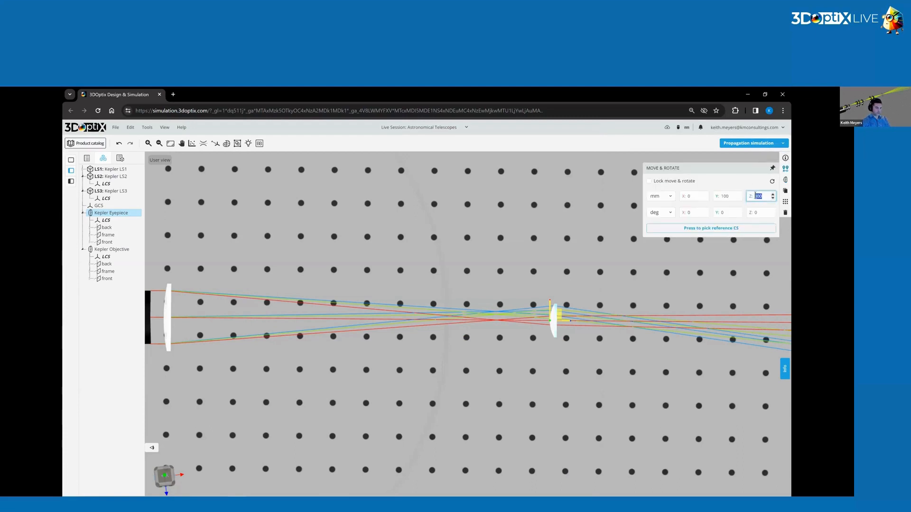
{"action": "type", "text": "296"}
{"action": "key", "text": "Return"}
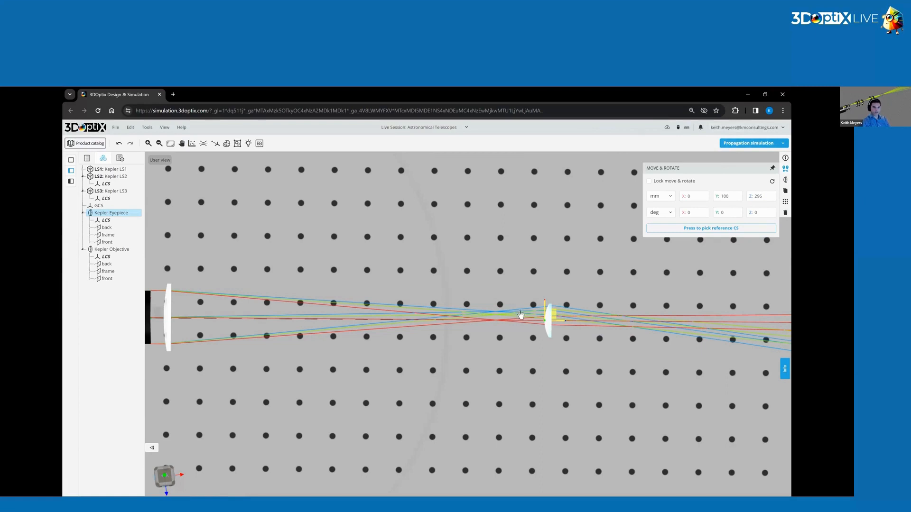
{"action": "left_click", "coordinate": [755, 144]}
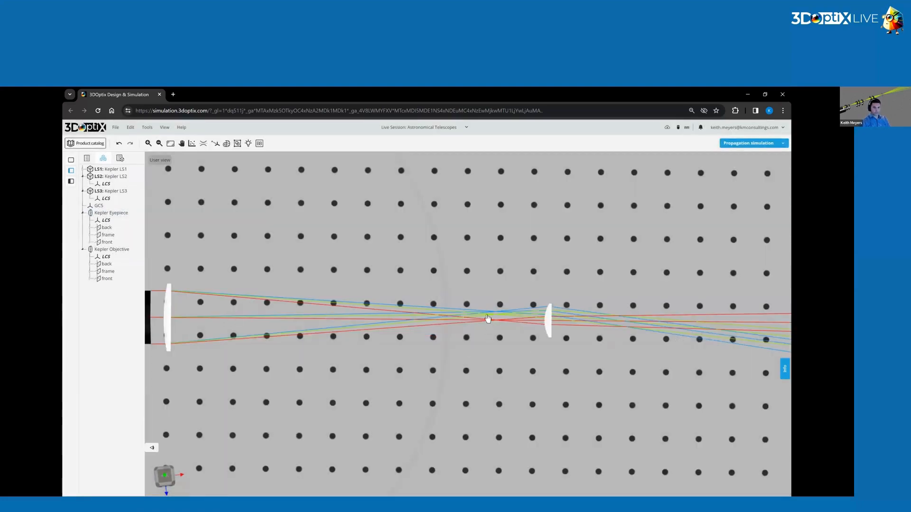
Examine the rays along the telescope, especially where the three beams cross behind the eyepiece.
{"action": "scroll", "coordinate": [584, 347], "scroll_direction": "up", "scroll_amount": 3}
{"action": "right_click_drag", "start_coordinate": [616, 346], "coordinate": [498, 362]}
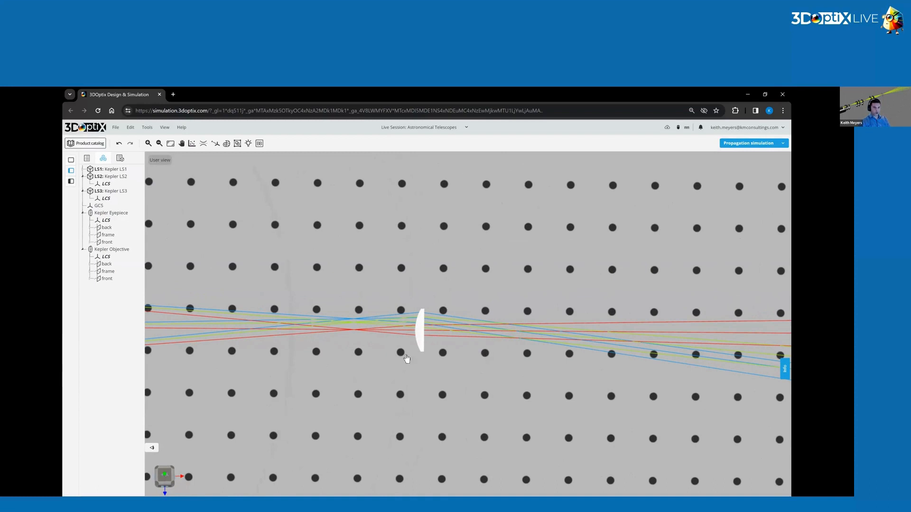
{"action": "scroll", "coordinate": [403, 360], "scroll_direction": "down", "scroll_amount": 3}
{"action": "right_click_drag", "start_coordinate": [341, 329], "coordinate": [492, 321]}
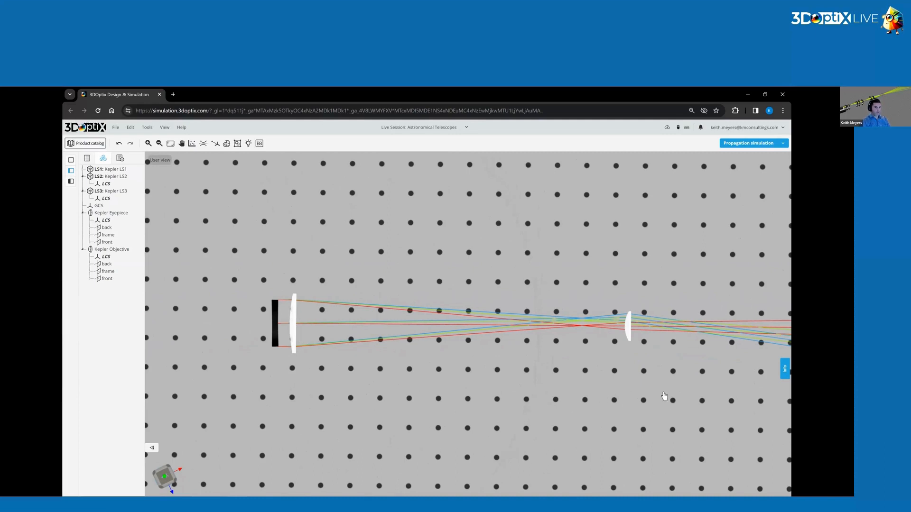
{"action": "right_click_drag", "start_coordinate": [646, 380], "coordinate": [586, 393]}
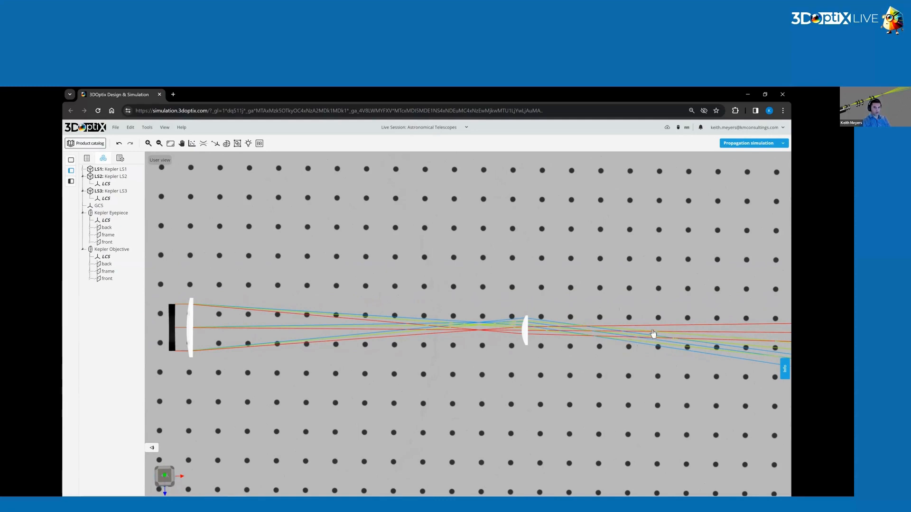
{"action": "scroll", "coordinate": [653, 333], "scroll_direction": "up", "scroll_amount": 2}
{"action": "scroll", "coordinate": [653, 333], "scroll_direction": "up", "scroll_amount": 2}
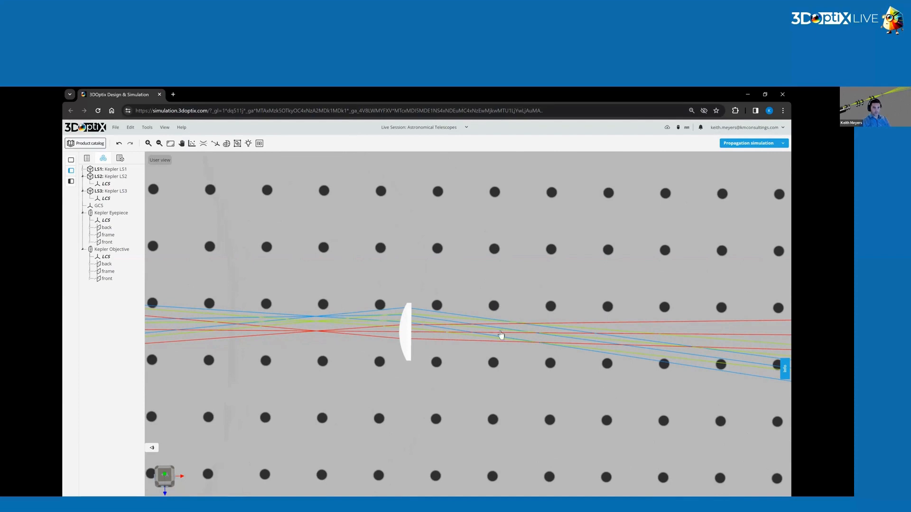
{"action": "scroll", "coordinate": [552, 346], "scroll_direction": "up", "scroll_amount": 2}
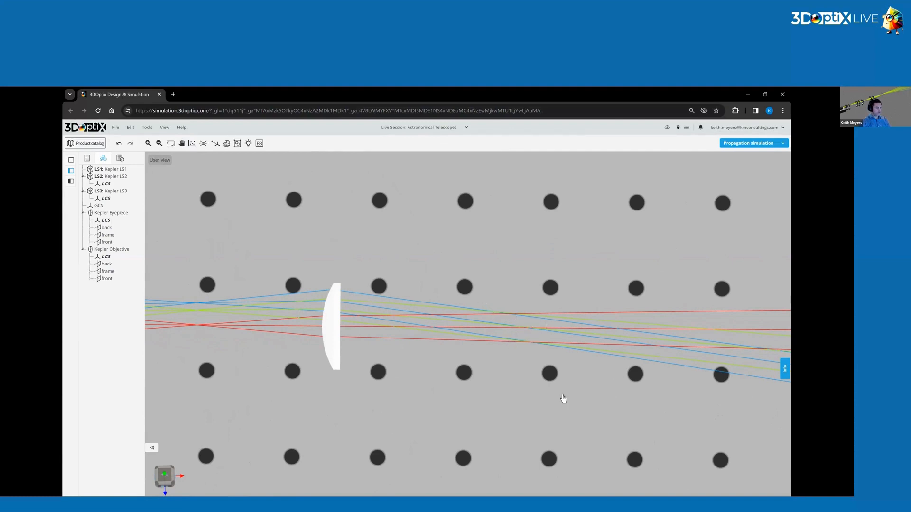
Add a detector behind the eyepiece near the beam crossing and label it Det1.
{"action": "right_click", "coordinate": [539, 321]}
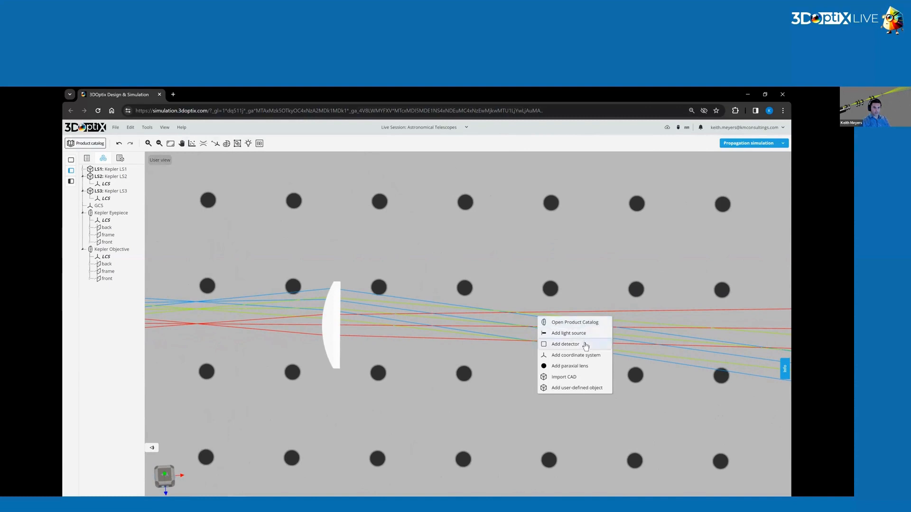
{"action": "left_click", "coordinate": [586, 345]}
{"action": "left_click", "coordinate": [546, 301]}
{"action": "left_click_drag", "start_coordinate": [542, 313], "coordinate": [469, 318]}
{"action": "left_click", "coordinate": [785, 158]}
{"action": "triple_click", "coordinate": [731, 177]}
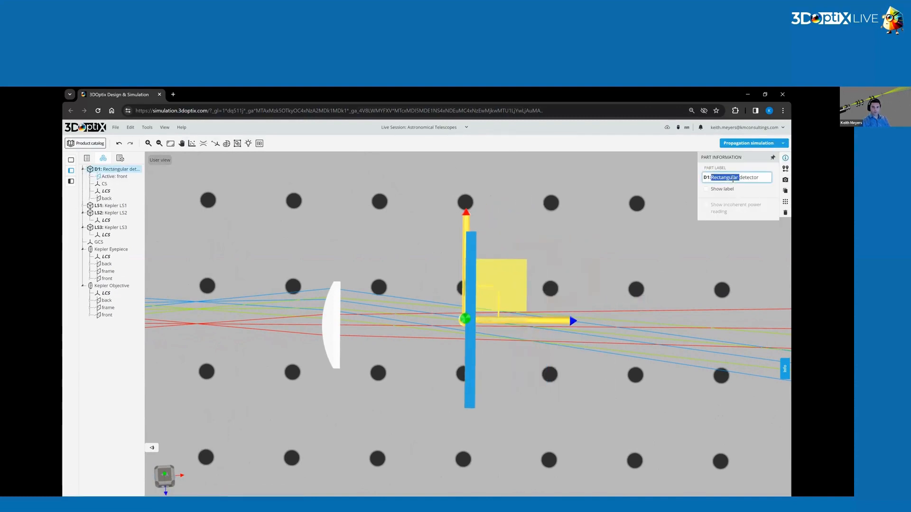
{"action": "type", "text": "Det1"}
{"action": "key", "text": "Return"}
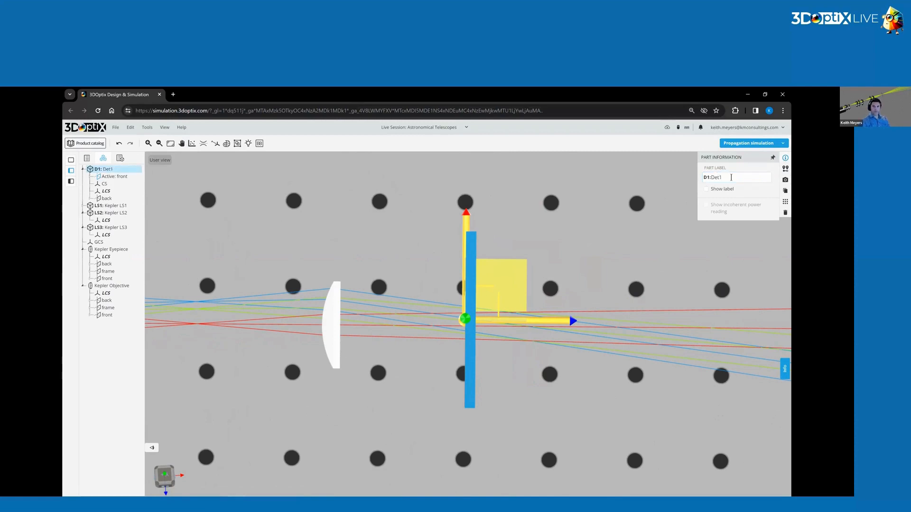
Position Det1 at X 0 mm and Z 358 mm.
{"action": "left_click", "coordinate": [785, 170]}
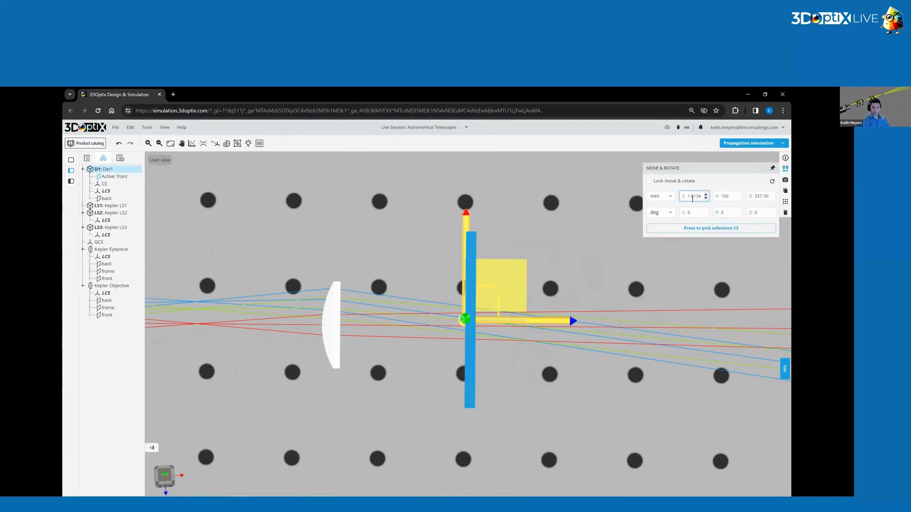
{"action": "type", "text": "0"}
{"action": "double_click", "coordinate": [761, 197]}
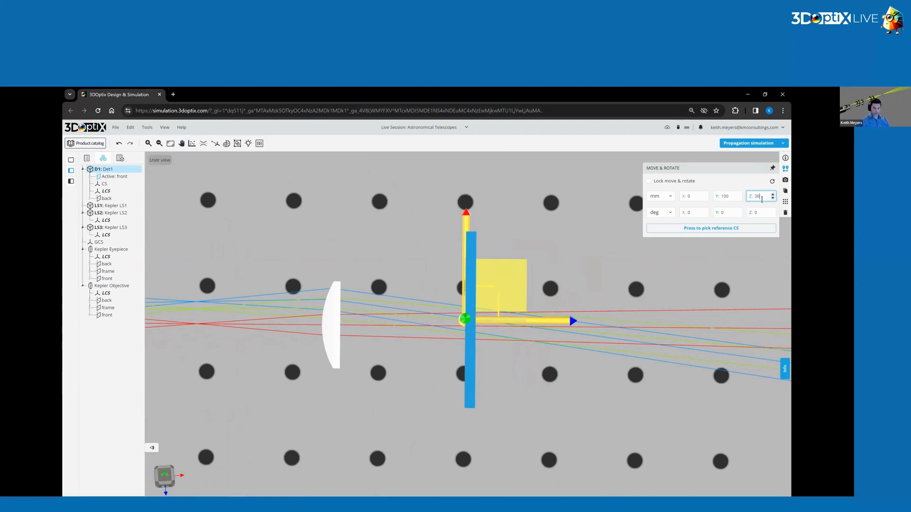
{"action": "type", "text": "358"}
{"action": "key", "text": "Return"}
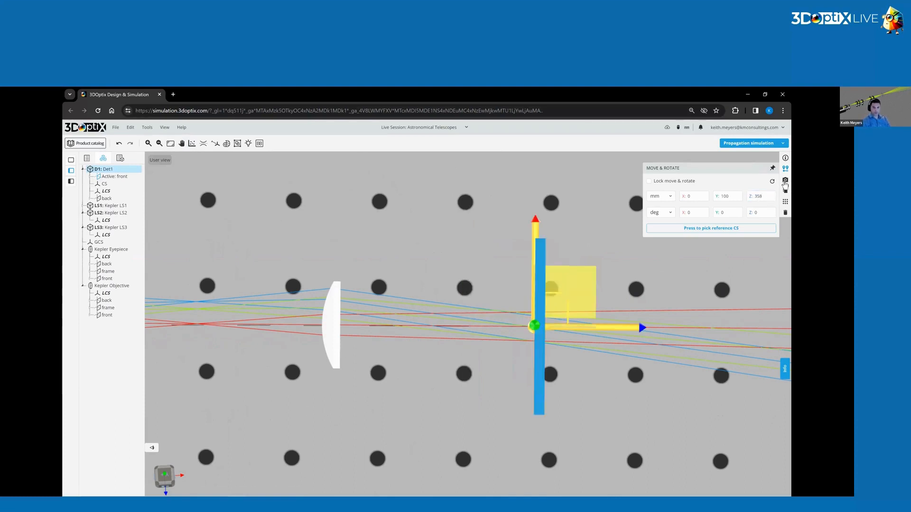
Set Det1's X and Y half widths to 10 mm.
{"action": "left_click", "coordinate": [721, 209]}
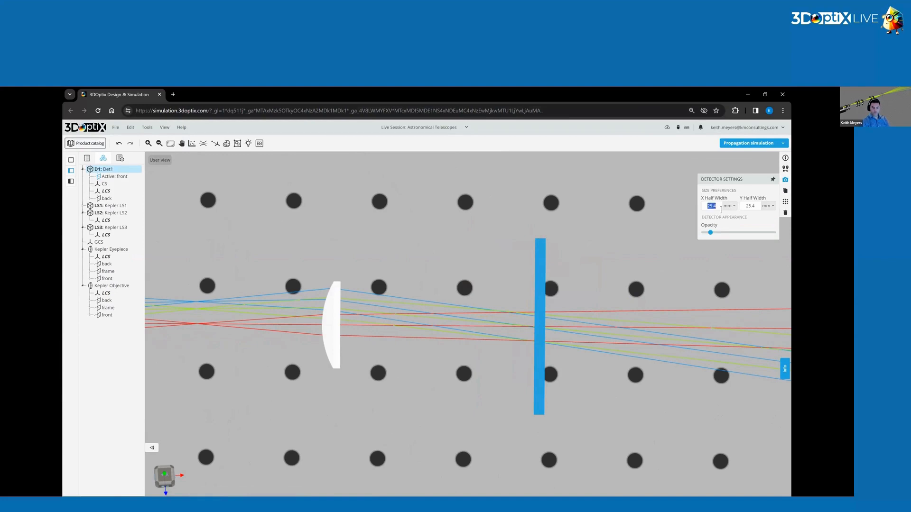
{"action": "left_click", "coordinate": [750, 206]}
{"action": "key", "text": "Return"}
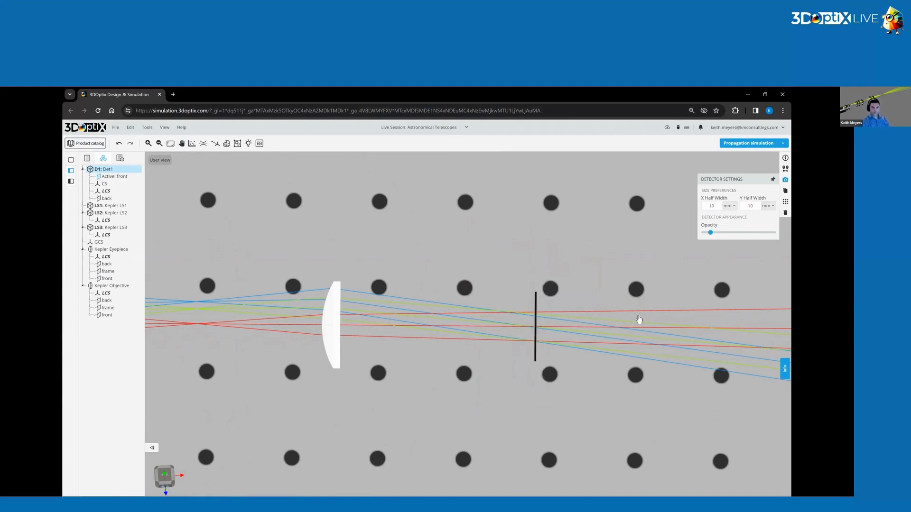
Make two duplicates of Det1 and label the first copy Det2.
{"action": "left_click", "coordinate": [784, 193]}
{"action": "left_click", "coordinate": [785, 193]}
{"action": "right_click_drag", "start_coordinate": [697, 352], "coordinate": [619, 347]}
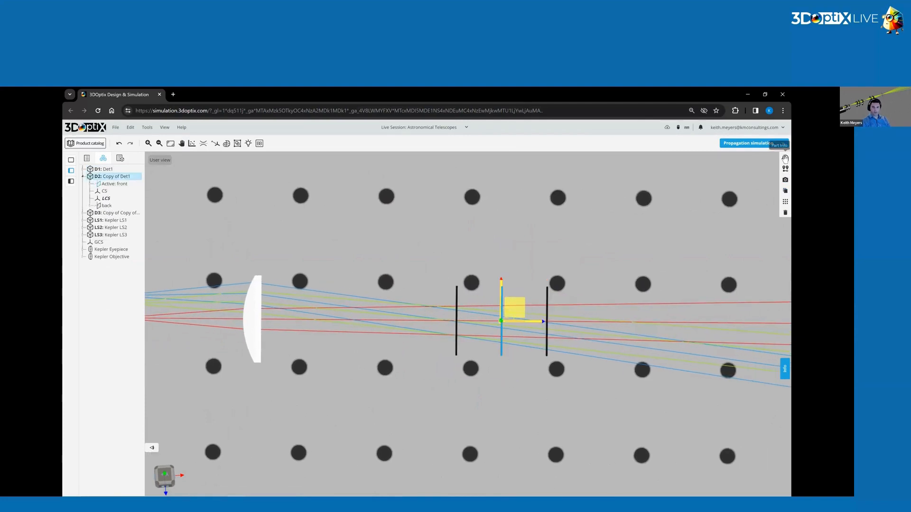
{"action": "left_click", "coordinate": [785, 158]}
{"action": "key", "text": "ctrl+a"}
{"action": "type", "text": "Det2"}
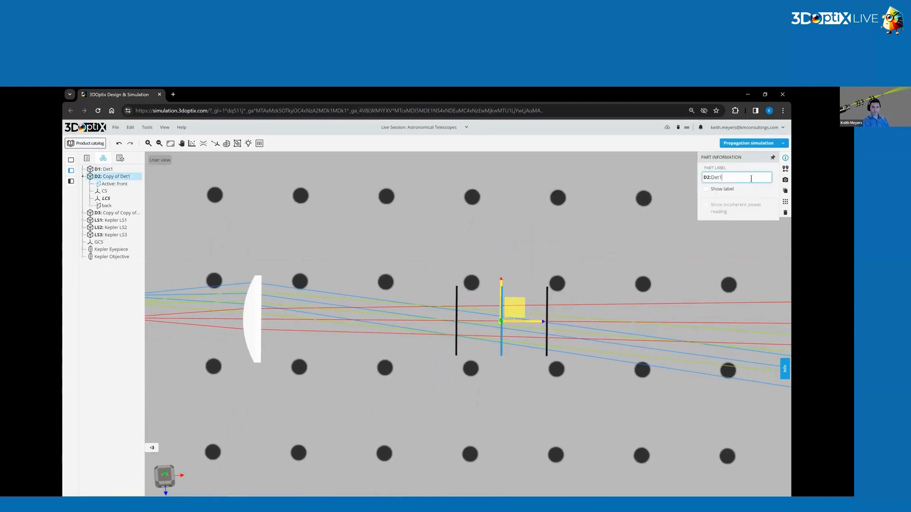
{"action": "key", "text": "Return"}
Set Det2's Z position to 363 mm.
{"action": "left_click", "coordinate": [785, 169]}
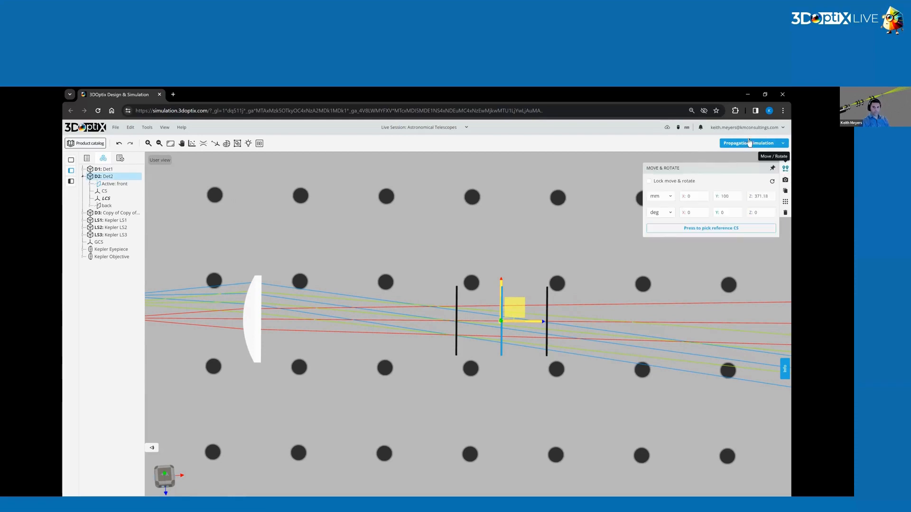
{"action": "key", "text": "ctrl+a"}
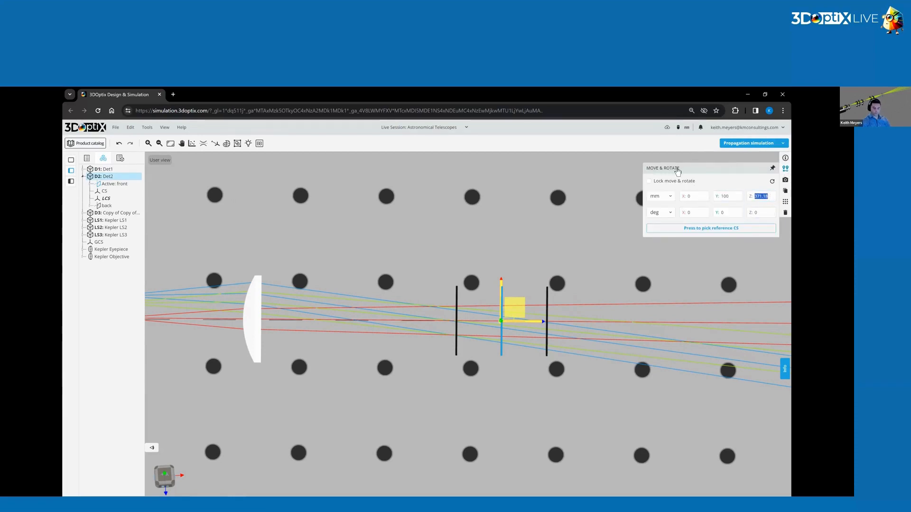
{"action": "type", "text": "263"}
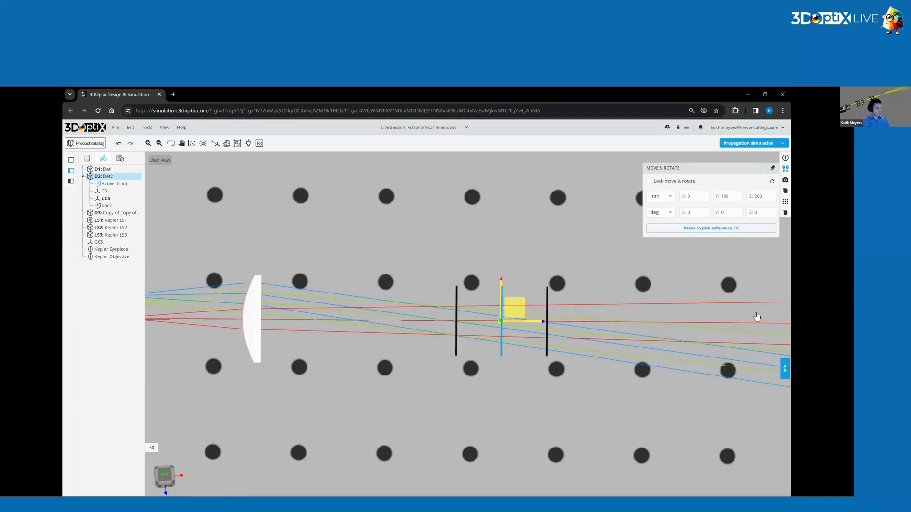
{"action": "key", "text": "Return"}
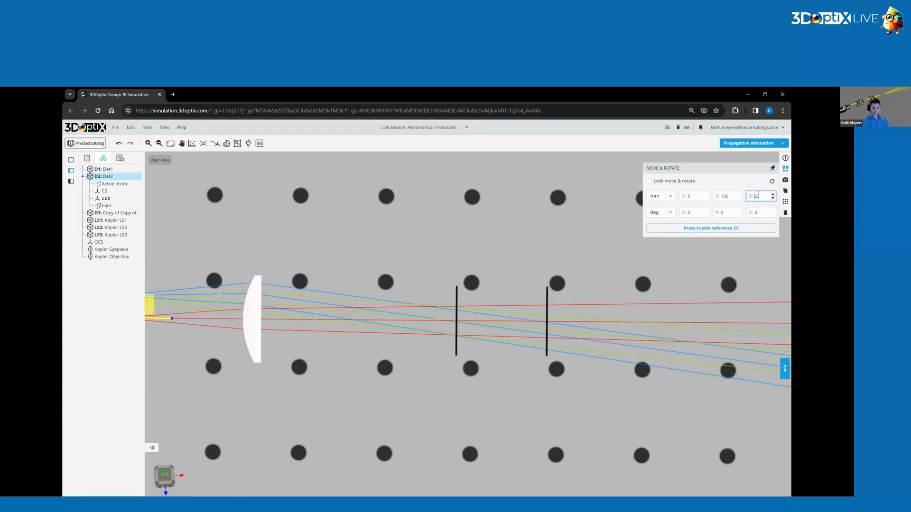
{"action": "key", "text": "Return"}
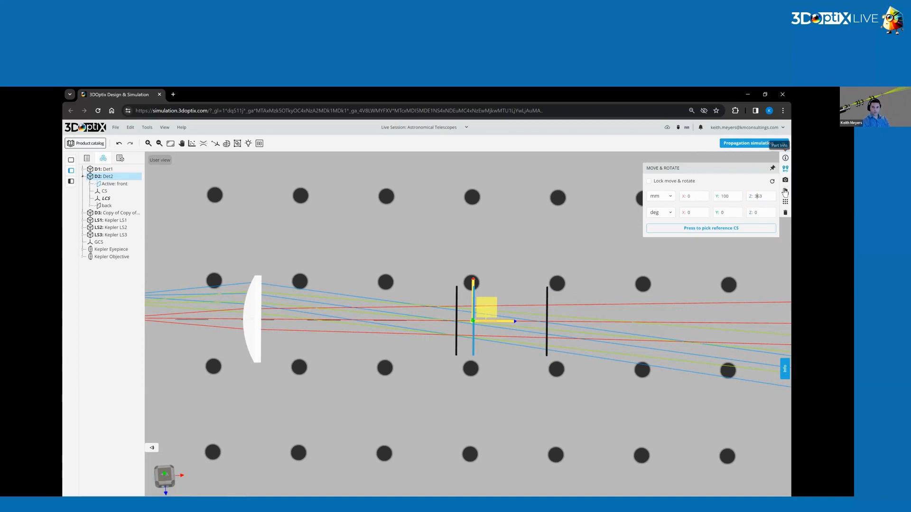
Label the second copy of Det1 as Det3.
{"action": "left_click", "coordinate": [785, 159]}
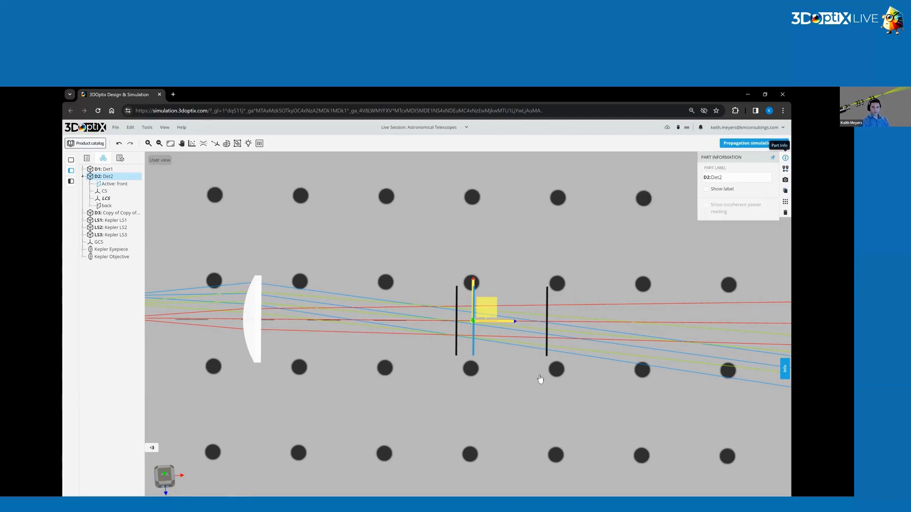
{"action": "left_click", "coordinate": [548, 312]}
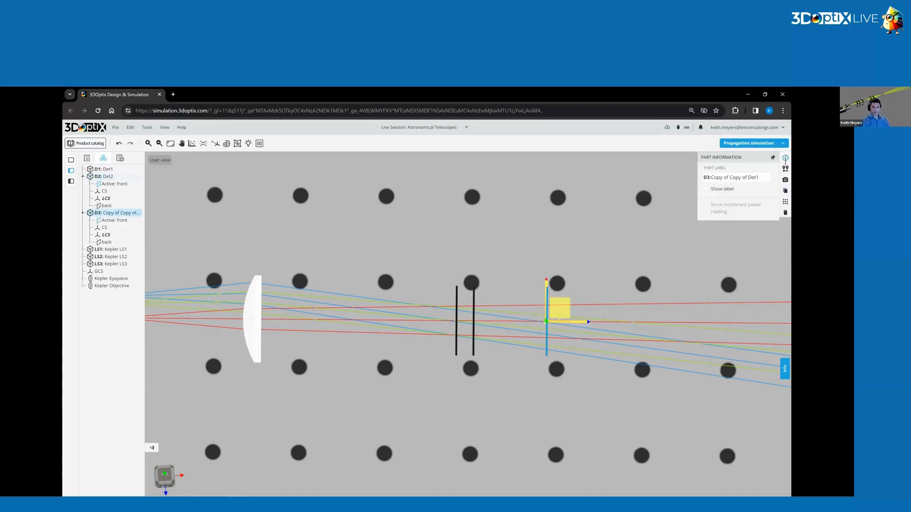
{"action": "triple_click", "coordinate": [749, 178]}
{"action": "type", "text": "Det1"}
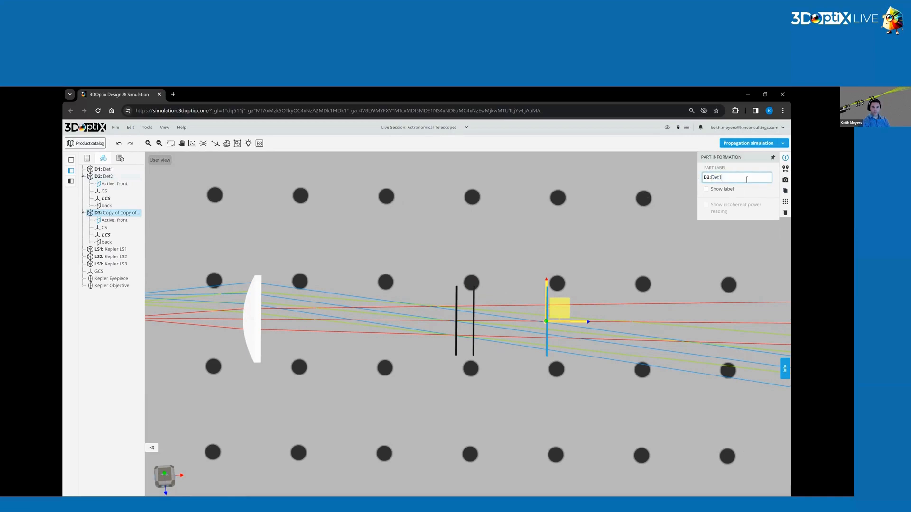
{"action": "key", "text": "Return"}
Set Det3's Z position to 368 mm.
{"action": "left_click", "coordinate": [786, 168]}
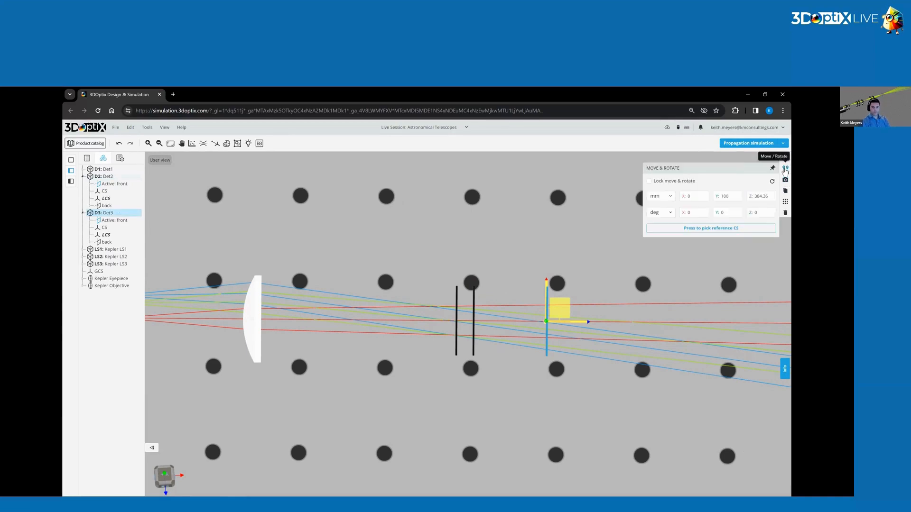
{"action": "double_click", "coordinate": [762, 196]}
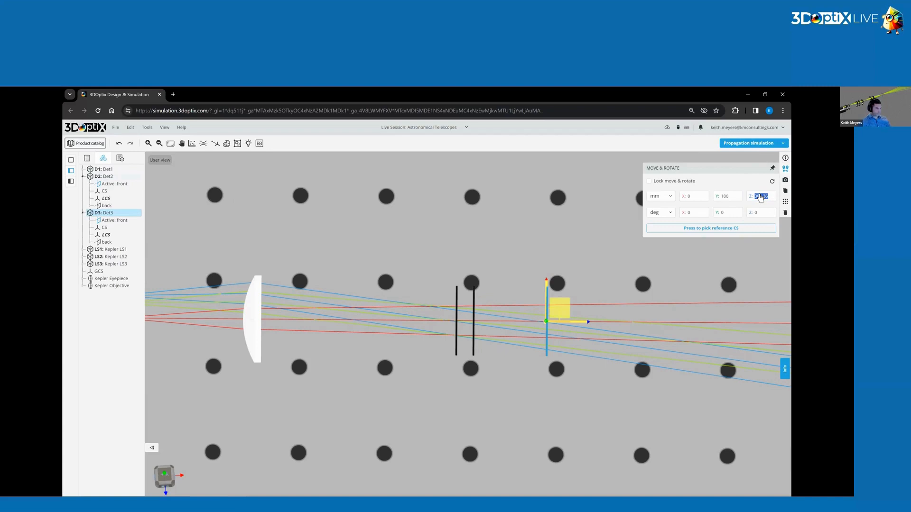
{"action": "type", "text": "368"}
{"action": "key", "text": "Return"}
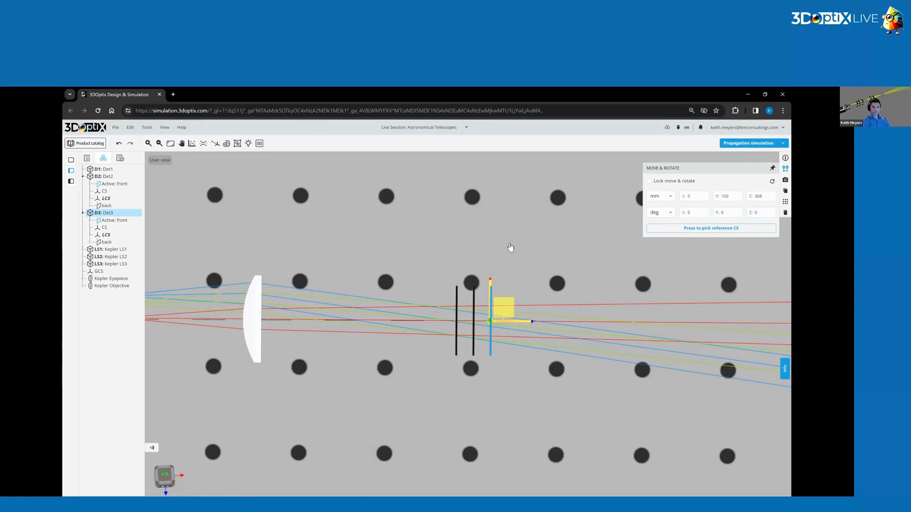
{"action": "left_click", "coordinate": [590, 250]}
In the Analysis portal, set the analysis type of Det1, Det2 and Det3 to Spot (Incoherent Irradiance) Polarized.
{"action": "left_click_drag", "start_coordinate": [549, 311], "coordinate": [466, 258]}
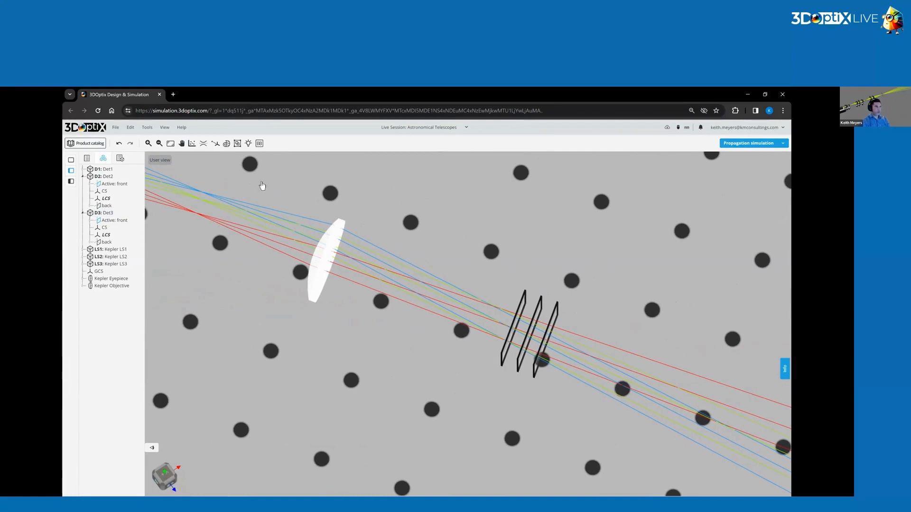
{"action": "left_click", "coordinate": [192, 144]}
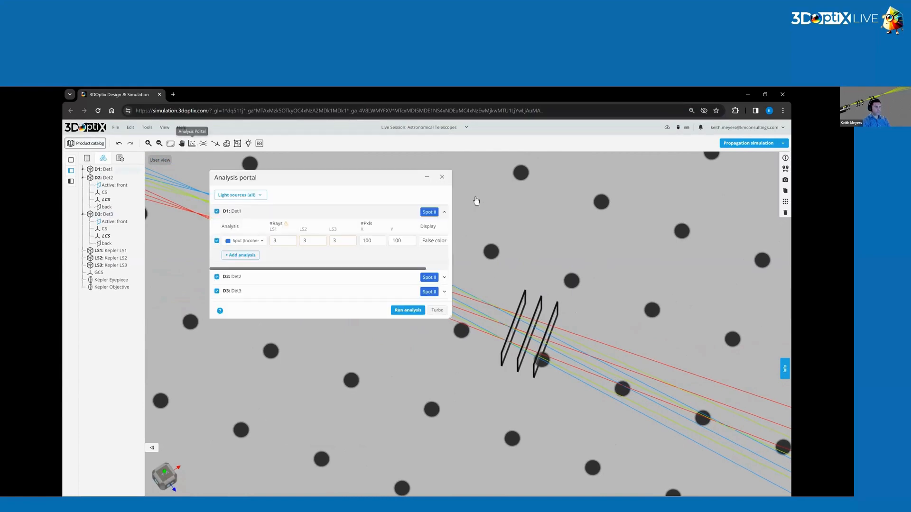
{"action": "left_click", "coordinate": [256, 241]}
{"action": "left_click", "coordinate": [261, 313]}
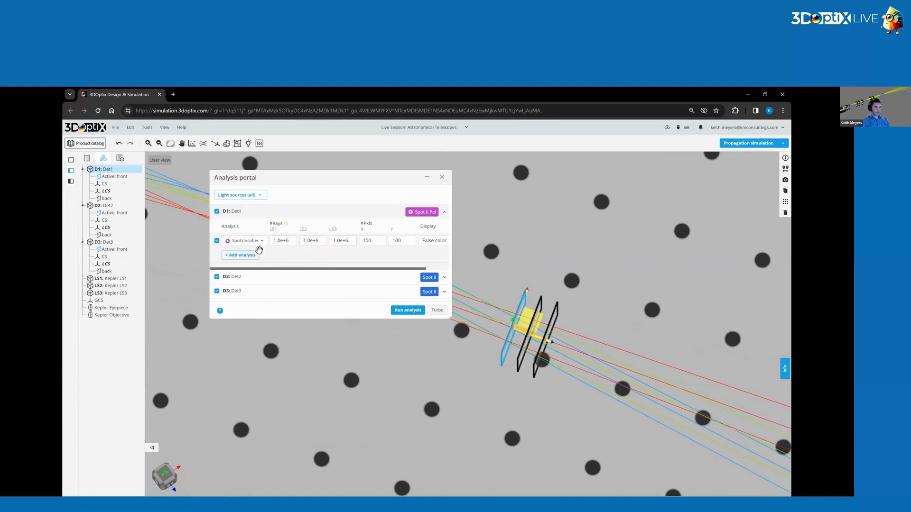
{"action": "left_click", "coordinate": [237, 277]}
{"action": "left_click", "coordinate": [257, 252]}
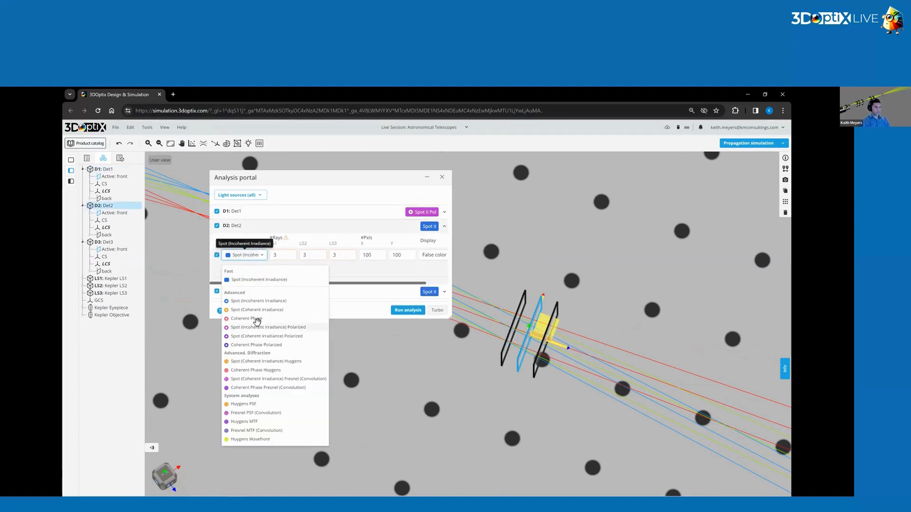
{"action": "left_click", "coordinate": [260, 327]}
{"action": "left_click", "coordinate": [237, 291]}
{"action": "left_click", "coordinate": [250, 271]}
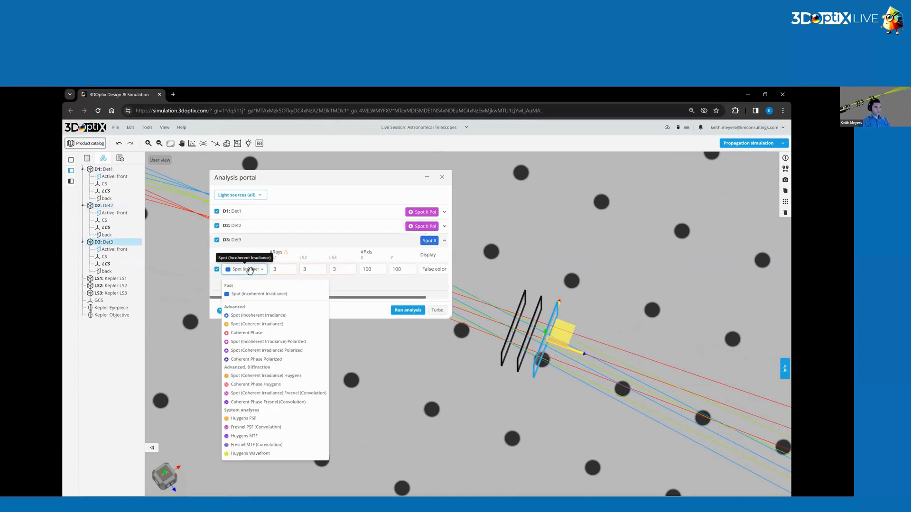
{"action": "left_click", "coordinate": [247, 349]}
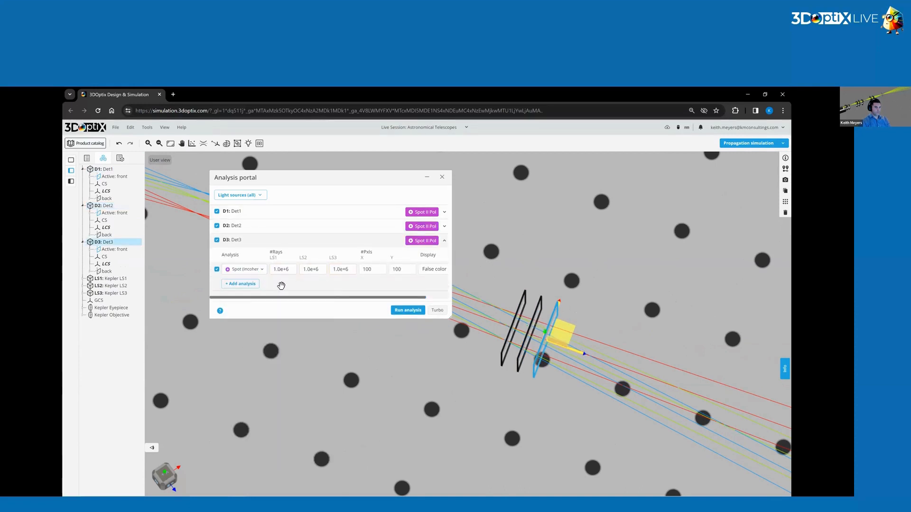
Review Det1's analysis settings and run the analysis for all three detectors.
{"action": "left_click", "coordinate": [258, 211]}
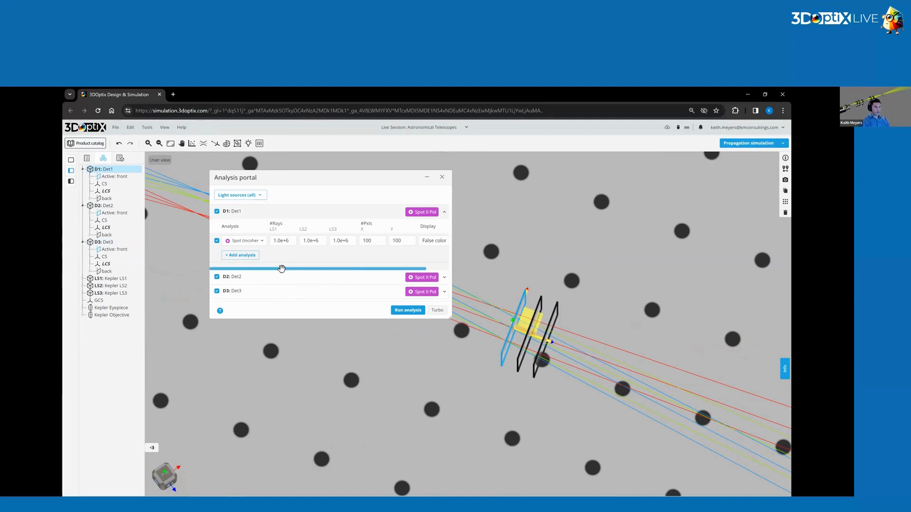
{"action": "key", "text": "alt+Tab"}
{"action": "left_click_drag", "start_coordinate": [322, 269], "coordinate": [342, 299]}
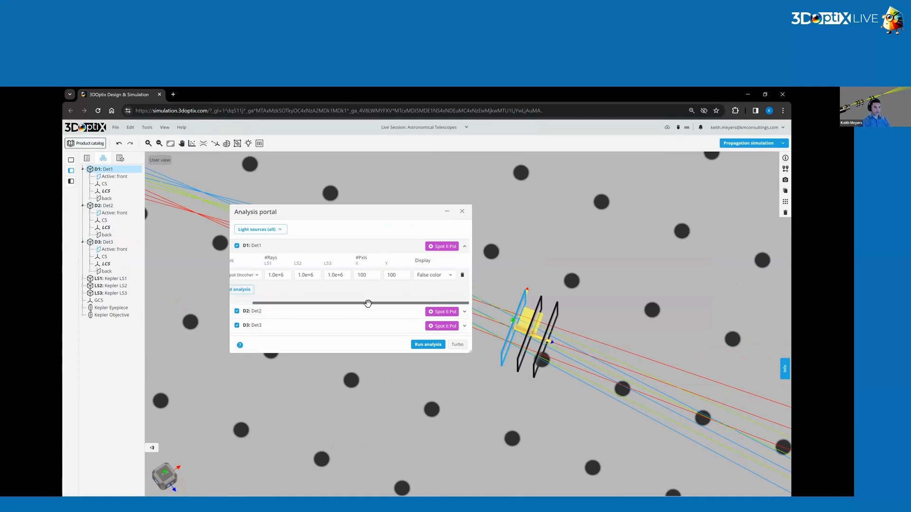
{"action": "scroll", "coordinate": [351, 299], "scroll_direction": "left", "scroll_amount": 2}
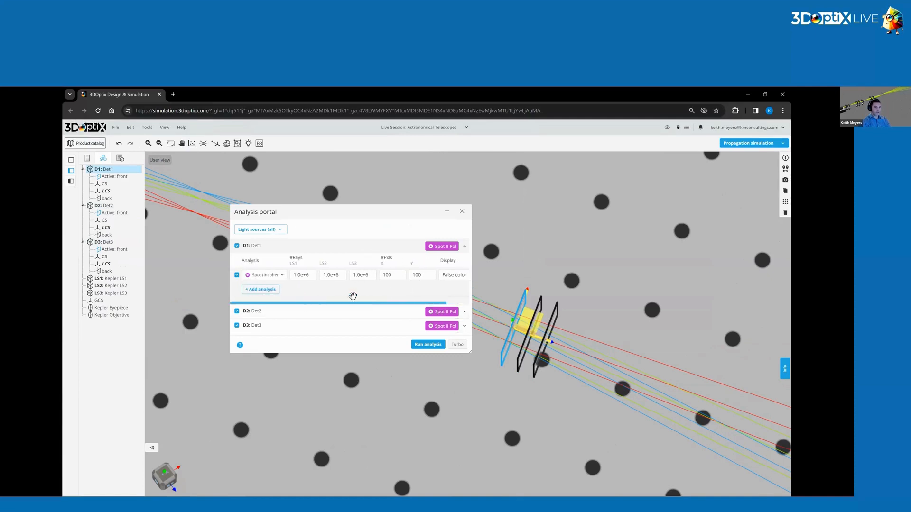
{"action": "left_click", "coordinate": [429, 345]}
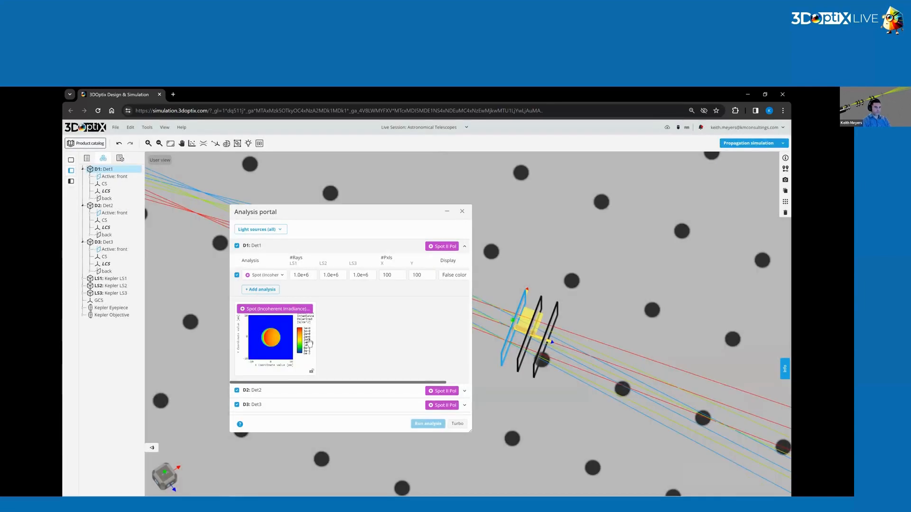
Open the polarized irradiance results of Det1 and Det2 in separate windows and arrange them clear of the Analysis portal.
{"action": "left_click", "coordinate": [309, 342]}
{"action": "left_click_drag", "start_coordinate": [131, 128], "coordinate": [622, 147]}
{"action": "left_click", "coordinate": [280, 249]}
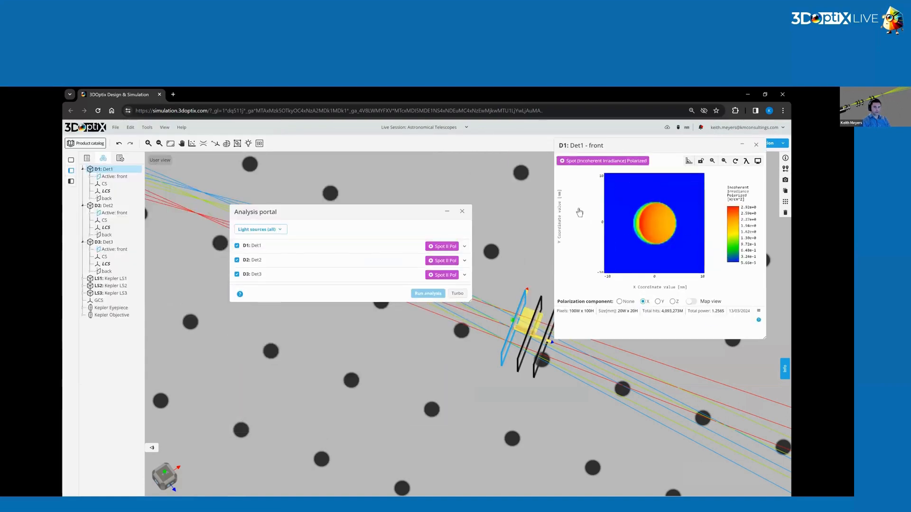
{"action": "left_click", "coordinate": [277, 261]}
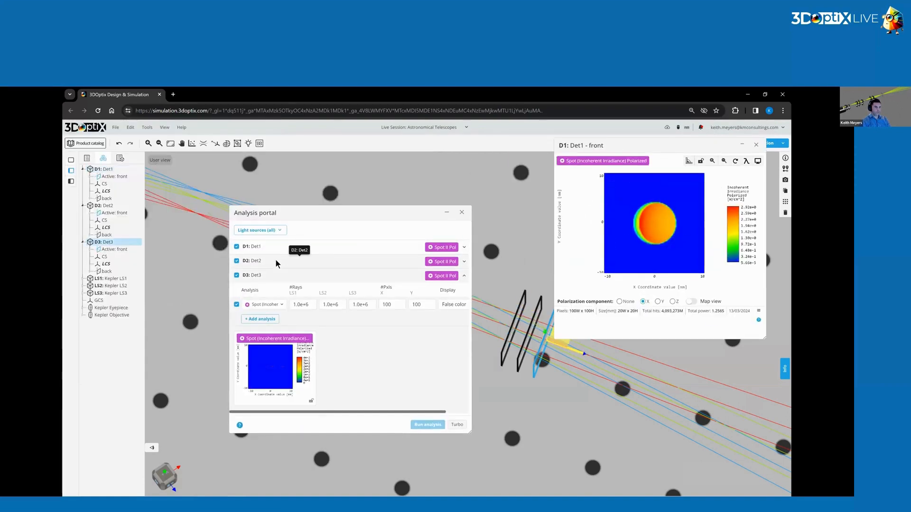
{"action": "left_click", "coordinate": [253, 327]}
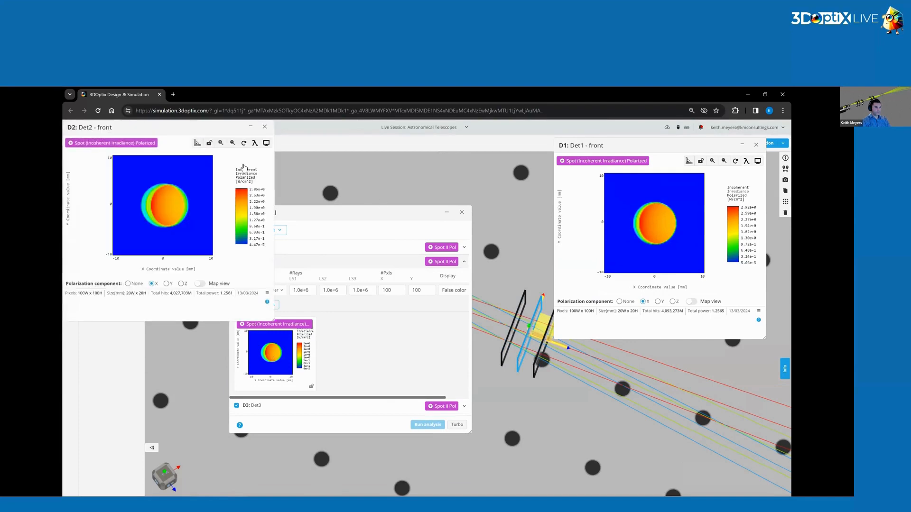
{"action": "left_click_drag", "start_coordinate": [166, 127], "coordinate": [624, 290]}
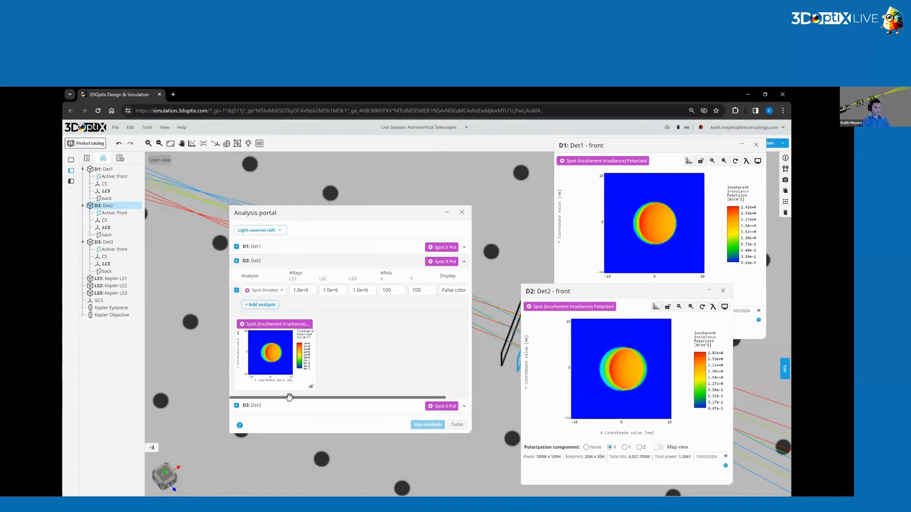
Open Det3's polarized irradiance result and show it with the polarization component set to None.
{"action": "left_click", "coordinate": [265, 406]}
{"action": "left_click", "coordinate": [265, 368]}
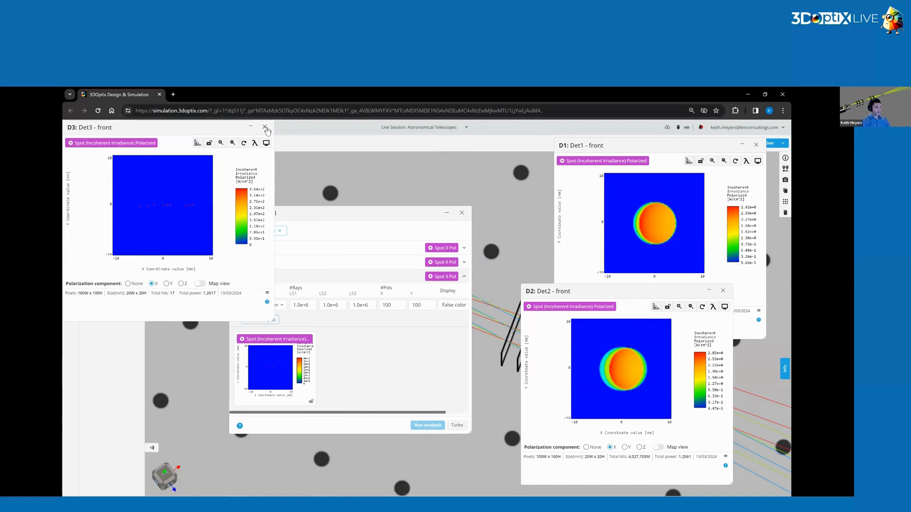
{"action": "left_click", "coordinate": [135, 284]}
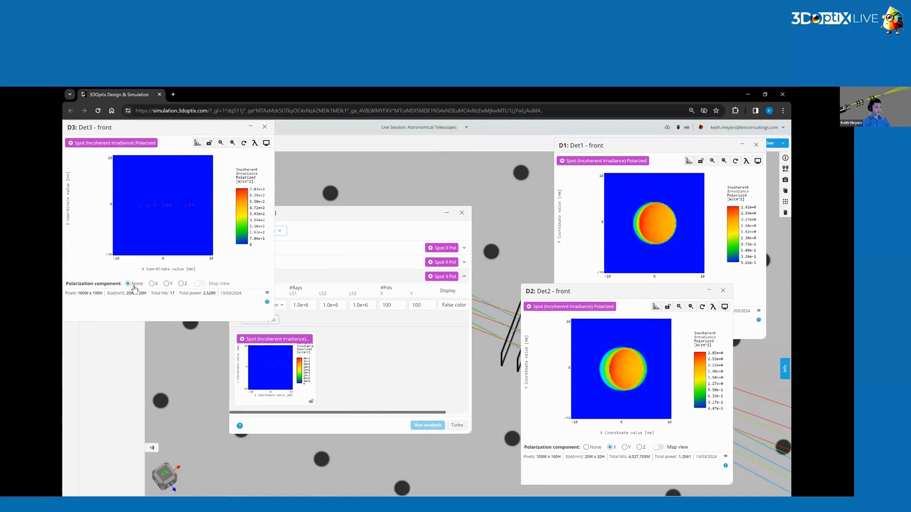
Close the Analysis portal and all result windows, and delete detector Det3.
{"action": "left_click", "coordinate": [509, 218]}
{"action": "left_click", "coordinate": [462, 213]}
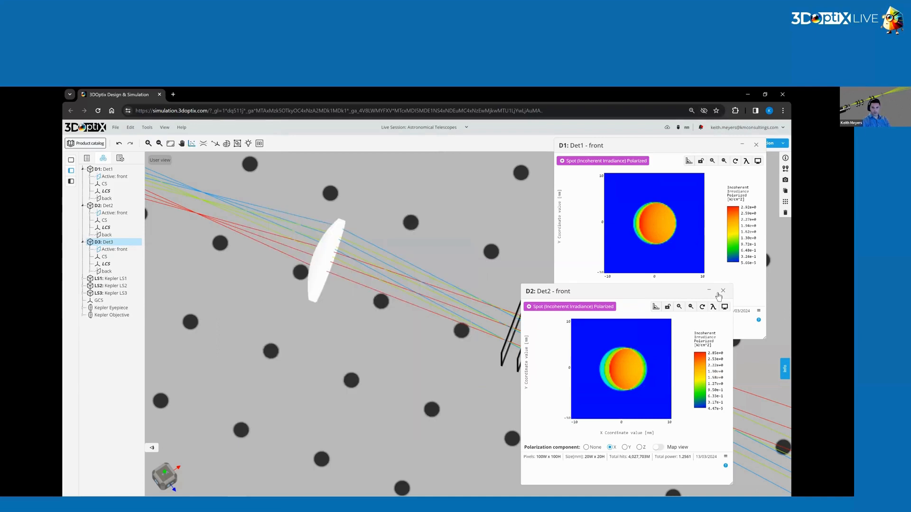
{"action": "left_click", "coordinate": [723, 291]}
{"action": "left_click", "coordinate": [756, 144]}
{"action": "left_click_drag", "start_coordinate": [481, 402], "coordinate": [477, 358]}
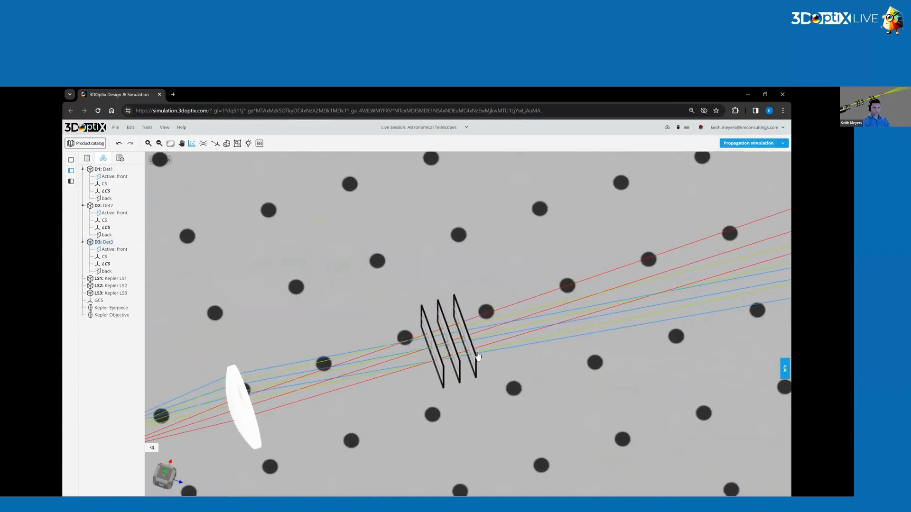
{"action": "left_click", "coordinate": [476, 361]}
{"action": "key", "text": "Delete"}
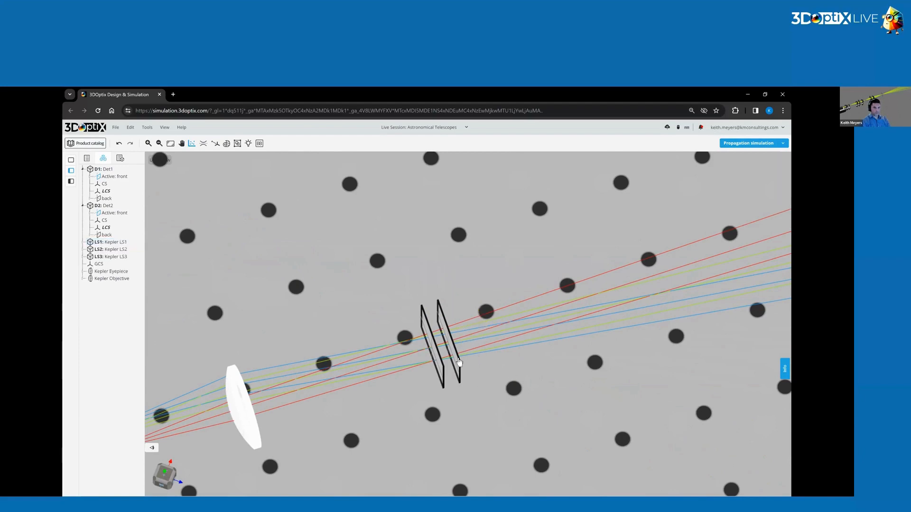
Duplicate Det2 and label the new copy Det3.
{"action": "left_click", "coordinate": [458, 361]}
{"action": "left_click_drag", "start_coordinate": [502, 321], "coordinate": [485, 340]}
{"action": "left_click", "coordinate": [785, 158]}
{"action": "left_click", "coordinate": [744, 183]}
{"action": "key", "text": "ctrl+a"}
{"action": "type", "text": "Dde"}
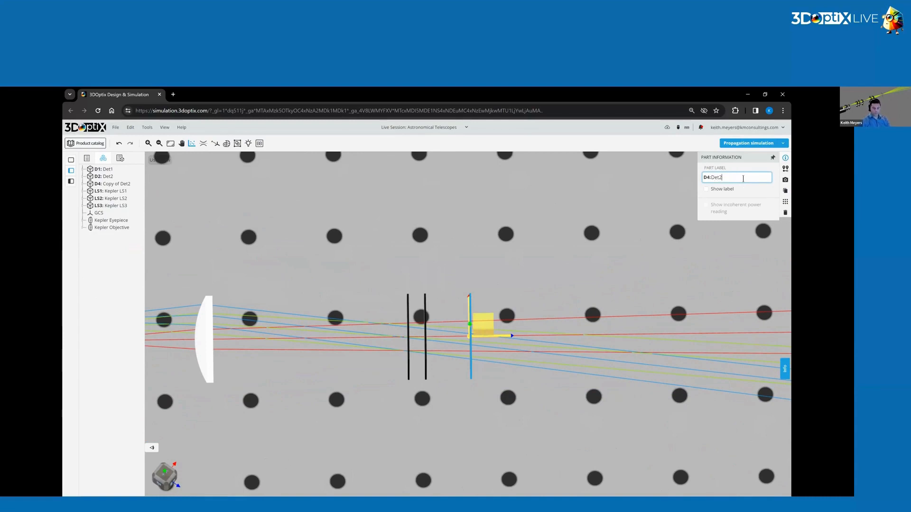
Set the new Det3's Z position to 368 mm.
{"action": "left_click", "coordinate": [785, 169]}
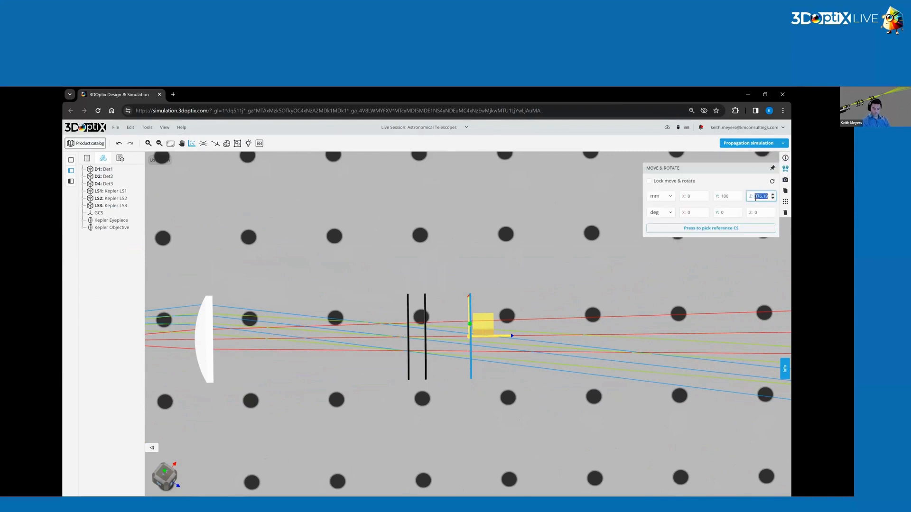
{"action": "key", "text": "Return"}
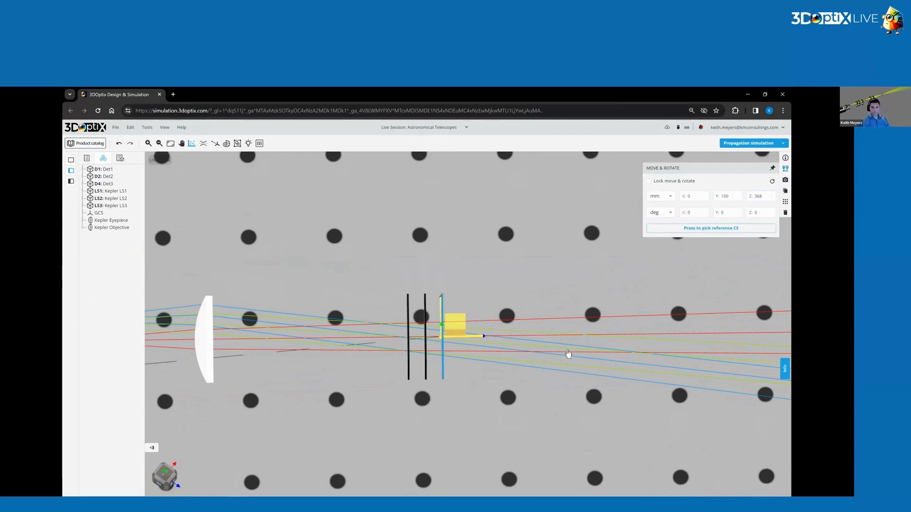
{"action": "left_click", "coordinate": [515, 302]}
Set the new Det3's analysis to Spot (Incoherent Irradiance) Polarized and run the analysis for the detectors.
{"action": "left_click", "coordinate": [191, 144]}
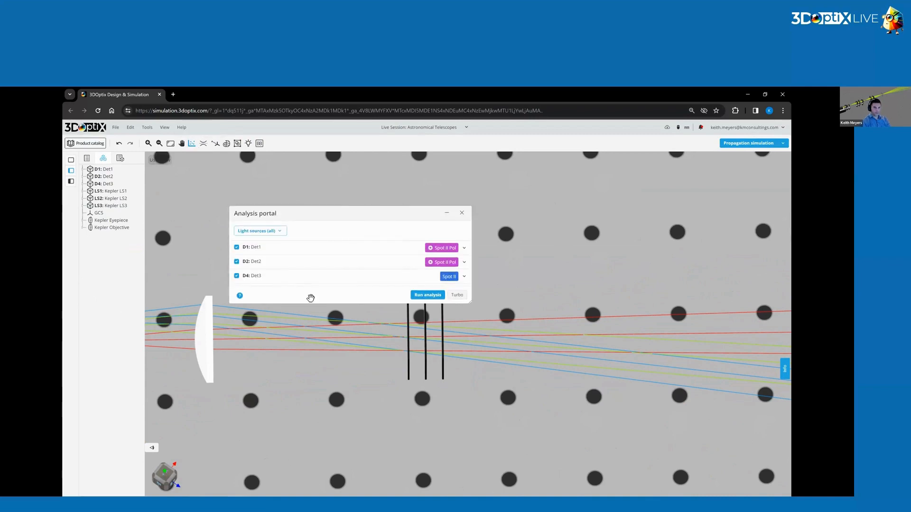
{"action": "left_click", "coordinate": [262, 275]}
{"action": "left_click", "coordinate": [264, 305]}
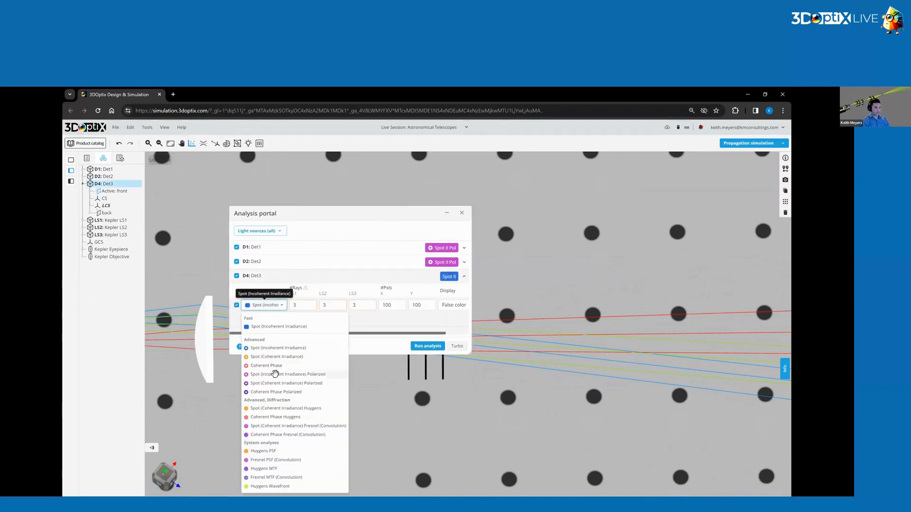
{"action": "left_click", "coordinate": [276, 374]}
{"action": "left_click", "coordinate": [427, 346]}
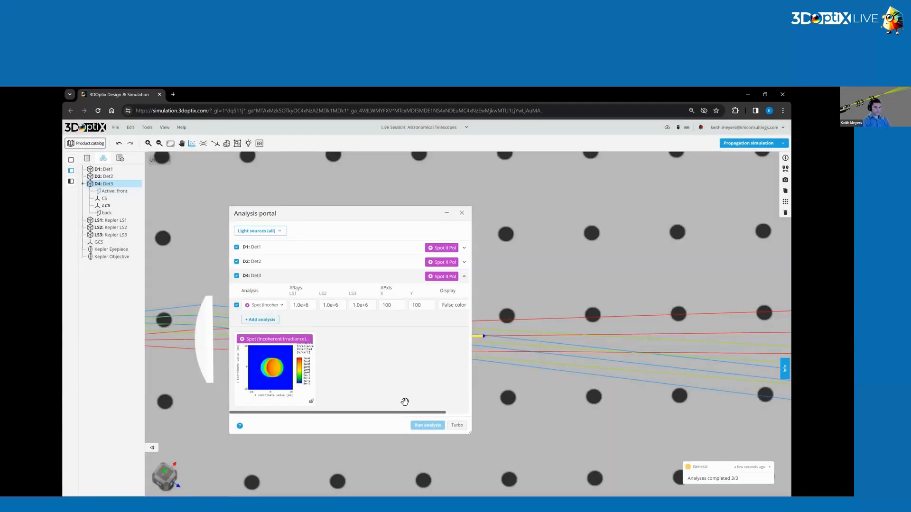
Open Det1's new polarized irradiance result in its own window beside the Analysis portal and collapse Det1's analysis entry.
{"action": "left_click", "coordinate": [277, 243]}
{"action": "left_click", "coordinate": [281, 343]}
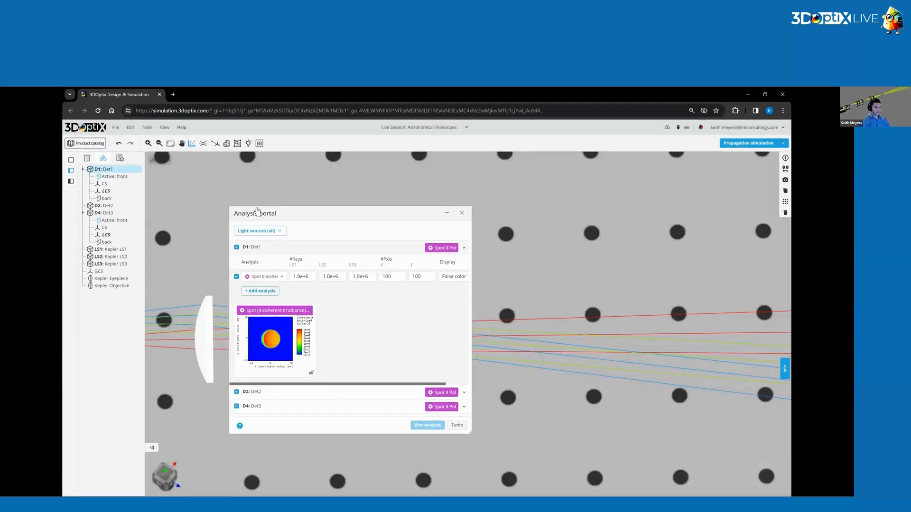
{"action": "left_click_drag", "start_coordinate": [576, 168], "coordinate": [589, 169]}
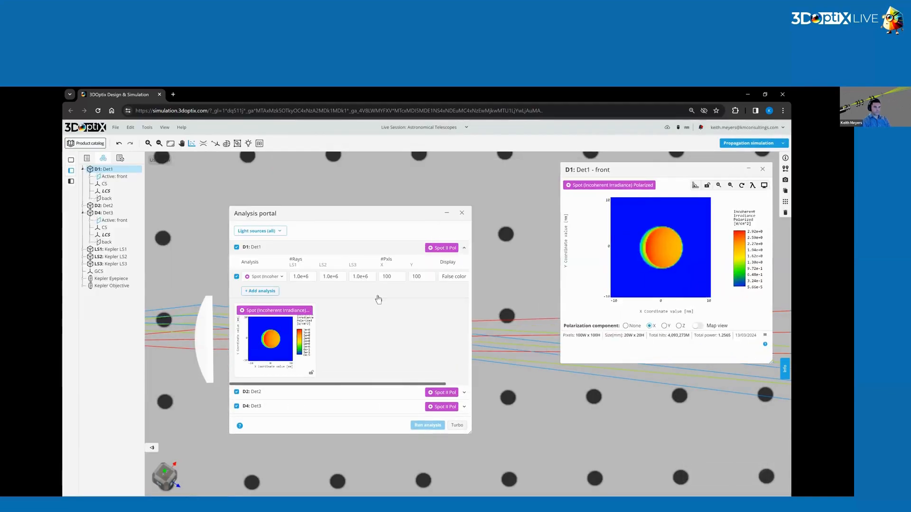
{"action": "left_click", "coordinate": [301, 255]}
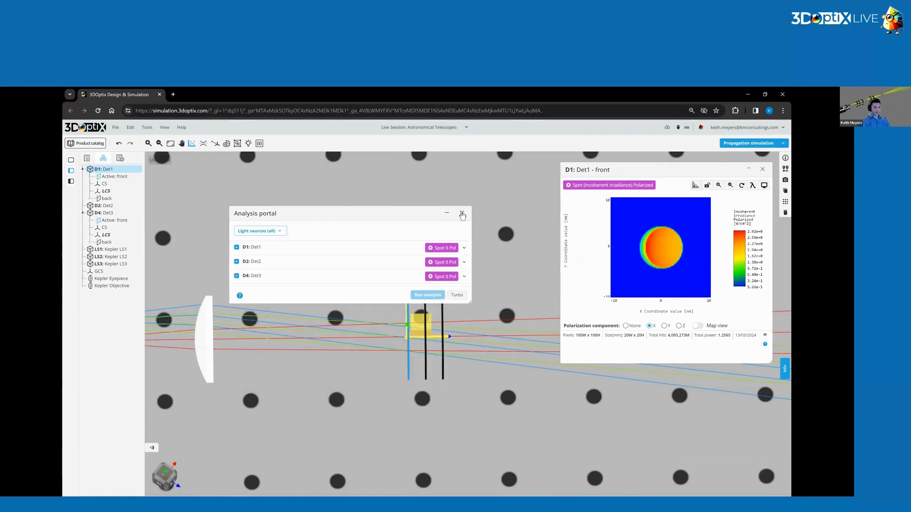
Open Det2's polarized irradiance result in its own window below Det1's and collapse Det2's analysis entry.
{"action": "left_click", "coordinate": [276, 263]}
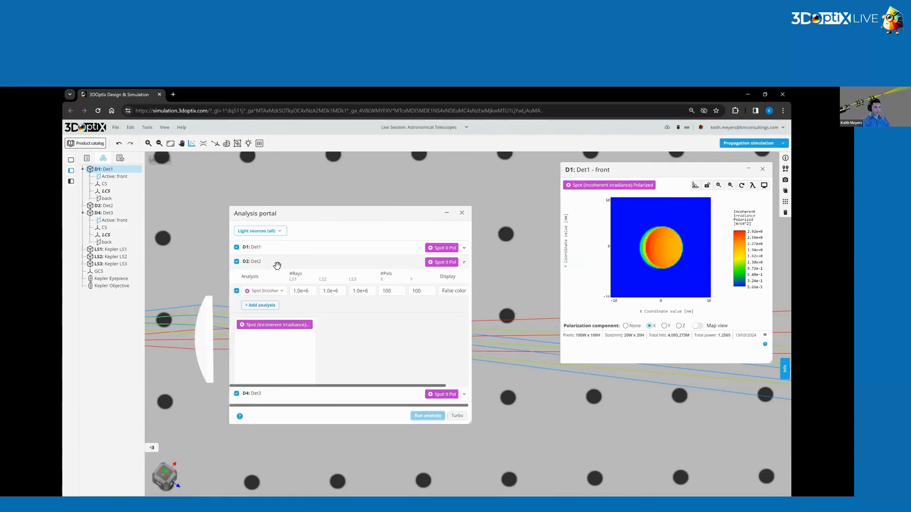
{"action": "left_click", "coordinate": [274, 361]}
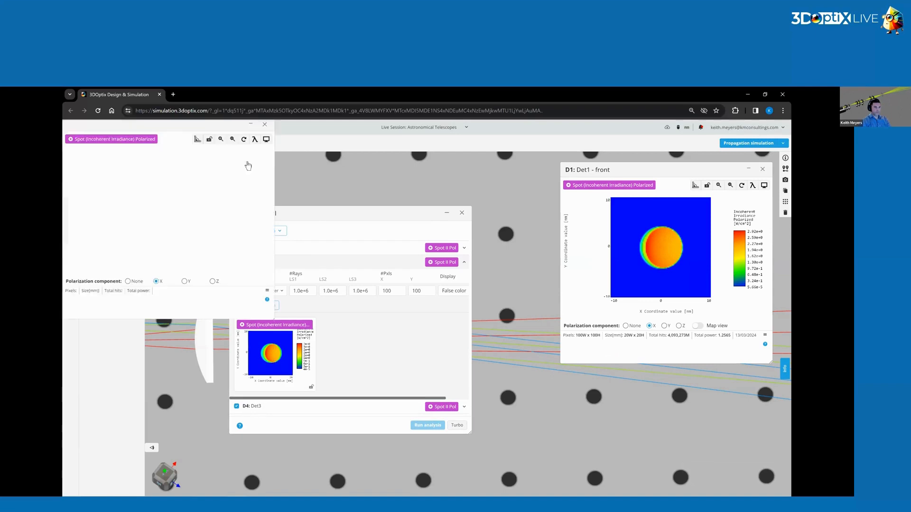
{"action": "left_click_drag", "start_coordinate": [117, 129], "coordinate": [615, 244]}
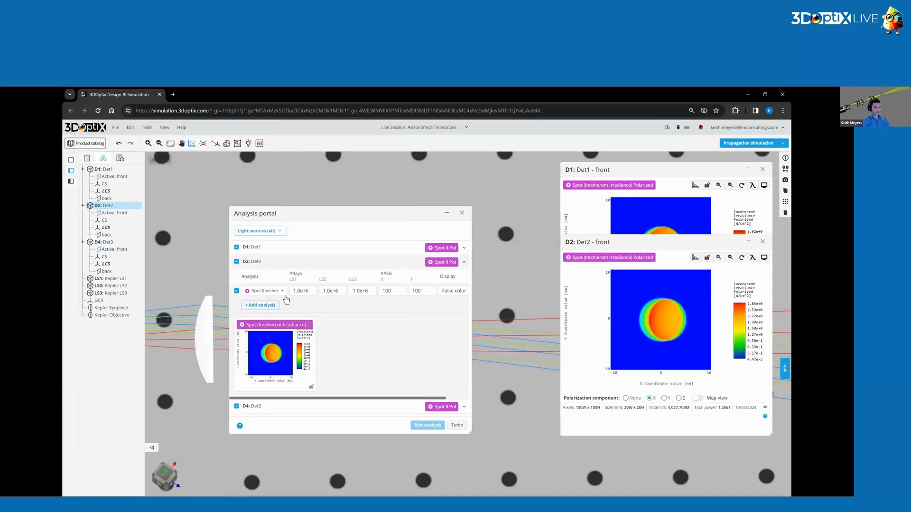
{"action": "left_click", "coordinate": [275, 261]}
Expand Det3's analysis entry and open its polarized irradiance result in its own window below Det2's.
{"action": "left_click", "coordinate": [270, 276]}
{"action": "left_click", "coordinate": [290, 357]}
{"action": "left_click_drag", "start_coordinate": [133, 128], "coordinate": [633, 290]}
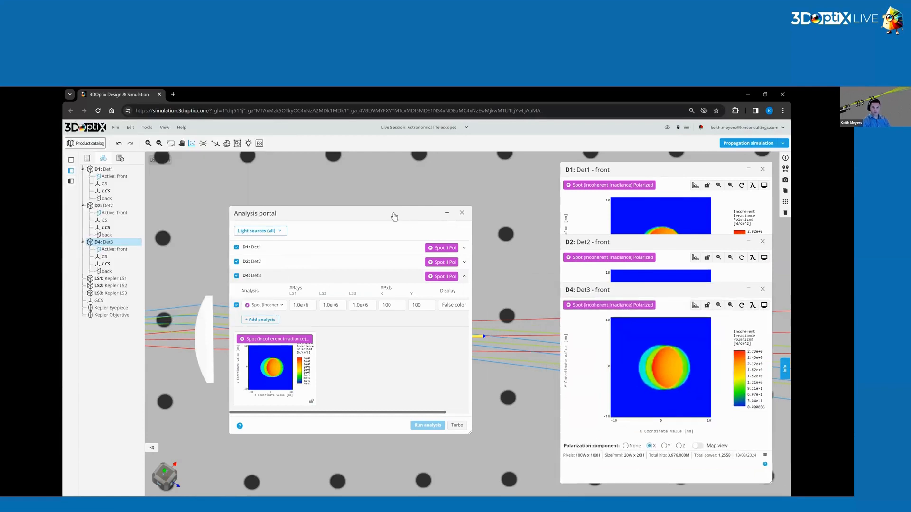
Minimize the Analysis portal and the result windows of Det1, Det2 and Det3 to uncover the layout.
{"action": "left_click_drag", "start_coordinate": [366, 218], "coordinate": [438, 204]}
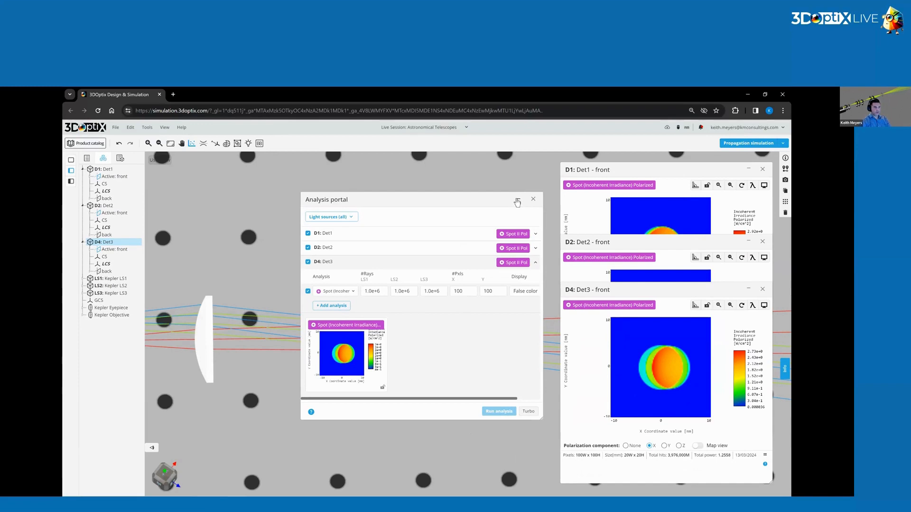
{"action": "left_click", "coordinate": [517, 202]}
{"action": "left_click", "coordinate": [110, 279]}
{"action": "left_click", "coordinate": [754, 170]}
{"action": "left_click", "coordinate": [749, 241]}
{"action": "left_click", "coordinate": [748, 289]}
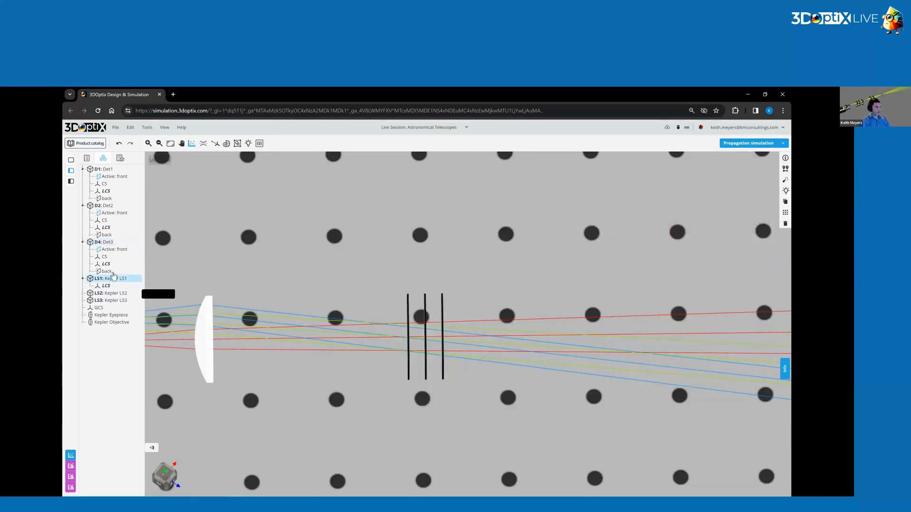
Check the position and rotation values of the Kepler LS2 and Kepler LS3 light sources.
{"action": "left_click", "coordinate": [113, 293]}
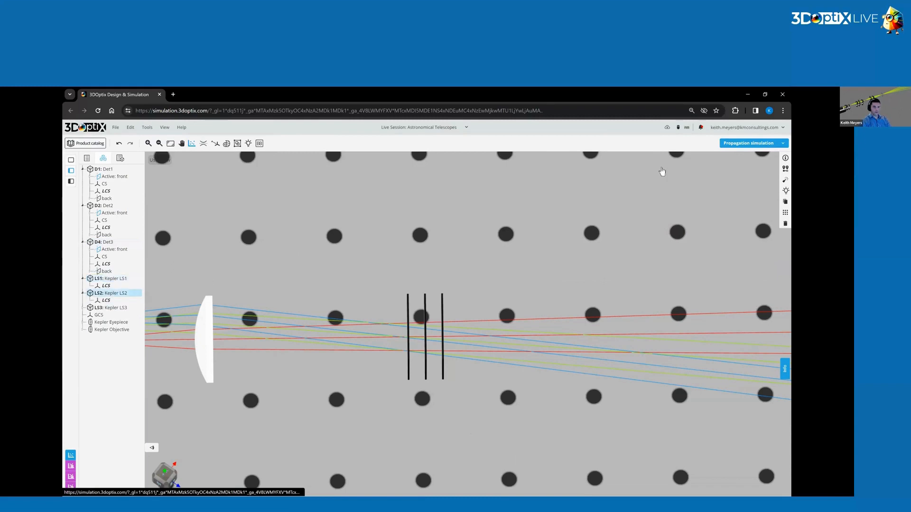
{"action": "left_click", "coordinate": [785, 169]}
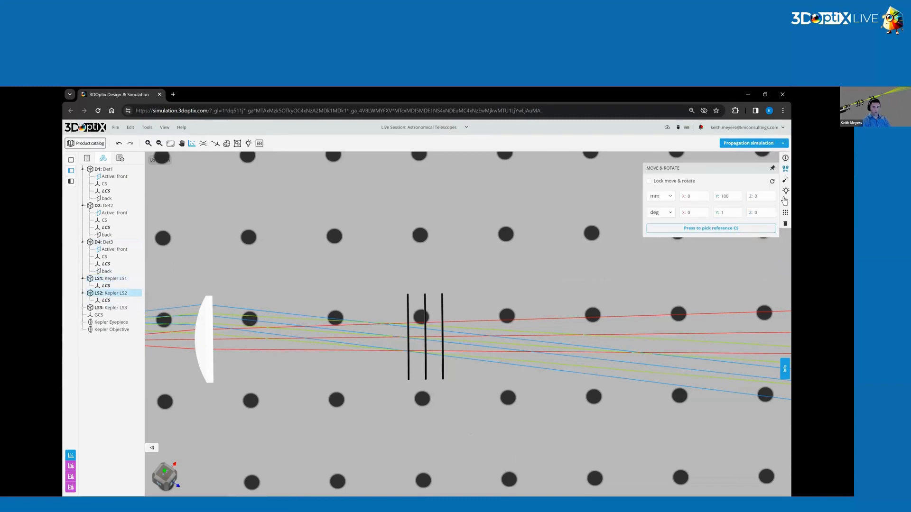
{"action": "left_click", "coordinate": [111, 308]}
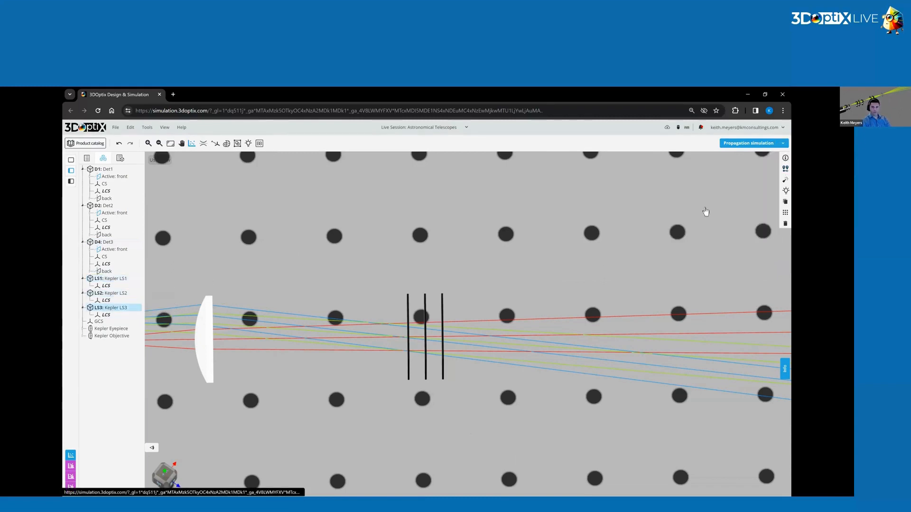
{"action": "left_click", "coordinate": [785, 168]}
{"action": "left_click", "coordinate": [731, 213]}
{"action": "left_click", "coordinate": [353, 278]}
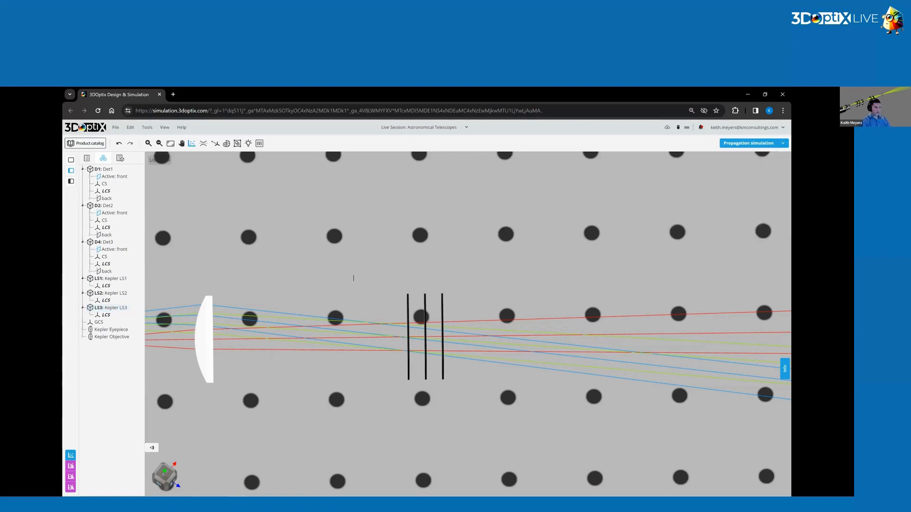
Restore the three detector result windows and arrange them side by side in the order Det1, Det2, Det3.
{"action": "left_click", "coordinate": [71, 466]}
{"action": "left_click", "coordinate": [71, 477]}
{"action": "left_click", "coordinate": [71, 487]}
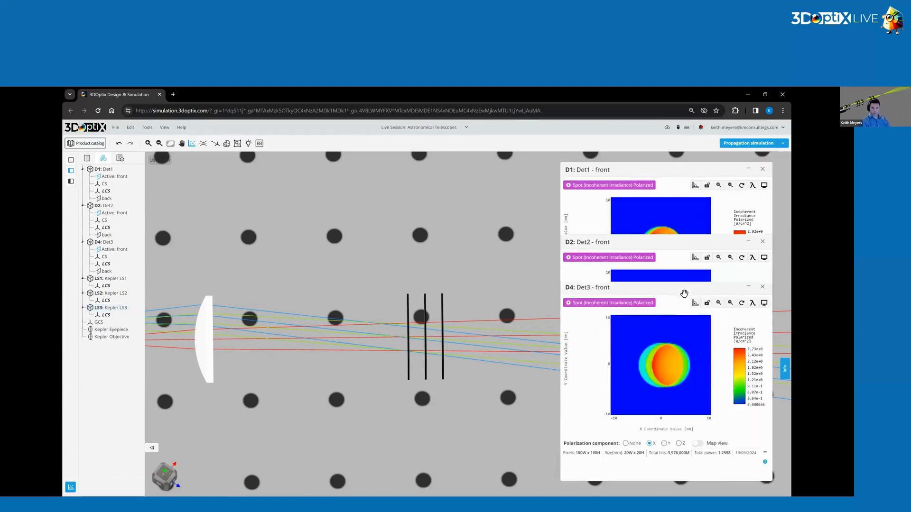
{"action": "left_click_drag", "start_coordinate": [622, 169], "coordinate": [263, 191]}
{"action": "left_click_drag", "start_coordinate": [641, 246], "coordinate": [493, 200]}
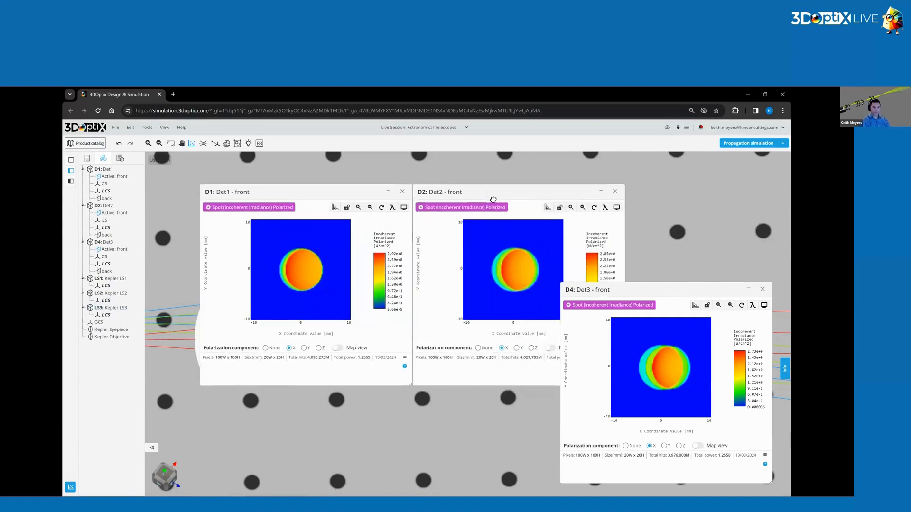
{"action": "left_click_drag", "start_coordinate": [629, 289], "coordinate": [648, 209]}
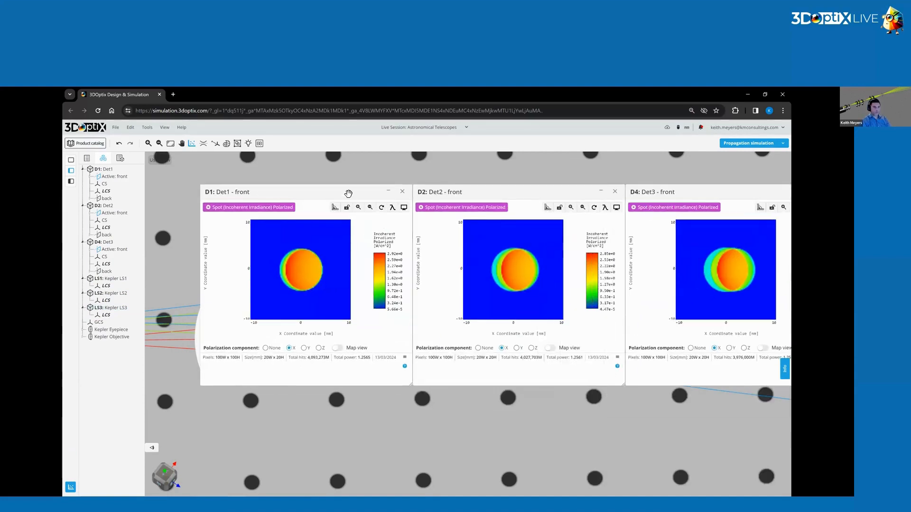
{"action": "left_click_drag", "start_coordinate": [348, 194], "coordinate": [266, 200]}
{"action": "left_click_drag", "start_coordinate": [474, 195], "coordinate": [390, 200]}
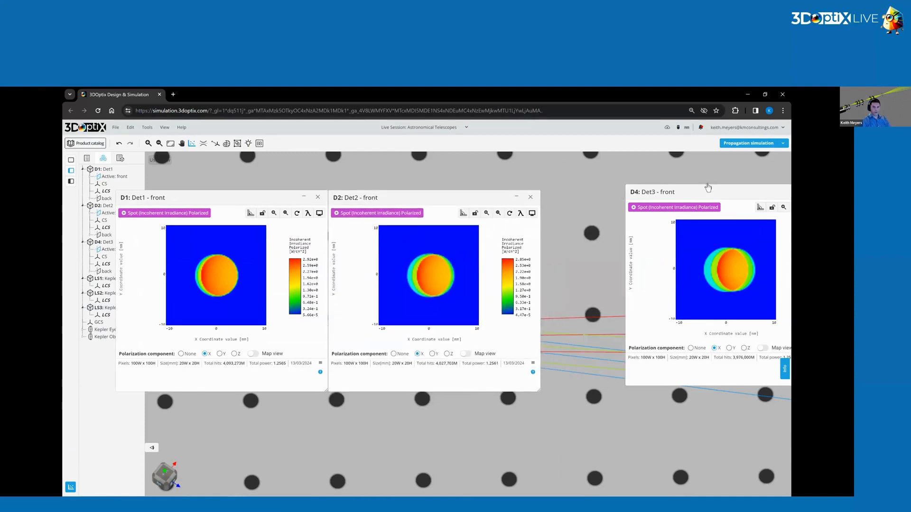
{"action": "left_click_drag", "start_coordinate": [696, 196], "coordinate": [599, 203]}
{"action": "left_click_drag", "start_coordinate": [604, 203], "coordinate": [610, 203]}
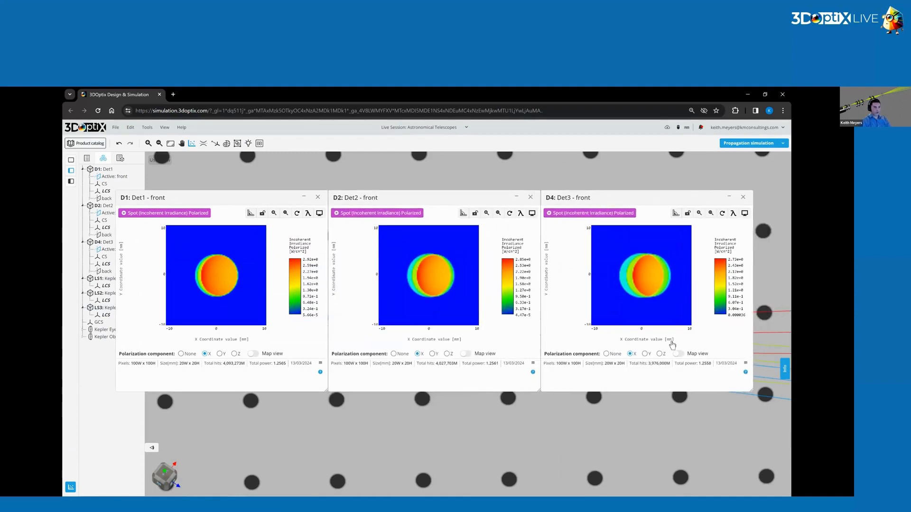
Measure the spot in Det1's result with a Fit to circle through three points on its edge.
{"action": "left_click", "coordinate": [250, 214]}
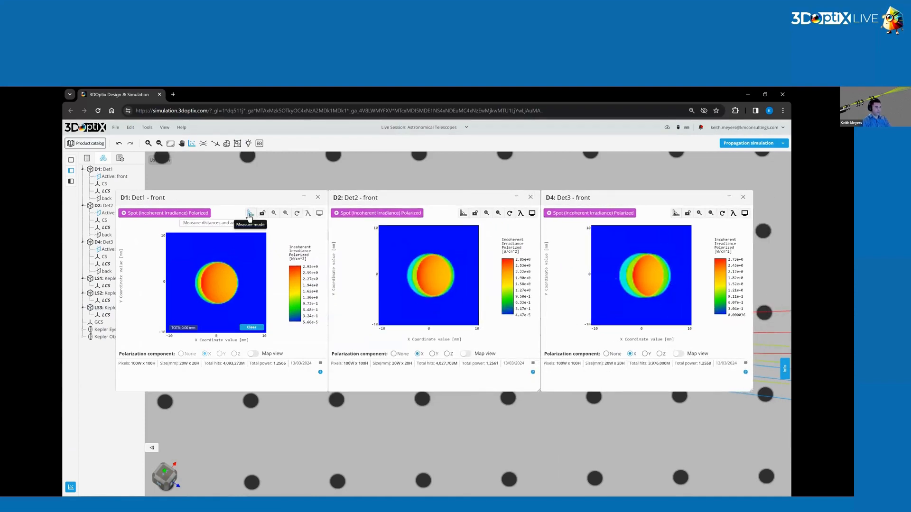
{"action": "left_click", "coordinate": [197, 225]}
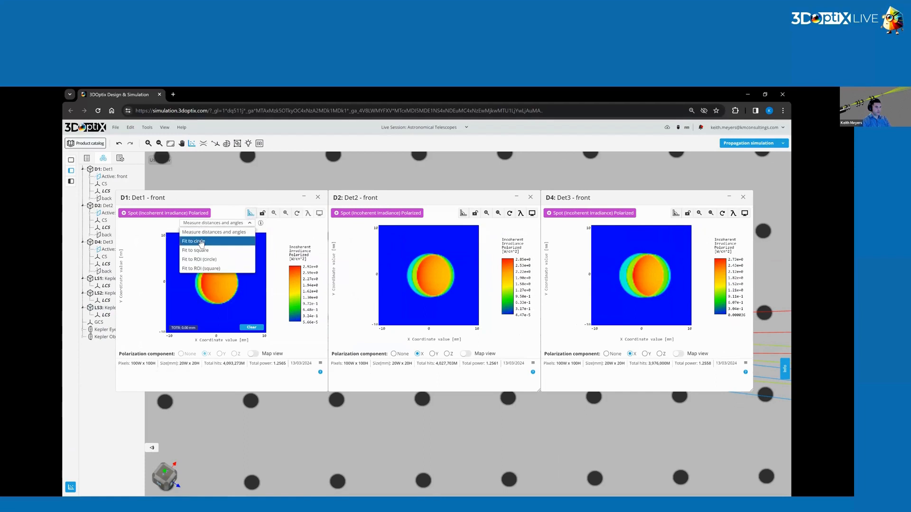
{"action": "left_click", "coordinate": [202, 242]}
{"action": "left_click", "coordinate": [195, 282]}
{"action": "left_click", "coordinate": [218, 261]}
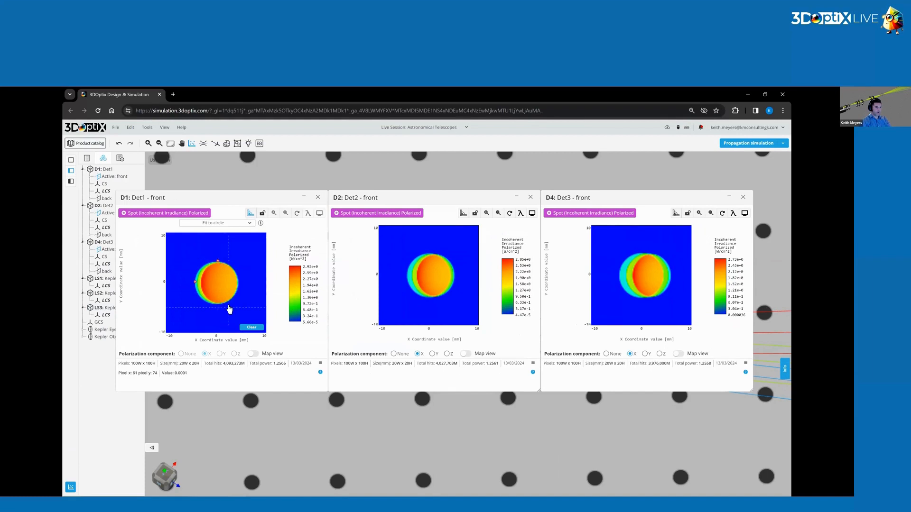
{"action": "left_click", "coordinate": [238, 282]}
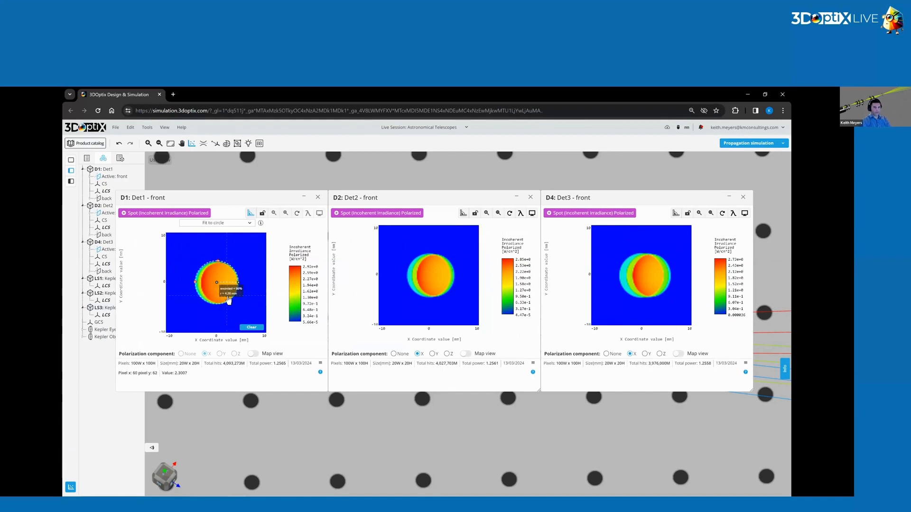
Measure the spot in Det2's result with a Fit to circle through three points on its edge.
{"action": "left_click", "coordinate": [463, 213]}
{"action": "left_click", "coordinate": [420, 223]}
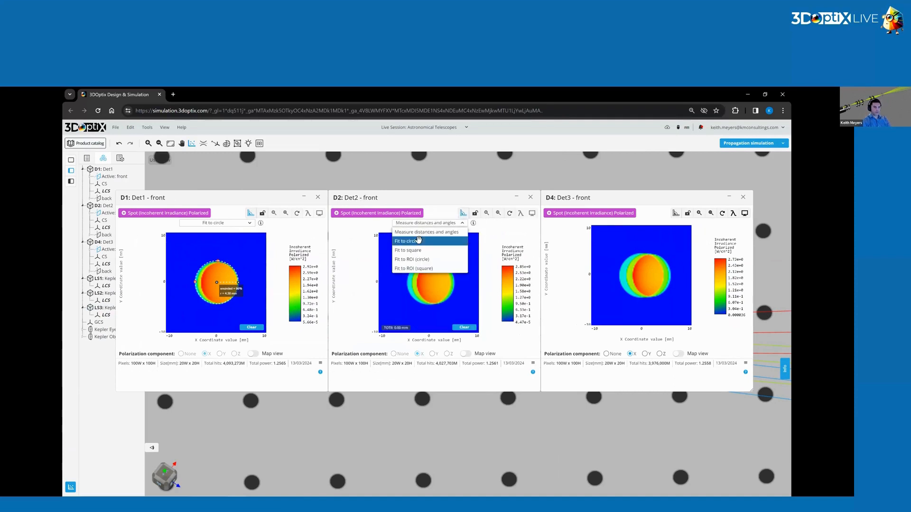
{"action": "left_click", "coordinate": [418, 241]}
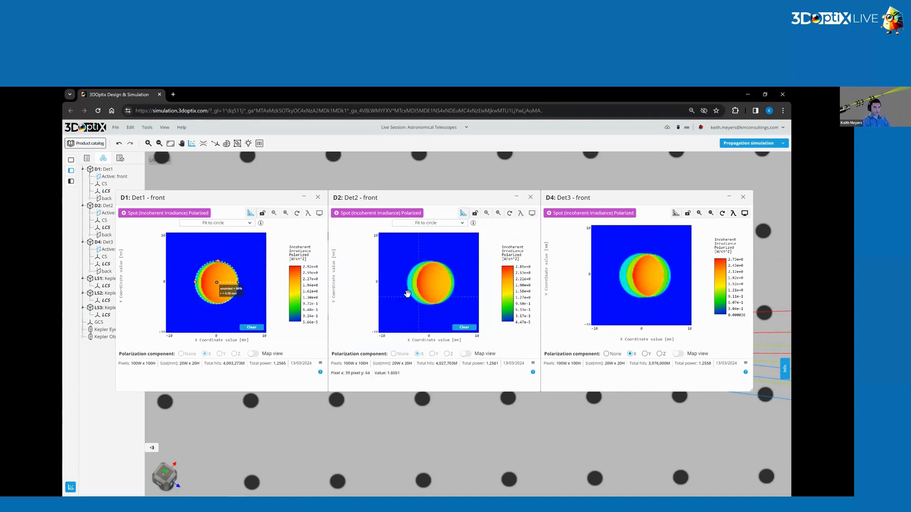
{"action": "left_click", "coordinate": [443, 263]}
{"action": "left_click", "coordinate": [447, 299]}
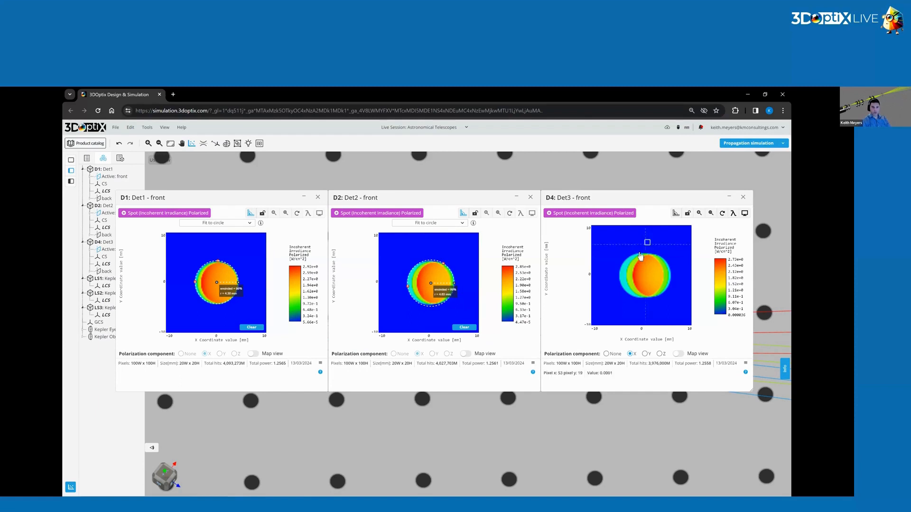
Measure the spot in Det3's result with a Fit to circle through three points on its edge.
{"action": "left_click", "coordinate": [675, 214]}
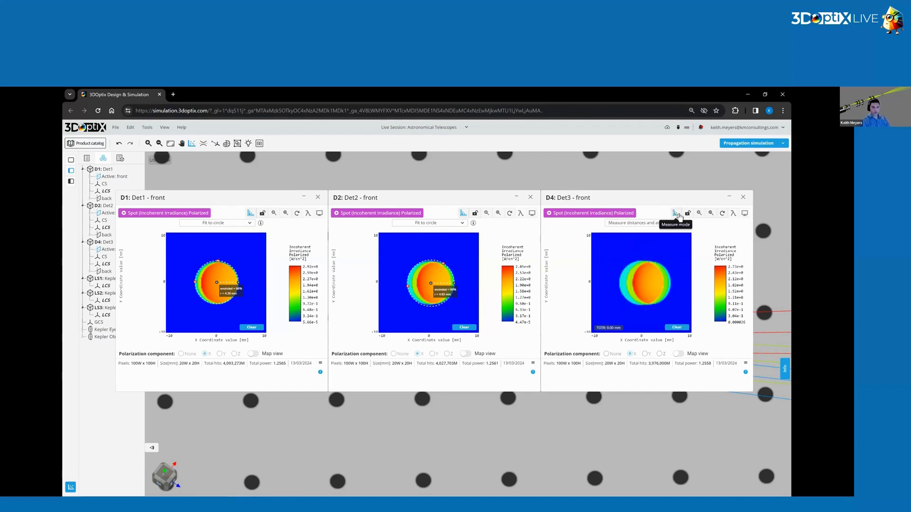
{"action": "left_click", "coordinate": [673, 223]}
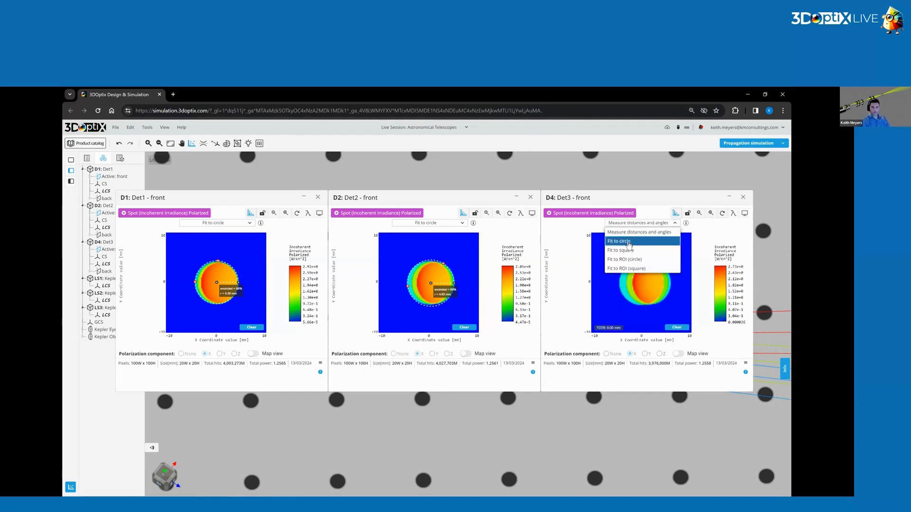
{"action": "left_click", "coordinate": [625, 245]}
{"action": "left_click", "coordinate": [619, 280]}
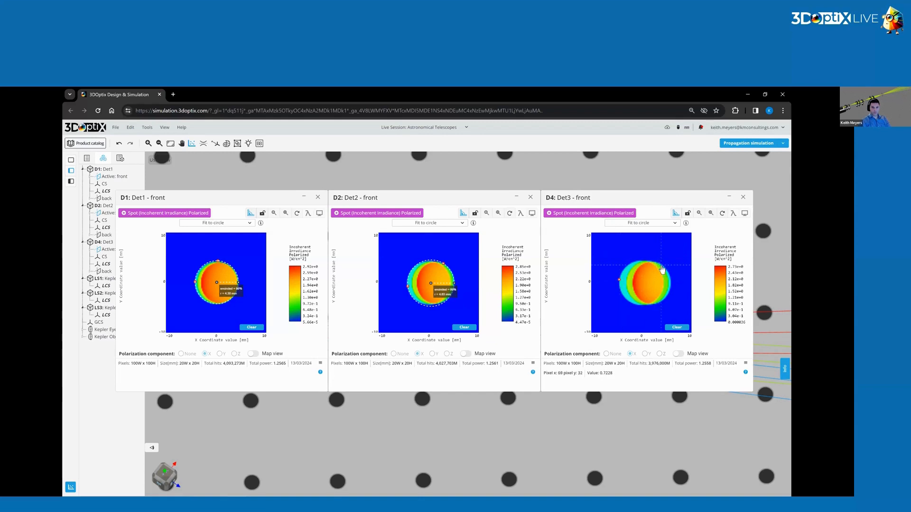
{"action": "left_click", "coordinate": [664, 305]}
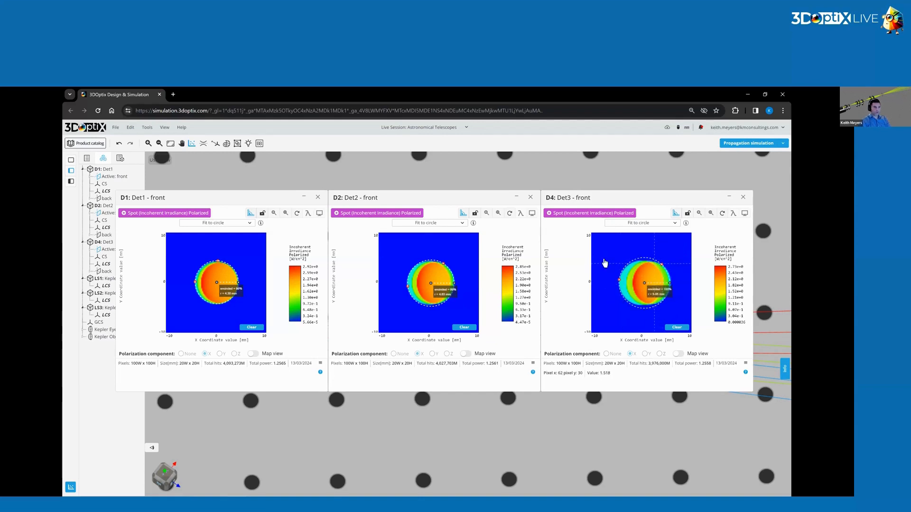
Read the Fit to circle instructions in Det1's result and close all three detector result windows.
{"action": "left_click", "coordinate": [261, 224]}
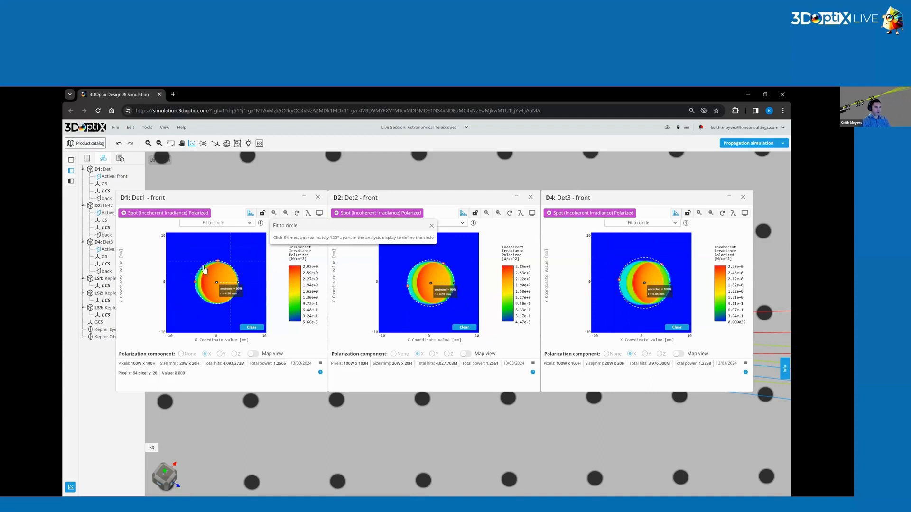
{"action": "left_click", "coordinate": [431, 229]}
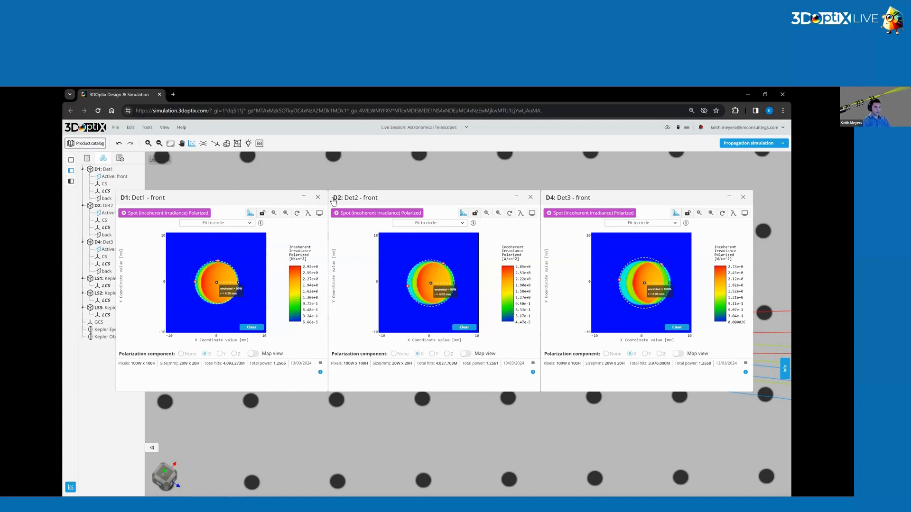
{"action": "left_click", "coordinate": [317, 198]}
{"action": "left_click", "coordinate": [531, 197]}
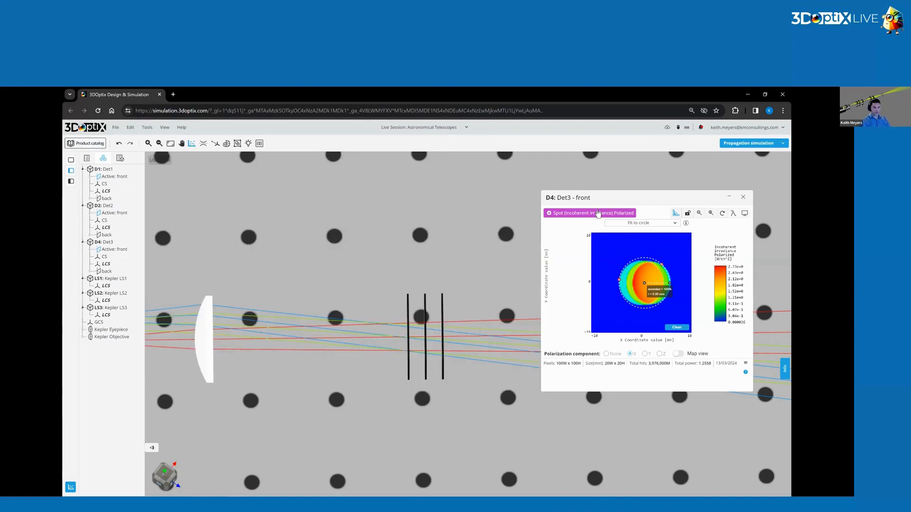
{"action": "left_click", "coordinate": [743, 198]}
Check Det1's position and rotation values and its part information.
{"action": "scroll", "coordinate": [408, 316], "scroll_direction": "down", "scroll_amount": 2}
{"action": "left_click", "coordinate": [414, 304]}
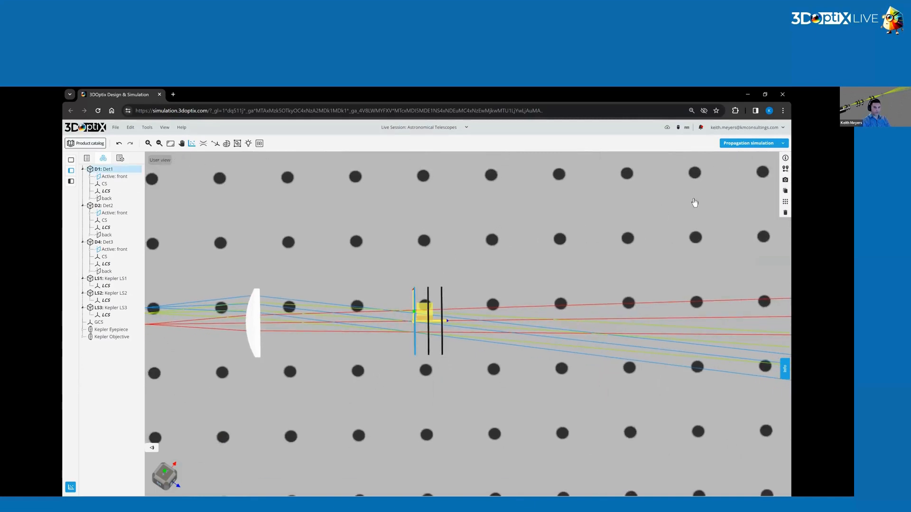
{"action": "left_click", "coordinate": [786, 171]}
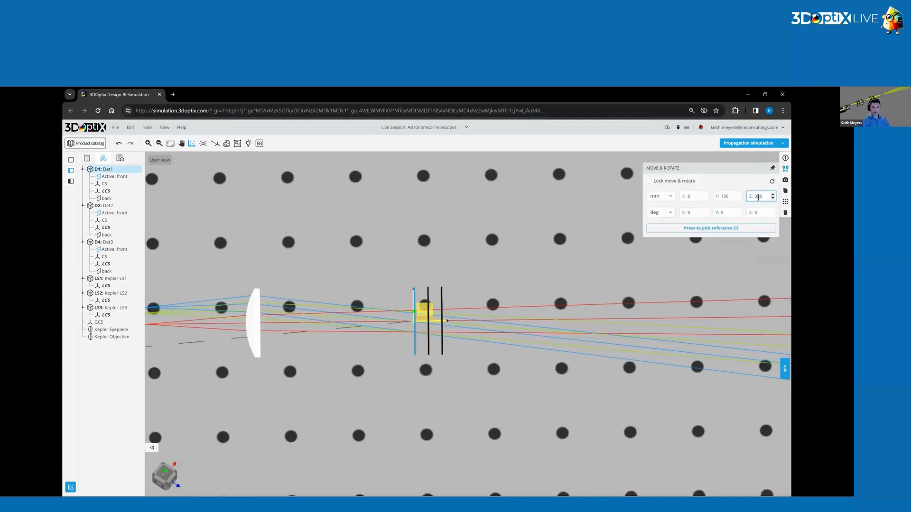
{"action": "left_click", "coordinate": [421, 237]}
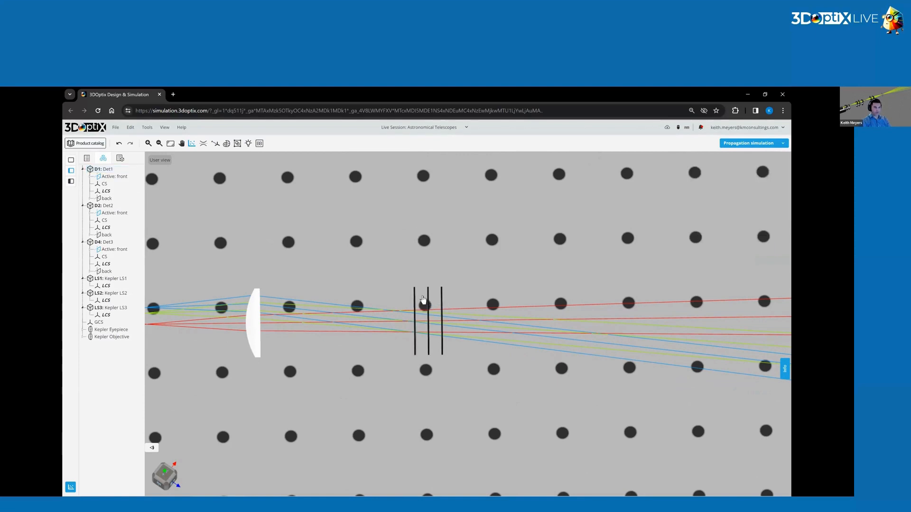
{"action": "left_click", "coordinate": [423, 301]}
{"action": "left_click", "coordinate": [785, 158]}
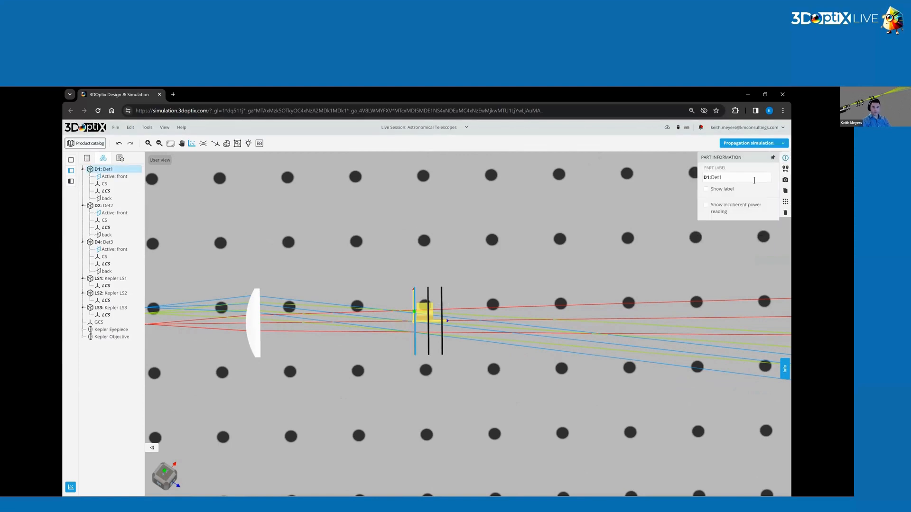
{"action": "left_click", "coordinate": [453, 297]}
Delete the detectors Det2 and Det3, keeping only Det1 behind the eyepiece.
{"action": "left_click", "coordinate": [428, 301]}
{"action": "key", "text": "Delete"}
{"action": "left_click", "coordinate": [442, 297]}
{"action": "key", "text": "Delete"}
{"action": "scroll", "coordinate": [400, 335], "scroll_direction": "up", "scroll_amount": 4}
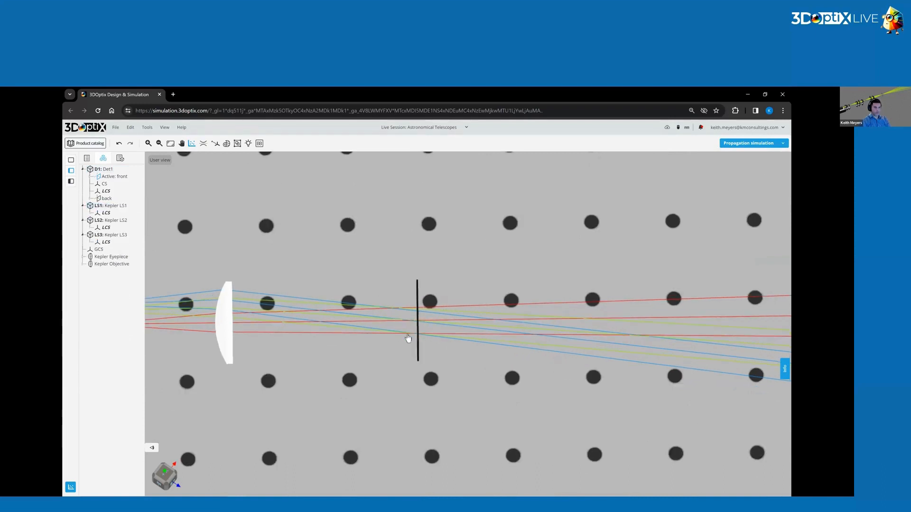
{"action": "middle_click_drag", "start_coordinate": [411, 326], "coordinate": [457, 289]}
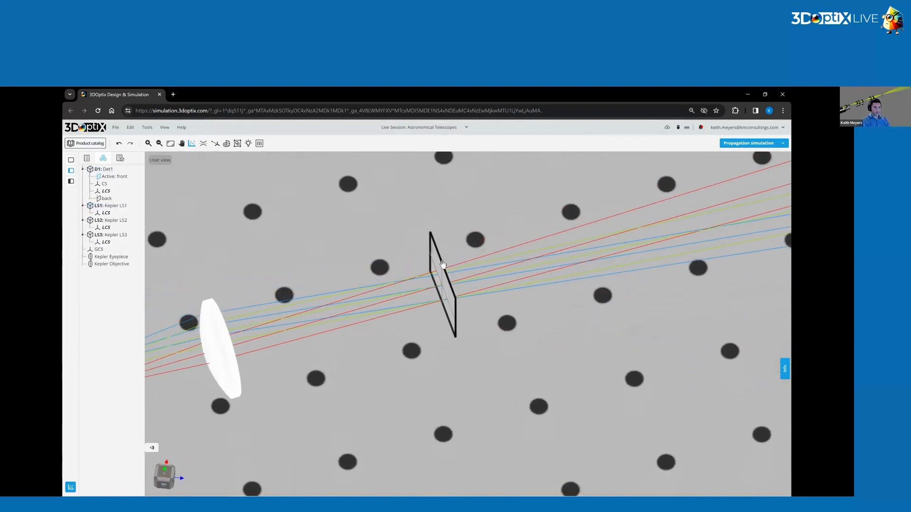
Examine from several angles how the three ray bundles overlap at Det1 behind the eyepiece.
{"action": "middle_click_drag", "start_coordinate": [413, 342], "coordinate": [386, 403]}
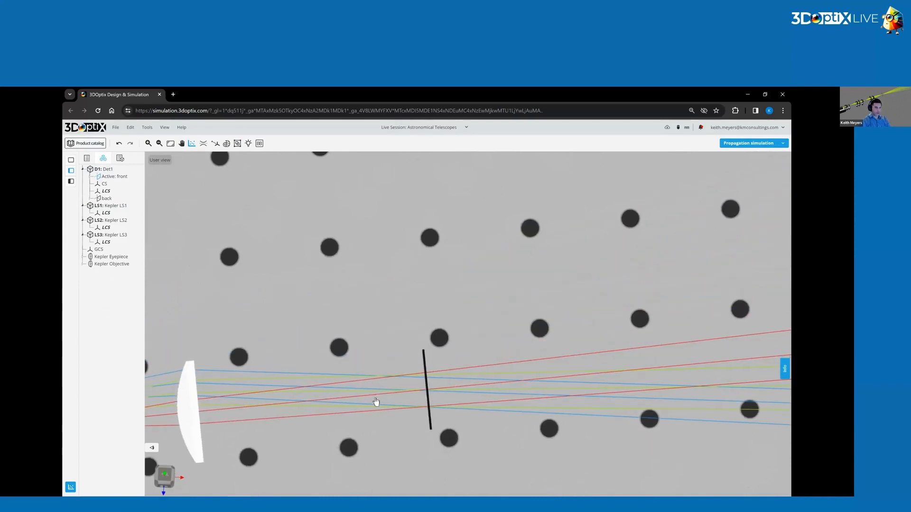
{"action": "middle_click_drag", "start_coordinate": [396, 290], "coordinate": [423, 273]}
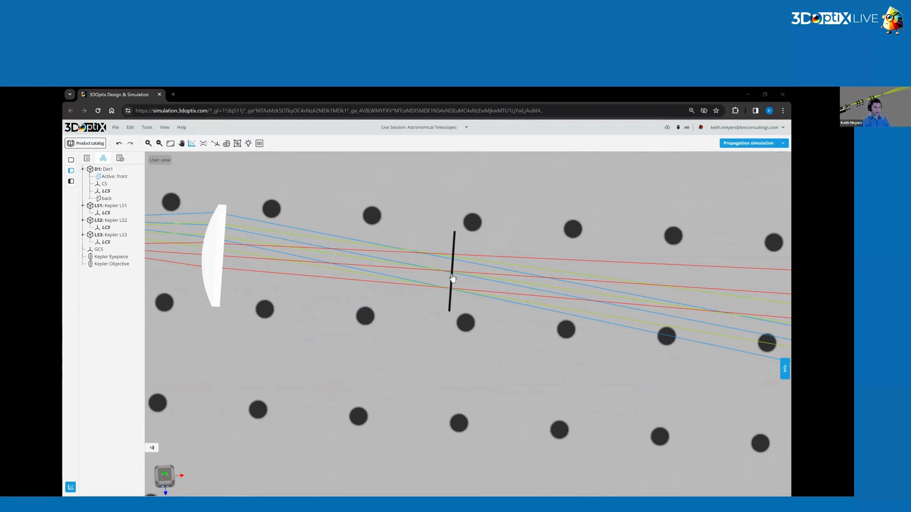
{"action": "mouse_move", "coordinate": [448, 277]}
{"action": "left_mouse_down"}
{"action": "mouse_move", "coordinate": [384, 308]}
{"action": "mouse_move", "coordinate": [345, 343]}
{"action": "mouse_move", "coordinate": [450, 291]}
{"action": "left_mouse_up"}
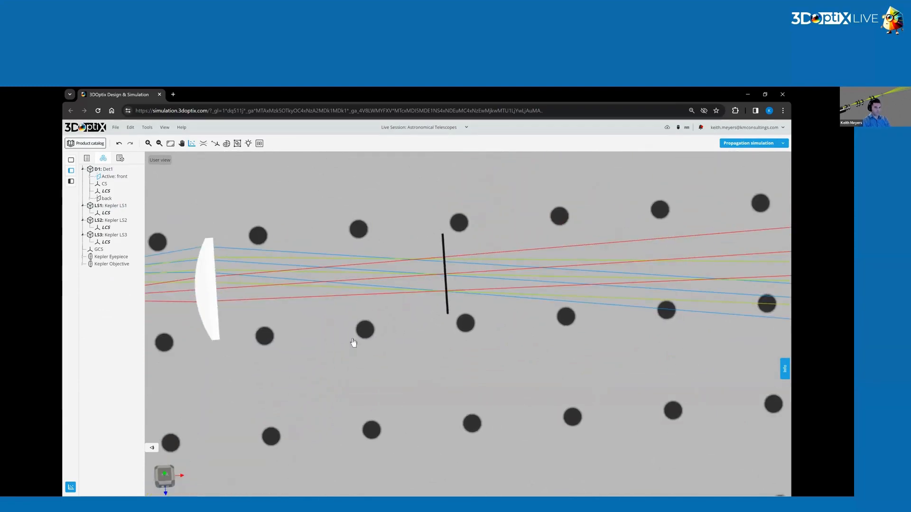
{"action": "scroll", "coordinate": [329, 362], "scroll_direction": "down", "scroll_amount": 5}
{"action": "scroll", "coordinate": [306, 396], "scroll_direction": "down", "scroll_amount": 3}
{"action": "right_click_drag", "start_coordinate": [339, 403], "coordinate": [427, 399]}
{"action": "key", "text": "alt+Tab"}
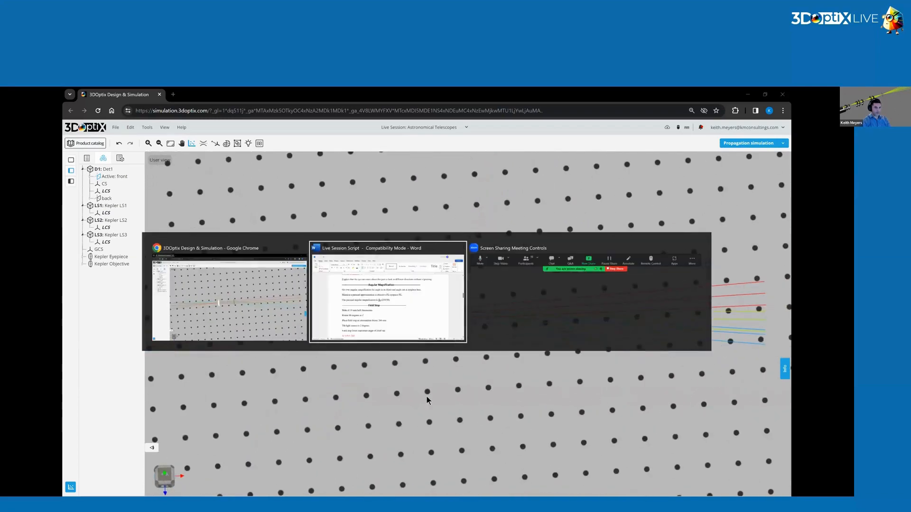
{"action": "key", "text": "Escape"}
{"action": "right_click_drag", "start_coordinate": [477, 358], "coordinate": [498, 355]}
{"action": "left_click_drag", "start_coordinate": [497, 355], "coordinate": [514, 333]}
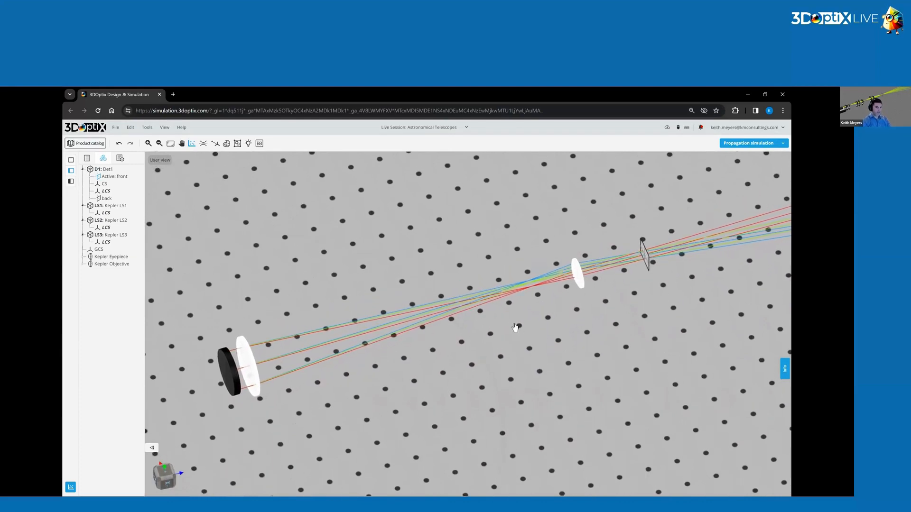
Follow the rays from the light sources through the objective and eyepiece to Det1.
{"action": "left_click_drag", "start_coordinate": [454, 344], "coordinate": [507, 404]}
{"action": "right_click_drag", "start_coordinate": [506, 404], "coordinate": [601, 430]}
{"action": "scroll", "coordinate": [415, 351], "scroll_direction": "up", "scroll_amount": 8}
{"action": "left_click_drag", "start_coordinate": [494, 325], "coordinate": [499, 349]}
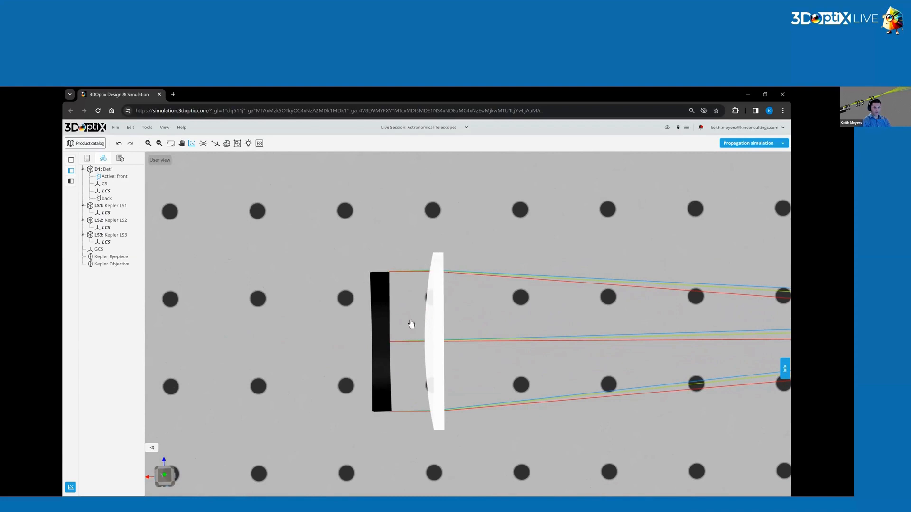
{"action": "scroll", "coordinate": [542, 274], "scroll_direction": "down", "scroll_amount": 8}
{"action": "right_click_drag", "start_coordinate": [717, 306], "coordinate": [568, 323]}
{"action": "scroll", "coordinate": [688, 342], "scroll_direction": "up", "scroll_amount": 10}
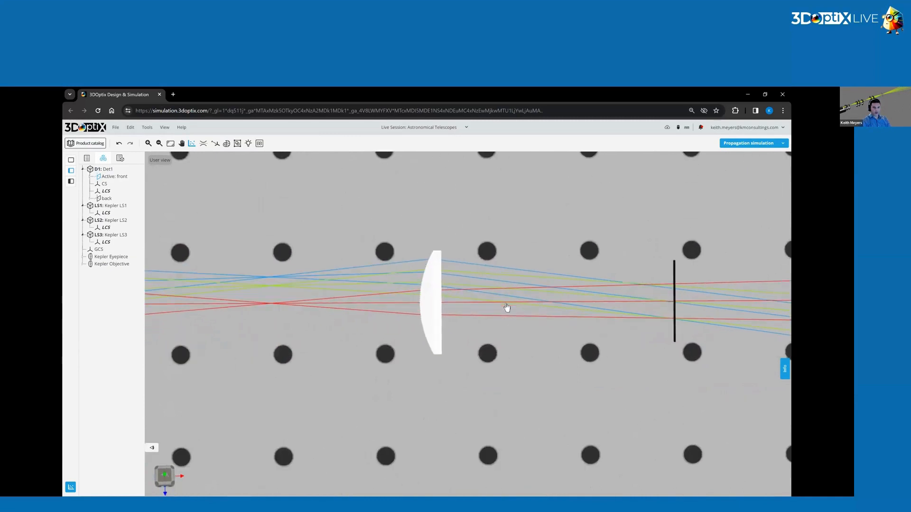
{"action": "scroll", "coordinate": [491, 312], "scroll_direction": "down", "scroll_amount": 10}
Switch off the light of the source Kepler LS2.
{"action": "right_click_drag", "start_coordinate": [219, 304], "coordinate": [502, 284]}
{"action": "right_click_drag", "start_coordinate": [296, 275], "coordinate": [589, 288]}
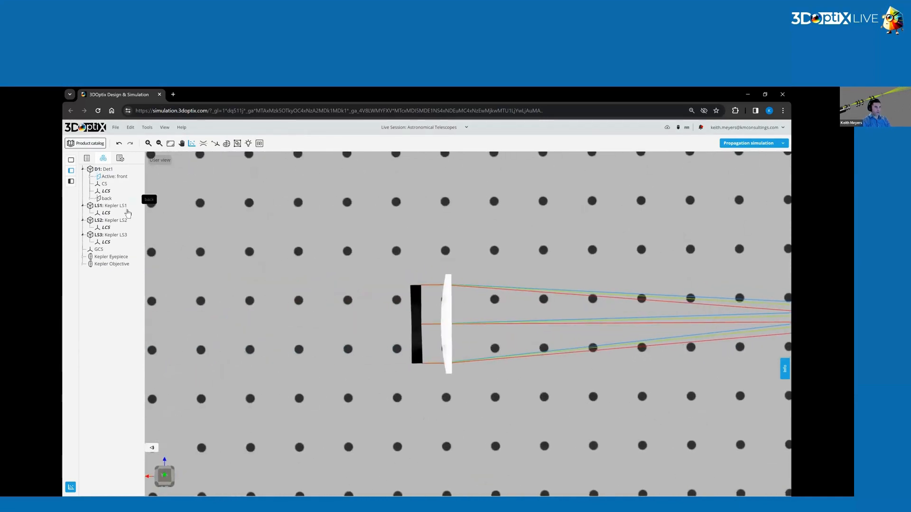
{"action": "left_click", "coordinate": [122, 221]}
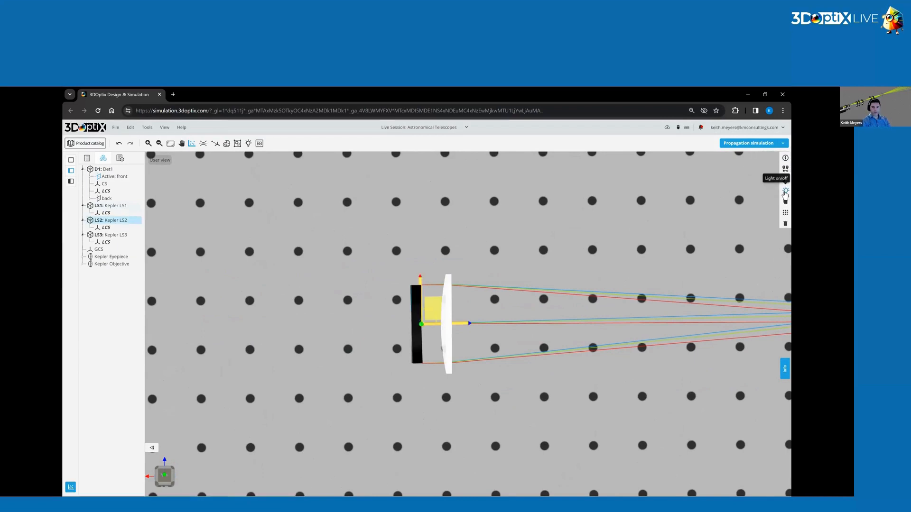
{"action": "left_click", "coordinate": [482, 340]}
Inspect up close the angle between the blue and red rays as they enter the objective lens.
{"action": "scroll", "coordinate": [436, 332], "scroll_direction": "up", "scroll_amount": 5}
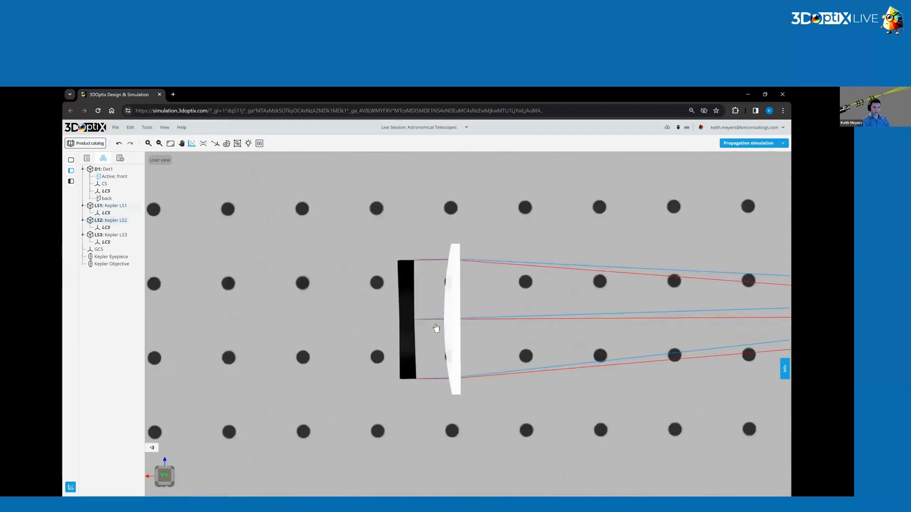
{"action": "scroll", "coordinate": [512, 295], "scroll_direction": "up", "scroll_amount": 1}
{"action": "left_click_drag", "start_coordinate": [528, 312], "coordinate": [509, 313]}
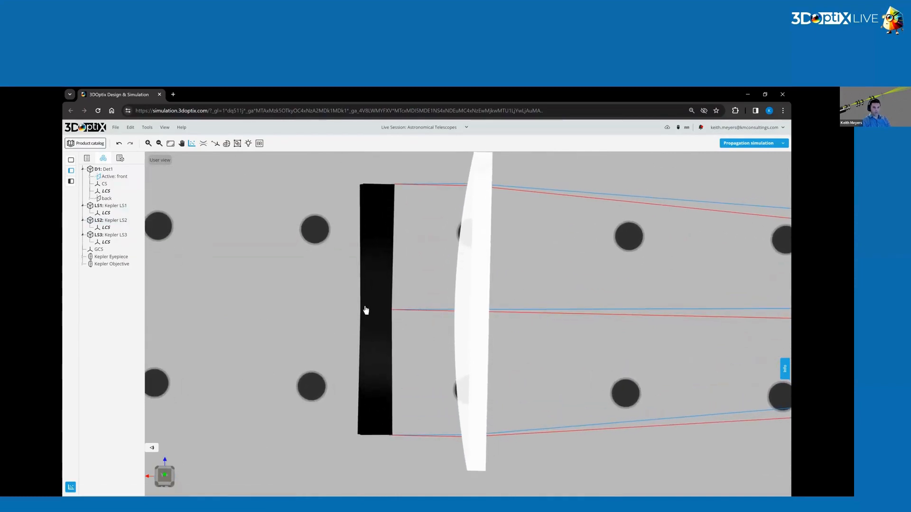
{"action": "right_click_drag", "start_coordinate": [640, 321], "coordinate": [561, 331]}
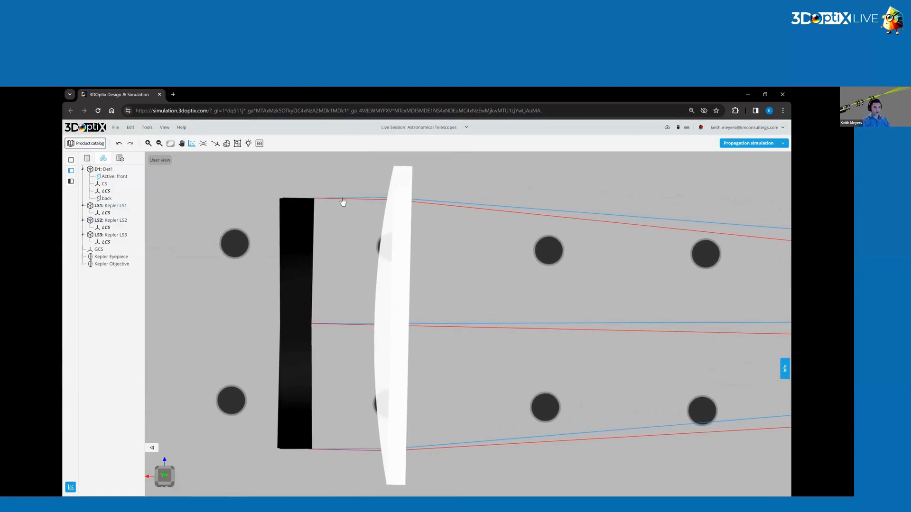
{"action": "scroll", "coordinate": [351, 223], "scroll_direction": "up", "scroll_amount": 5}
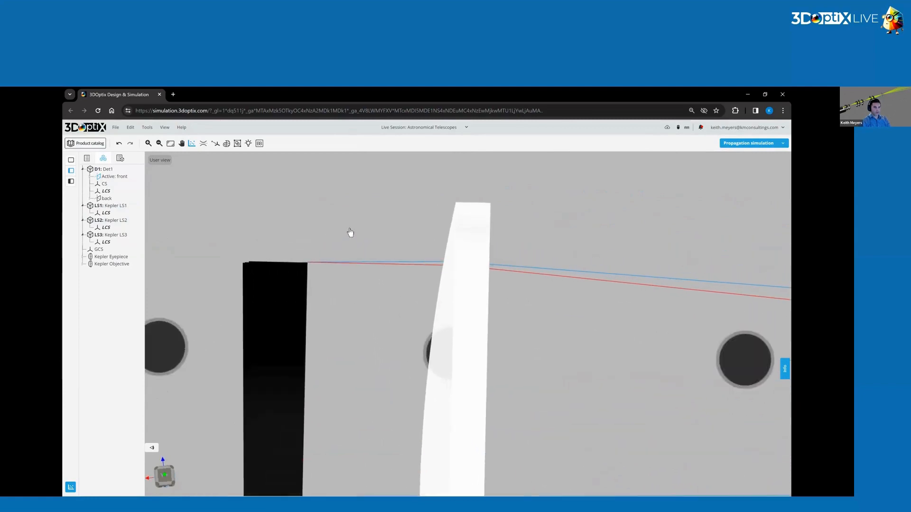
{"action": "scroll", "coordinate": [350, 233], "scroll_direction": "up", "scroll_amount": 3}
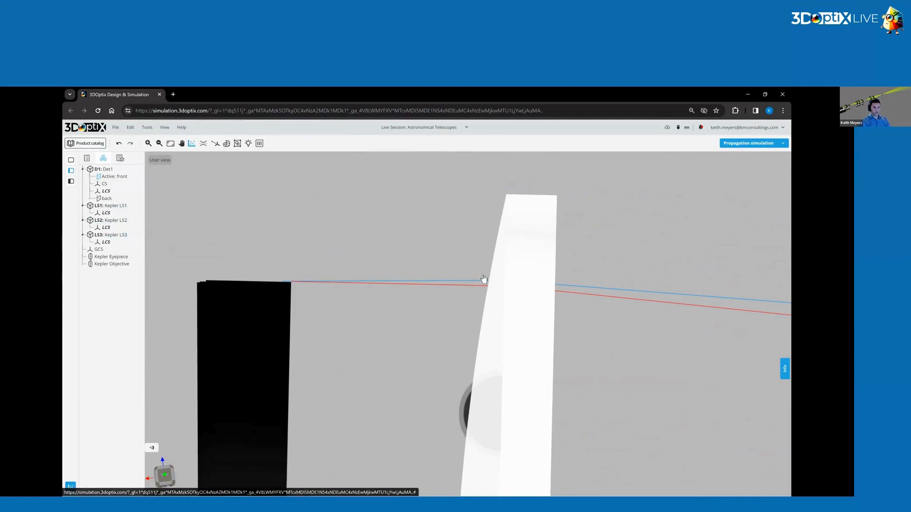
{"action": "scroll", "coordinate": [488, 284], "scroll_direction": "down", "scroll_amount": 10}
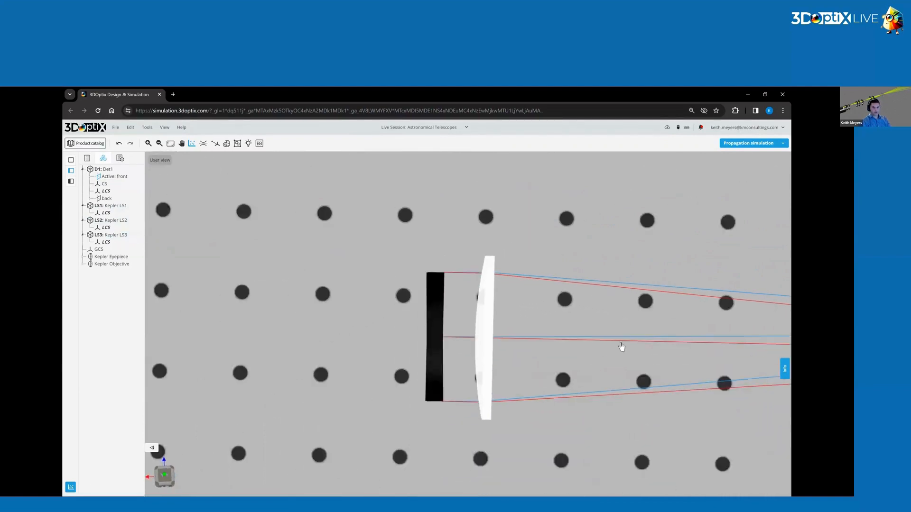
Inspect the angle between the blue and red rays leaving the eyepiece towards Det1.
{"action": "left_click_drag", "start_coordinate": [670, 338], "coordinate": [472, 354]}
{"action": "scroll", "coordinate": [472, 355], "scroll_direction": "up", "scroll_amount": 5}
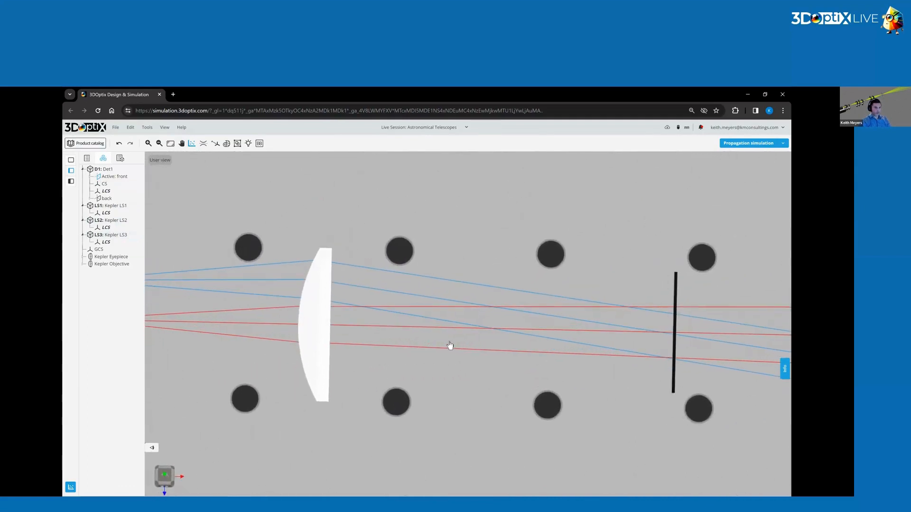
{"action": "scroll", "coordinate": [265, 299], "scroll_direction": "up", "scroll_amount": 3}
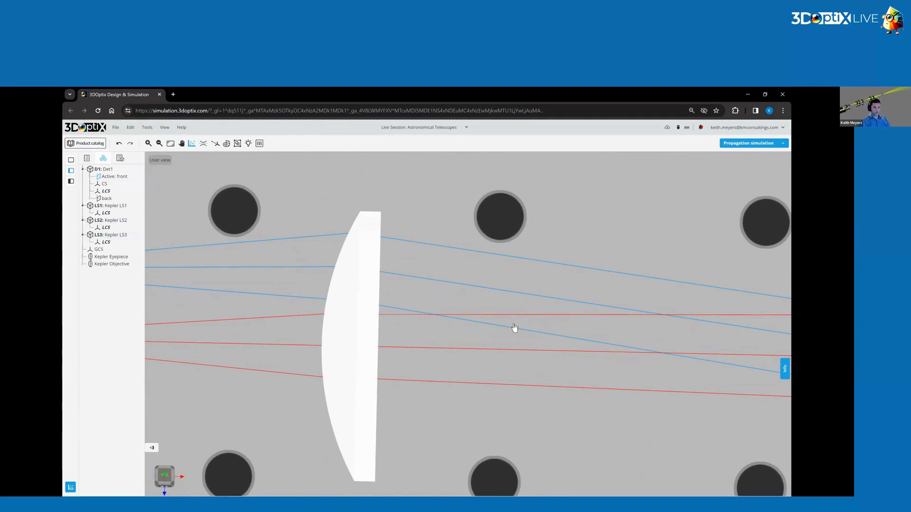
{"action": "scroll", "coordinate": [513, 327], "scroll_direction": "down", "scroll_amount": 3}
{"action": "right_click_drag", "start_coordinate": [582, 288], "coordinate": [423, 251]}
{"action": "scroll", "coordinate": [520, 302], "scroll_direction": "down", "scroll_amount": 3}
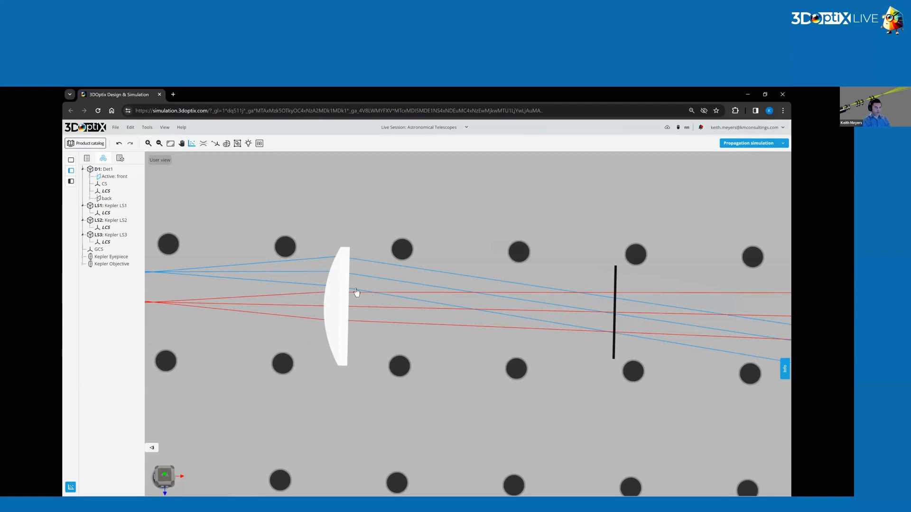
{"action": "scroll", "coordinate": [356, 292], "scroll_direction": "up", "scroll_amount": 5}
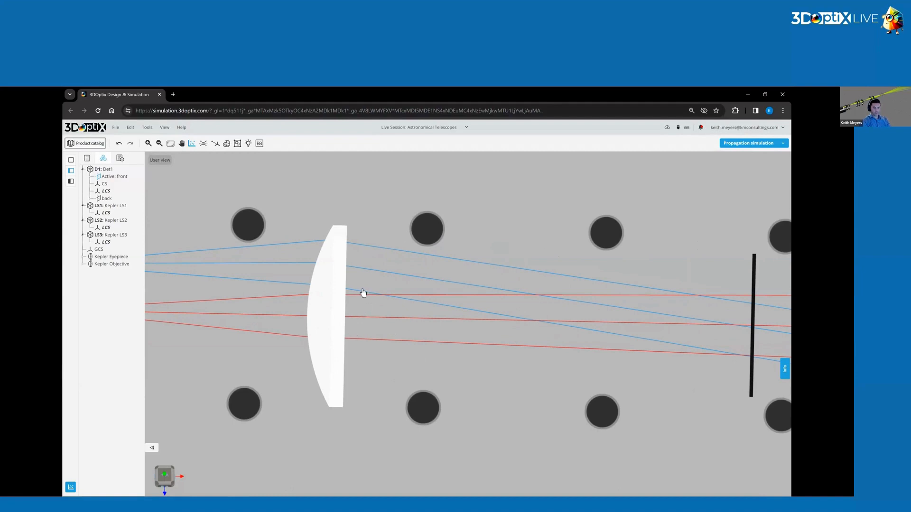
{"action": "scroll", "coordinate": [386, 311], "scroll_direction": "down", "scroll_amount": 5}
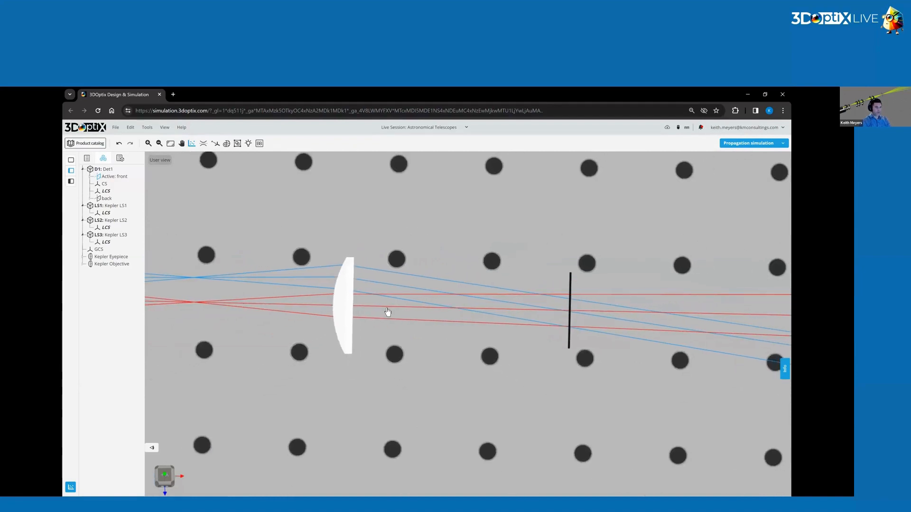
Check the part information of the Kepler Objective and the Kepler Eyepiece for their focal lengths.
{"action": "scroll", "coordinate": [387, 312], "scroll_direction": "down", "scroll_amount": 5}
{"action": "scroll", "coordinate": [415, 332], "scroll_direction": "down", "scroll_amount": 5}
{"action": "right_click_drag", "start_coordinate": [378, 321], "coordinate": [384, 333]}
{"action": "left_click_drag", "start_coordinate": [384, 334], "coordinate": [479, 321]}
{"action": "left_click_drag", "start_coordinate": [429, 344], "coordinate": [420, 388]}
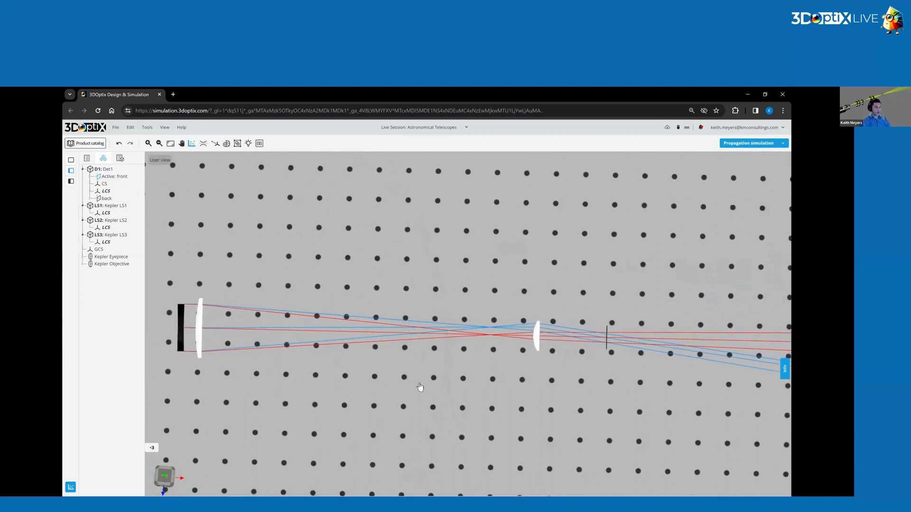
{"action": "left_click", "coordinate": [201, 326]}
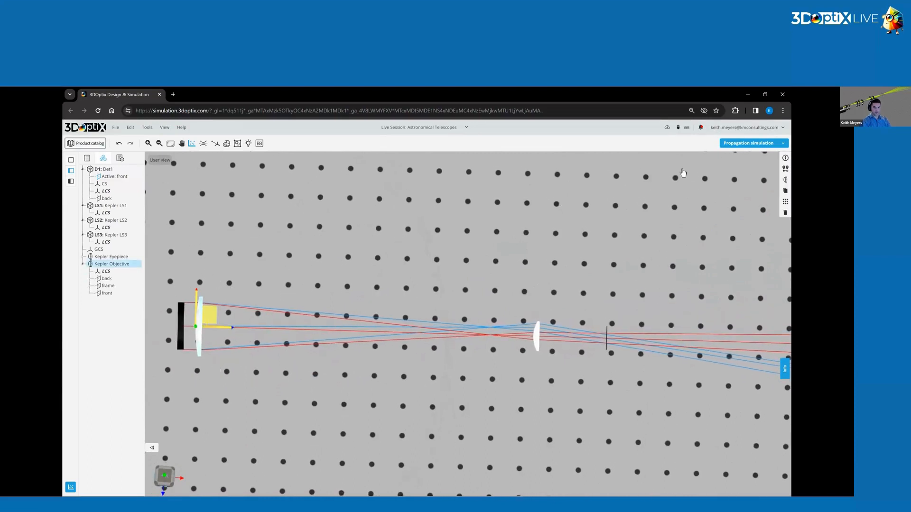
{"action": "left_click", "coordinate": [786, 158]}
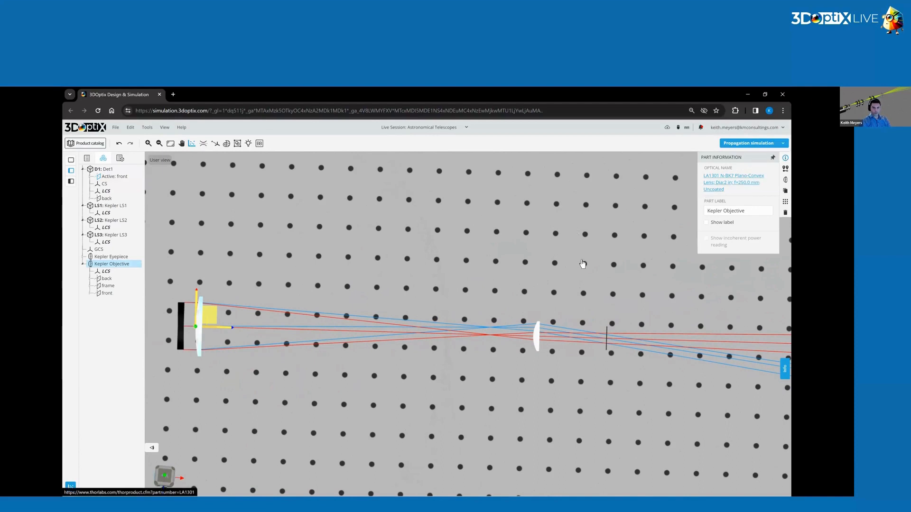
{"action": "left_click", "coordinate": [563, 406]}
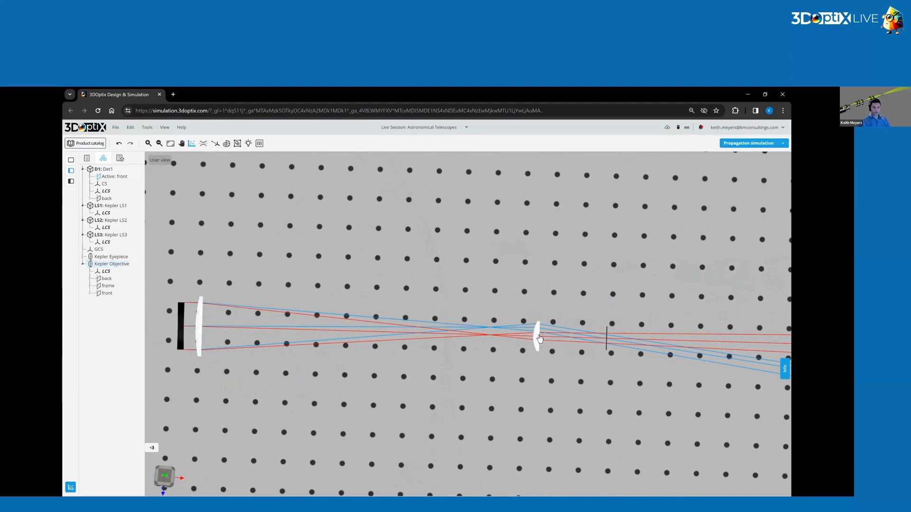
{"action": "left_click", "coordinate": [539, 338]}
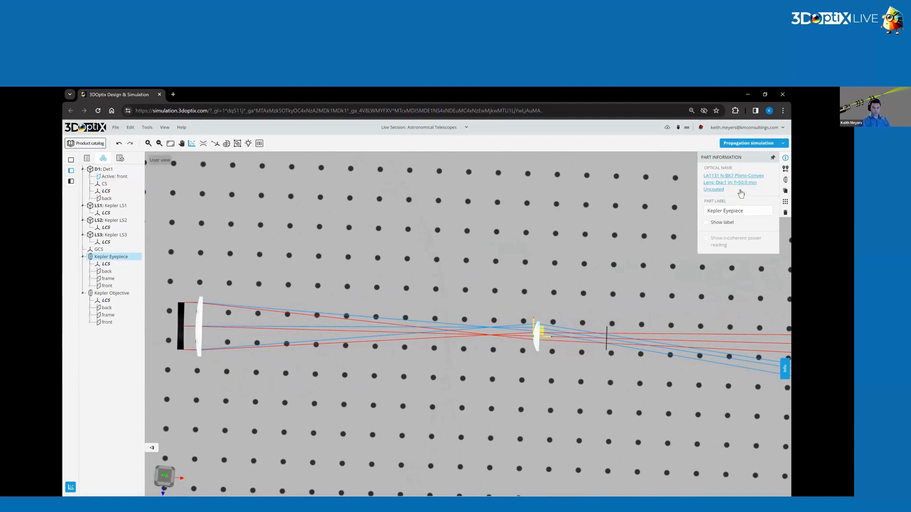
{"action": "left_click", "coordinate": [425, 277]}
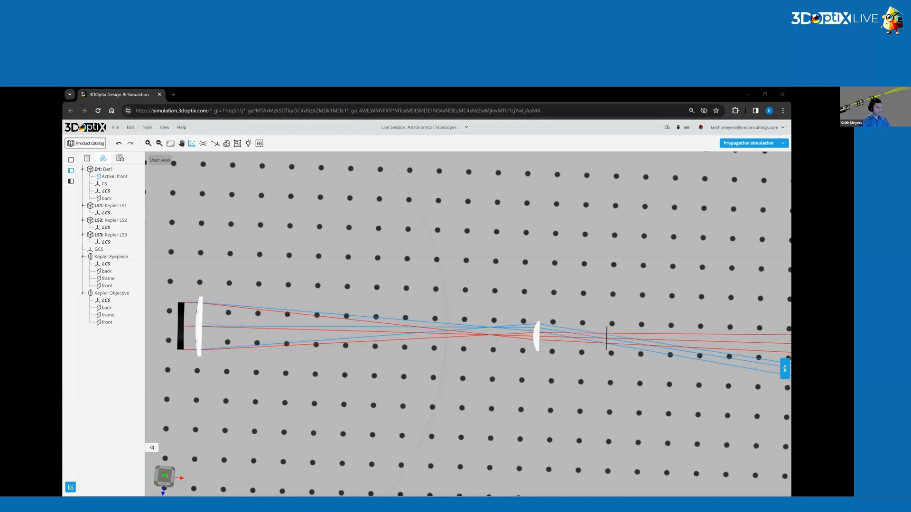
Add a user-defined object and set its type to Aperture.
{"action": "scroll", "coordinate": [489, 347], "scroll_direction": "up", "scroll_amount": 10}
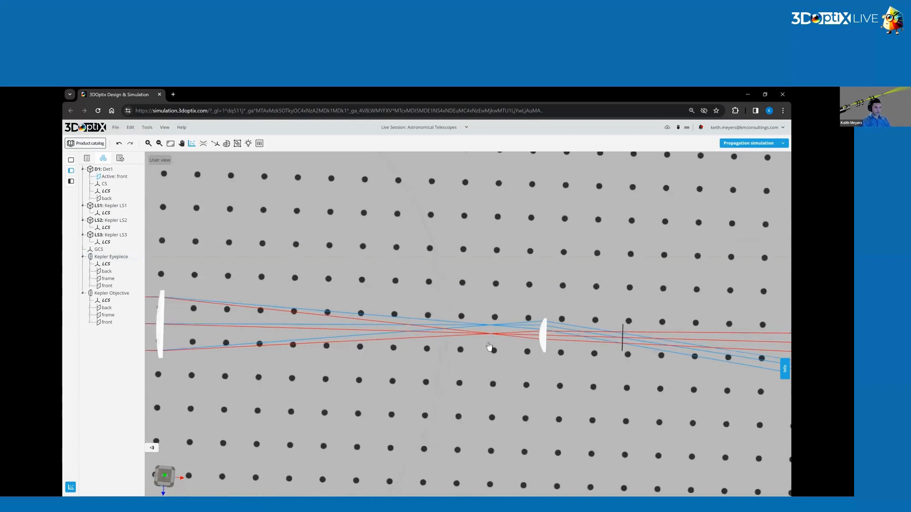
{"action": "left_click_drag", "start_coordinate": [448, 378], "coordinate": [442, 396]}
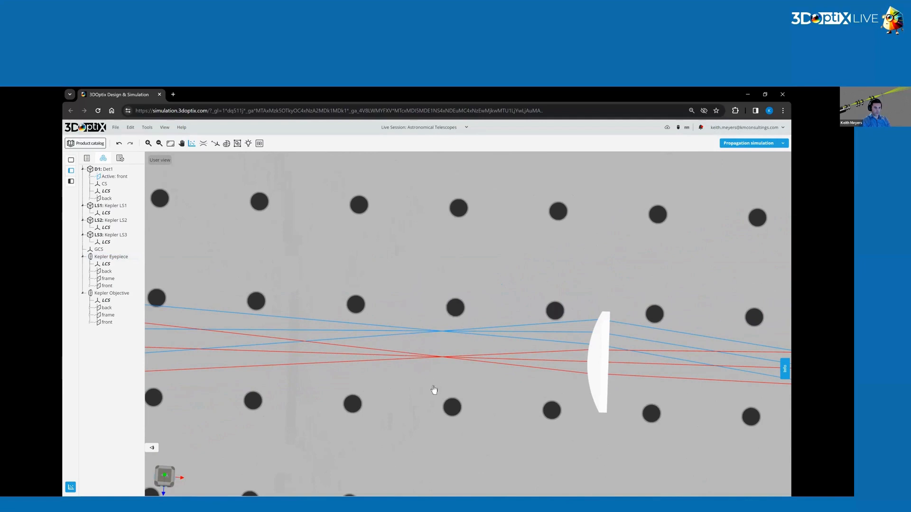
{"action": "left_click_drag", "start_coordinate": [438, 374], "coordinate": [417, 415]}
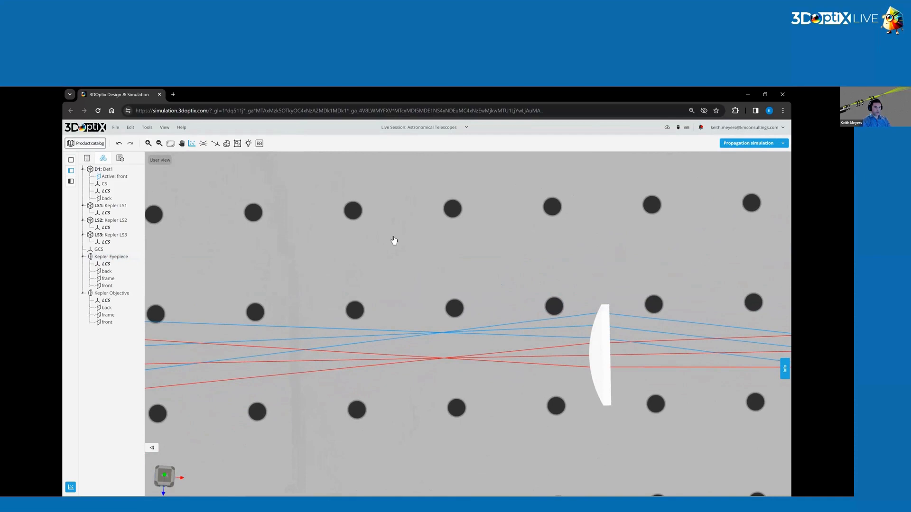
{"action": "right_click", "coordinate": [392, 222]}
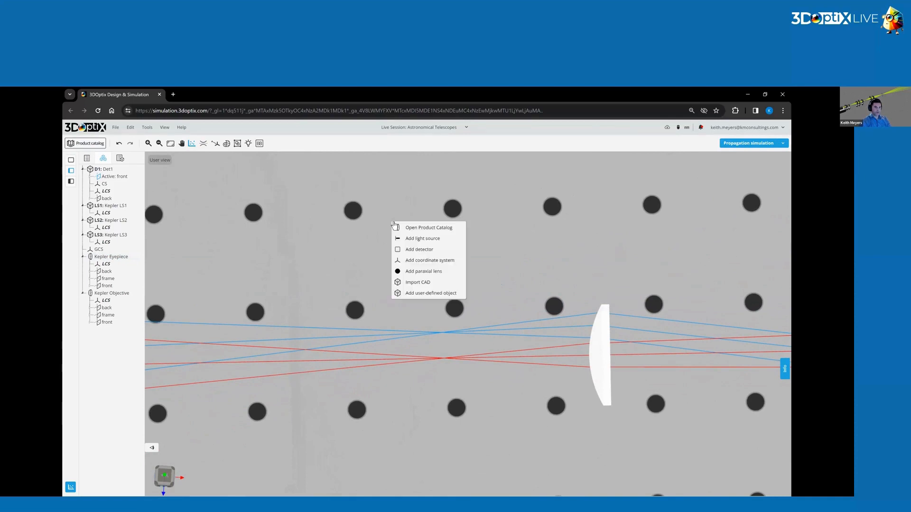
{"action": "left_click", "coordinate": [427, 294]}
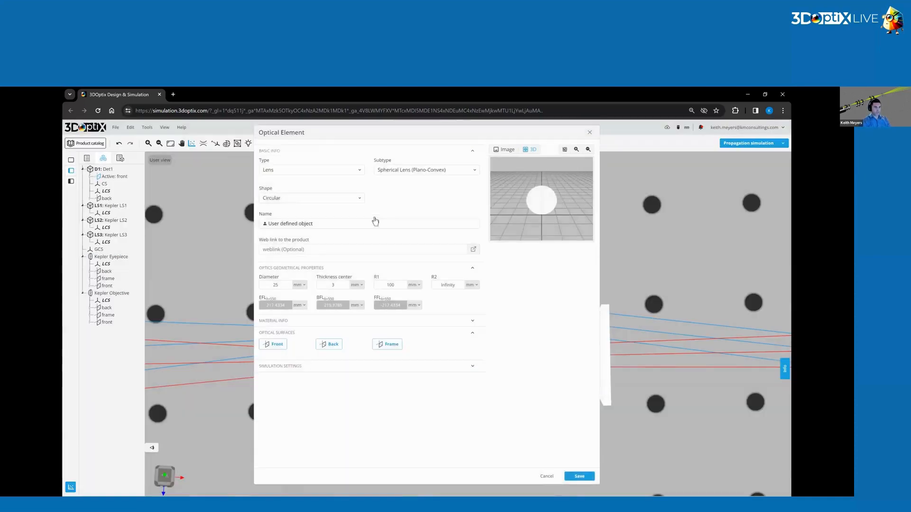
{"action": "left_click", "coordinate": [317, 172]}
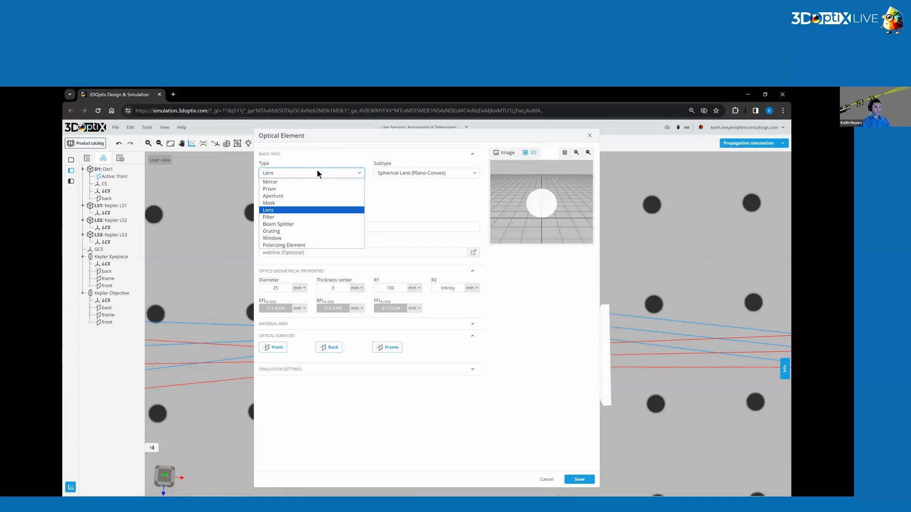
{"action": "left_click", "coordinate": [283, 196]}
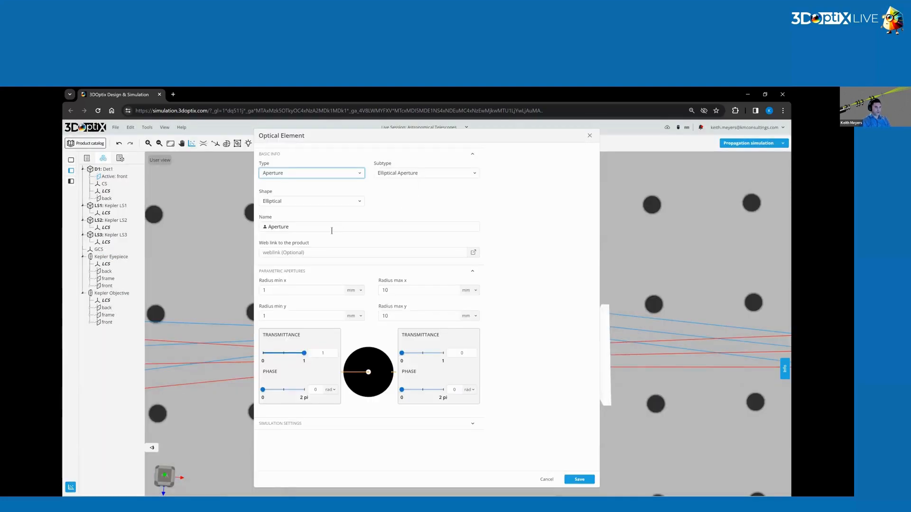
Name the new aperture Field Stop.
{"action": "double_click", "coordinate": [272, 228]}
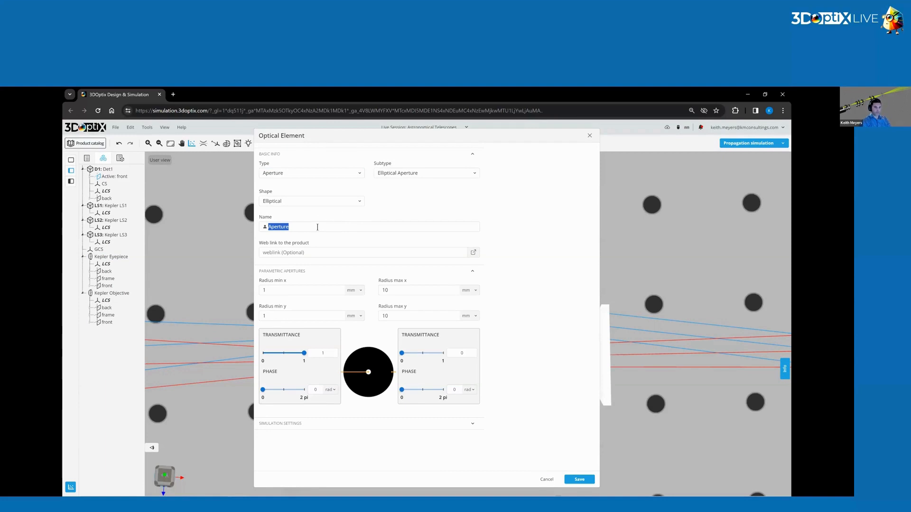
{"action": "type", "text": "Fiel"}
{"action": "key", "text": "BackSpace"}
{"action": "key", "text": "BackSpace"}
{"action": "key", "text": "BackSpace"}
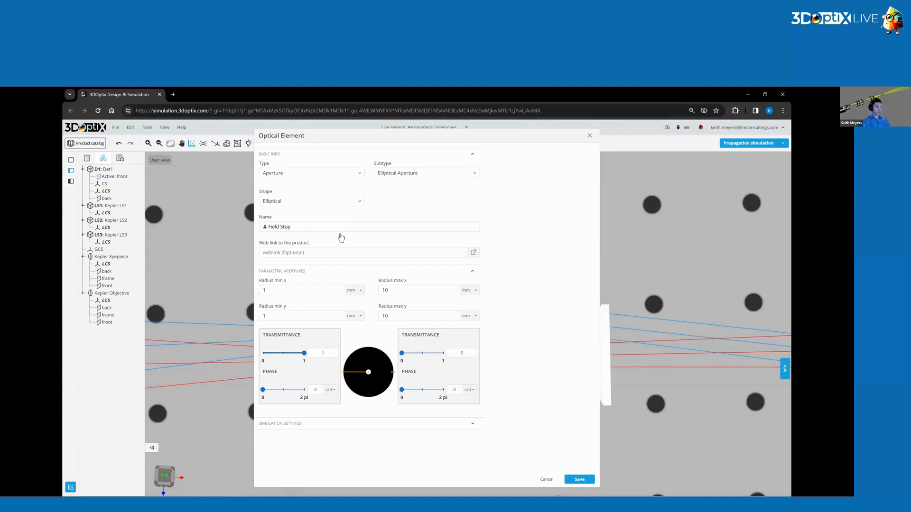
Change the aperture's subtype to Rectangular Aperture and name it Field Stop.
{"action": "left_click", "coordinate": [286, 292]}
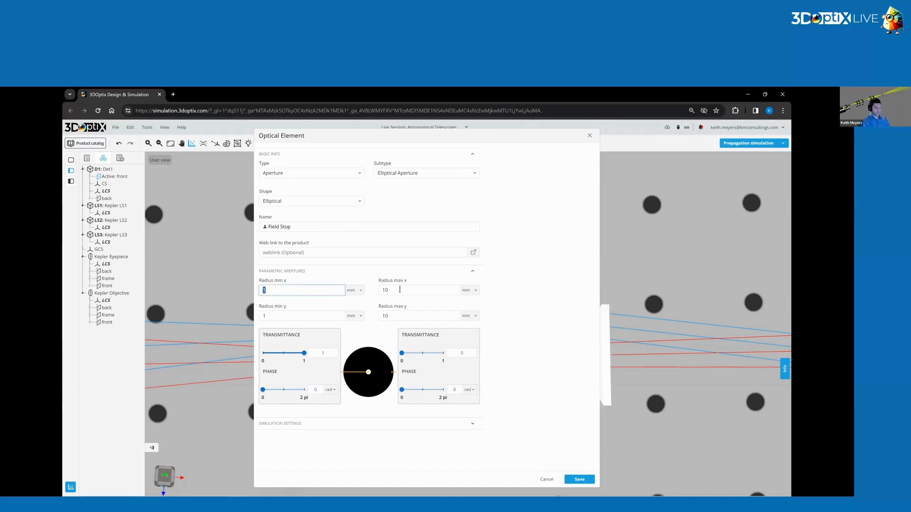
{"action": "type", "text": "8"}
{"action": "left_click", "coordinate": [402, 173]}
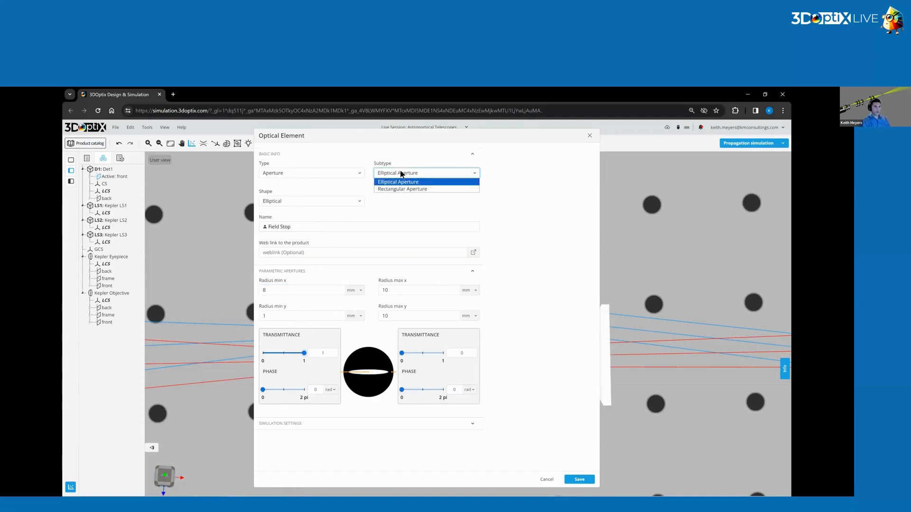
{"action": "left_click", "coordinate": [407, 188]}
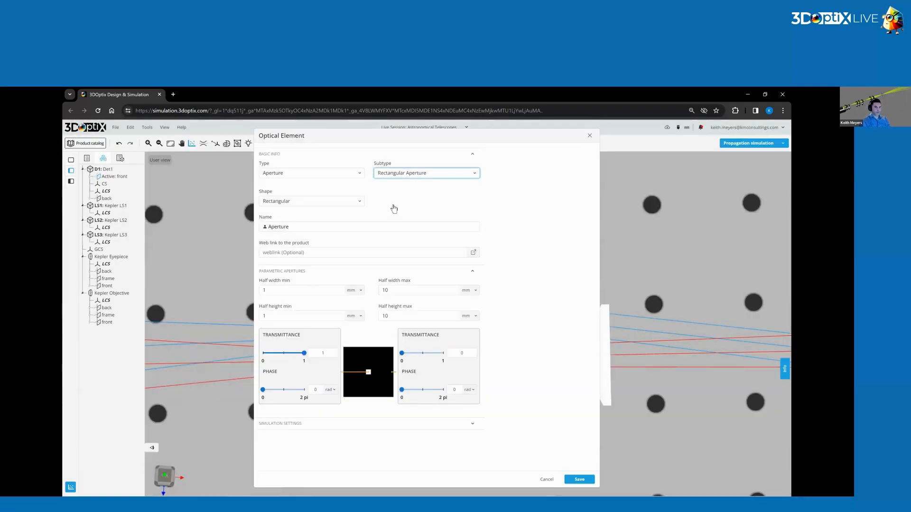
{"action": "left_click", "coordinate": [312, 202]}
{"action": "left_click", "coordinate": [299, 213]}
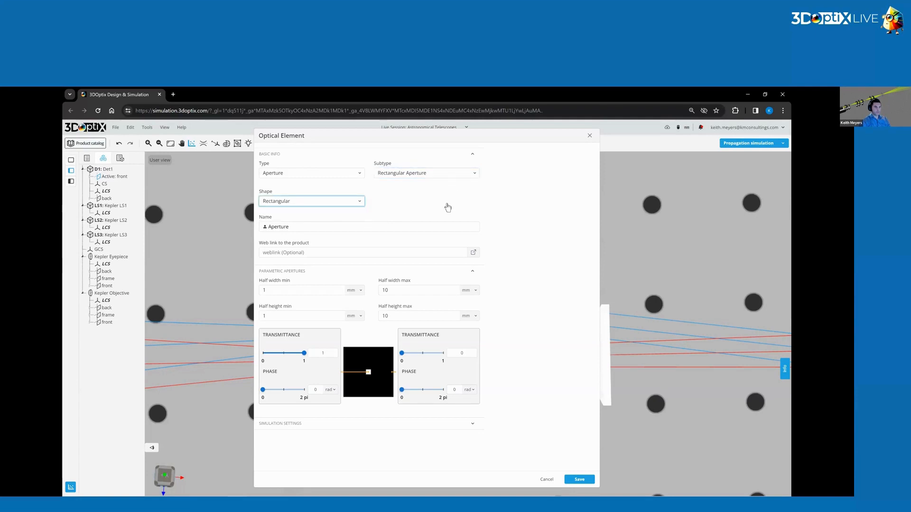
{"action": "key", "text": "ctrl+a"}
{"action": "type", "text": "Field"}
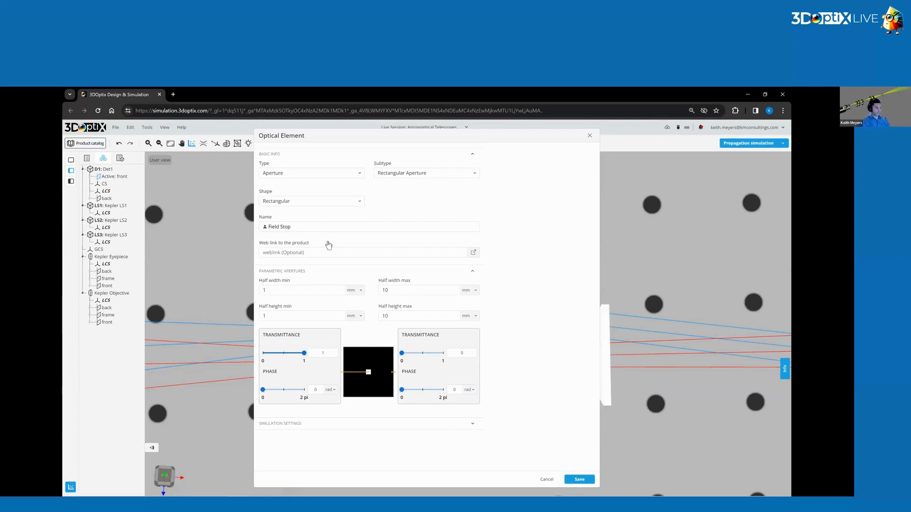
Set the Field Stop's minimum half width to 8 mm and save the element to the scene.
{"action": "left_click_drag", "start_coordinate": [296, 289], "coordinate": [254, 295]}
{"action": "left_click", "coordinate": [482, 304]}
{"action": "left_click", "coordinate": [418, 291]}
{"action": "left_click", "coordinate": [299, 319]}
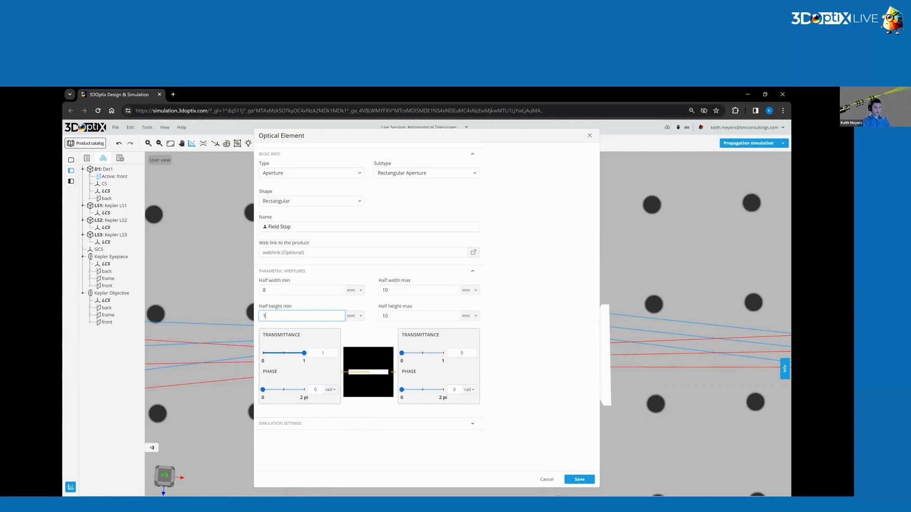
{"action": "left_click", "coordinate": [579, 479]}
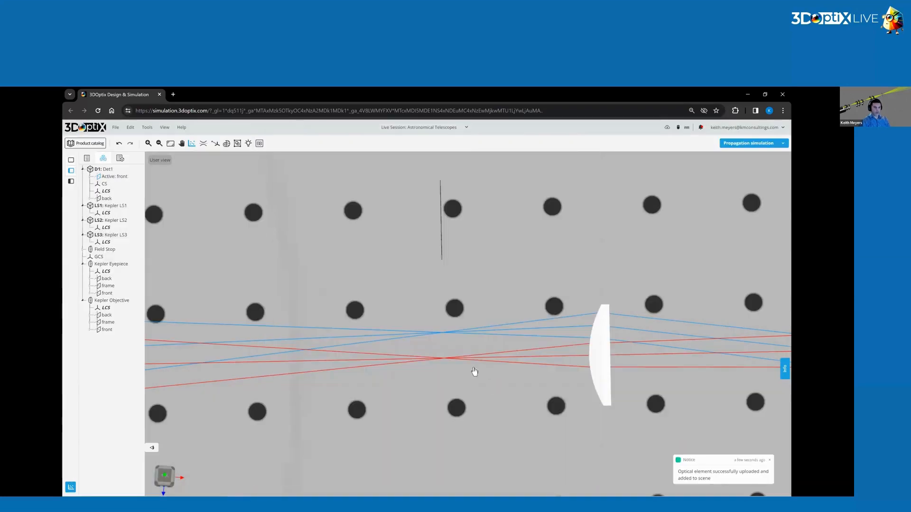
Move the Field Stop into the beam, to the plane where the blue and red rays focus before the eyepiece.
{"action": "left_click_drag", "start_coordinate": [472, 344], "coordinate": [475, 293]}
{"action": "right_click_drag", "start_coordinate": [476, 293], "coordinate": [482, 429]}
{"action": "left_click_drag", "start_coordinate": [482, 429], "coordinate": [501, 245]}
{"action": "right_click_drag", "start_coordinate": [565, 446], "coordinate": [526, 356]}
{"action": "left_click_drag", "start_coordinate": [526, 355], "coordinate": [495, 358]}
{"action": "scroll", "coordinate": [500, 355], "scroll_direction": "up", "scroll_amount": 3}
{"action": "left_click_drag", "start_coordinate": [519, 330], "coordinate": [496, 426]}
{"action": "scroll", "coordinate": [504, 380], "scroll_direction": "up", "scroll_amount": 10}
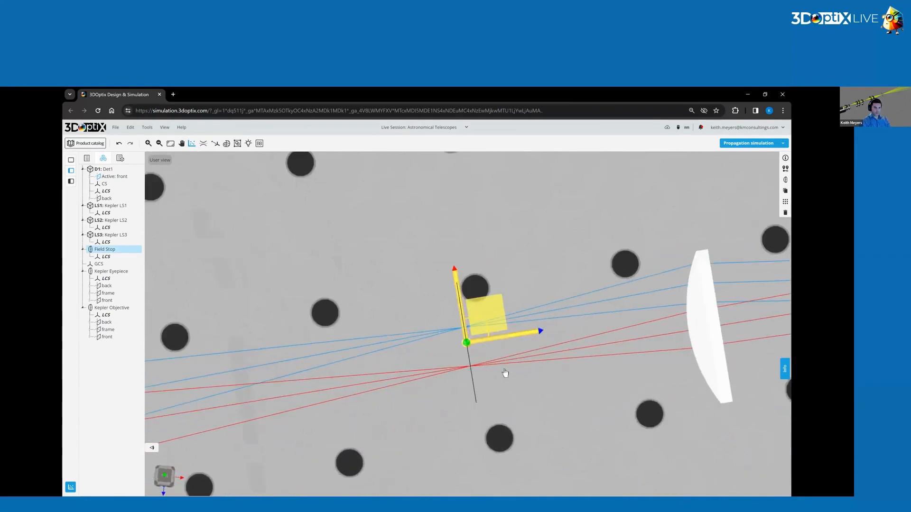
{"action": "scroll", "coordinate": [451, 319], "scroll_direction": "up", "scroll_amount": 5}
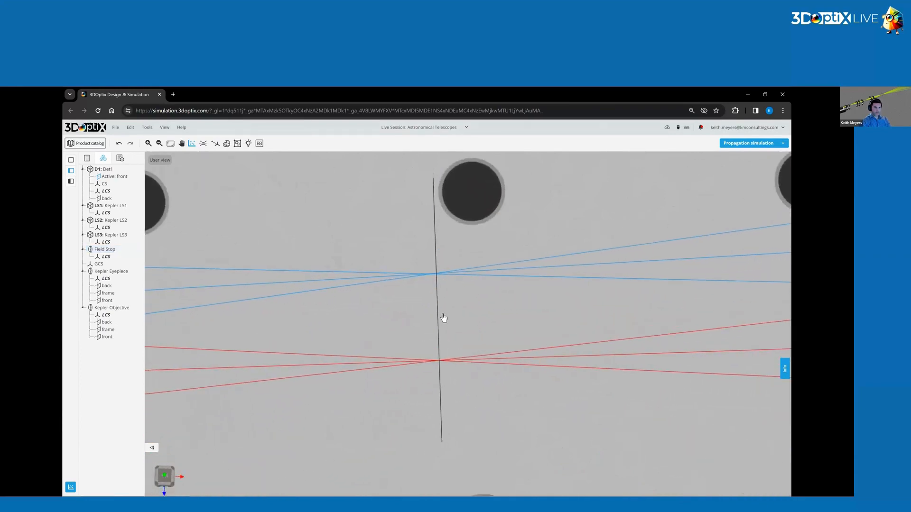
Position the Field Stop at X 0 mm and Z 260 mm.
{"action": "left_click", "coordinate": [437, 318]}
{"action": "left_click", "coordinate": [439, 344]}
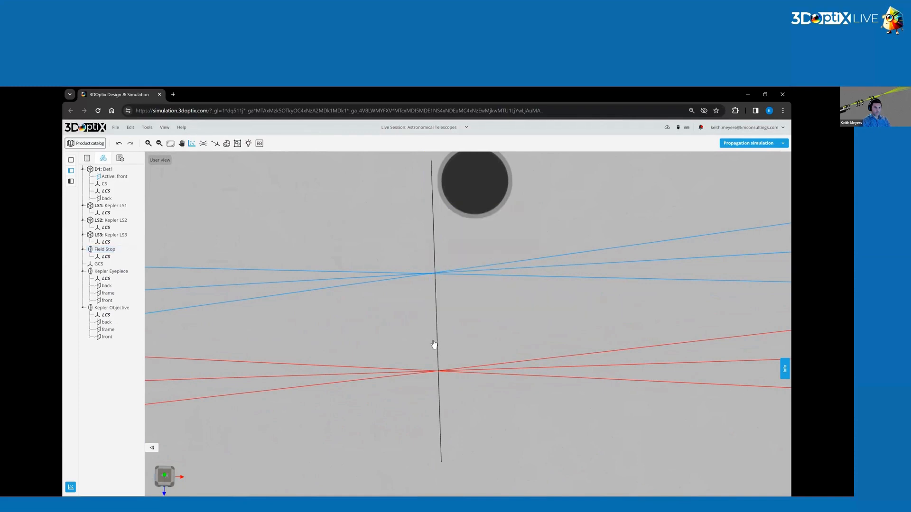
{"action": "left_click_drag", "start_coordinate": [448, 340], "coordinate": [433, 315]}
{"action": "left_click", "coordinate": [439, 320]}
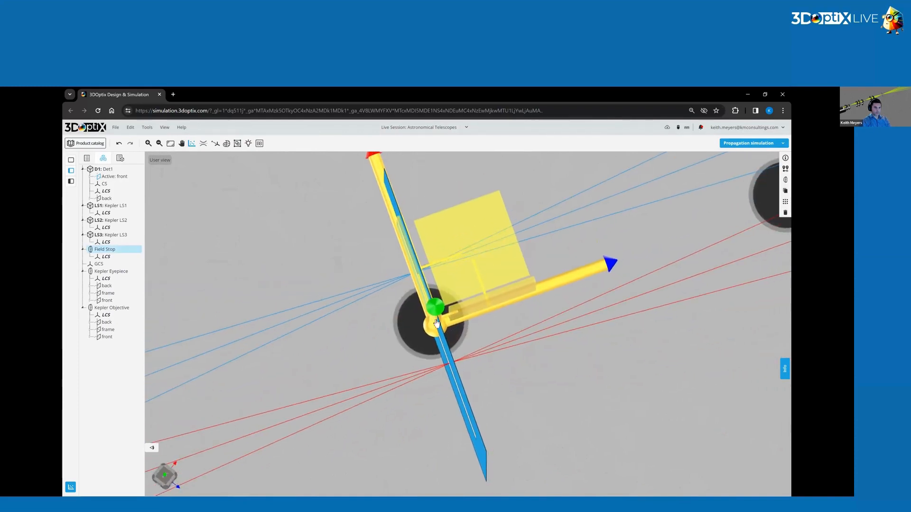
{"action": "left_click", "coordinate": [547, 375]}
{"action": "left_click_drag", "start_coordinate": [547, 378], "coordinate": [484, 334]}
{"action": "scroll", "coordinate": [441, 327], "scroll_direction": "down", "scroll_amount": 5}
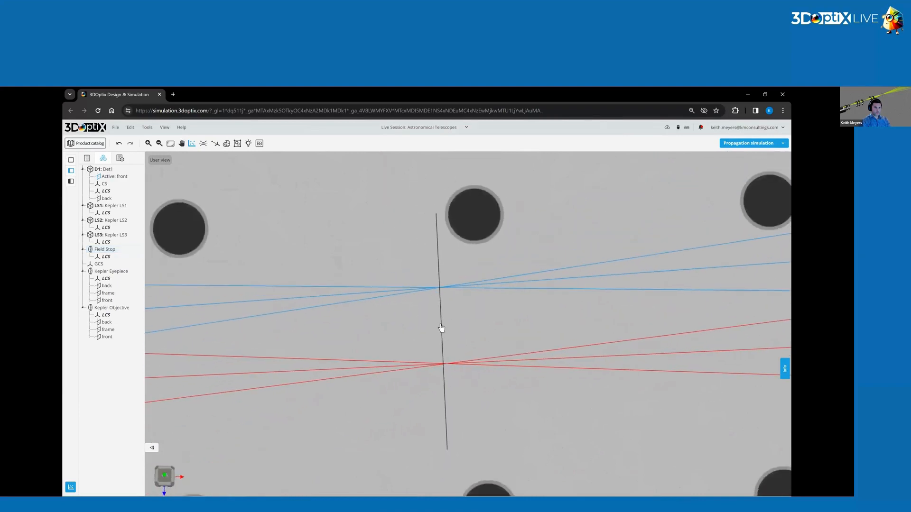
{"action": "left_click", "coordinate": [442, 322]}
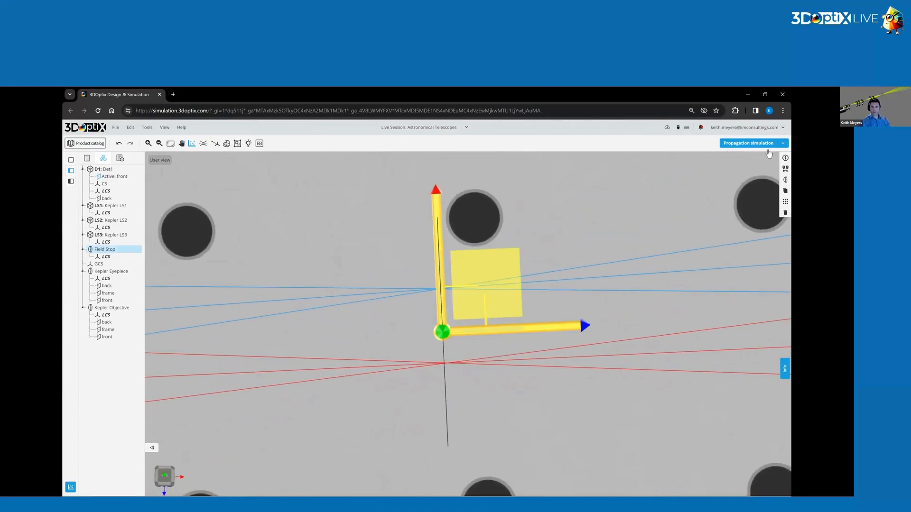
{"action": "left_click", "coordinate": [785, 168]}
{"action": "left_click", "coordinate": [696, 196]}
{"action": "type", "text": "0"}
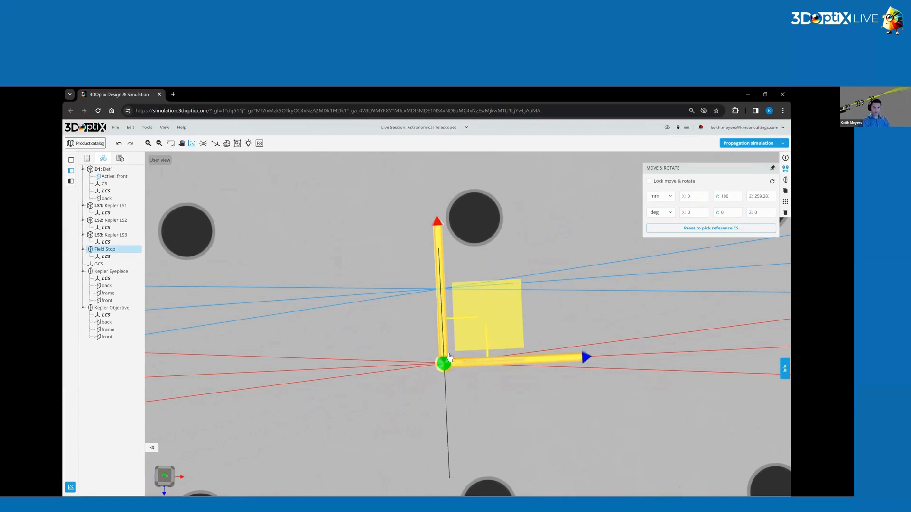
{"action": "left_click", "coordinate": [761, 197]}
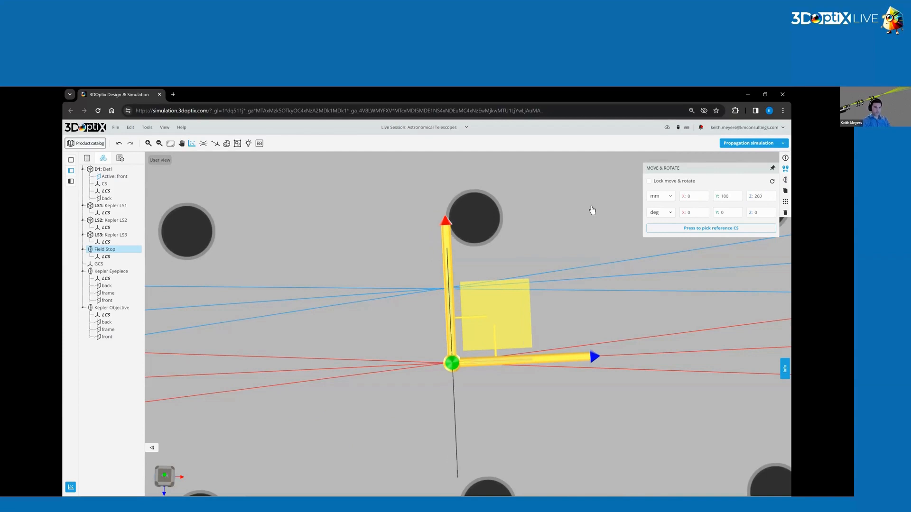
Examine the blue and red rays from the objective through the Field Stop's slit to the eyepiece.
{"action": "left_click", "coordinate": [394, 354]}
{"action": "left_click_drag", "start_coordinate": [394, 354], "coordinate": [488, 287]}
{"action": "left_click", "coordinate": [457, 272]}
{"action": "key", "text": "alt+Tab"}
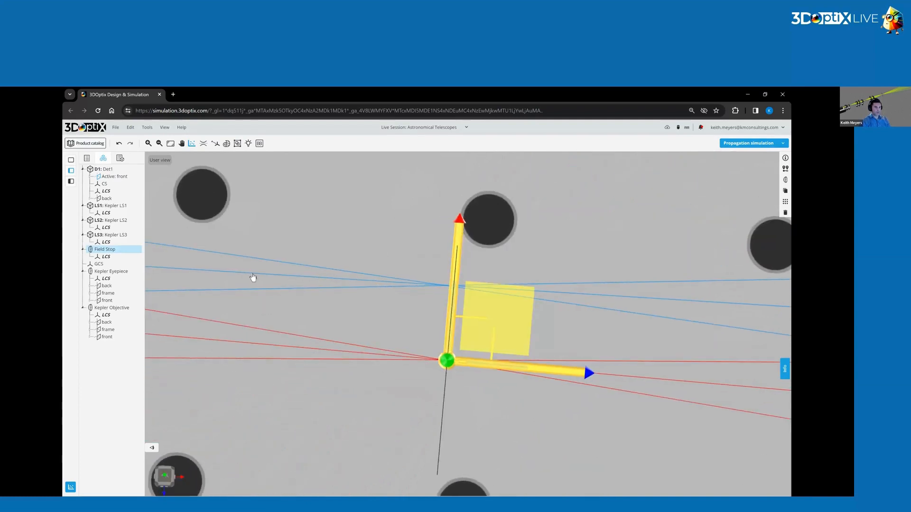
{"action": "scroll", "coordinate": [299, 301], "scroll_direction": "down", "scroll_amount": 6}
{"action": "left_click_drag", "start_coordinate": [392, 266], "coordinate": [333, 248]}
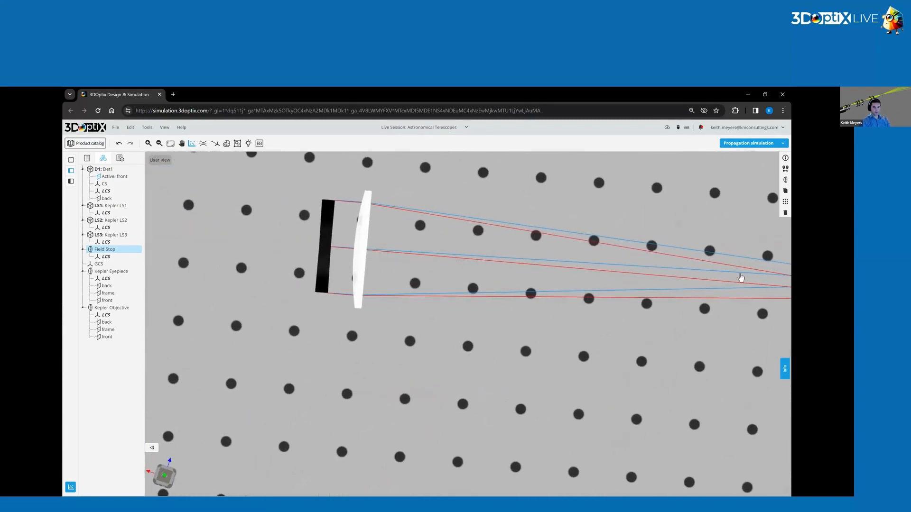
{"action": "left_click_drag", "start_coordinate": [754, 276], "coordinate": [361, 287]}
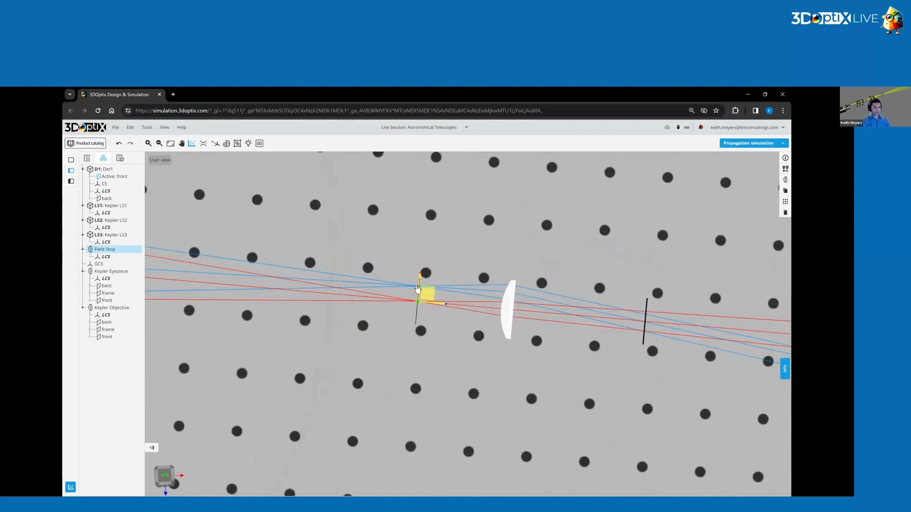
{"action": "scroll", "coordinate": [417, 291], "scroll_direction": "up", "scroll_amount": 8}
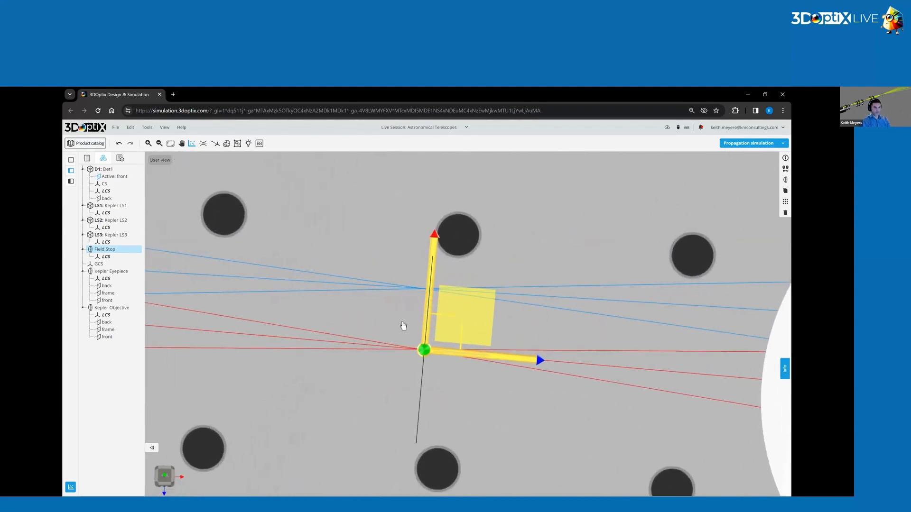
{"action": "left_click_drag", "start_coordinate": [432, 306], "coordinate": [304, 287]}
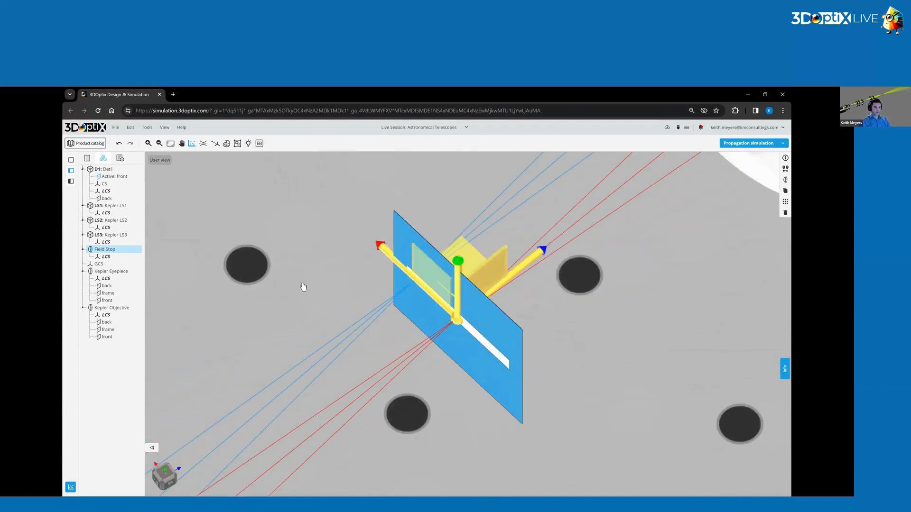
{"action": "left_click", "coordinate": [304, 287]}
Set Kepler LS3's Y rotation to 2 degrees and run the propagation simulation.
{"action": "left_click", "coordinate": [110, 235]}
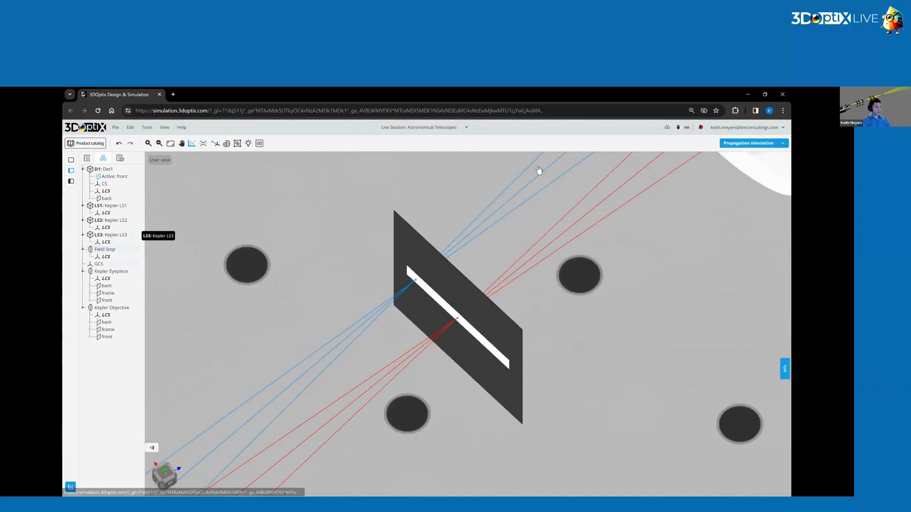
{"action": "left_click", "coordinate": [785, 168]}
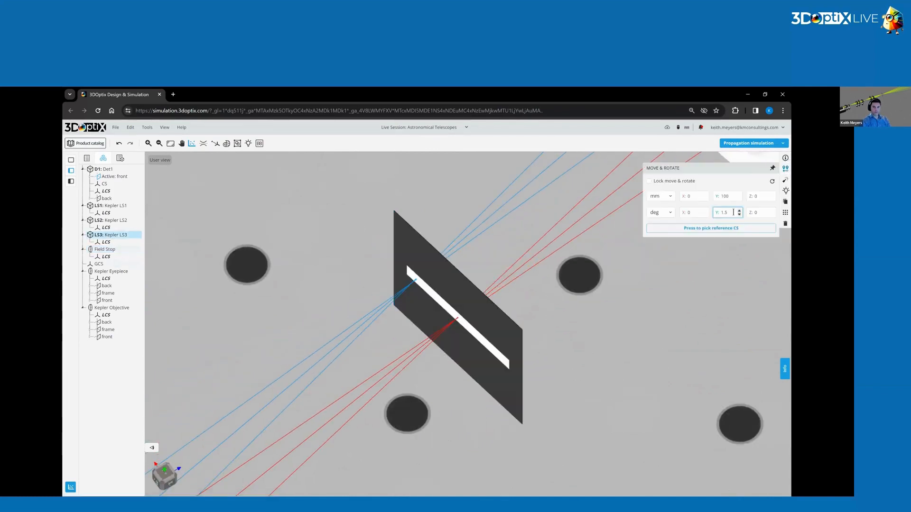
{"action": "type", "text": "2"}
{"action": "left_click", "coordinate": [519, 240]}
{"action": "left_click", "coordinate": [752, 143]}
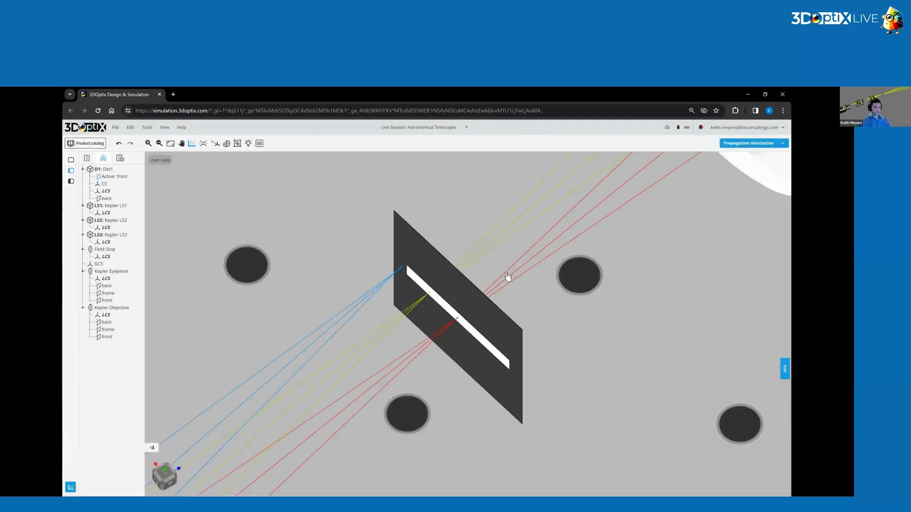
Shift the Field Stop to X 0.6 mm, towards the blue rays' focus.
{"action": "left_click_drag", "start_coordinate": [507, 277], "coordinate": [440, 275]}
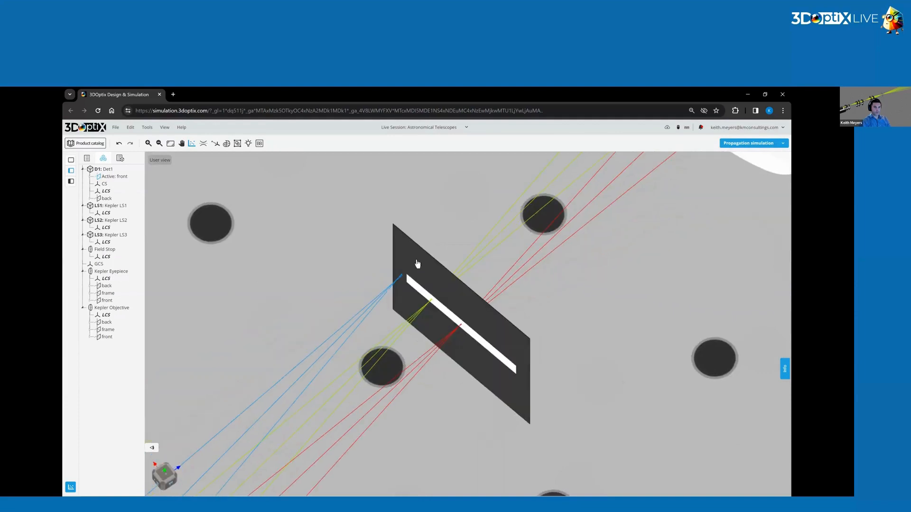
{"action": "left_click", "coordinate": [439, 274]}
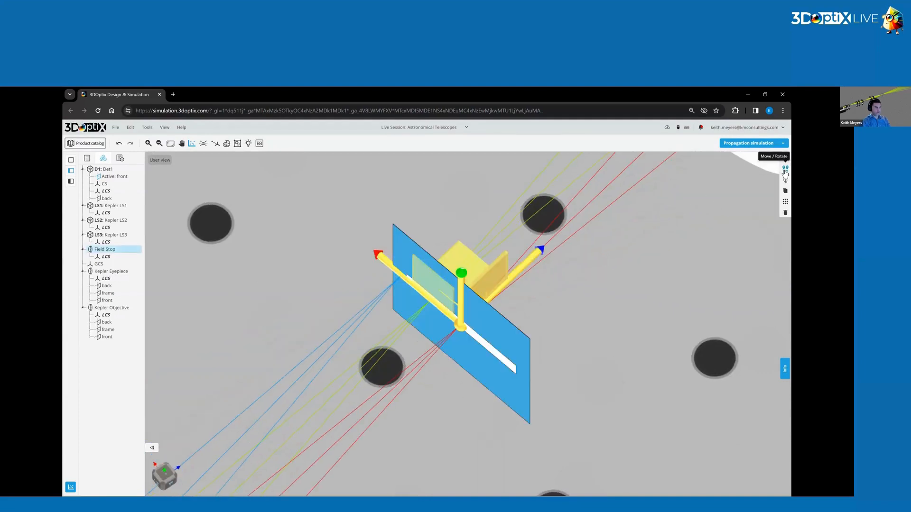
{"action": "left_click", "coordinate": [684, 264]}
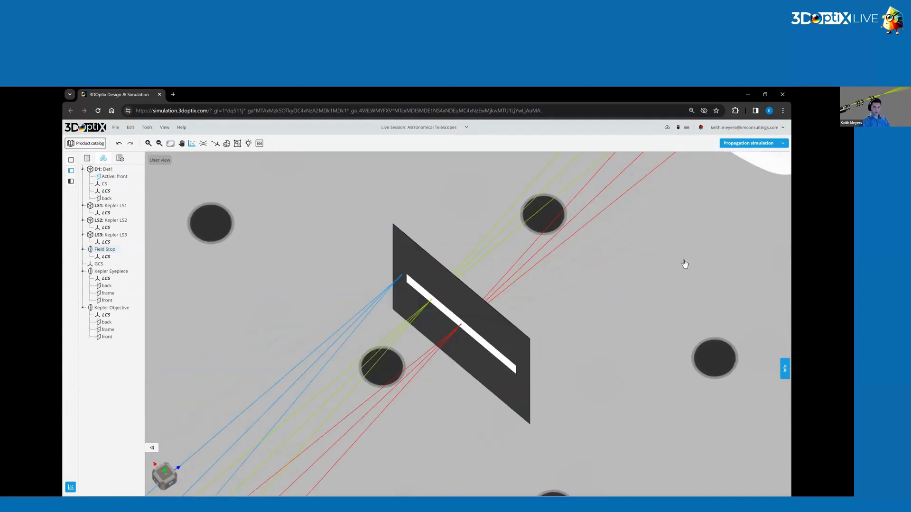
{"action": "left_click", "coordinate": [496, 335]}
{"action": "left_click", "coordinate": [785, 169]}
{"action": "left_click", "coordinate": [696, 196]}
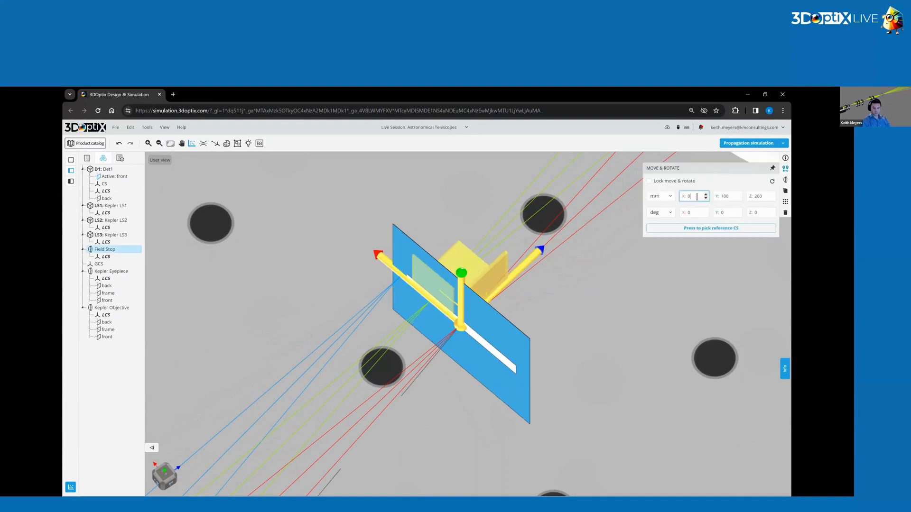
{"action": "key", "text": "Return"}
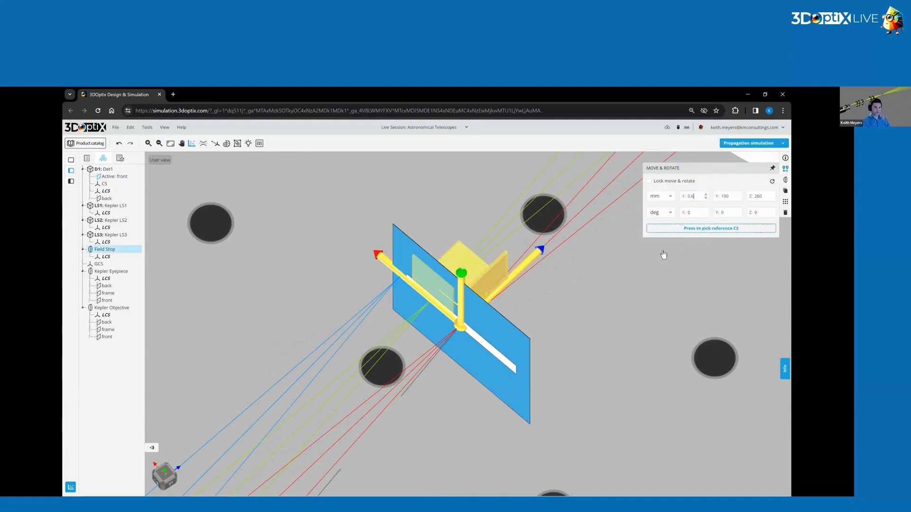
{"action": "left_click", "coordinate": [574, 293]}
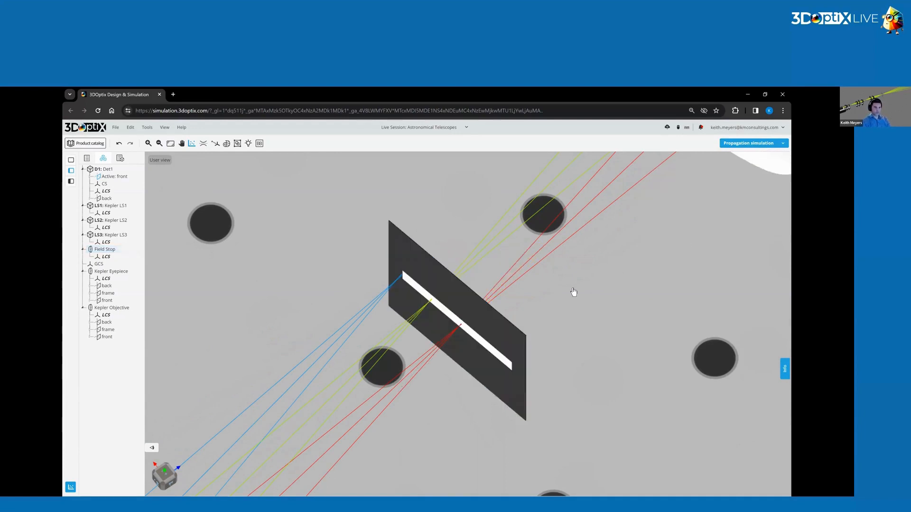
Set the Field Stop's X position to 0.7 mm and rerun the propagation simulation.
{"action": "left_click", "coordinate": [479, 319]}
{"action": "left_click", "coordinate": [785, 168]}
{"action": "left_click", "coordinate": [700, 196]}
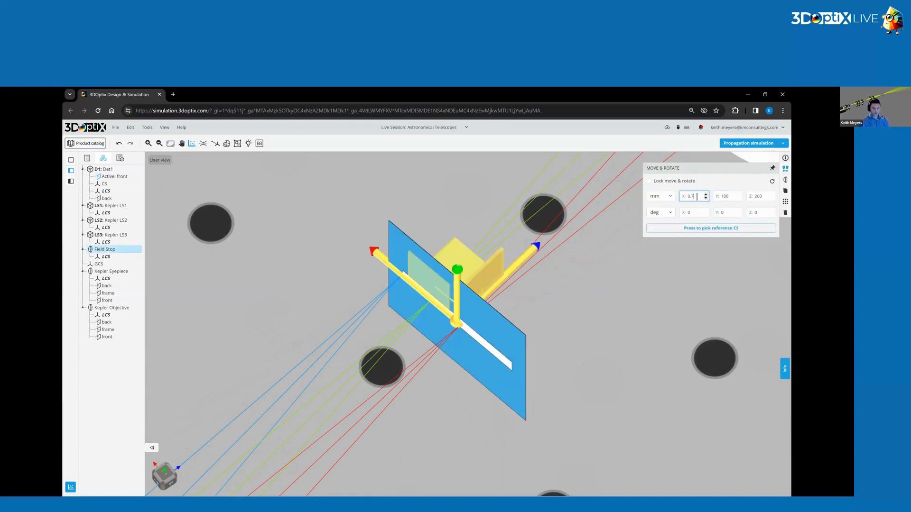
{"action": "key", "text": "Return"}
{"action": "left_click", "coordinate": [590, 298]}
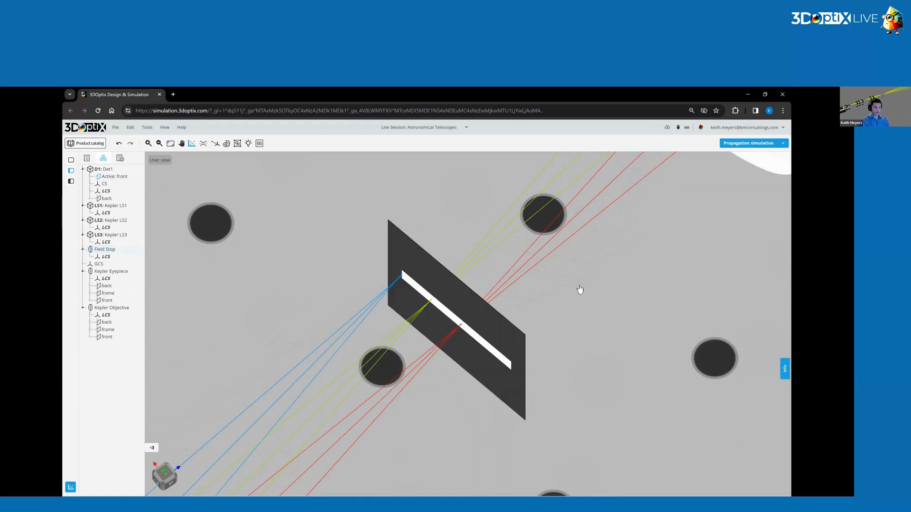
{"action": "left_click", "coordinate": [755, 143]}
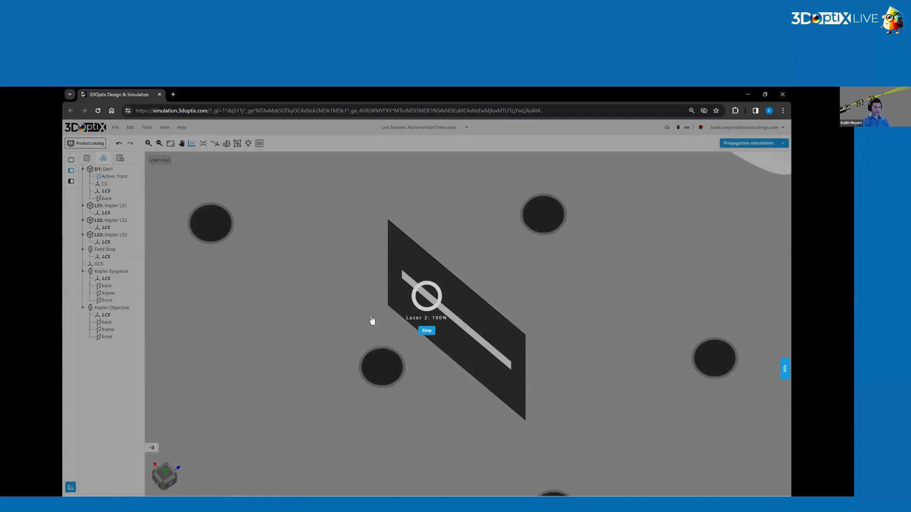
Set the Field Stop's X position to 0.8 mm.
{"action": "left_click_drag", "start_coordinate": [470, 253], "coordinate": [422, 287]}
{"action": "left_click", "coordinate": [425, 289]}
{"action": "left_click", "coordinate": [785, 170]}
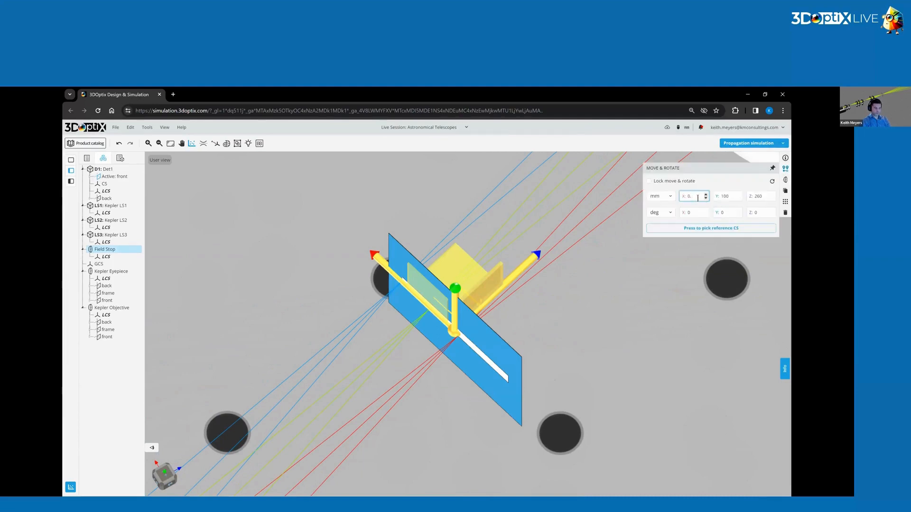
{"action": "key", "text": "Return"}
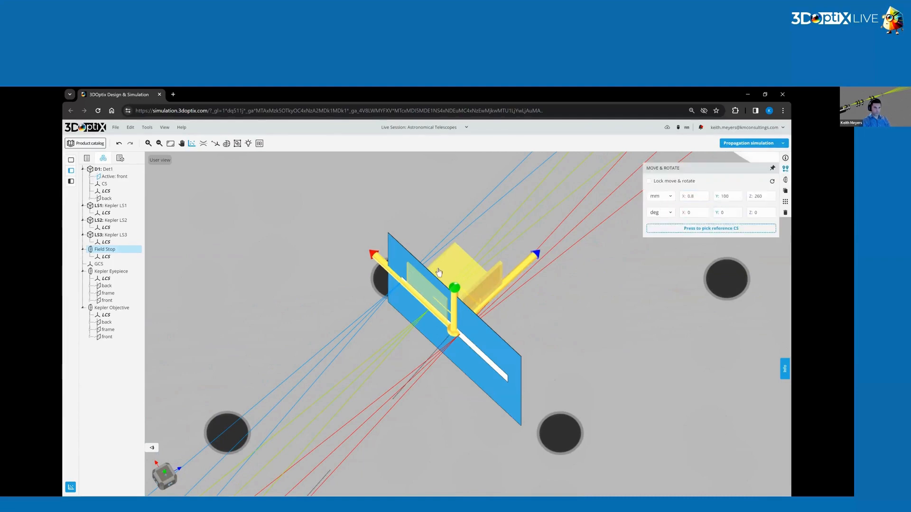
{"action": "left_click", "coordinate": [693, 213]}
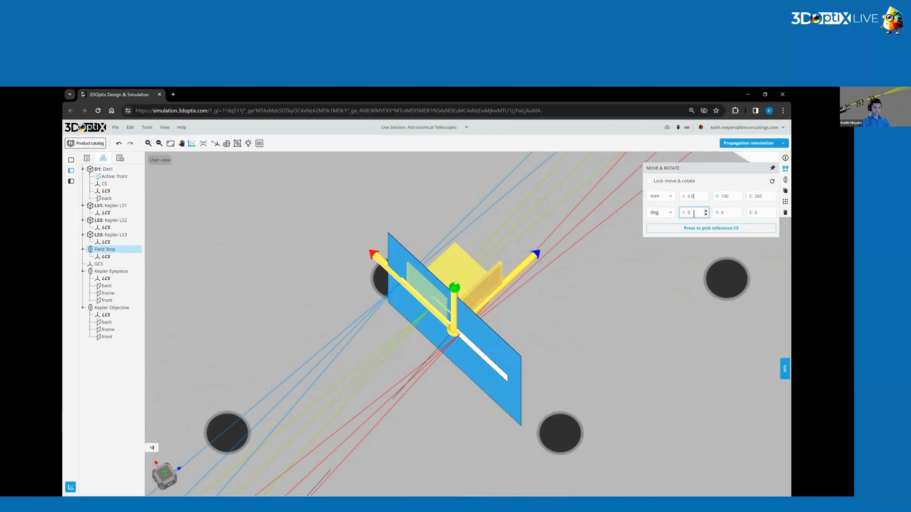
Check the Field Stop's X position and rerun the propagation simulation with the shifted stop.
{"action": "left_click", "coordinate": [439, 206]}
{"action": "left_click", "coordinate": [438, 294]}
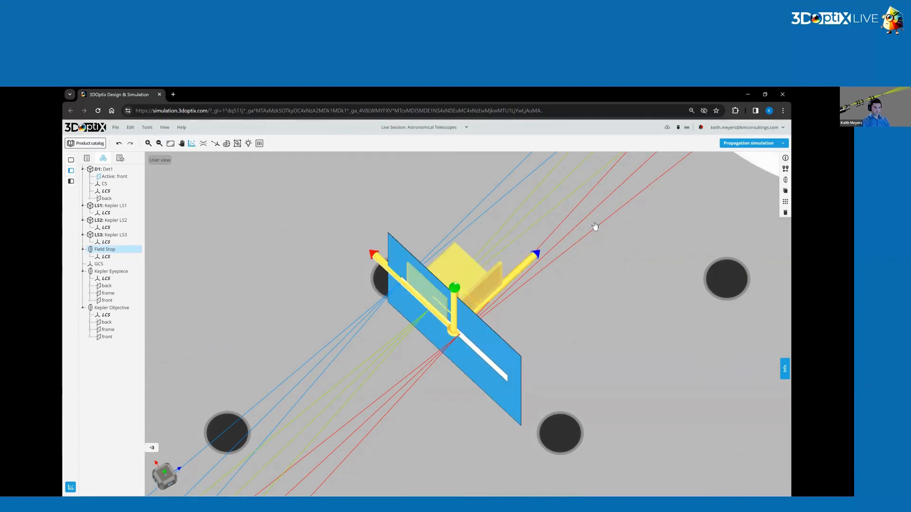
{"action": "left_click", "coordinate": [786, 168]}
{"action": "left_click", "coordinate": [699, 197]}
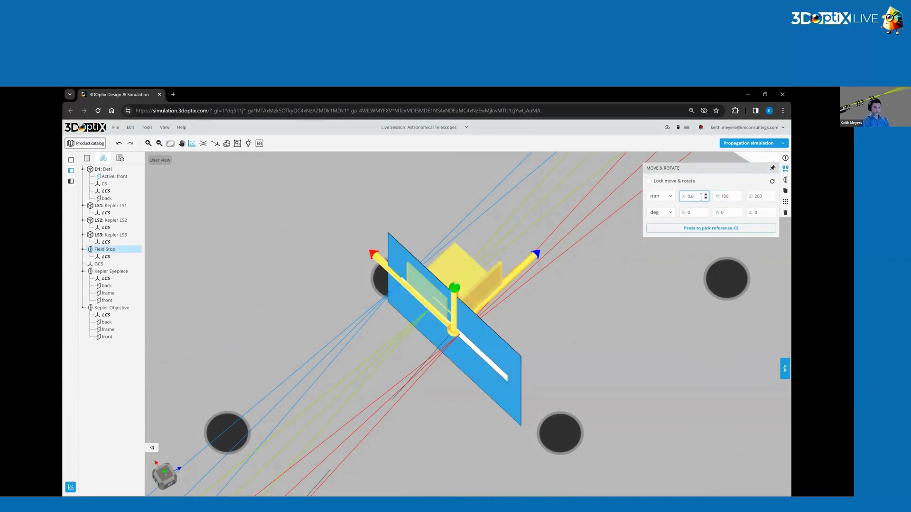
{"action": "left_click", "coordinate": [599, 275]}
{"action": "left_click", "coordinate": [470, 330]}
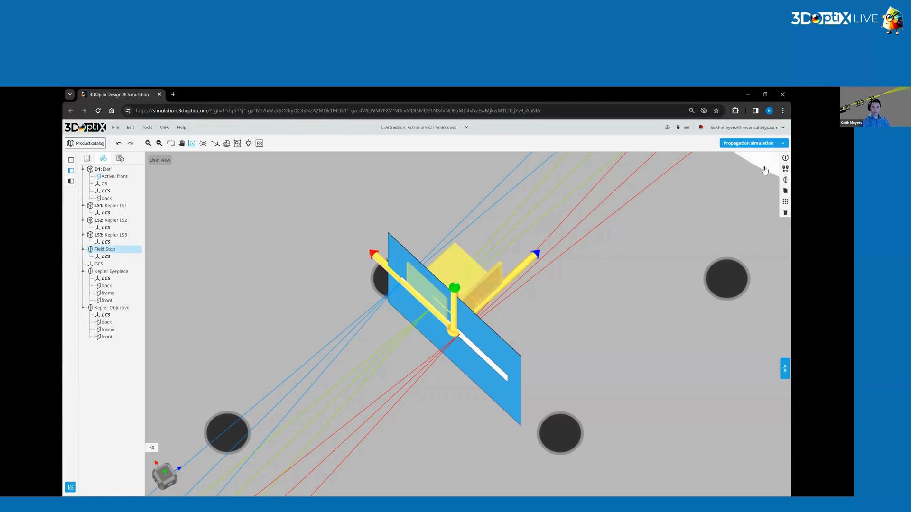
{"action": "left_click", "coordinate": [758, 143]}
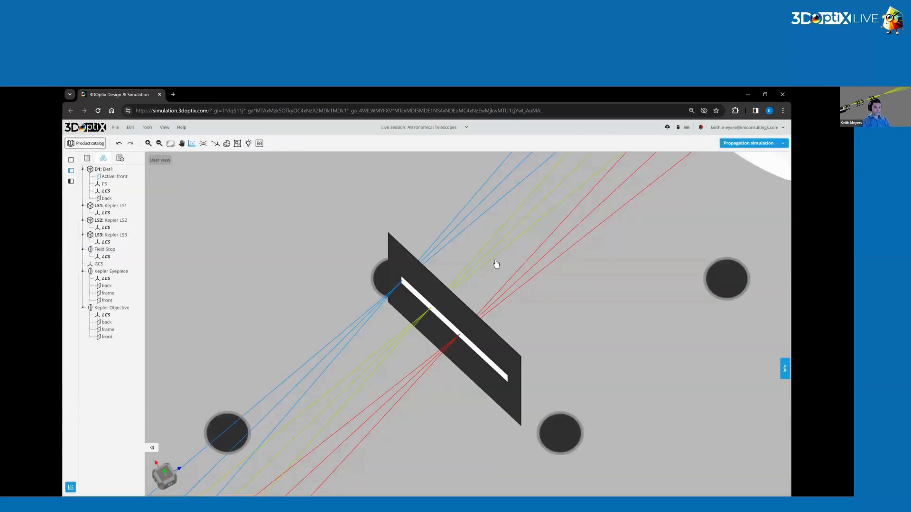
Set the Field Stop's X position to 0.65 mm and rerun the propagation simulation.
{"action": "left_click_drag", "start_coordinate": [494, 264], "coordinate": [516, 255]}
{"action": "left_click_drag", "start_coordinate": [417, 294], "coordinate": [425, 277]}
{"action": "left_click", "coordinate": [425, 276]}
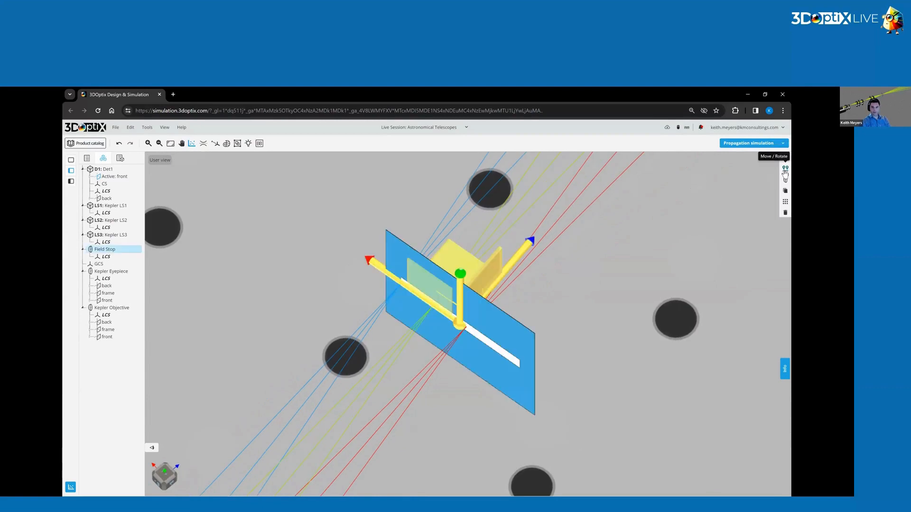
{"action": "left_click", "coordinate": [785, 169]}
{"action": "left_click", "coordinate": [703, 198]}
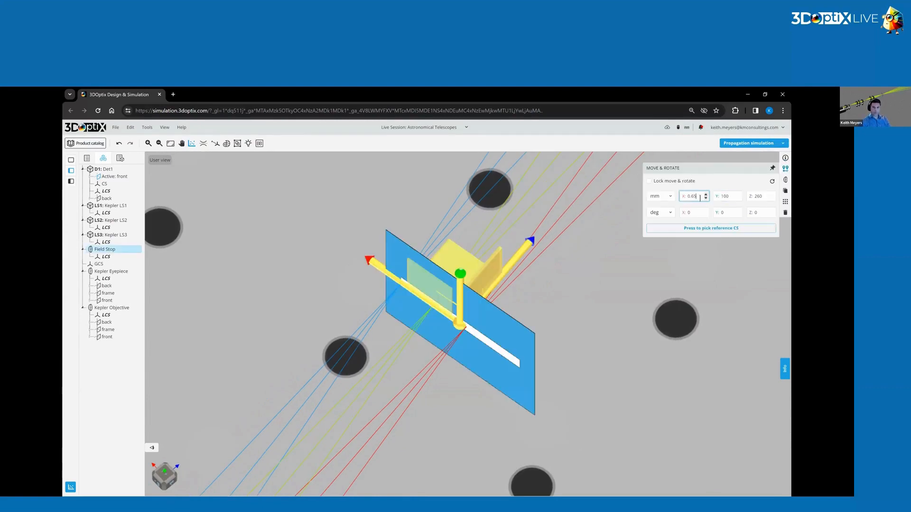
{"action": "left_click", "coordinate": [749, 143]}
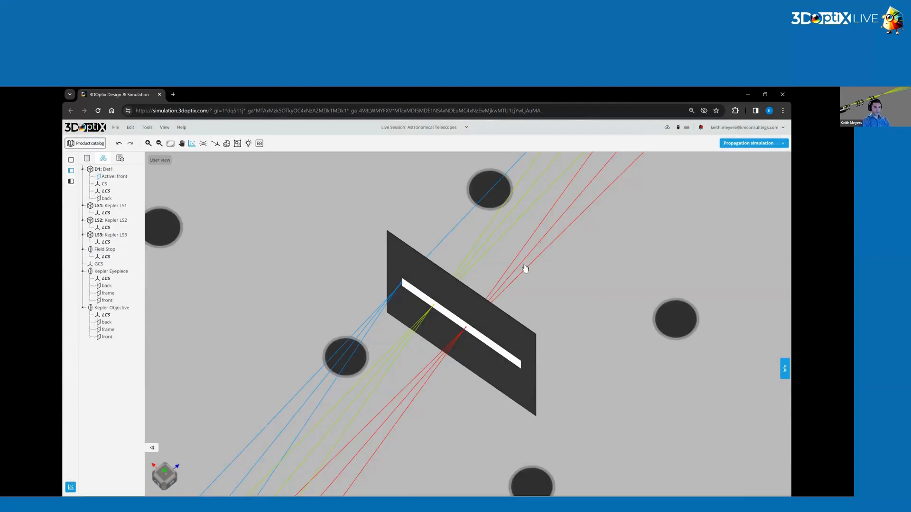
Examine from above, at an angle and from the side how the coloured rays pass the Field Stop, eyepiece and detector.
{"action": "left_click_drag", "start_coordinate": [524, 268], "coordinate": [497, 311]}
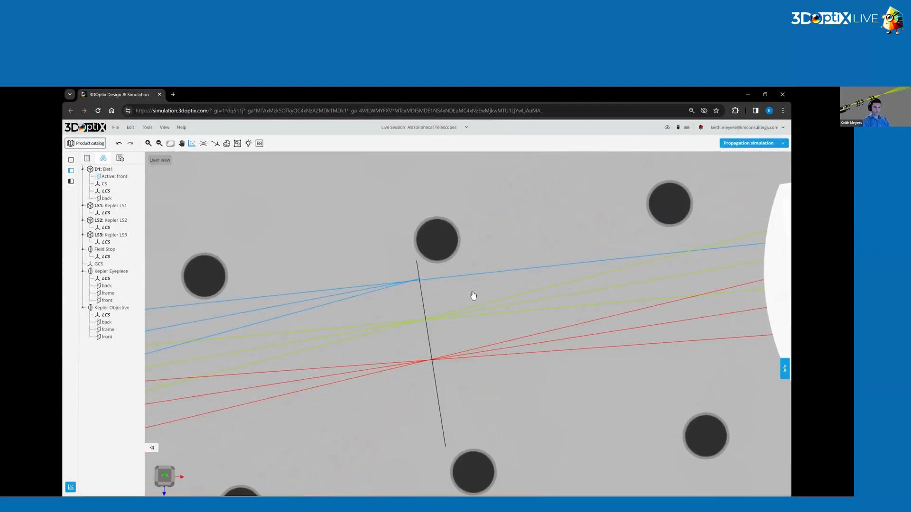
{"action": "scroll", "coordinate": [422, 286], "scroll_direction": "down", "scroll_amount": 3}
{"action": "scroll", "coordinate": [426, 287], "scroll_direction": "up", "scroll_amount": 3}
{"action": "scroll", "coordinate": [425, 286], "scroll_direction": "up", "scroll_amount": 3}
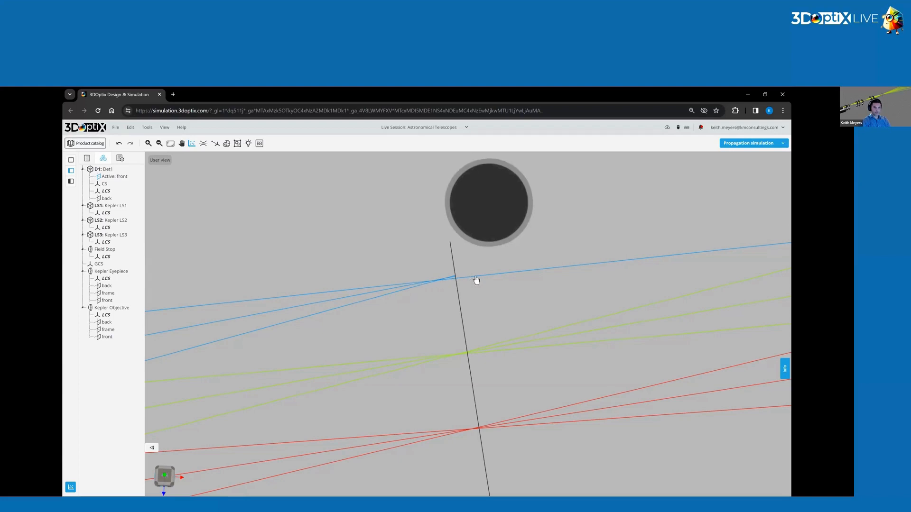
{"action": "scroll", "coordinate": [378, 301], "scroll_direction": "down", "scroll_amount": 5}
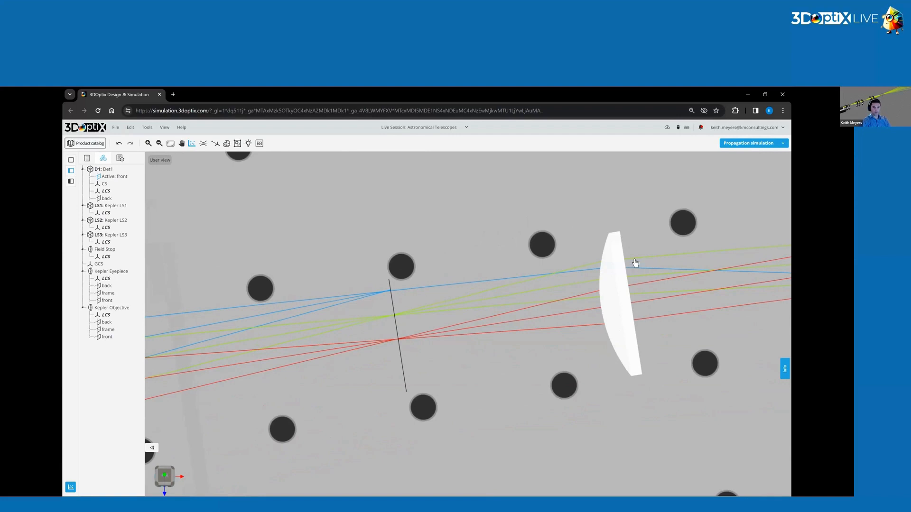
{"action": "scroll", "coordinate": [649, 271], "scroll_direction": "down", "scroll_amount": 4}
{"action": "right_click_drag", "start_coordinate": [553, 302], "coordinate": [408, 322]}
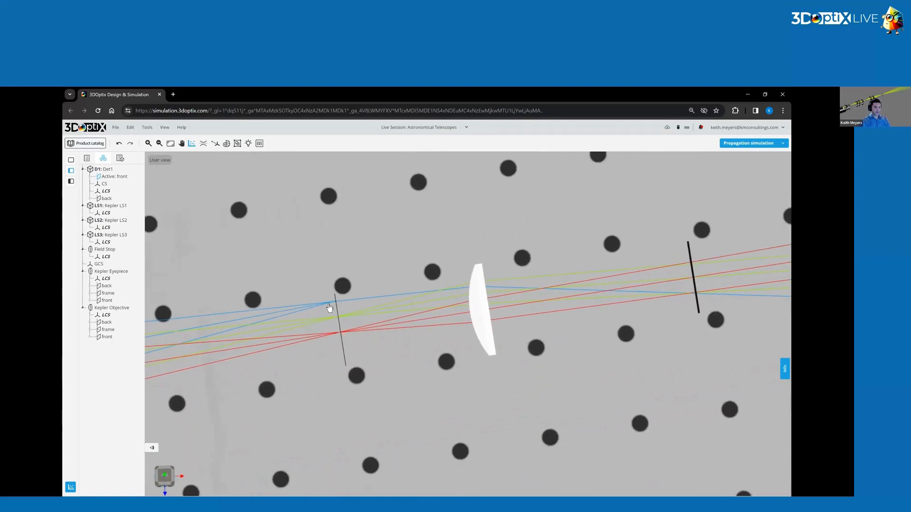
{"action": "scroll", "coordinate": [406, 261], "scroll_direction": "down", "scroll_amount": 6}
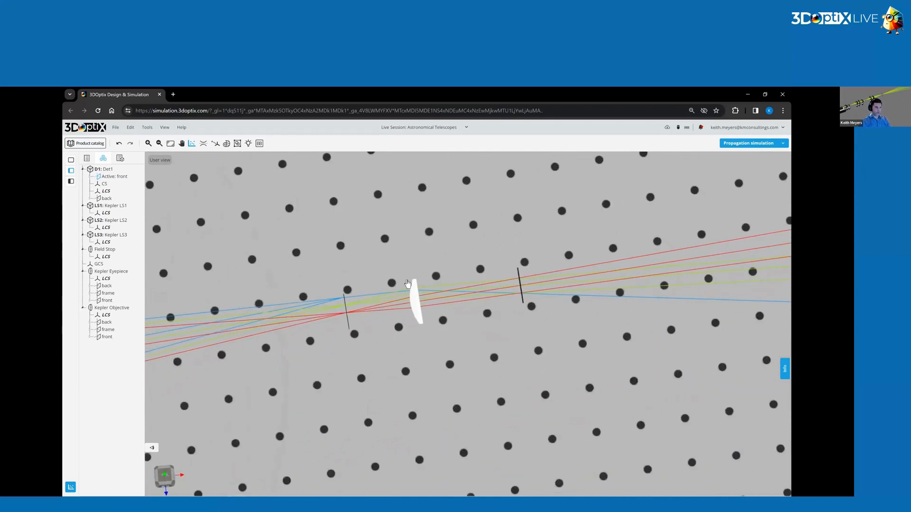
{"action": "right_click_drag", "start_coordinate": [352, 294], "coordinate": [495, 285]}
{"action": "mouse_move", "coordinate": [460, 300]}
{"action": "left_mouse_down"}
{"action": "mouse_move", "coordinate": [492, 281]}
{"action": "mouse_move", "coordinate": [458, 301]}
{"action": "left_mouse_up"}
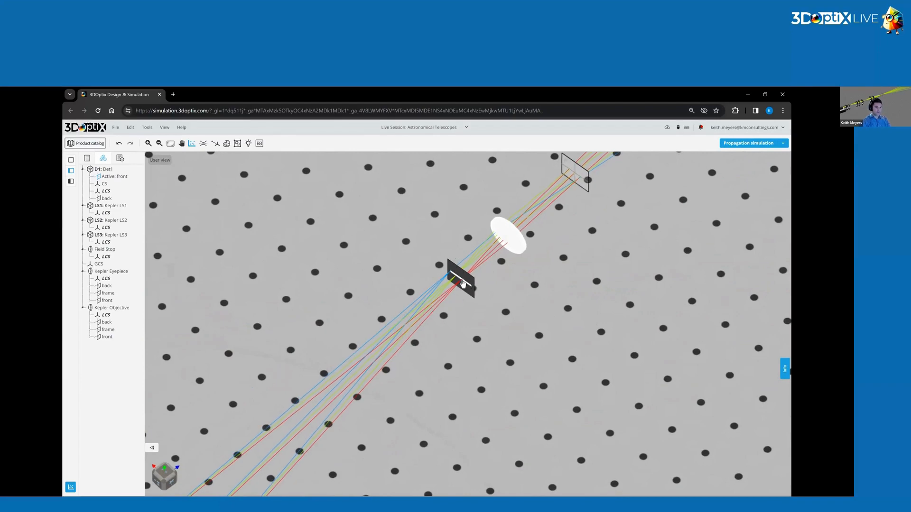
{"action": "left_click_drag", "start_coordinate": [458, 308], "coordinate": [447, 273]}
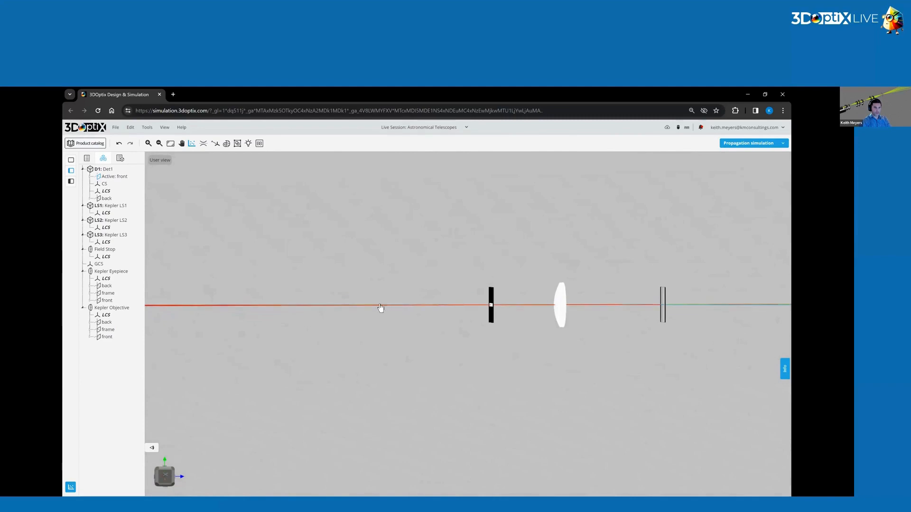
{"action": "left_click_drag", "start_coordinate": [490, 335], "coordinate": [442, 297]}
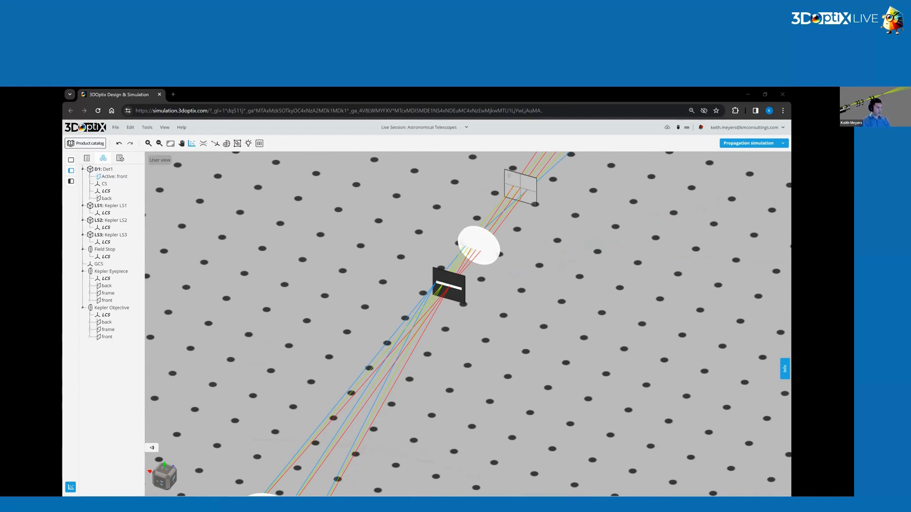
Add a paraxial lens to the scene just beyond the detector.
{"action": "left_click_drag", "start_coordinate": [439, 252], "coordinate": [604, 337]}
{"action": "scroll", "coordinate": [605, 337], "scroll_direction": "down", "scroll_amount": 3}
{"action": "right_click_drag", "start_coordinate": [605, 336], "coordinate": [471, 350]}
{"action": "scroll", "coordinate": [467, 339], "scroll_direction": "up", "scroll_amount": 10}
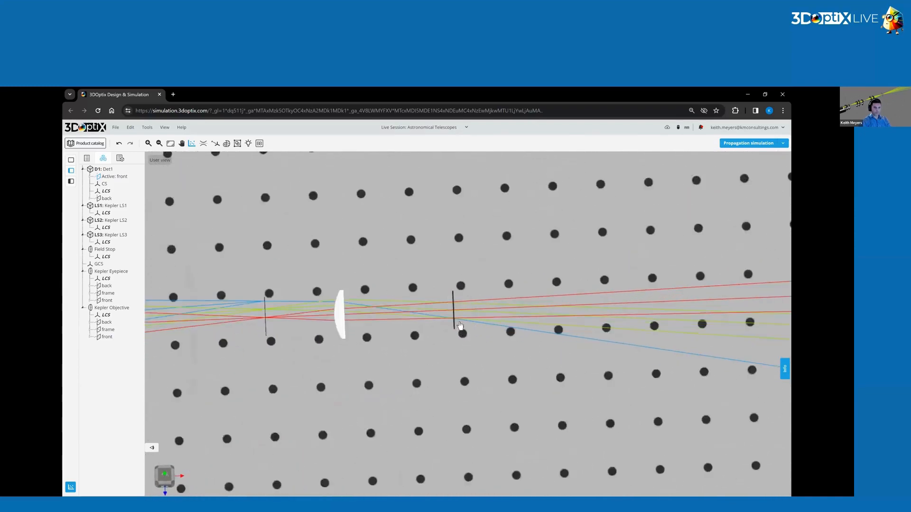
{"action": "left_click_drag", "start_coordinate": [467, 294], "coordinate": [486, 235]}
{"action": "right_click", "coordinate": [485, 234]}
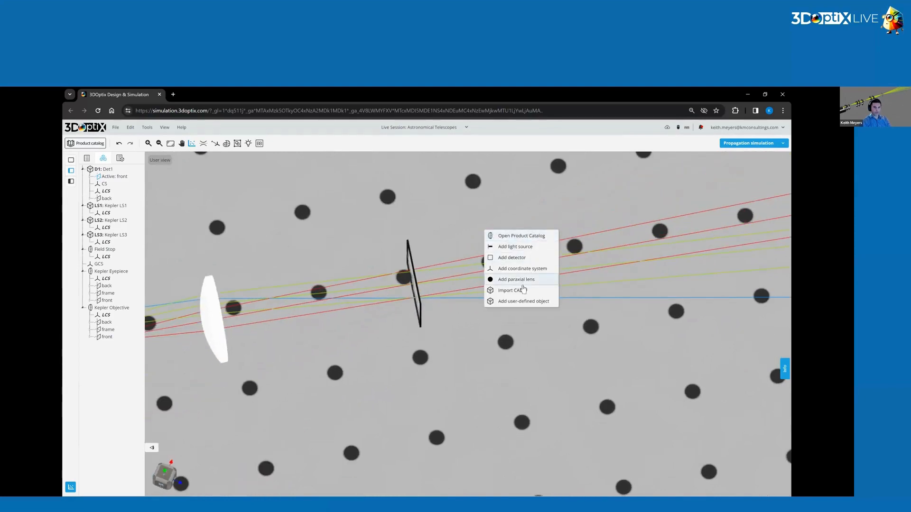
{"action": "left_click", "coordinate": [522, 280]}
{"action": "left_click", "coordinate": [488, 244]}
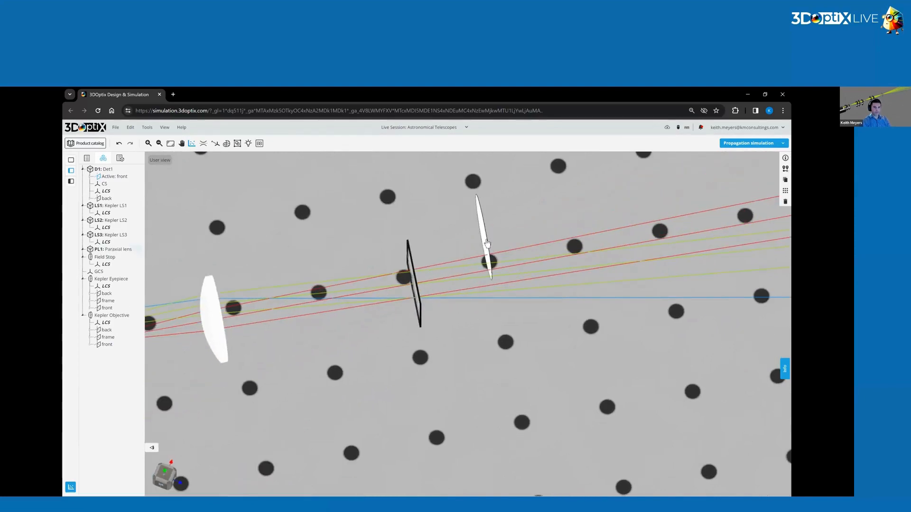
Relabel the new paraxial lens as Kepler Eye.
{"action": "left_click", "coordinate": [419, 327]}
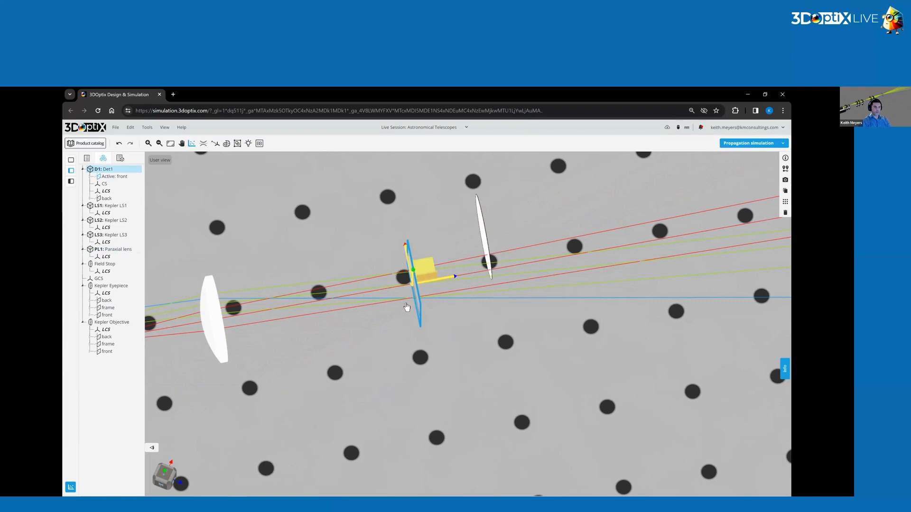
{"action": "left_click", "coordinate": [785, 158]}
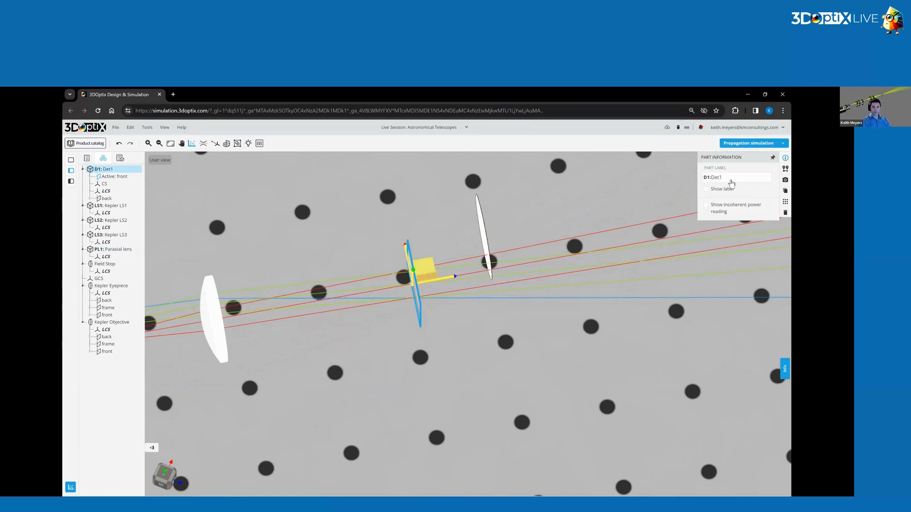
{"action": "left_click", "coordinate": [485, 230]}
{"action": "triple_click", "coordinate": [729, 176]}
{"action": "key", "text": "BackSpace"}
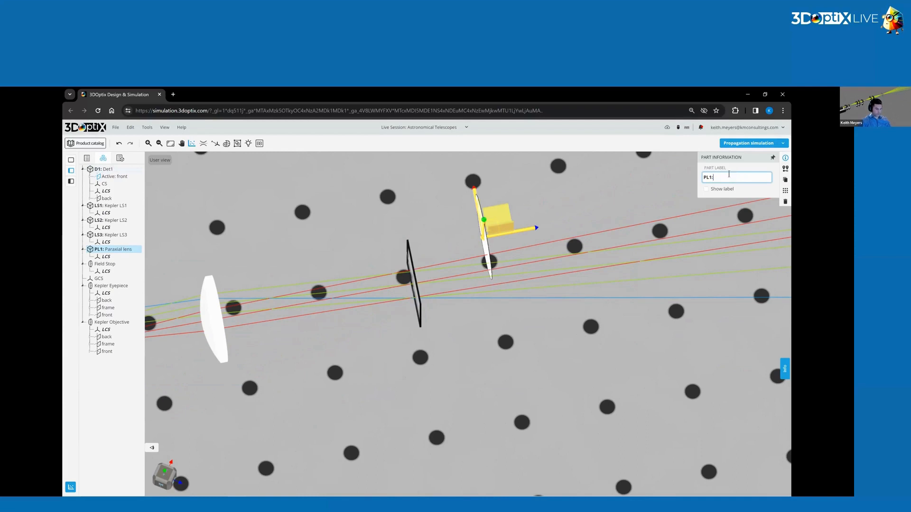
{"action": "type", "text": "Kepler Eye"}
{"action": "key", "text": "Return"}
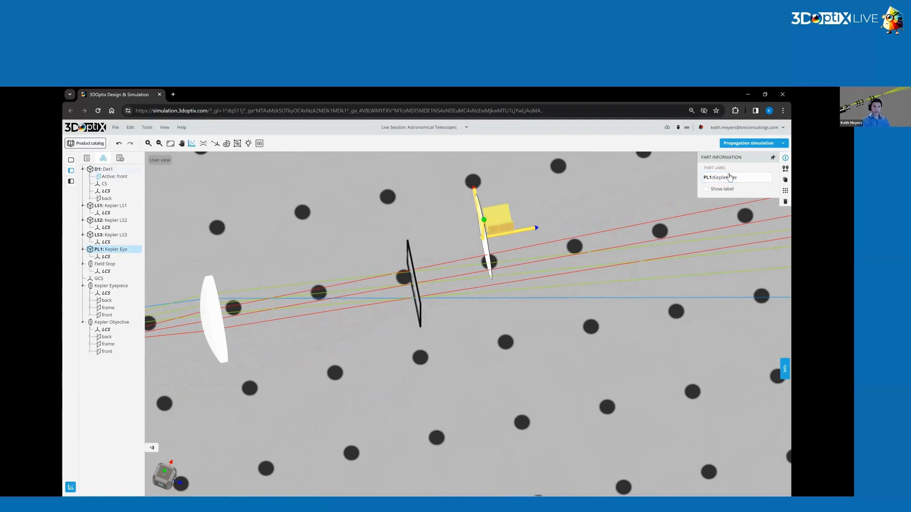
Set the Kepler Eye lens's Z position to 358 mm, in the detector's plane.
{"action": "left_click", "coordinate": [785, 170]}
{"action": "left_click", "coordinate": [764, 198]}
{"action": "type", "text": "358"}
{"action": "key", "text": "Return"}
{"action": "left_click_drag", "start_coordinate": [454, 331], "coordinate": [427, 337]}
{"action": "left_click", "coordinate": [495, 352]}
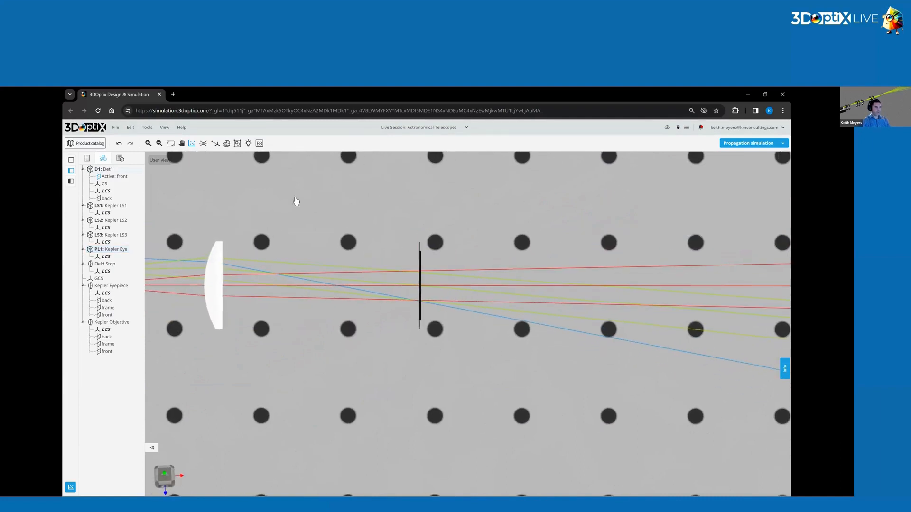
Assign the Kepler Eye's local coordinate system as the reference coordinate system of detector Det1.
{"action": "left_click", "coordinate": [104, 169]}
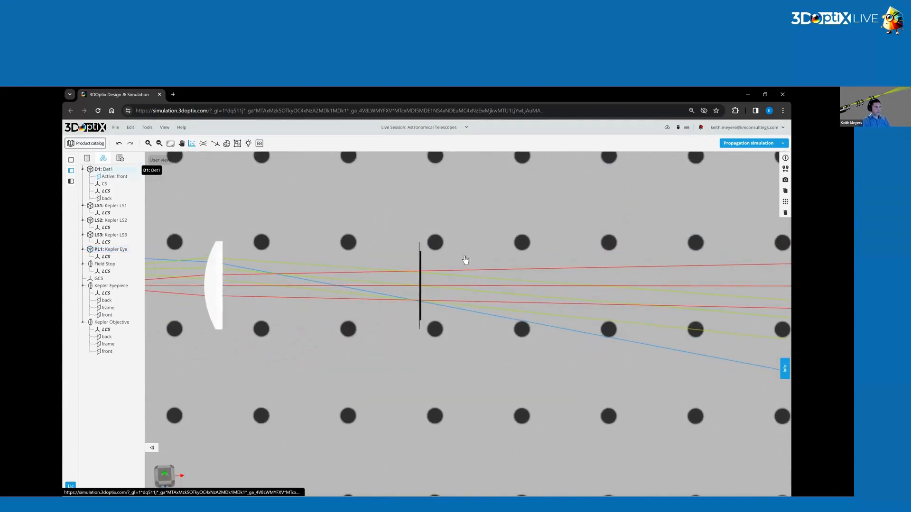
{"action": "left_click", "coordinate": [785, 168]}
{"action": "left_click", "coordinate": [765, 197]}
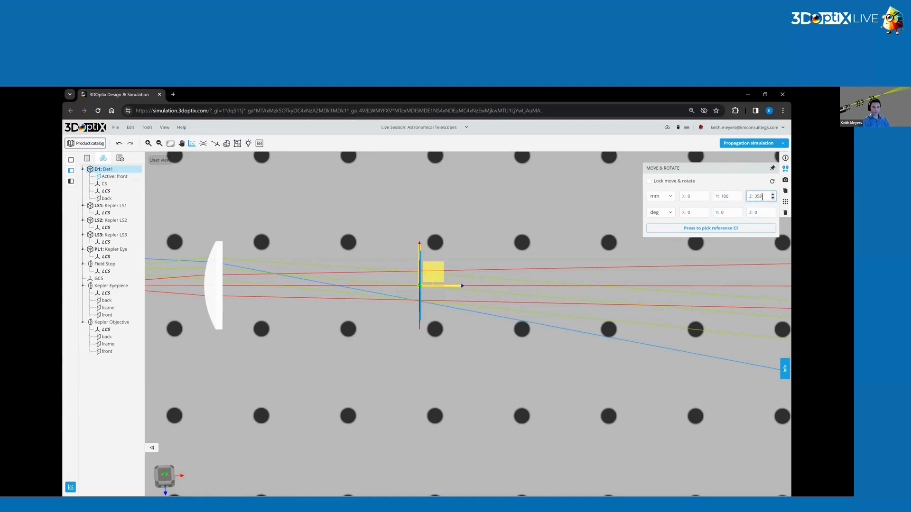
{"action": "left_click", "coordinate": [679, 229]}
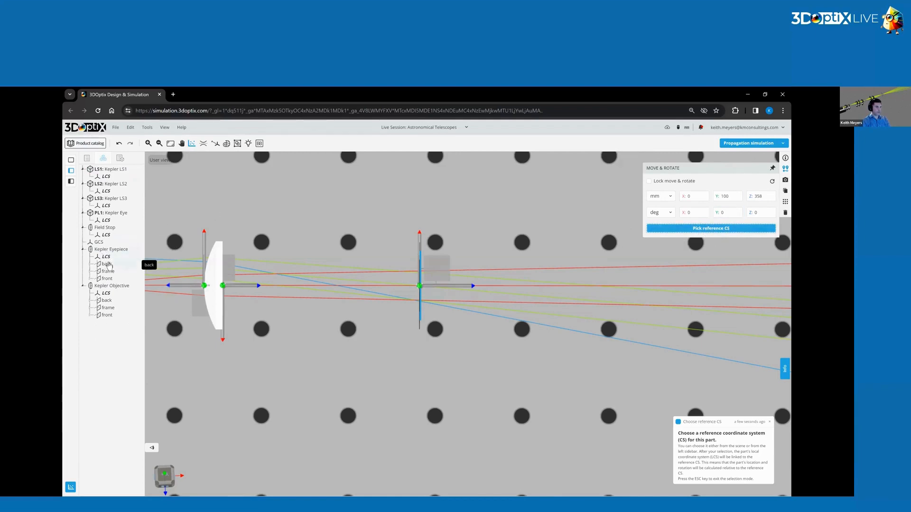
{"action": "left_click", "coordinate": [106, 221]}
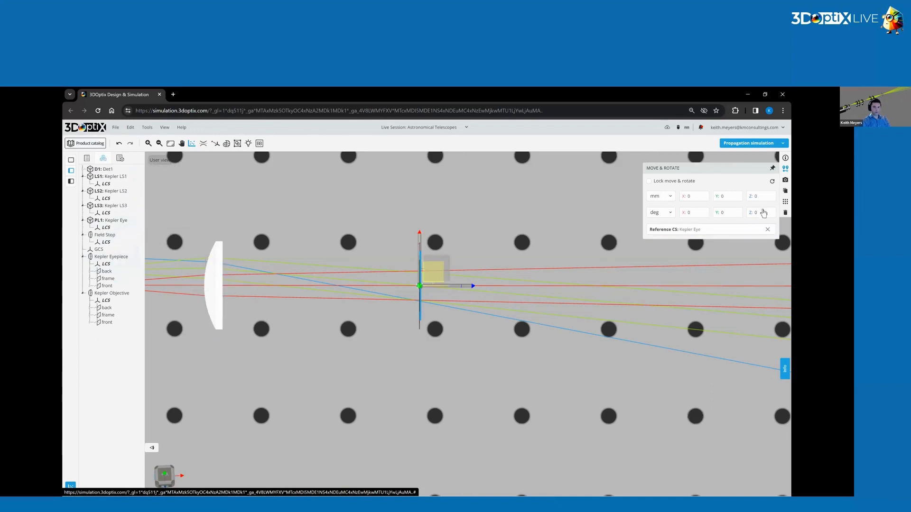
Place Det1 at Z 25 mm relative to the Kepler Eye lens.
{"action": "left_click", "coordinate": [756, 198]}
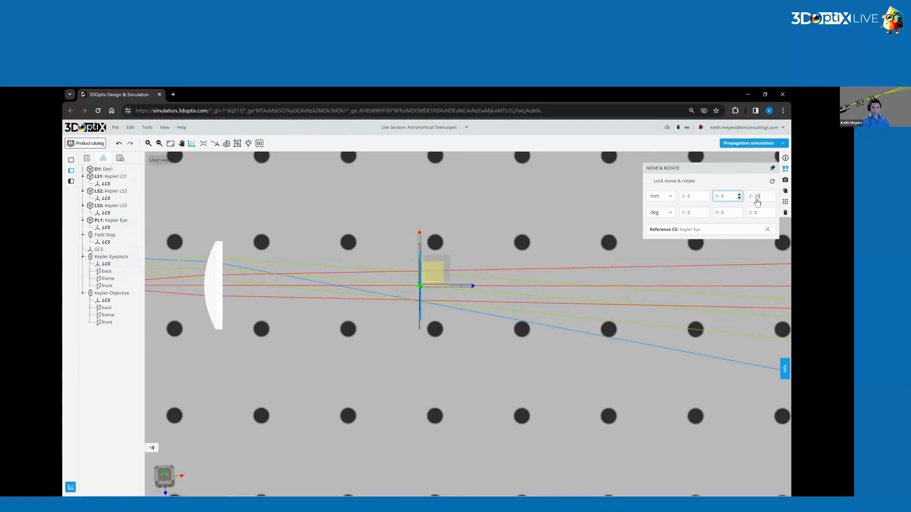
{"action": "type", "text": "25"}
{"action": "key", "text": "Return"}
{"action": "left_click", "coordinate": [418, 252]}
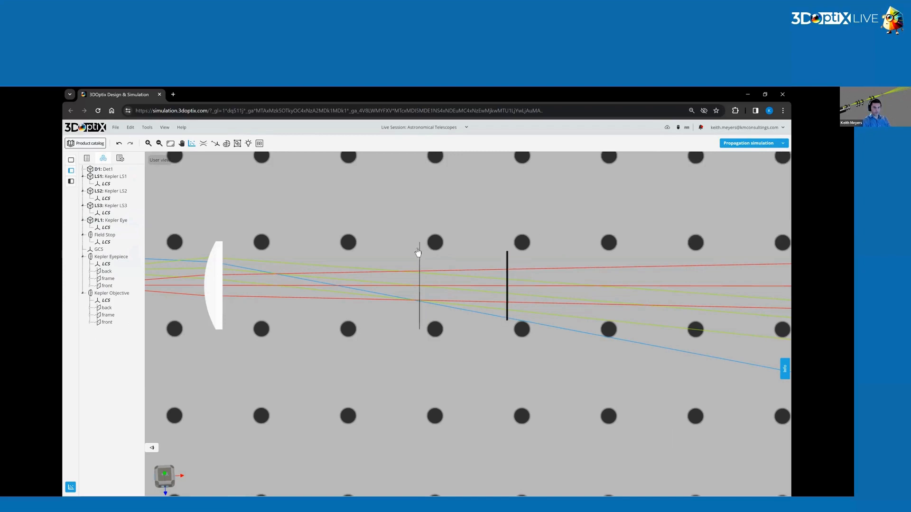
Change the Kepler Eye lens's optical settings to a 10 mm diameter and 25 mm EFL, and save them.
{"action": "left_click", "coordinate": [421, 251]}
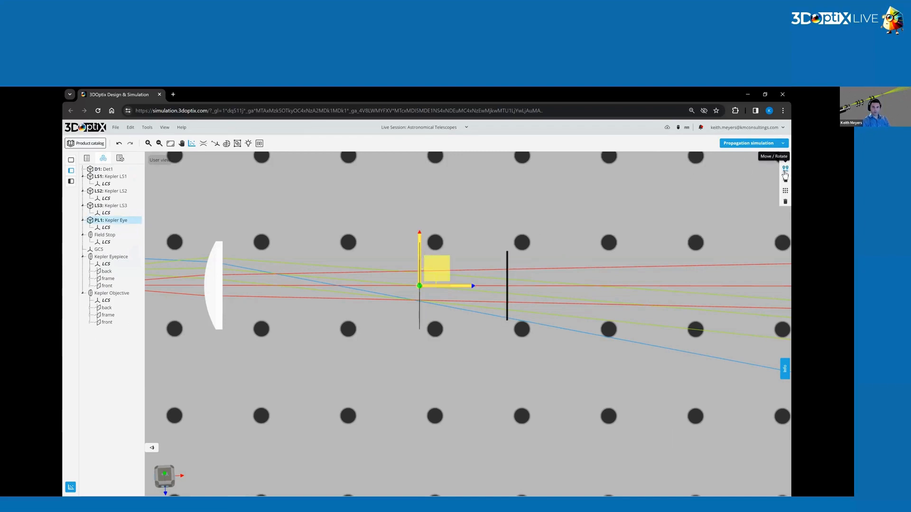
{"action": "right_click", "coordinate": [420, 259]}
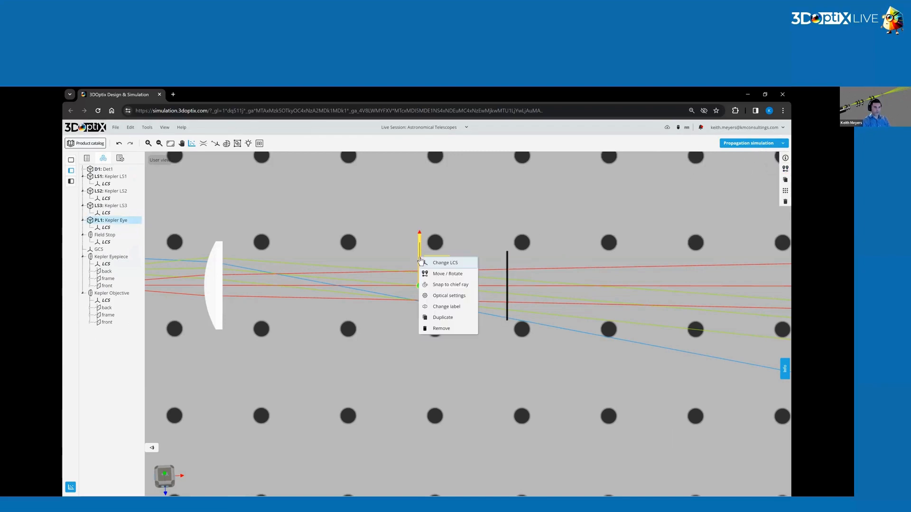
{"action": "left_click", "coordinate": [458, 296]}
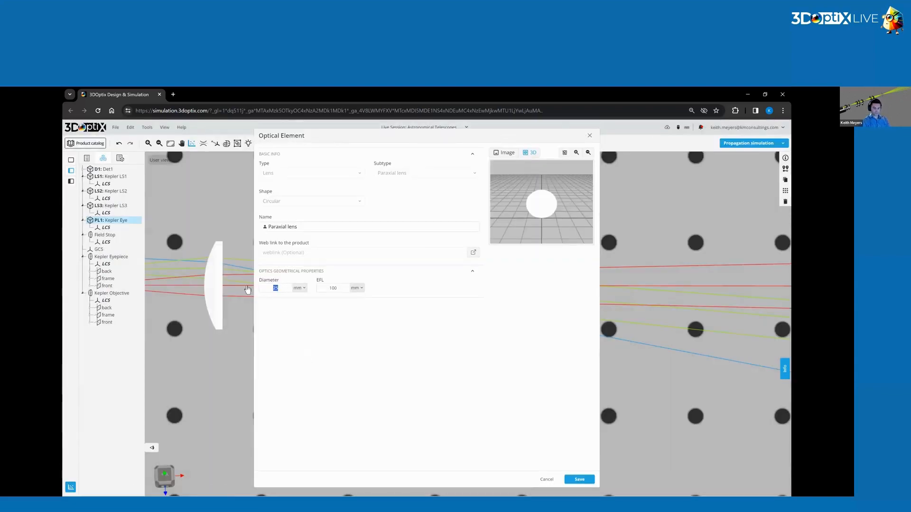
{"action": "double_click", "coordinate": [334, 289]}
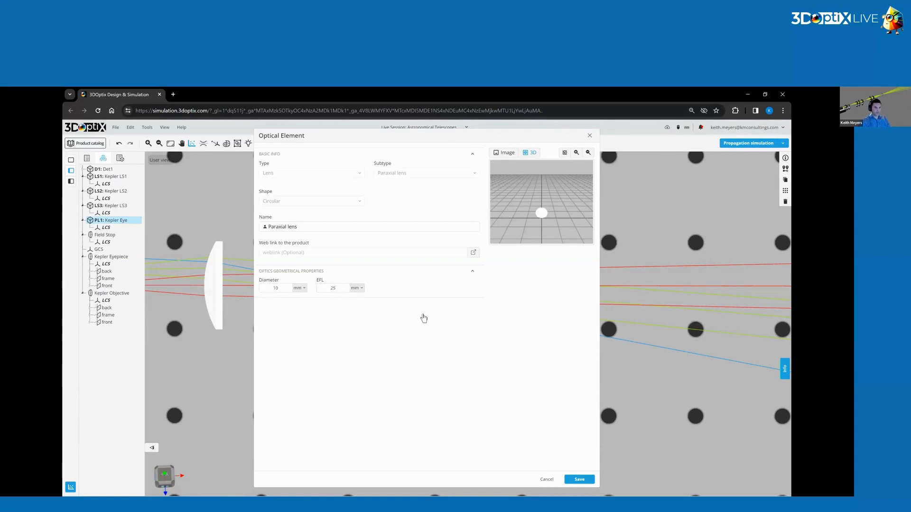
{"action": "left_click", "coordinate": [579, 480]}
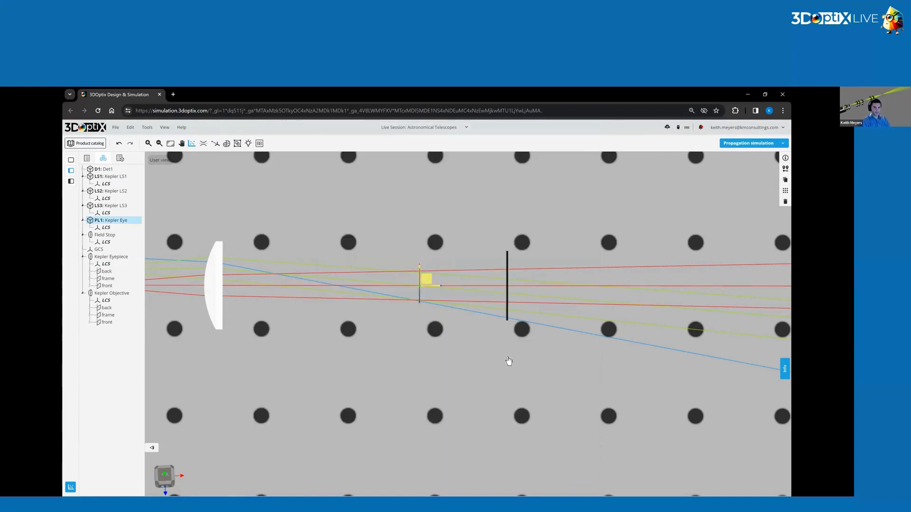
Run the propagation simulation with the Kepler Eye lens in place.
{"action": "left_click", "coordinate": [425, 320]}
{"action": "mouse_move", "coordinate": [433, 326]}
{"action": "left_mouse_down"}
{"action": "mouse_move", "coordinate": [462, 346]}
{"action": "mouse_move", "coordinate": [604, 235]}
{"action": "left_mouse_up"}
{"action": "left_click", "coordinate": [760, 144]}
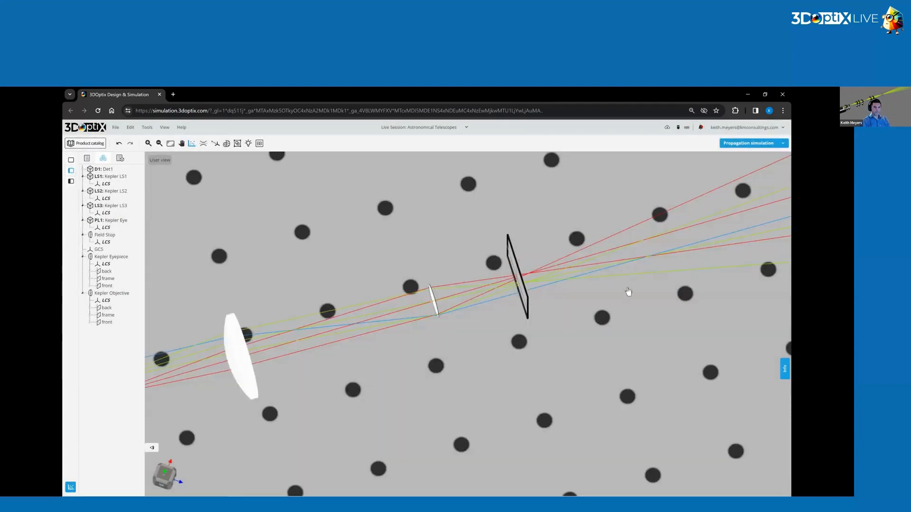
Move detector Det1 away from the Kepler Eye lens to the red rays' focus, at about Z 28.3 mm.
{"action": "scroll", "coordinate": [618, 295], "scroll_direction": "down", "scroll_amount": 2}
{"action": "left_click_drag", "start_coordinate": [593, 311], "coordinate": [565, 349]}
{"action": "scroll", "coordinate": [564, 348], "scroll_direction": "up", "scroll_amount": 5}
{"action": "scroll", "coordinate": [501, 306], "scroll_direction": "up", "scroll_amount": 1}
{"action": "left_click_drag", "start_coordinate": [512, 328], "coordinate": [500, 341]}
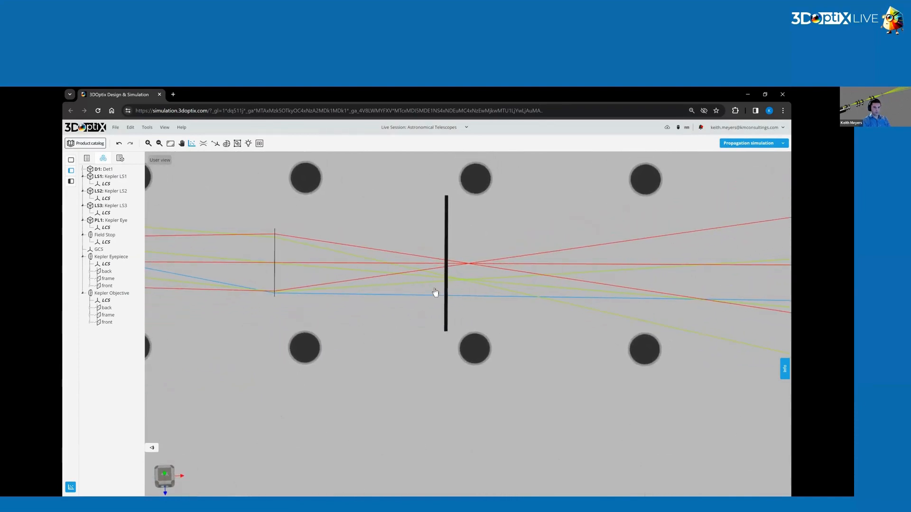
{"action": "left_click", "coordinate": [447, 308]}
{"action": "left_click_drag", "start_coordinate": [455, 305], "coordinate": [469, 279]}
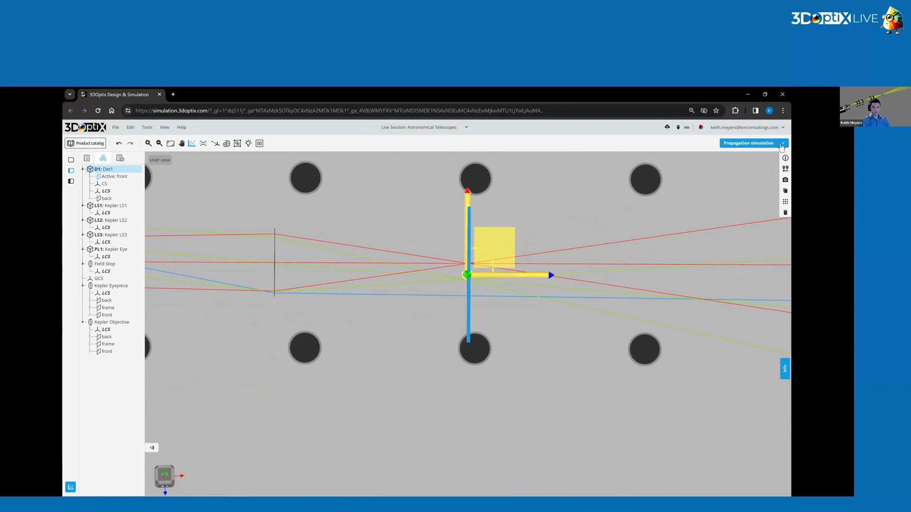
Re-centre Det1 in X on the Kepler Eye lens's optical axis.
{"action": "left_click", "coordinate": [785, 168]}
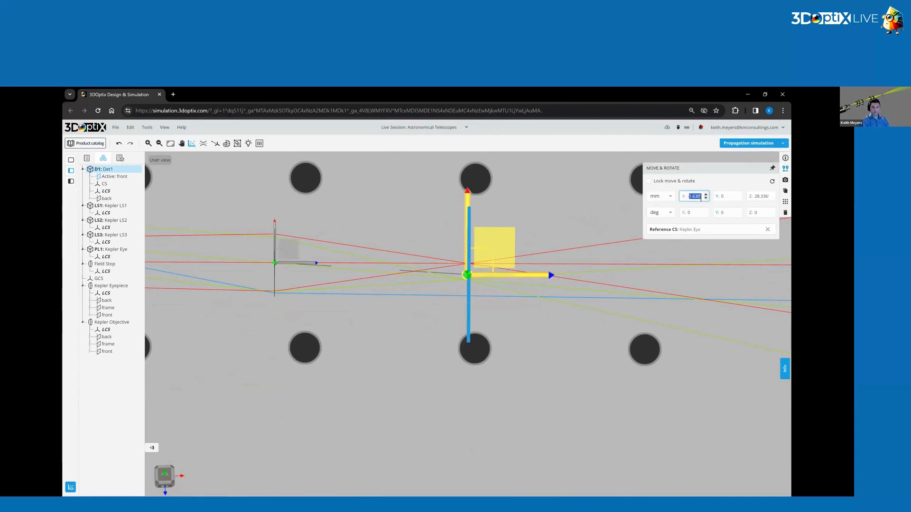
{"action": "left_click", "coordinate": [753, 214]}
{"action": "left_click", "coordinate": [411, 299]}
Run the polarized incoherent irradiance spot analysis on Det1 with all light sources.
{"action": "scroll", "coordinate": [411, 303], "scroll_direction": "down", "scroll_amount": 6}
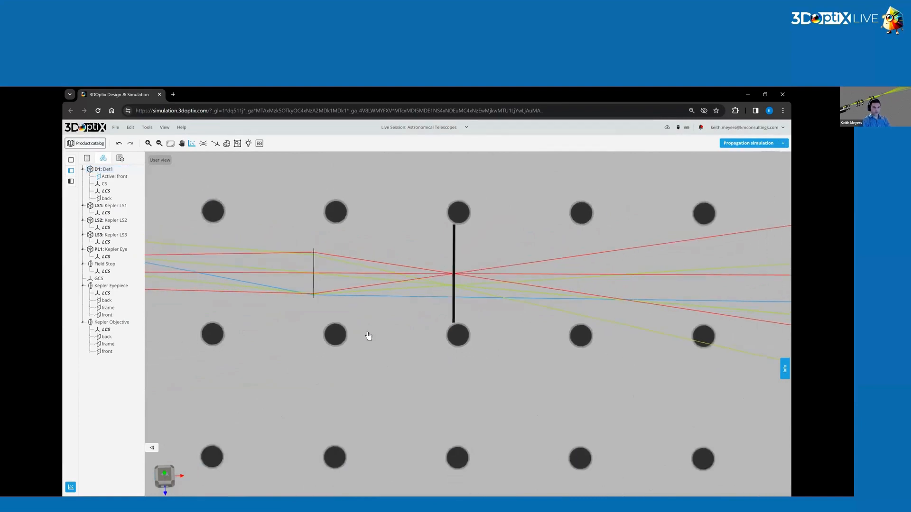
{"action": "right_click_drag", "start_coordinate": [505, 333], "coordinate": [550, 332]}
{"action": "scroll", "coordinate": [422, 323], "scroll_direction": "down", "scroll_amount": 4}
{"action": "left_click_drag", "start_coordinate": [436, 324], "coordinate": [444, 311]}
{"action": "left_click", "coordinate": [191, 144]}
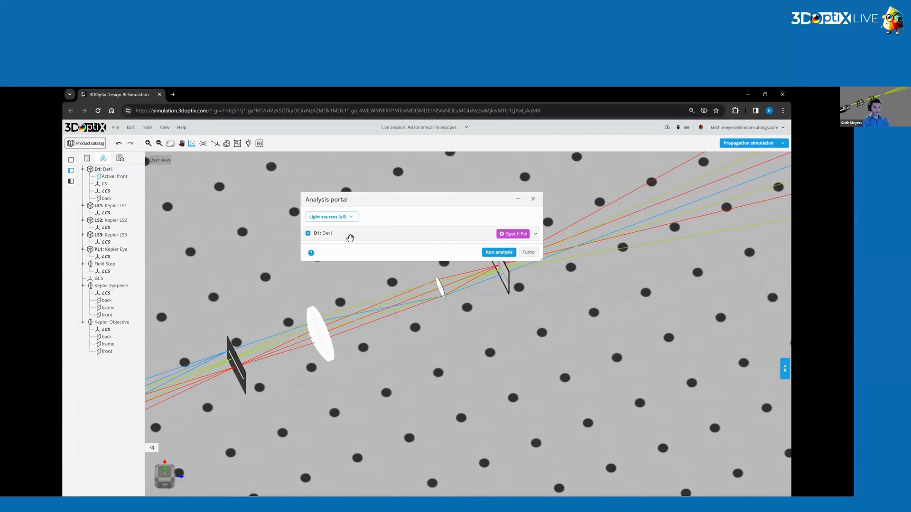
{"action": "left_click", "coordinate": [342, 237]}
{"action": "left_click", "coordinate": [499, 382]}
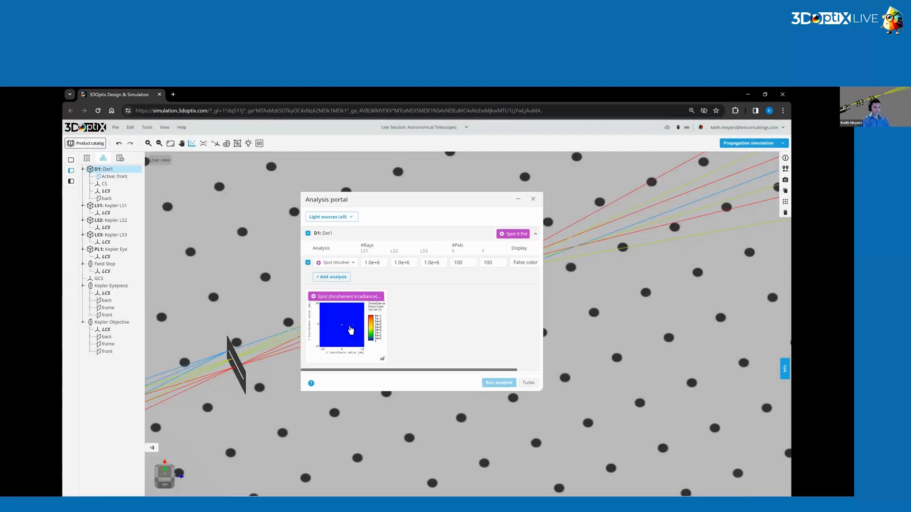
Open Det1's spot analysis result in an enlarged window and zoom in on the focused spots.
{"action": "left_click", "coordinate": [350, 327]}
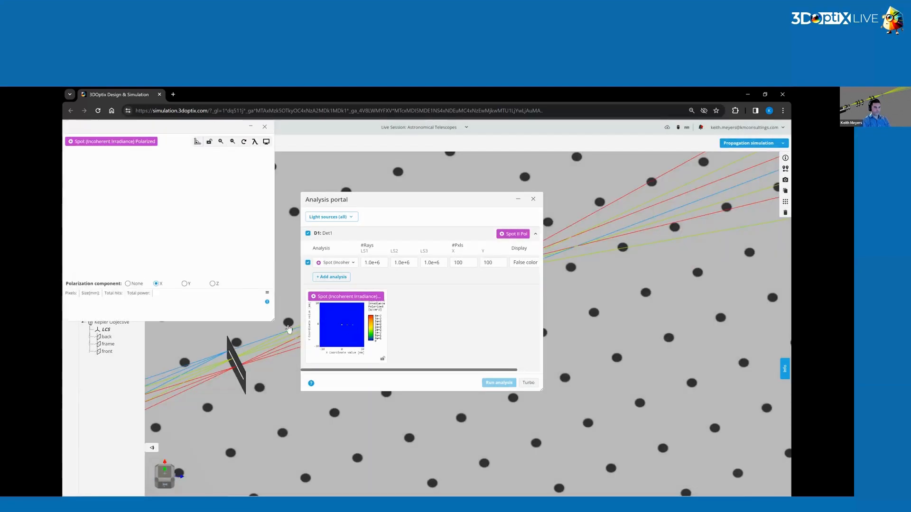
{"action": "left_click_drag", "start_coordinate": [274, 320], "coordinate": [677, 477]}
{"action": "left_click_drag", "start_coordinate": [402, 246], "coordinate": [290, 298]}
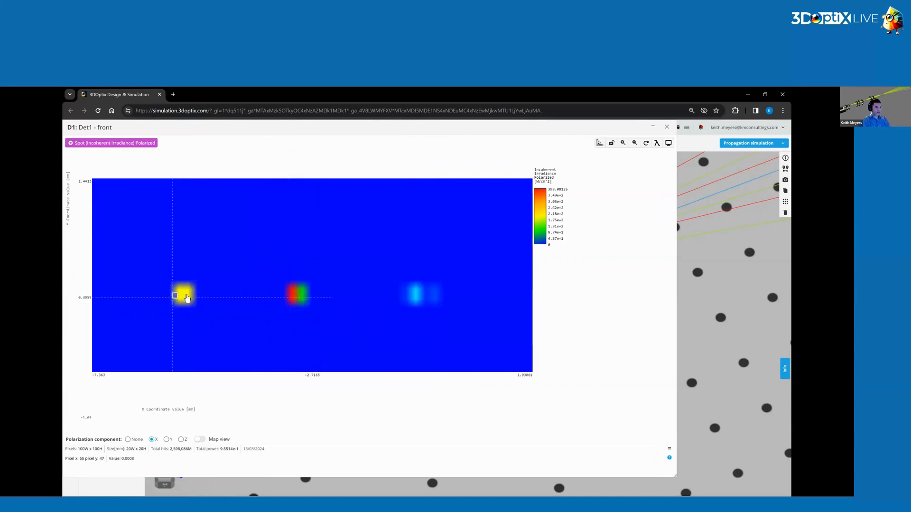
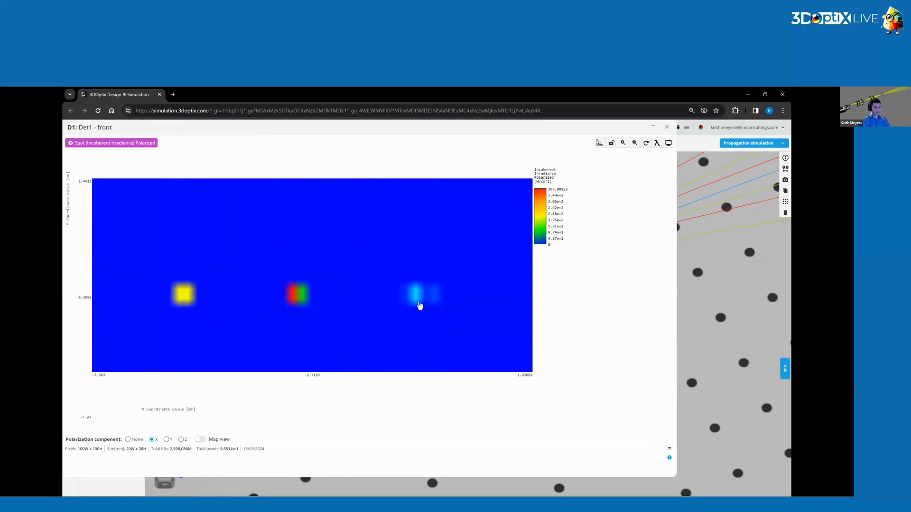
Close the analysis windows and set detector Det1's X and Y half widths to 1 mm.
{"action": "left_click", "coordinate": [666, 127]}
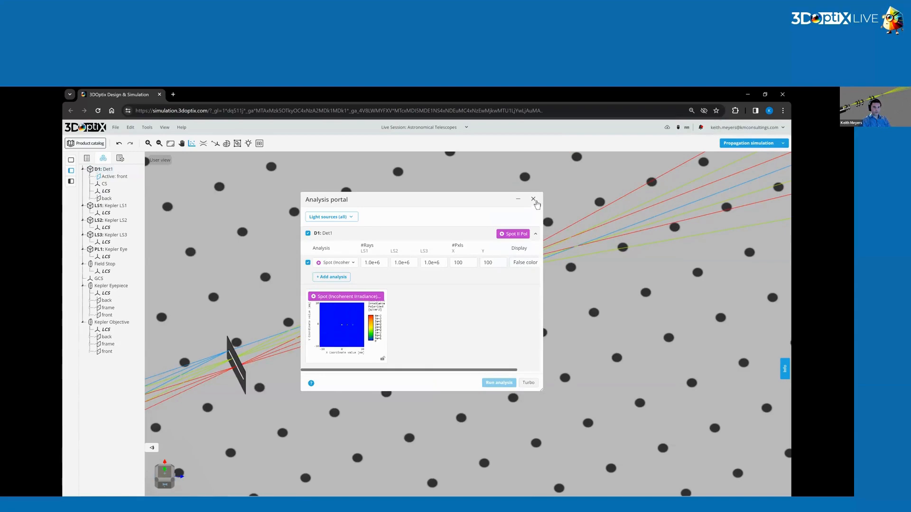
{"action": "left_click", "coordinate": [533, 198]}
{"action": "left_click_drag", "start_coordinate": [489, 395], "coordinate": [384, 319]}
{"action": "scroll", "coordinate": [392, 350], "scroll_direction": "down", "scroll_amount": 5}
{"action": "right_click_drag", "start_coordinate": [384, 319], "coordinate": [382, 335]}
{"action": "left_click_drag", "start_coordinate": [382, 336], "coordinate": [407, 399]}
{"action": "left_click_drag", "start_coordinate": [438, 358], "coordinate": [568, 314]}
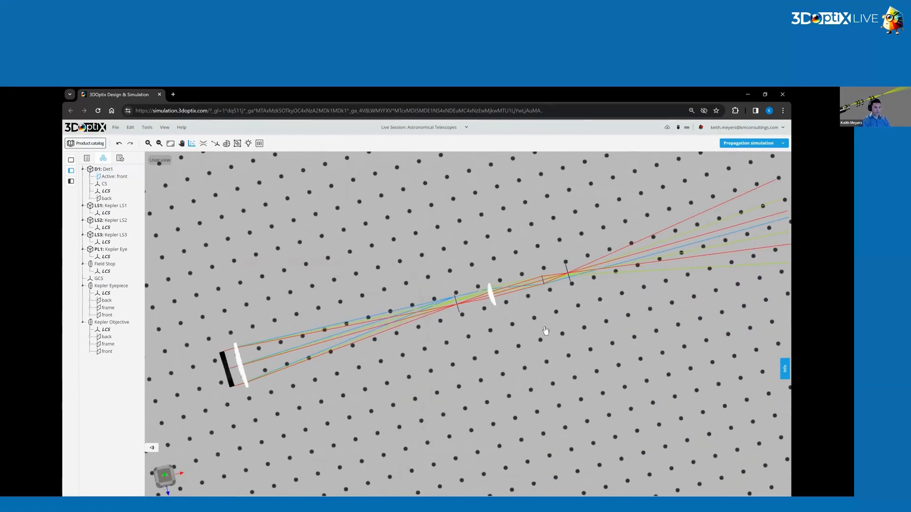
{"action": "left_click", "coordinate": [570, 281]}
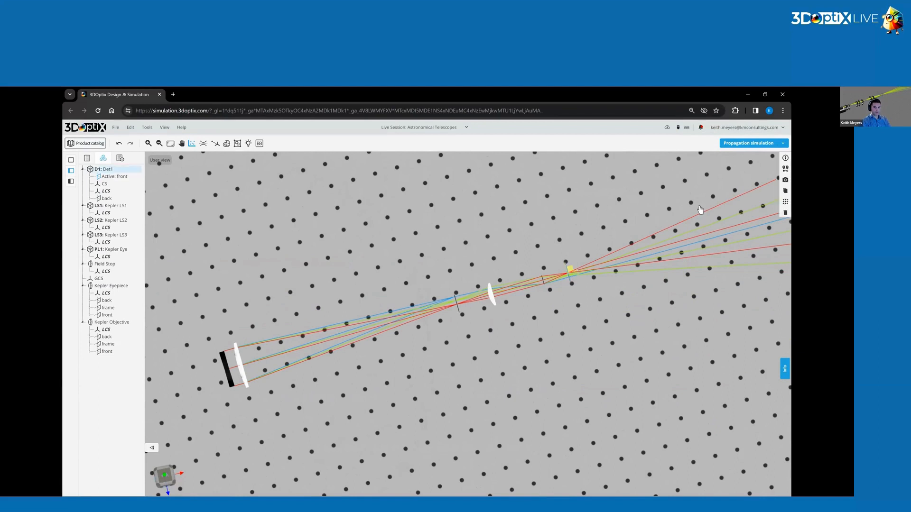
{"action": "left_click", "coordinate": [785, 182]}
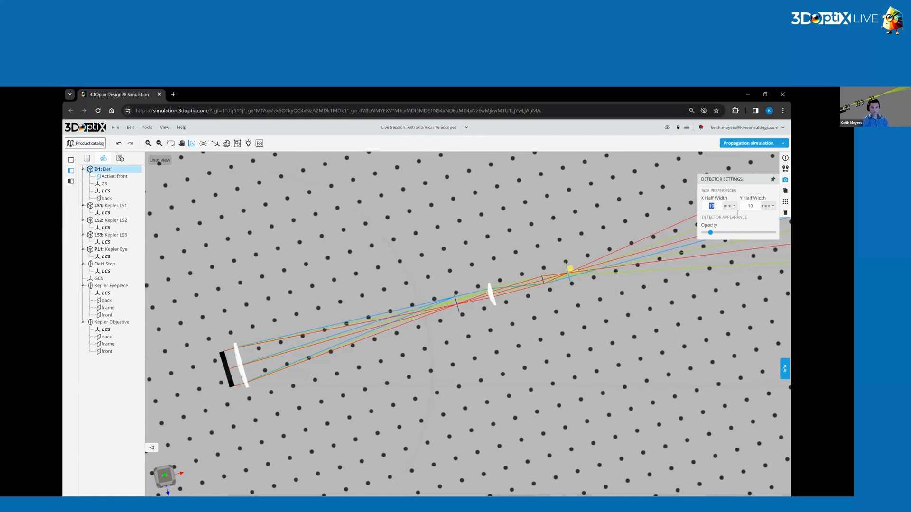
{"action": "left_click", "coordinate": [600, 310]}
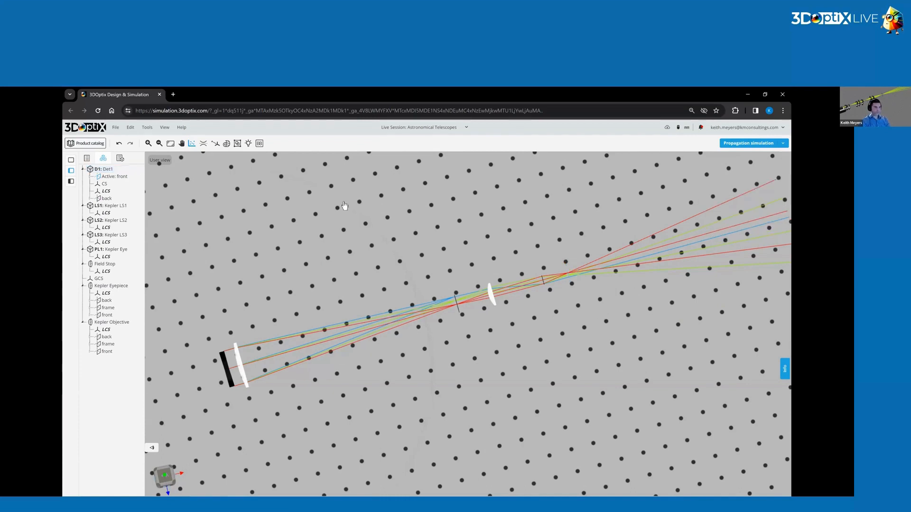
Switch off the Kepler LS3 light source.
{"action": "left_click", "coordinate": [121, 239]}
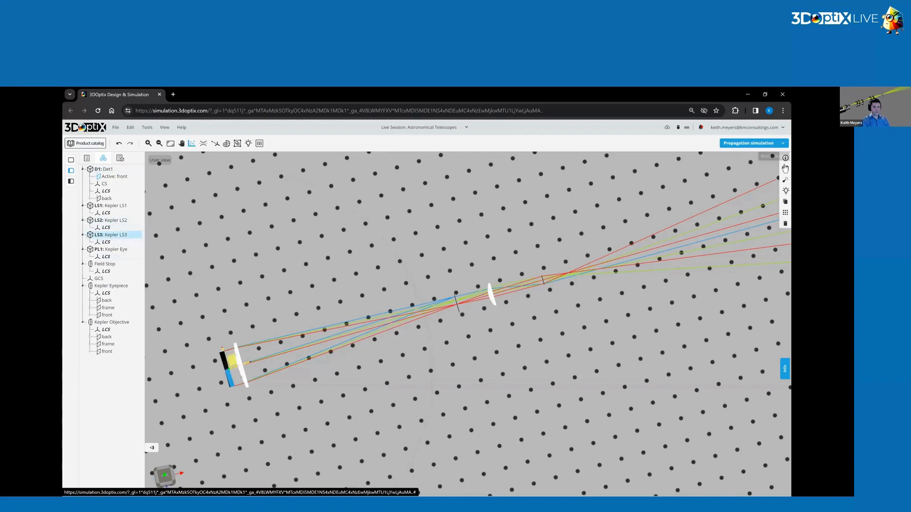
{"action": "left_click", "coordinate": [785, 192]}
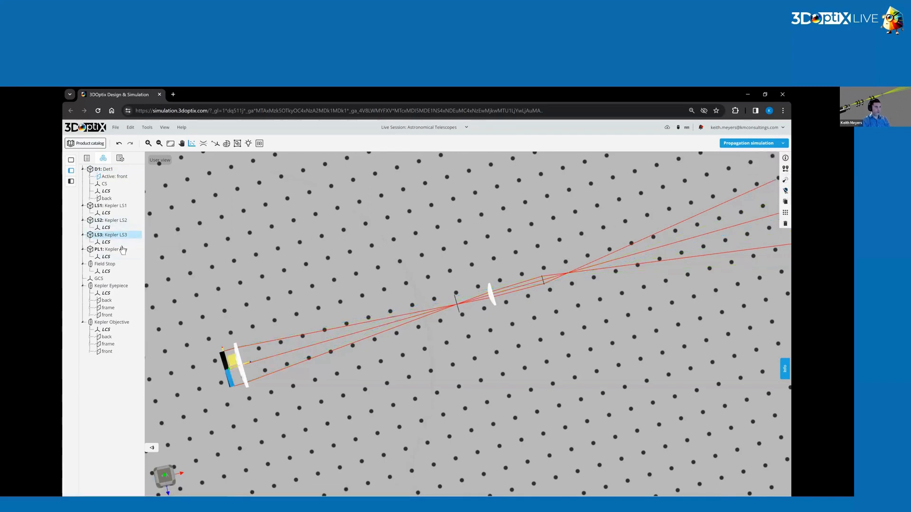
Set the Kepler LS2 light source's Y rotation to 0.0001 degrees.
{"action": "left_click", "coordinate": [132, 218]}
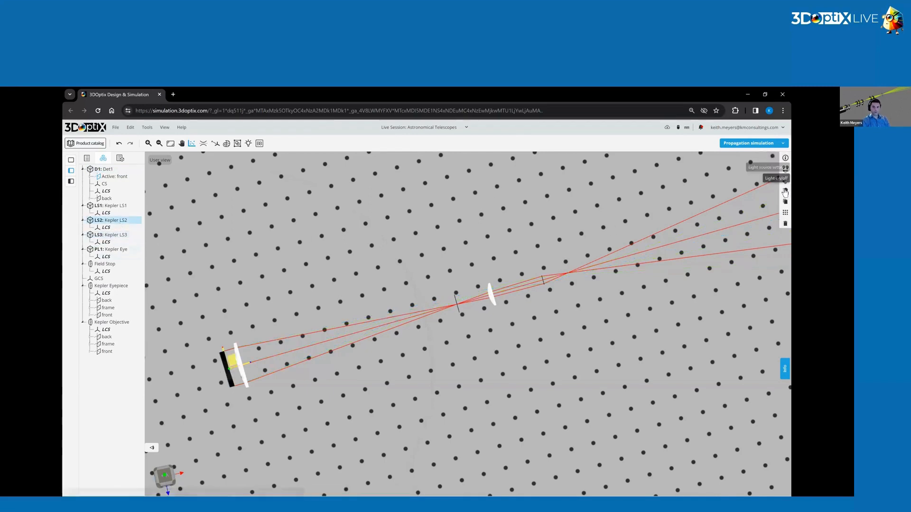
{"action": "left_click_drag", "start_coordinate": [561, 348], "coordinate": [546, 375]}
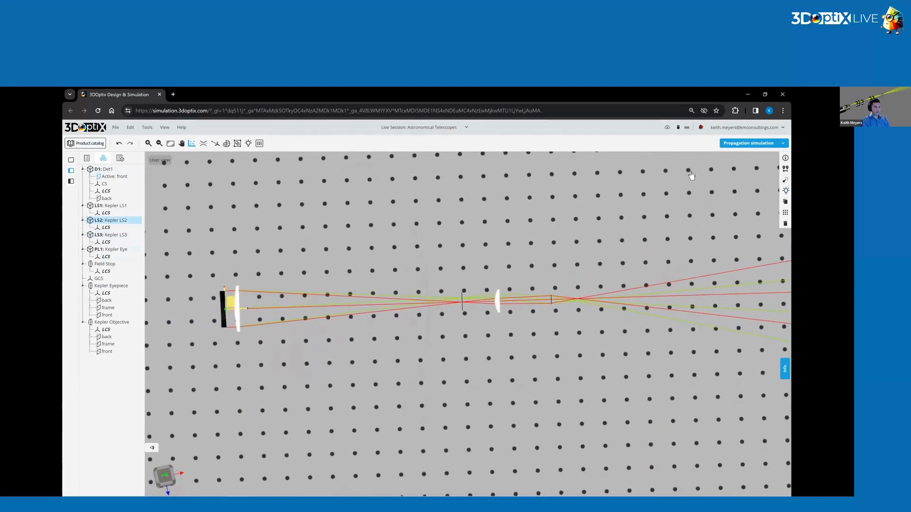
{"action": "left_click", "coordinate": [785, 176]}
{"action": "left_click", "coordinate": [731, 213]}
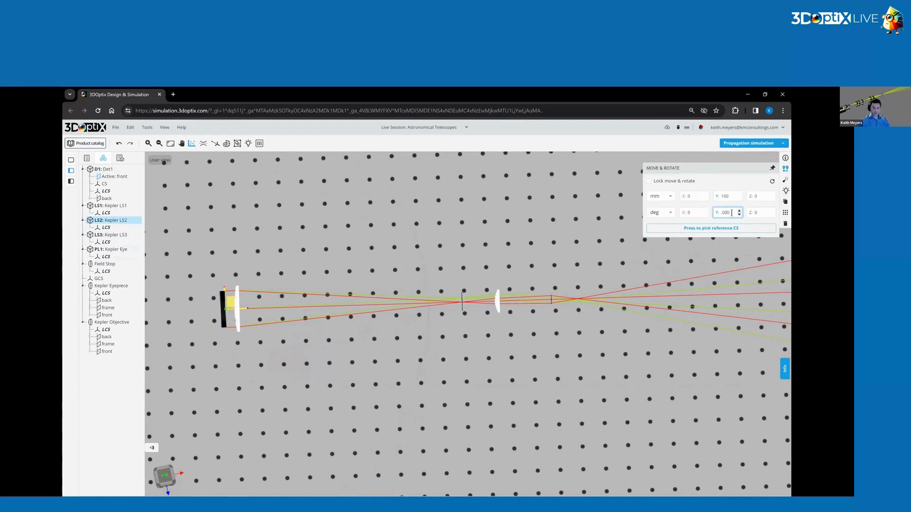
{"action": "type", "text": "0.0001"}
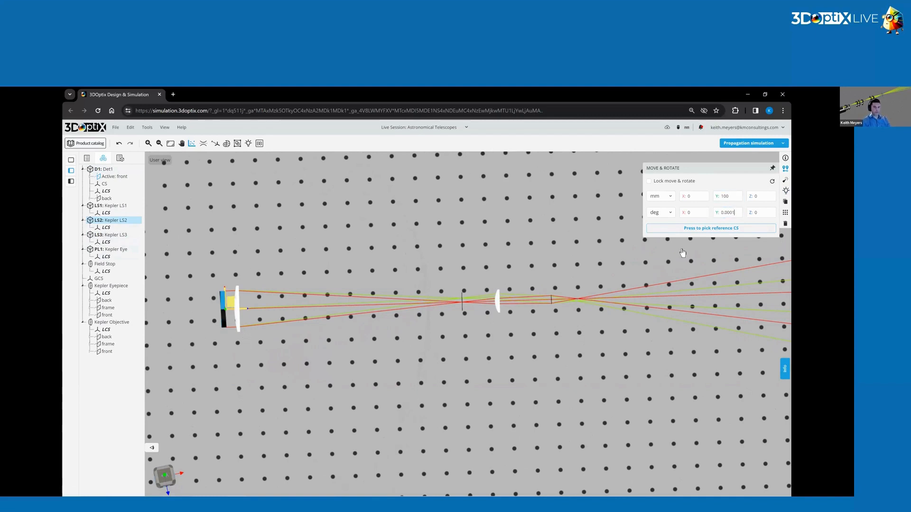
{"action": "key", "text": "Return"}
{"action": "left_click", "coordinate": [546, 245]}
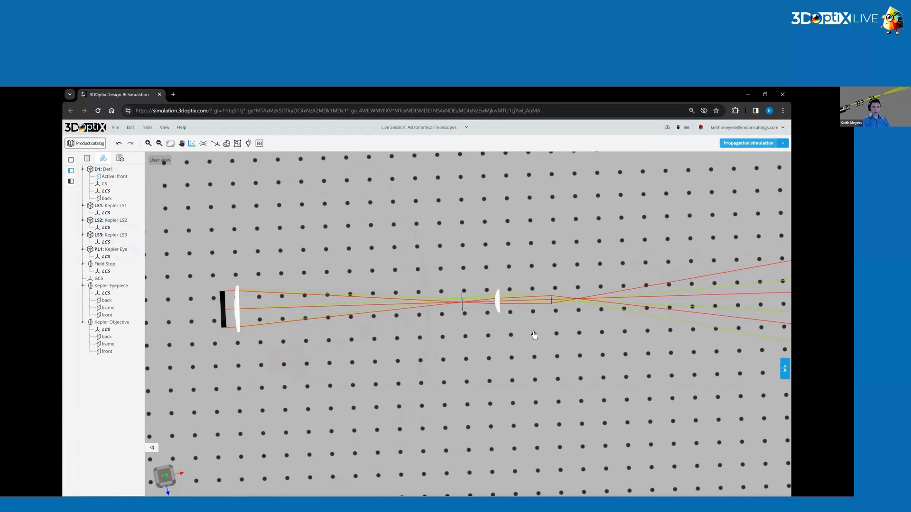
Raise Det1's spot analysis resolution to 500 by 500 pixels and run the analysis with all light sources.
{"action": "left_click", "coordinate": [192, 143]}
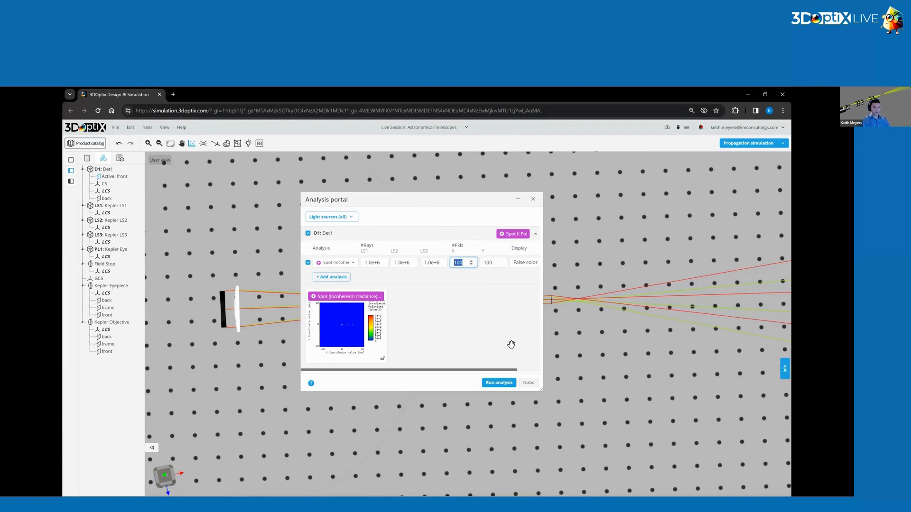
{"action": "double_click", "coordinate": [491, 264]}
{"action": "type", "text": "5"}
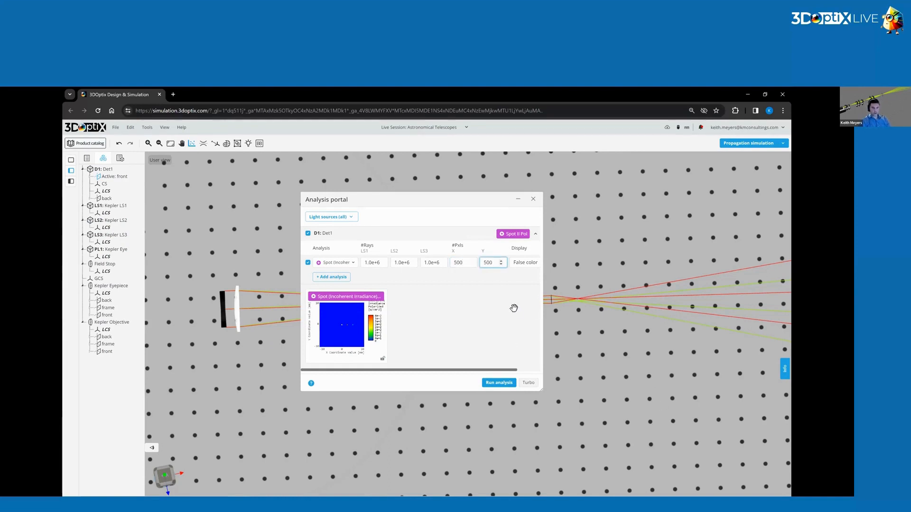
{"action": "left_click", "coordinate": [502, 383]}
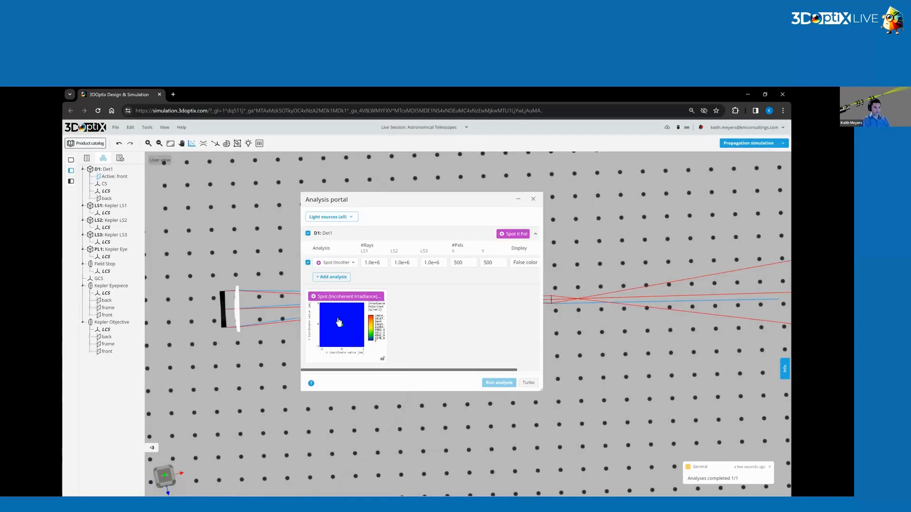
Open Det1's 500 by 500 pixel spot result and zoom in on the central ring-shaped spot.
{"action": "left_click", "coordinate": [339, 322]}
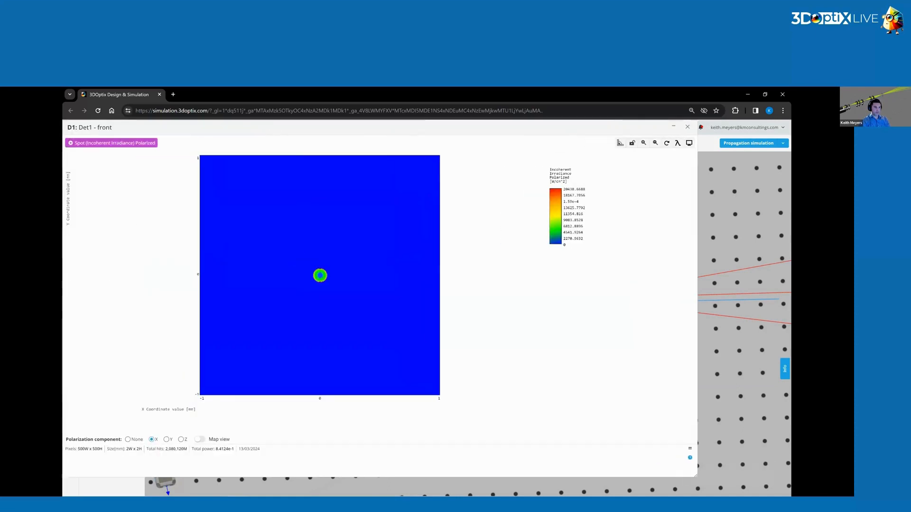
{"action": "scroll", "coordinate": [332, 278], "scroll_direction": "up", "scroll_amount": 5}
{"action": "scroll", "coordinate": [325, 281], "scroll_direction": "down", "scroll_amount": 1}
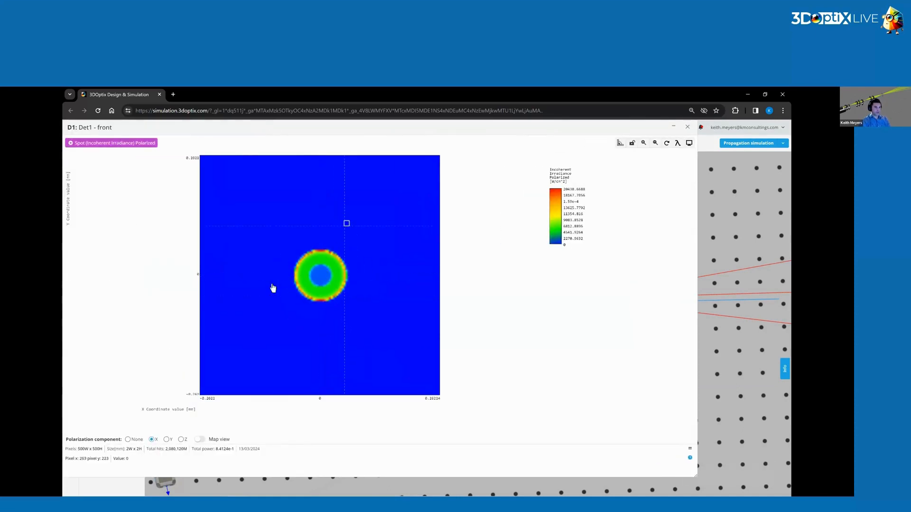
Plot cross-sections through the spot's centre, hide the Y cross-section curve to examine the X profile, and close the analysis windows.
{"action": "left_click", "coordinate": [322, 281]}
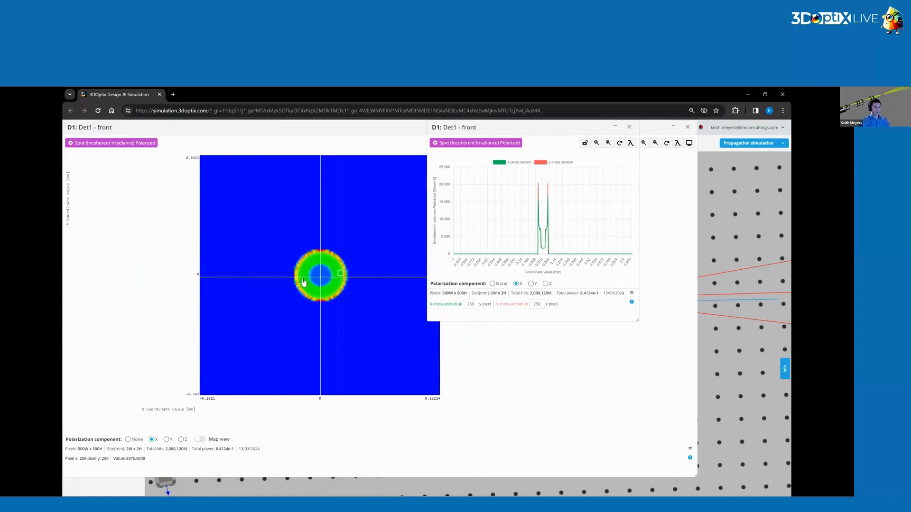
{"action": "left_click", "coordinate": [541, 163]}
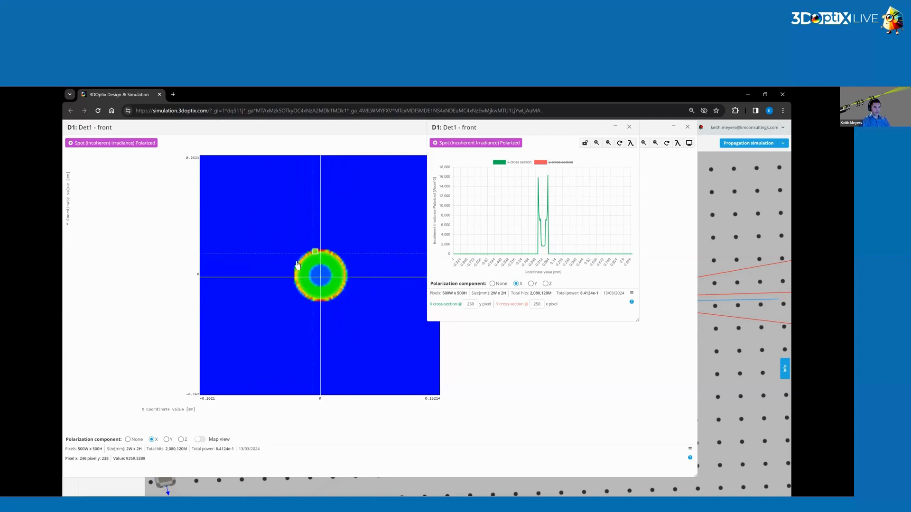
{"action": "left_click", "coordinate": [629, 128]}
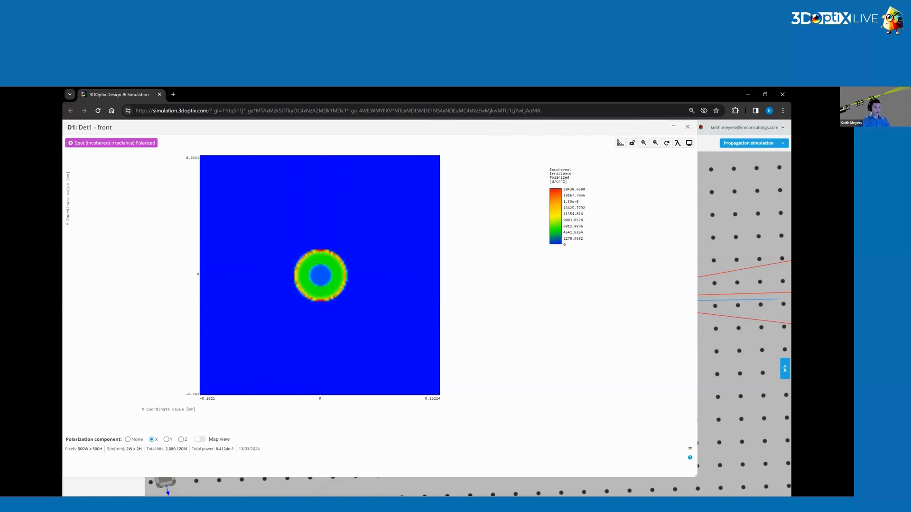
{"action": "left_click", "coordinate": [689, 144]}
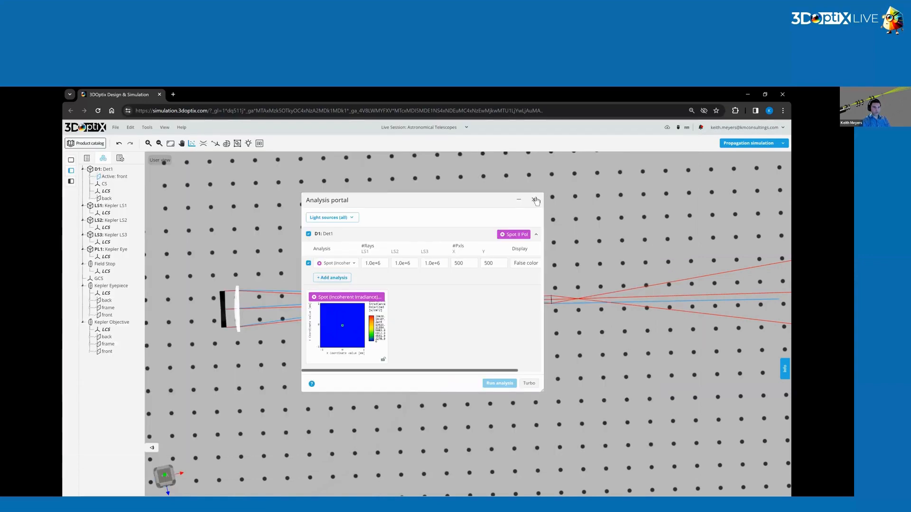
{"action": "left_click", "coordinate": [534, 199]}
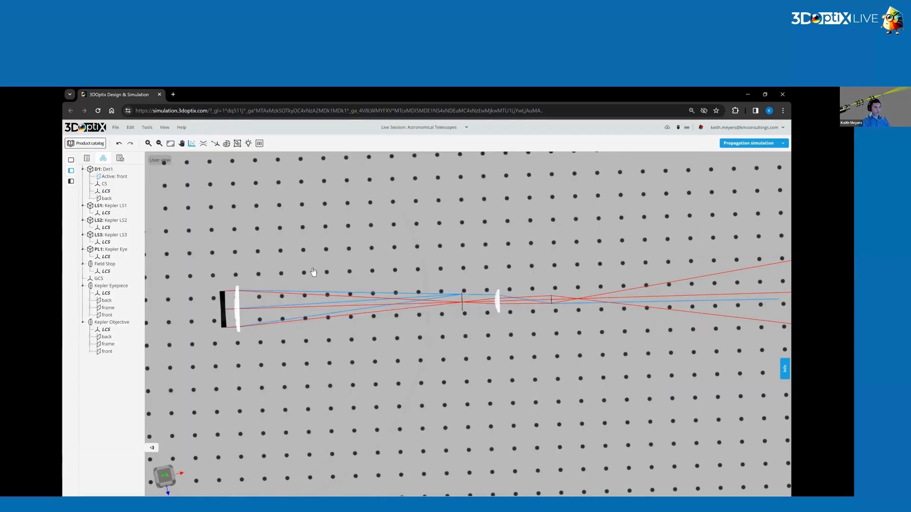
Set the Kepler LS2 light source's Y rotation to 0.005 degrees.
{"action": "left_click", "coordinate": [116, 220]}
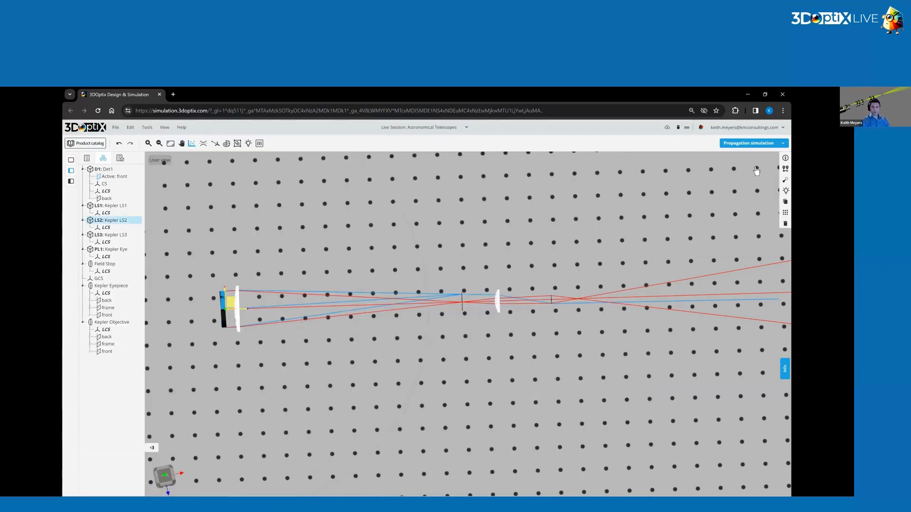
{"action": "left_click", "coordinate": [785, 170]}
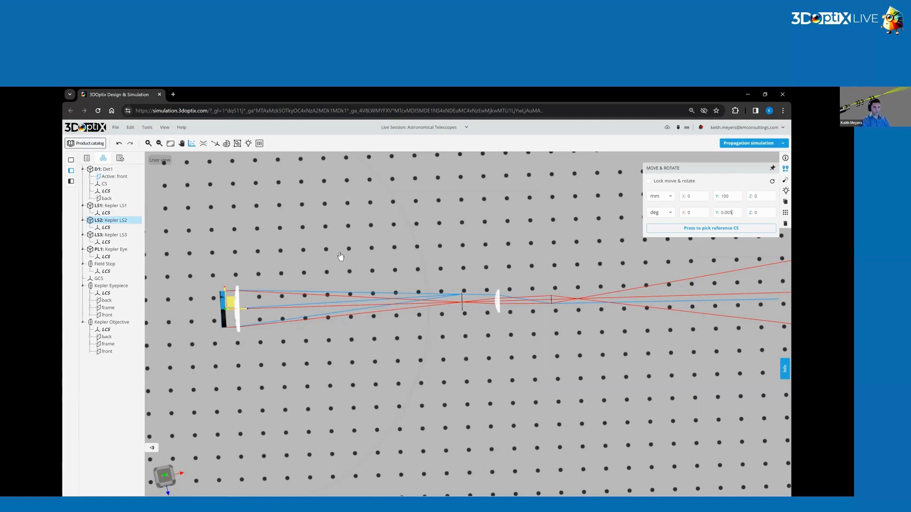
{"action": "left_click", "coordinate": [455, 240]}
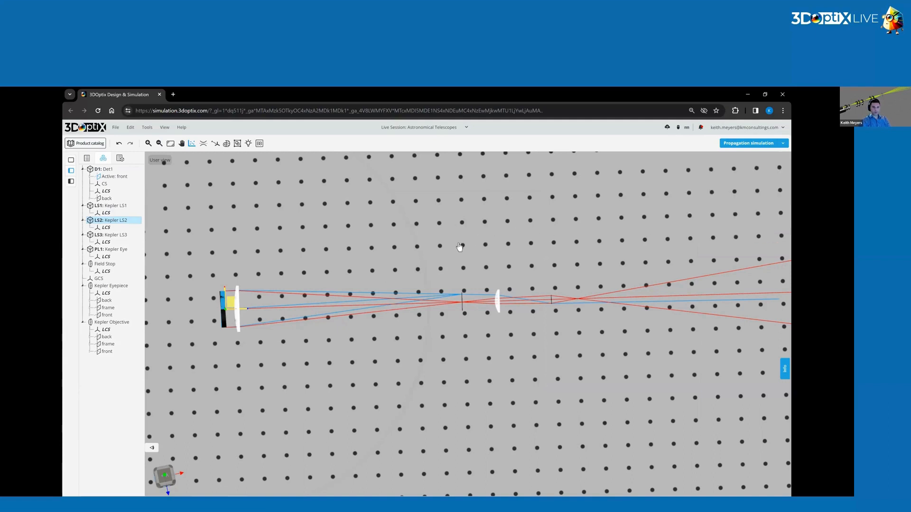
Exclude light source LS2 from the Det1 spot analysis and run it with LS1 and LS3 selected.
{"action": "left_click", "coordinate": [191, 143]}
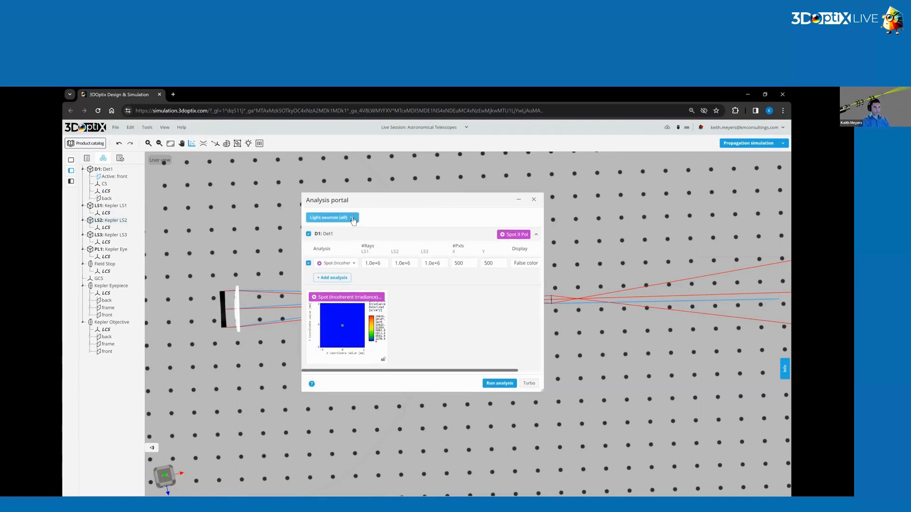
{"action": "left_click", "coordinate": [332, 218]}
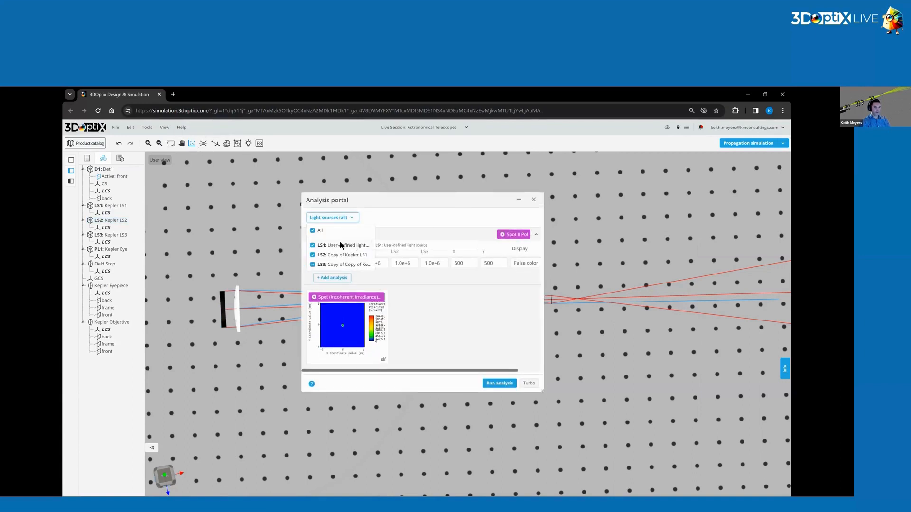
{"action": "left_click", "coordinate": [313, 256]}
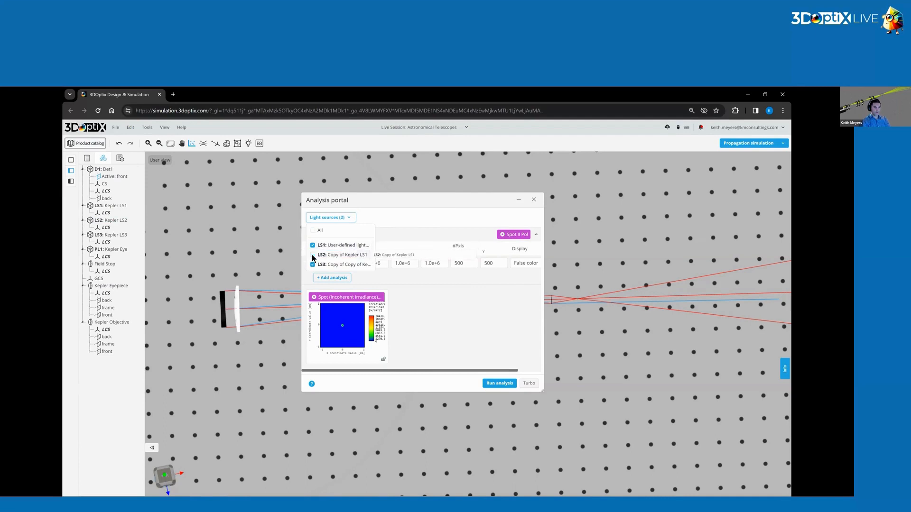
{"action": "left_click", "coordinate": [351, 218]}
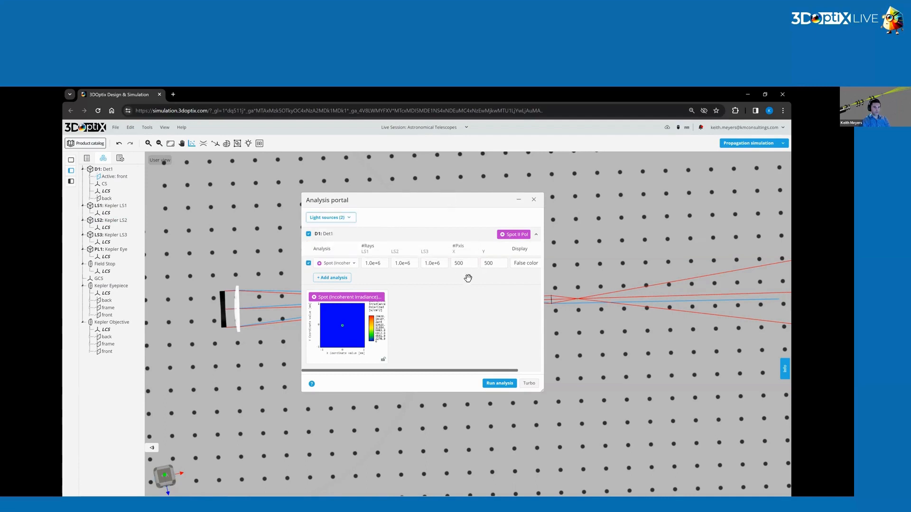
{"action": "left_click", "coordinate": [499, 385]}
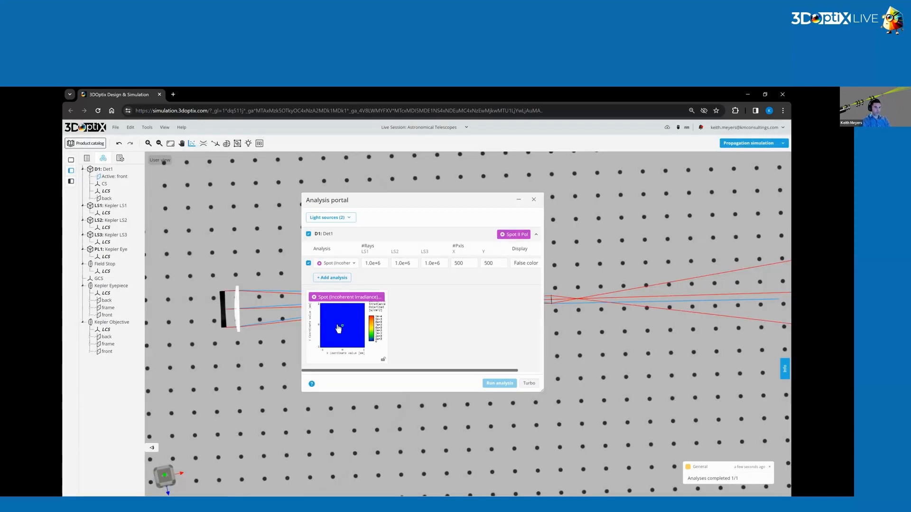
Inspect the spot result computed without LS2 in an enlarged, zoomed-in window, and close the analysis windows.
{"action": "left_click", "coordinate": [345, 328]}
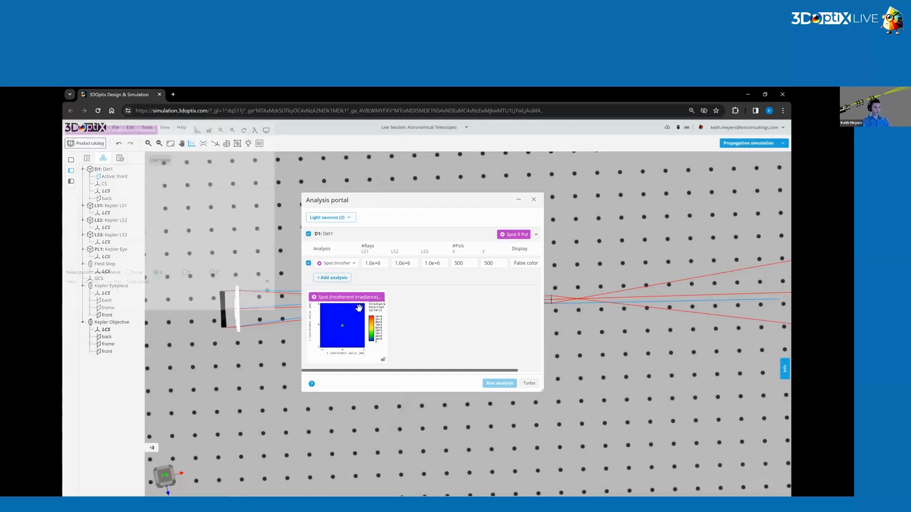
{"action": "left_click_drag", "start_coordinate": [614, 422], "coordinate": [704, 476]}
{"action": "scroll", "coordinate": [323, 279], "scroll_direction": "up", "scroll_amount": 4}
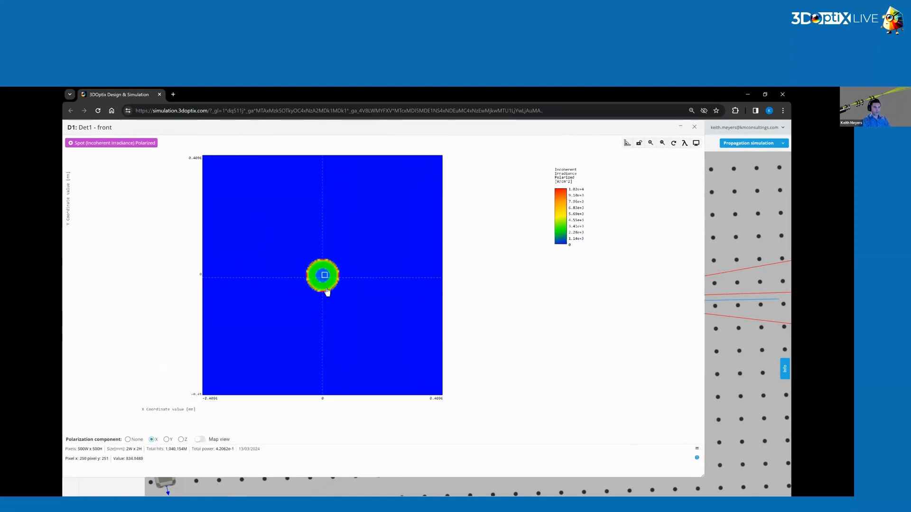
{"action": "scroll", "coordinate": [324, 283], "scroll_direction": "down", "scroll_amount": 4}
{"action": "left_click", "coordinate": [694, 128]}
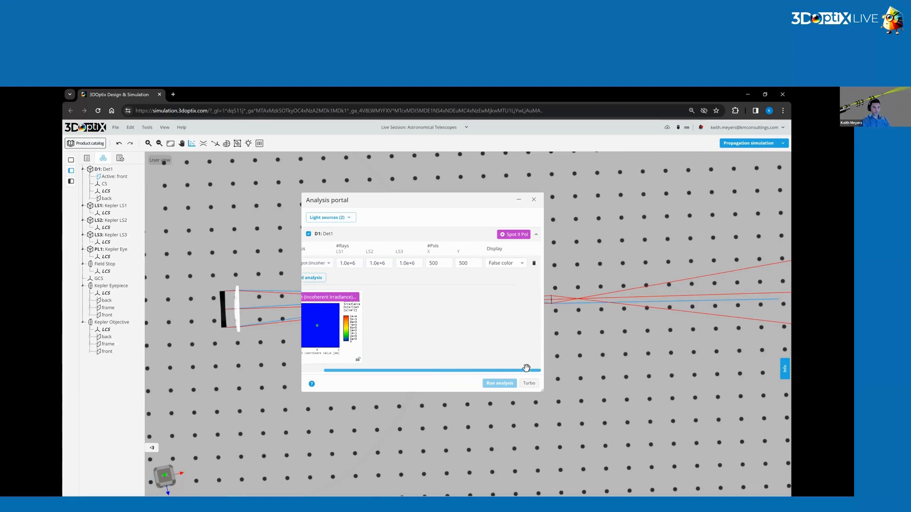
{"action": "left_click", "coordinate": [534, 200]}
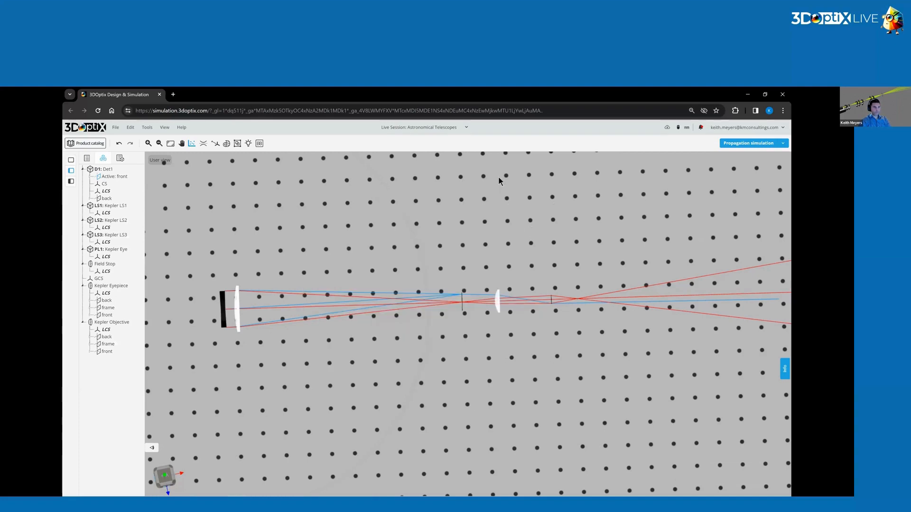
Set the Kepler LS2 light source's Y rotation to 0.05 degrees.
{"action": "left_click", "coordinate": [119, 237]}
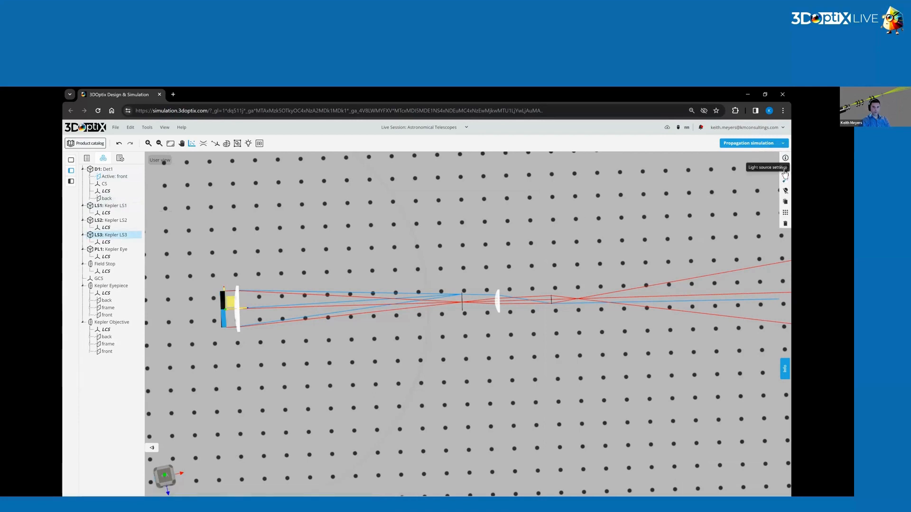
{"action": "left_click", "coordinate": [785, 169]}
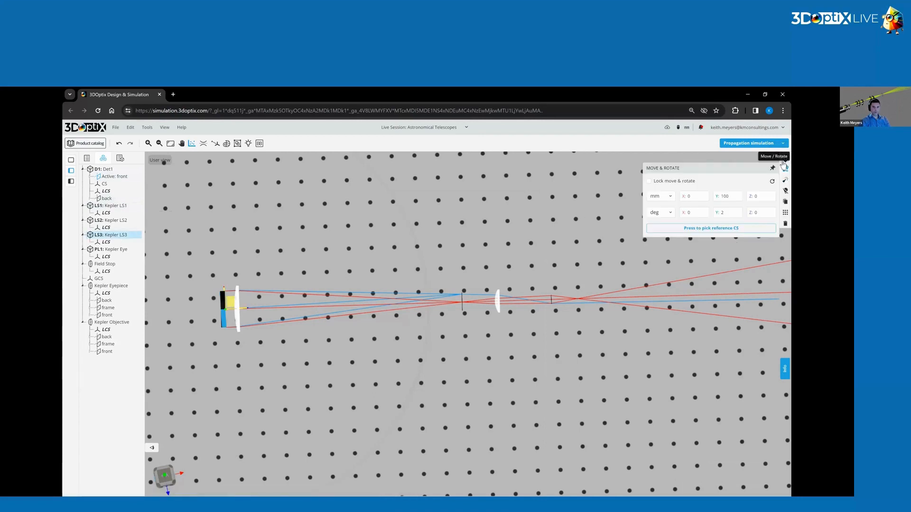
{"action": "left_click", "coordinate": [124, 225]}
{"action": "left_click", "coordinate": [785, 169]}
{"action": "left_click", "coordinate": [731, 212]}
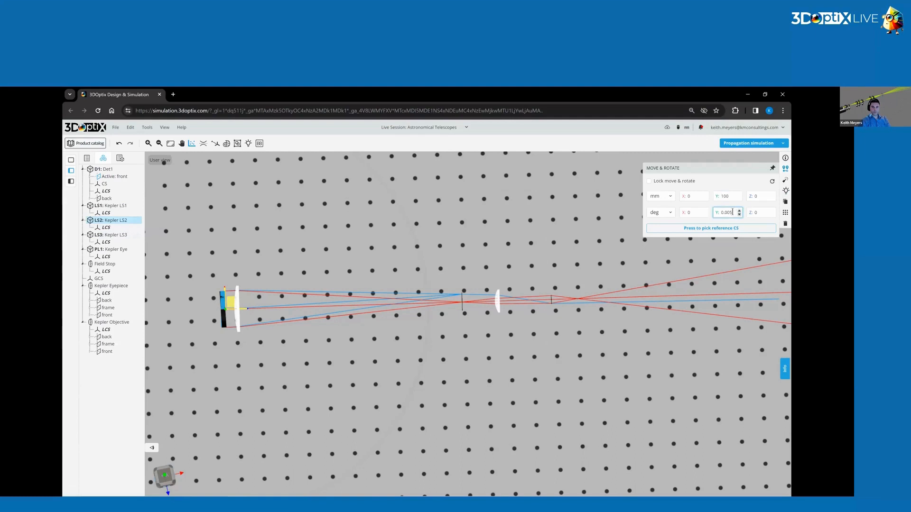
{"action": "key", "text": "Return"}
{"action": "left_click", "coordinate": [480, 238]}
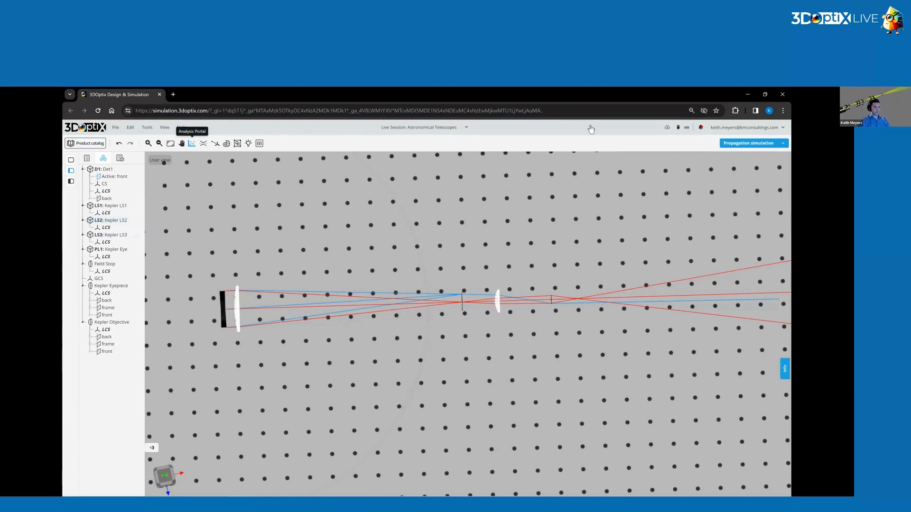
Run the Det1 spot analysis with only LS1 and LS3 selected, view the enlarged result and close it.
{"action": "left_click", "coordinate": [509, 384]}
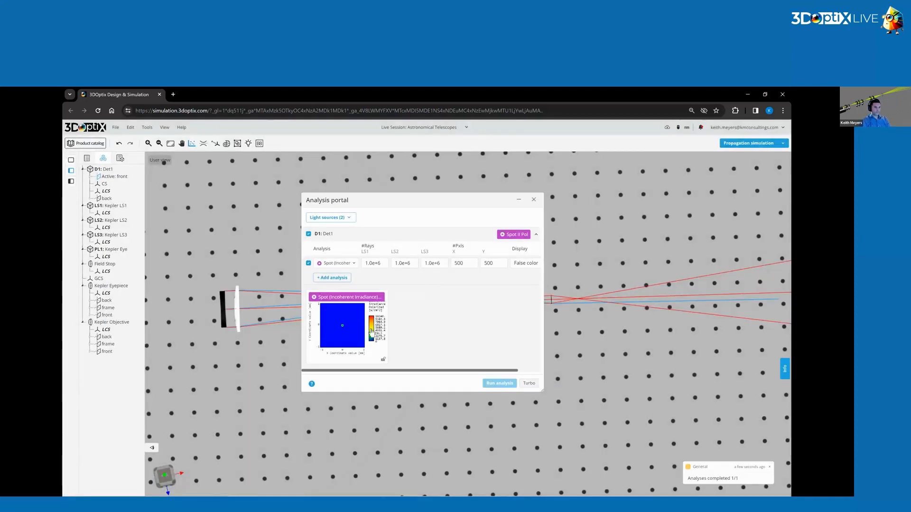
{"action": "left_click", "coordinate": [371, 331]}
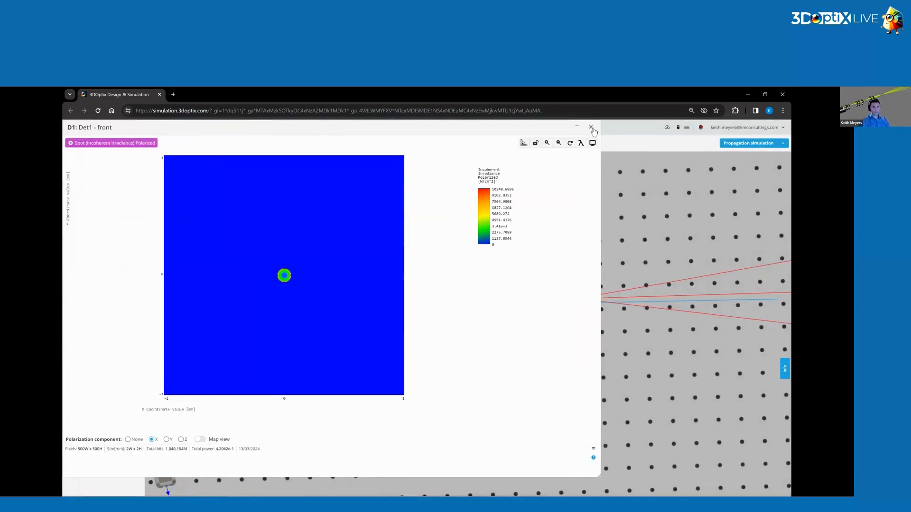
{"action": "left_click", "coordinate": [582, 144]}
{"action": "left_click", "coordinate": [590, 127]}
Include all light sources in the Det1 spot analysis and run it.
{"action": "left_click", "coordinate": [344, 219]}
{"action": "left_click", "coordinate": [325, 233]}
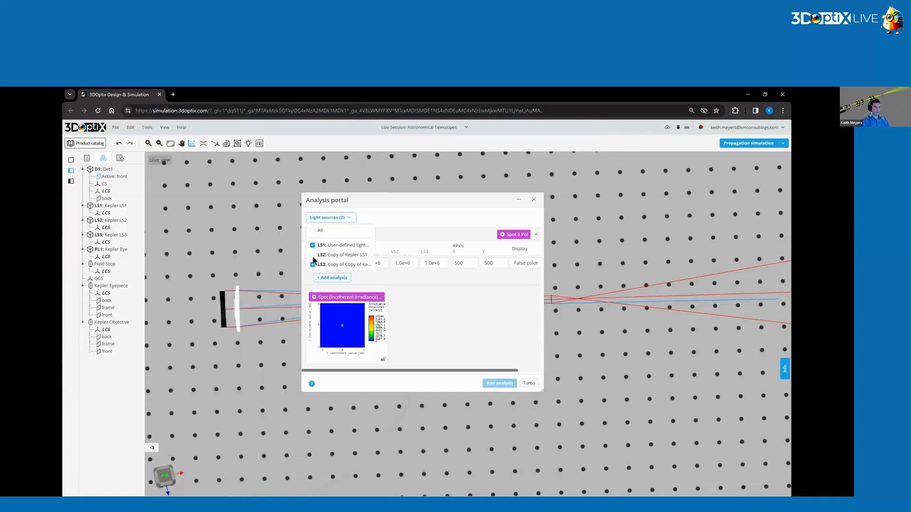
{"action": "left_click", "coordinate": [499, 382]}
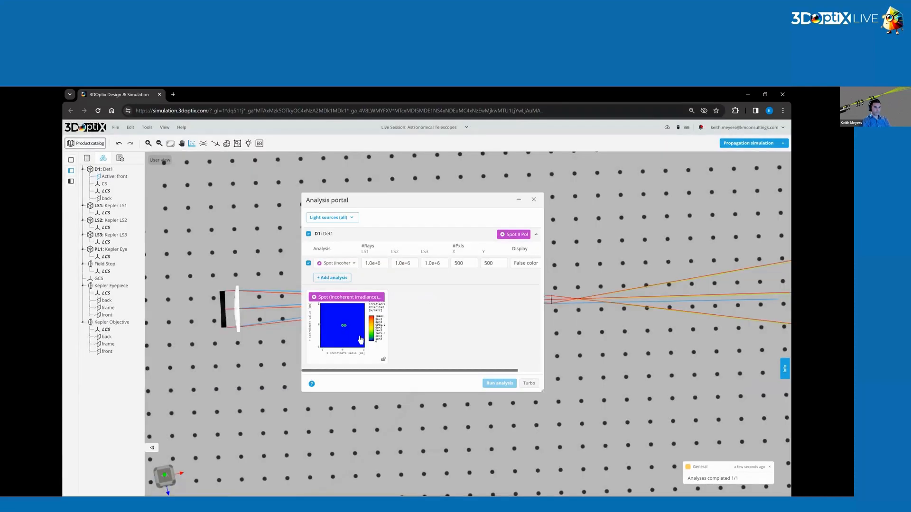
Open the all-source spot result in an enlarged window and zoom in on the two adjacent spots.
{"action": "left_click", "coordinate": [345, 296]}
{"action": "left_click_drag", "start_coordinate": [274, 317], "coordinate": [587, 477]}
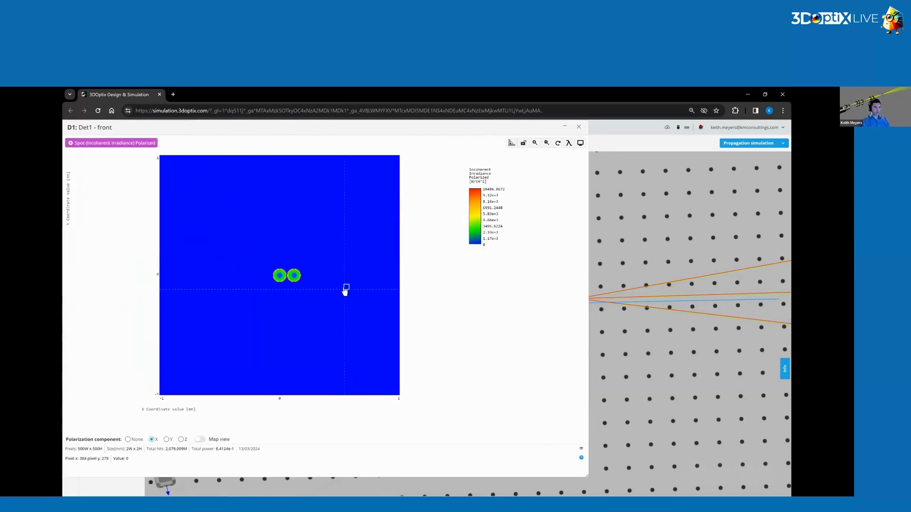
{"action": "scroll", "coordinate": [286, 274], "scroll_direction": "up", "scroll_amount": 6}
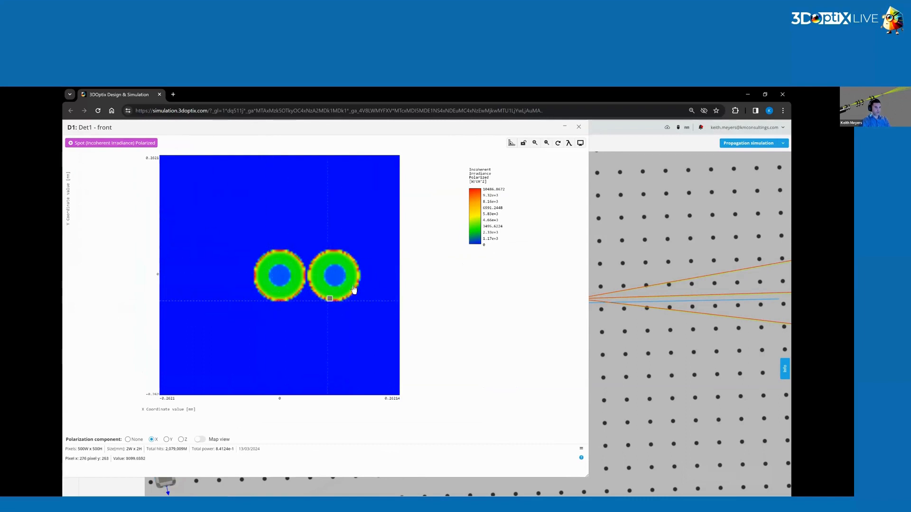
Plot cross-sections where the two spots meet, through their centre height, reposition the plot to examine it, and close the analysis windows.
{"action": "left_click", "coordinate": [308, 261]}
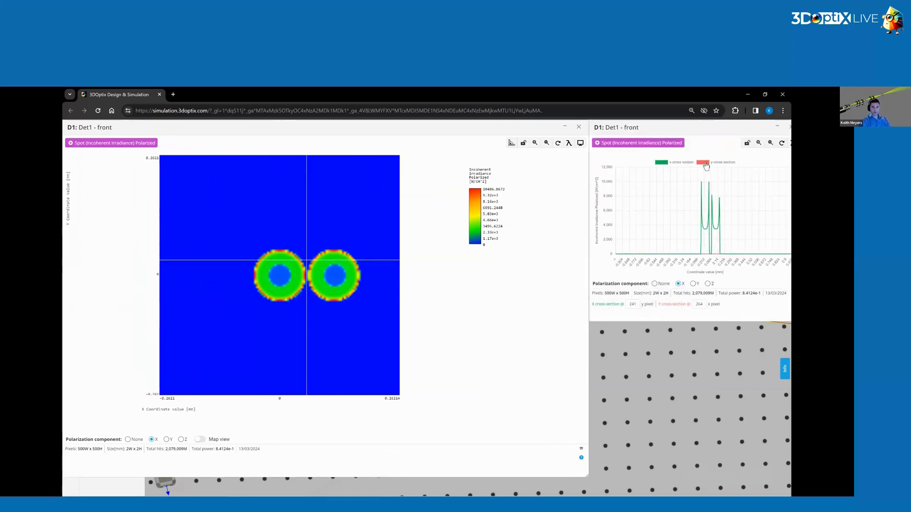
{"action": "left_click", "coordinate": [307, 276]}
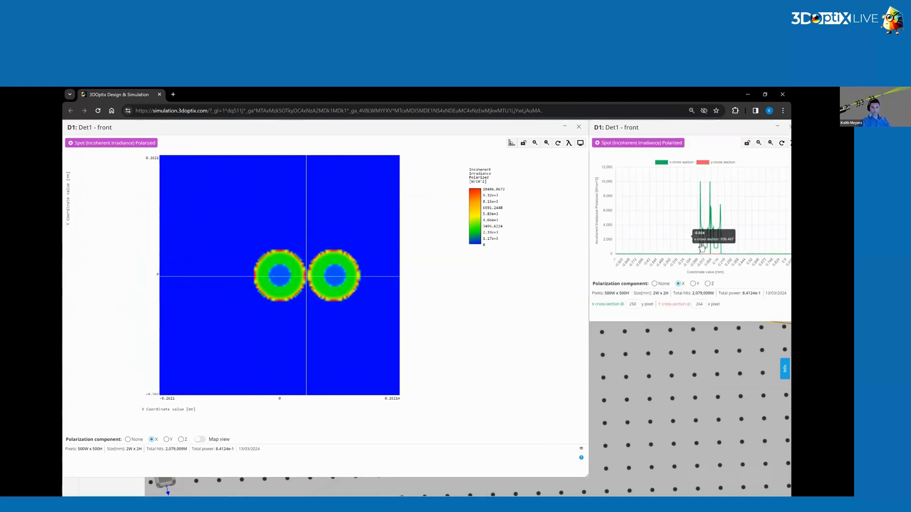
{"action": "left_click_drag", "start_coordinate": [713, 137], "coordinate": [591, 193]}
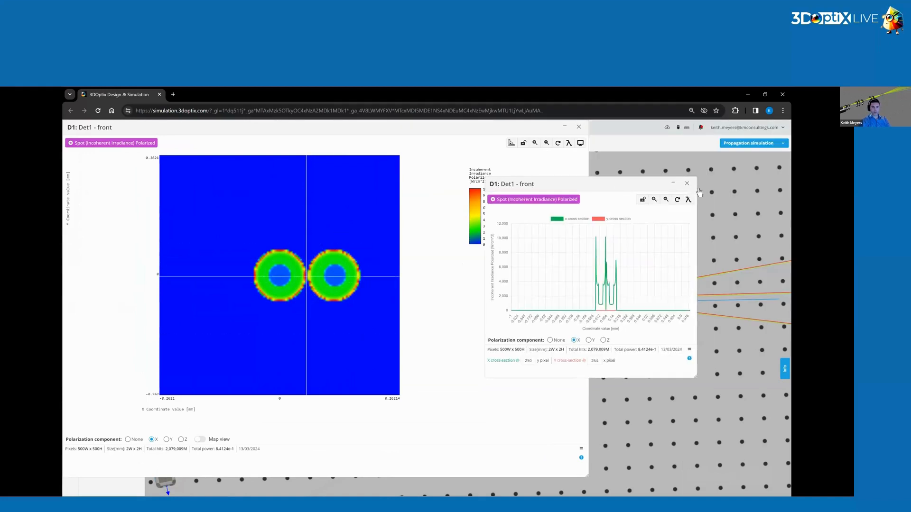
{"action": "left_click", "coordinate": [689, 184]}
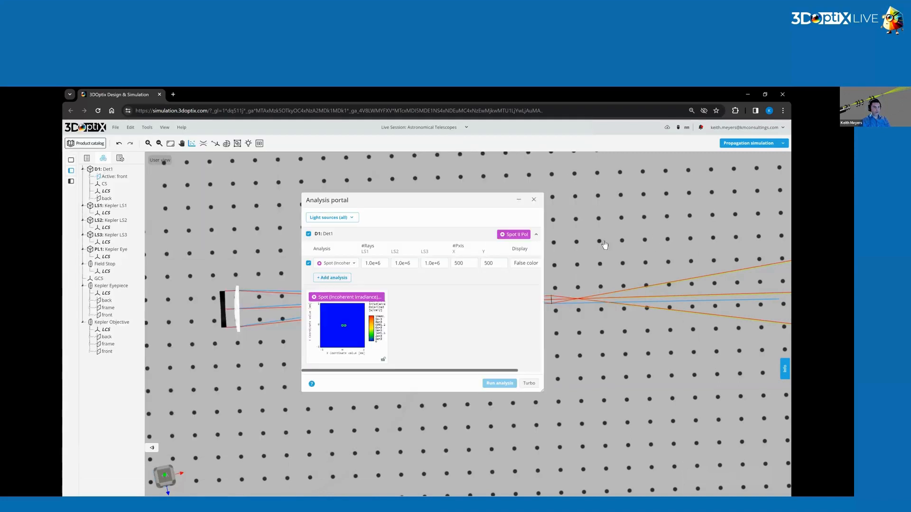
{"action": "left_click", "coordinate": [533, 200]}
Set the Kepler LS2 light source's Y rotation to 0.005 degrees and rerun the Det1 spot analysis with all sources.
{"action": "left_click", "coordinate": [111, 220]}
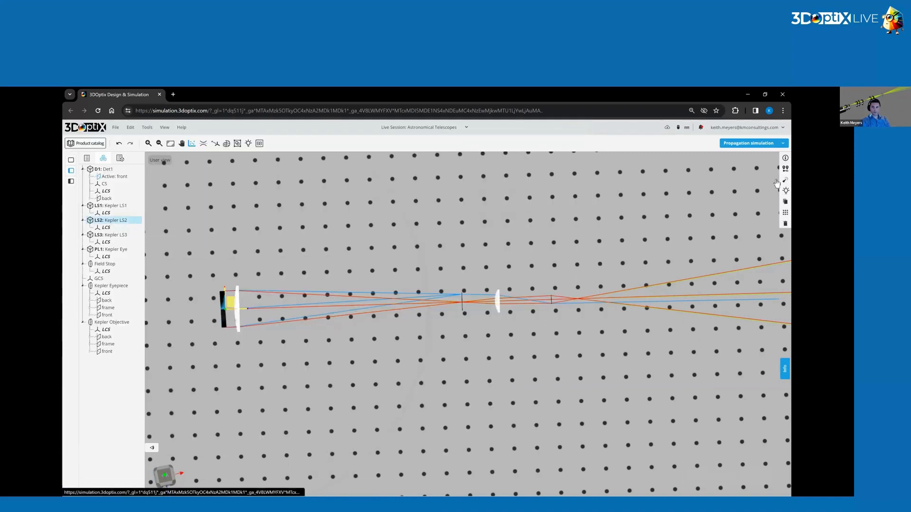
{"action": "left_click", "coordinate": [786, 170]}
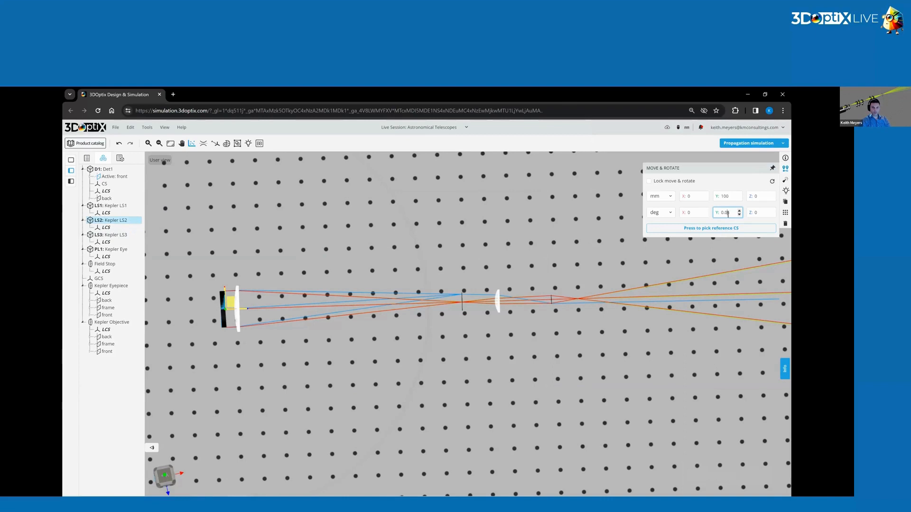
{"action": "left_click", "coordinate": [492, 275]}
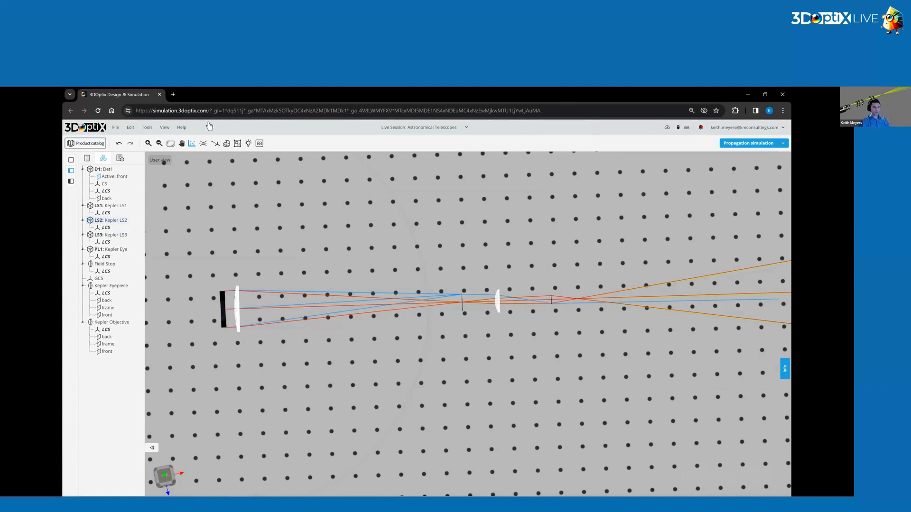
{"action": "left_click", "coordinate": [192, 144]}
{"action": "left_click", "coordinate": [500, 383]}
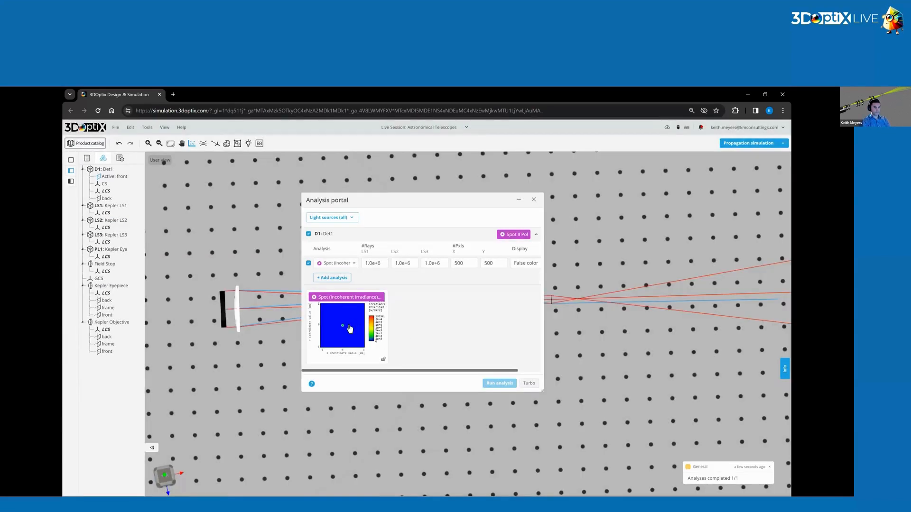
Enlarge and zoom into the overlapping spot result, plot cross-sections through its centre, and close the analysis windows.
{"action": "left_click", "coordinate": [350, 329]}
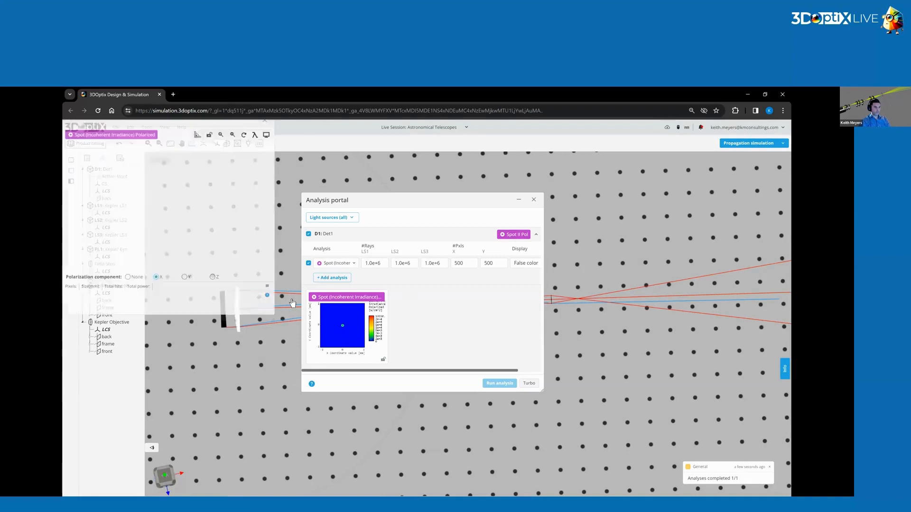
{"action": "left_click_drag", "start_coordinate": [274, 321], "coordinate": [654, 476]}
{"action": "scroll", "coordinate": [305, 280], "scroll_direction": "up", "scroll_amount": 5}
{"action": "scroll", "coordinate": [305, 281], "scroll_direction": "down", "scroll_amount": 3}
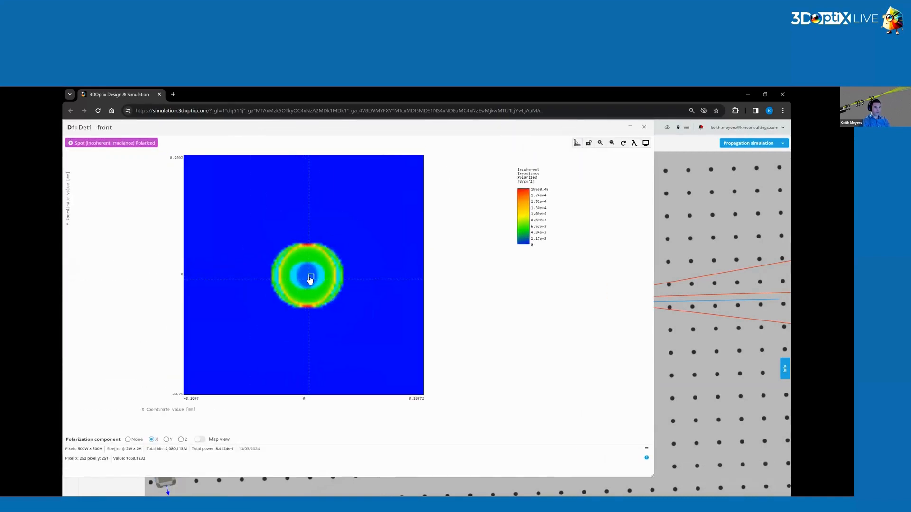
{"action": "left_click", "coordinate": [309, 281]}
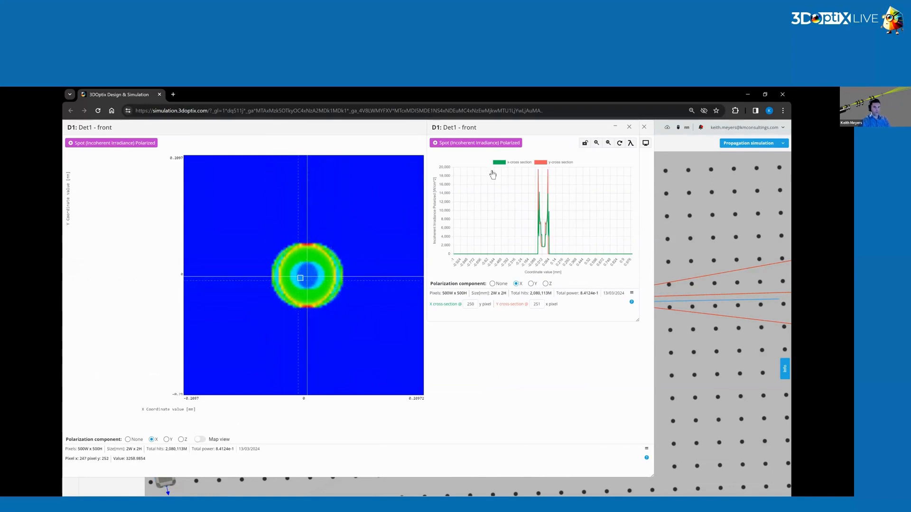
{"action": "left_click", "coordinate": [629, 127]}
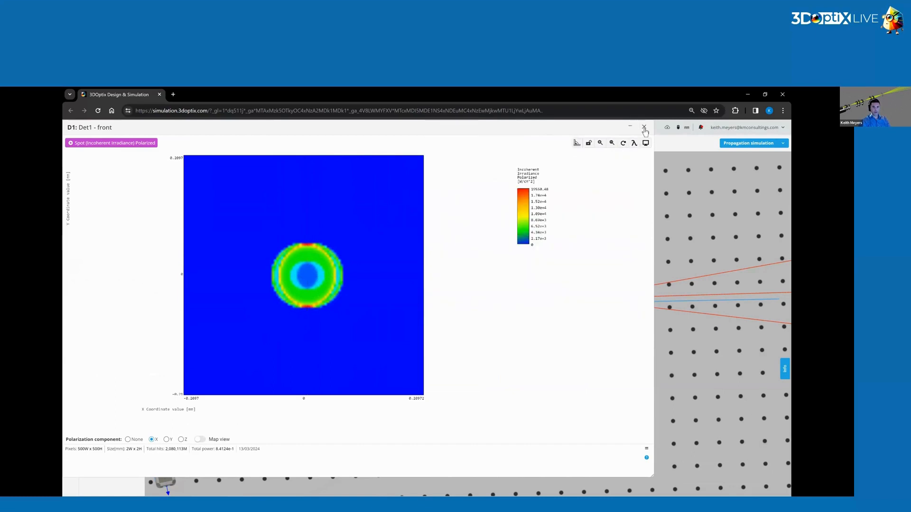
{"action": "left_click", "coordinate": [644, 128]}
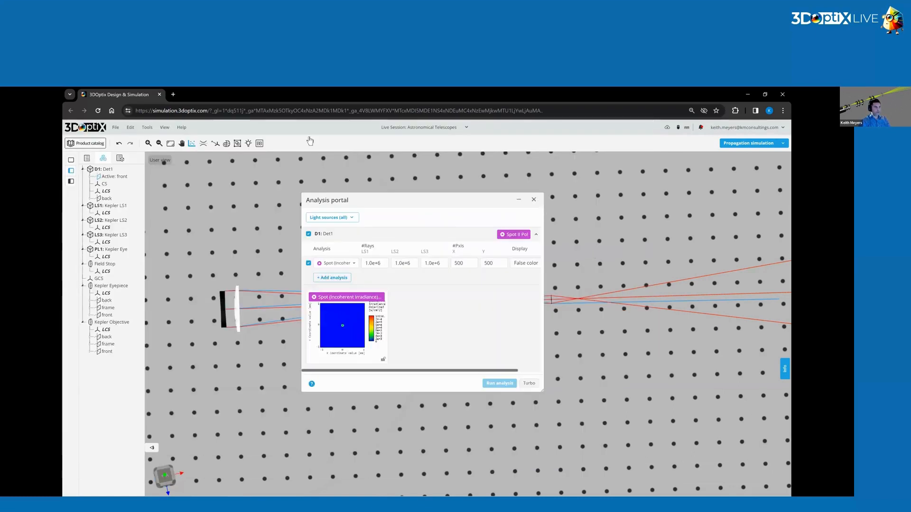
{"action": "left_click", "coordinate": [534, 199]}
Increase the Kepler LS2 light source's Y rotation slightly and rerun the Det1 spot analysis with all sources.
{"action": "left_click", "coordinate": [110, 220]}
{"action": "left_click", "coordinate": [784, 169]}
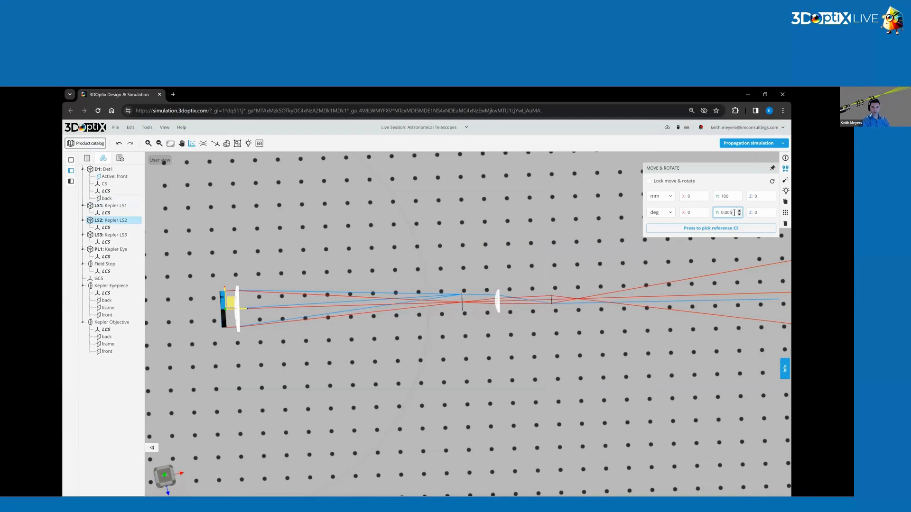
{"action": "key", "text": "Return"}
{"action": "left_click", "coordinate": [322, 205]}
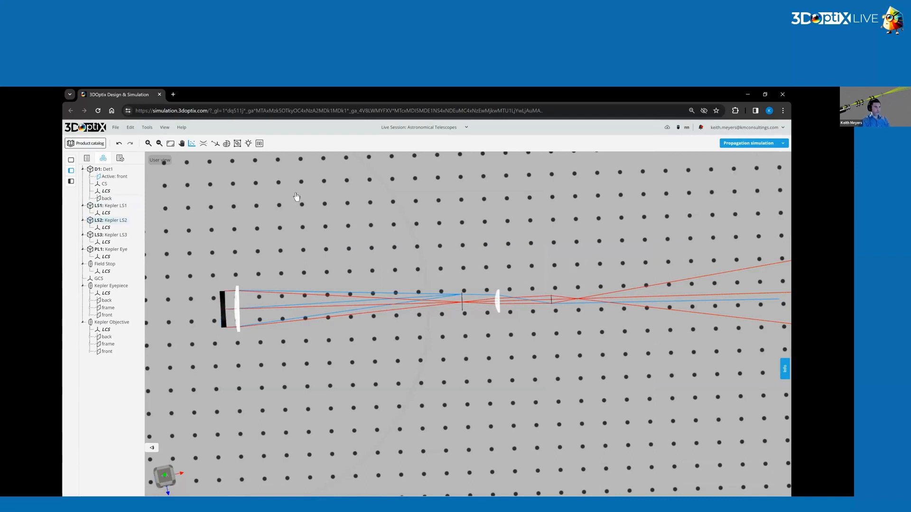
{"action": "left_click", "coordinate": [191, 143]}
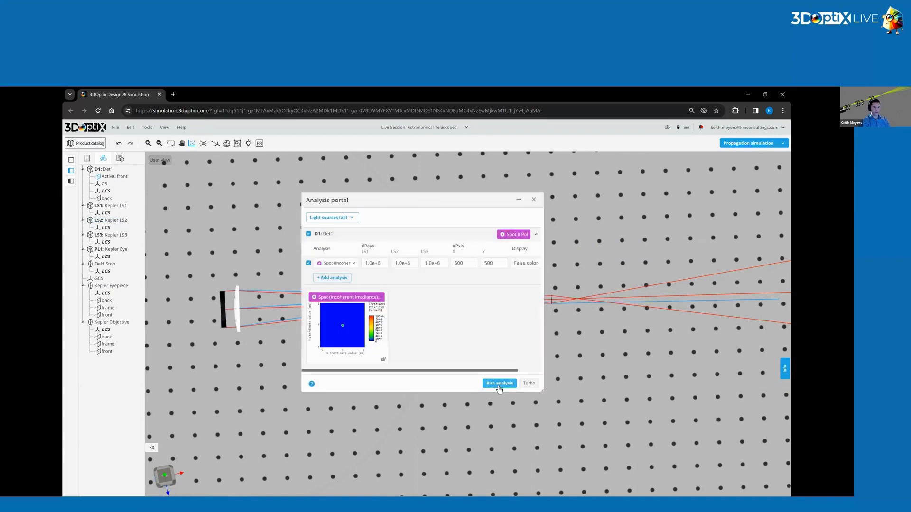
{"action": "left_click", "coordinate": [500, 383]}
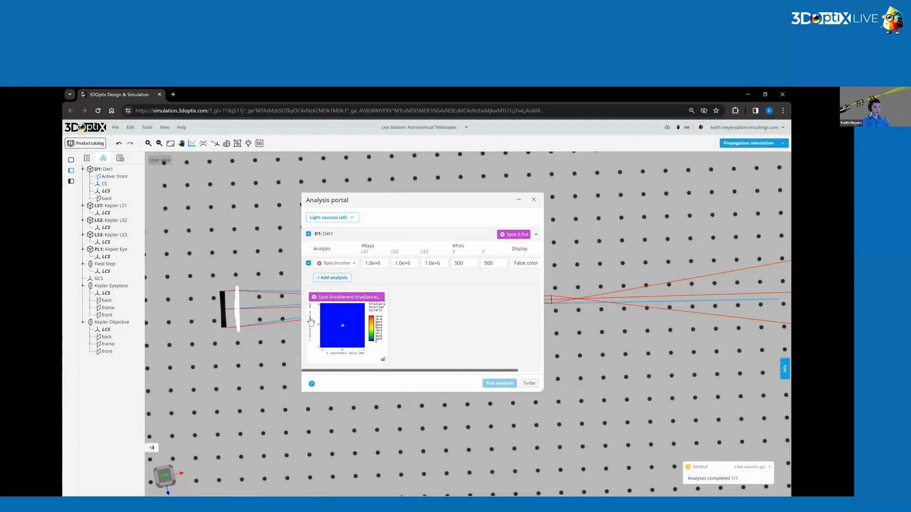
Open the new Det1 spot result, zoom in to inspect how the two spots overlap, and close the result window.
{"action": "left_click", "coordinate": [311, 321]}
{"action": "scroll", "coordinate": [309, 287], "scroll_direction": "up", "scroll_amount": 5}
{"action": "scroll", "coordinate": [319, 246], "scroll_direction": "down", "scroll_amount": 3}
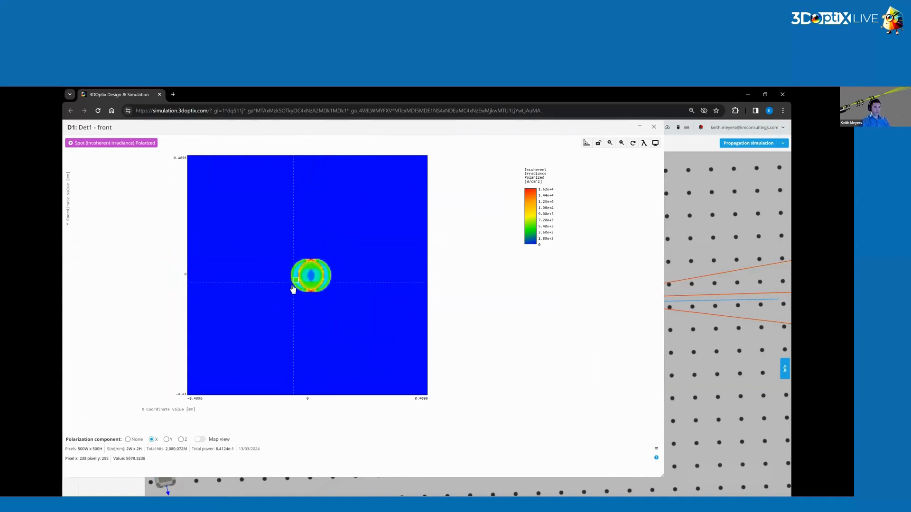
{"action": "left_click", "coordinate": [654, 126]}
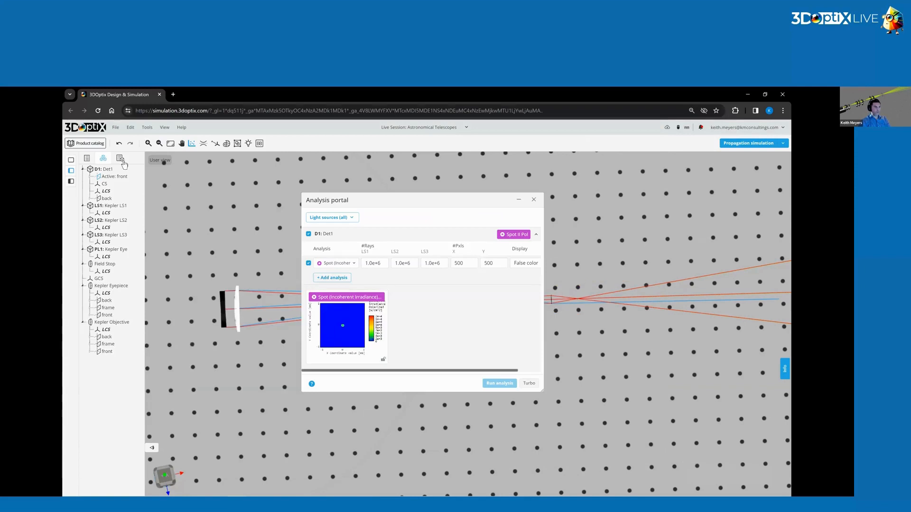
Set the Kepler LS2 light source's Y rotation to 0.03 degrees and rerun the Det1 spot analysis.
{"action": "left_click", "coordinate": [111, 220]}
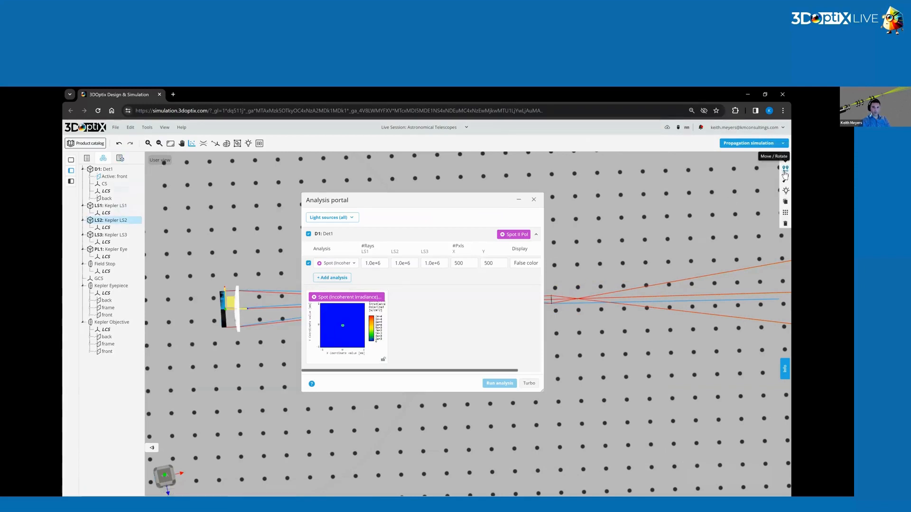
{"action": "left_click", "coordinate": [785, 169]}
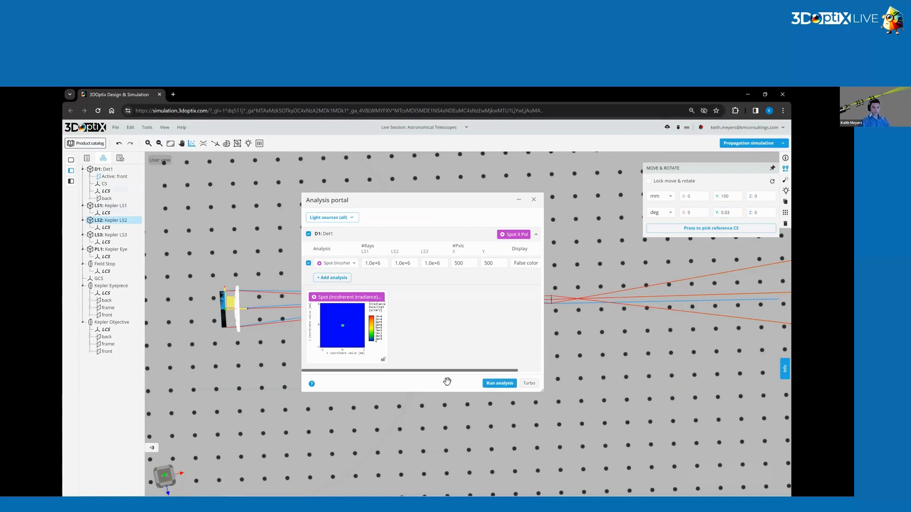
{"action": "left_click", "coordinate": [498, 384]}
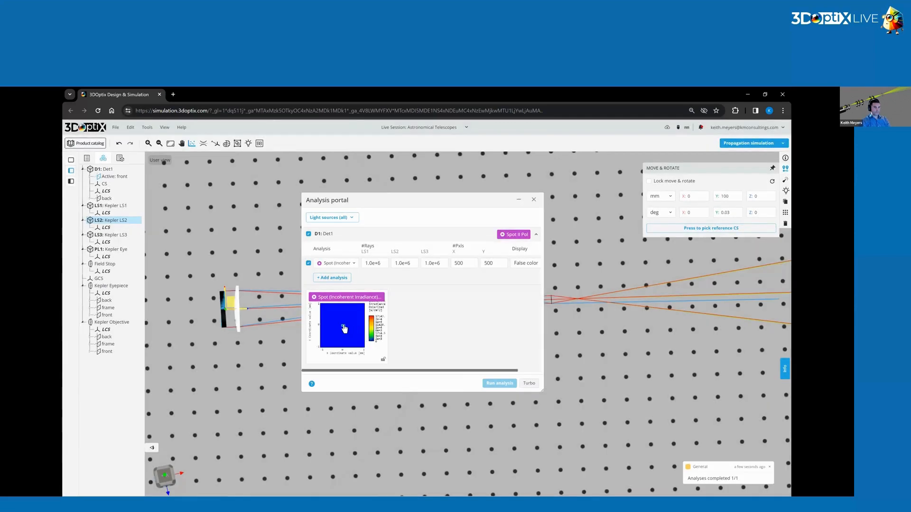
Open the enlarged spot result, zoom in on the partly overlapping spots, and plot cross-sections through the centre of their overlap.
{"action": "left_click", "coordinate": [344, 329]}
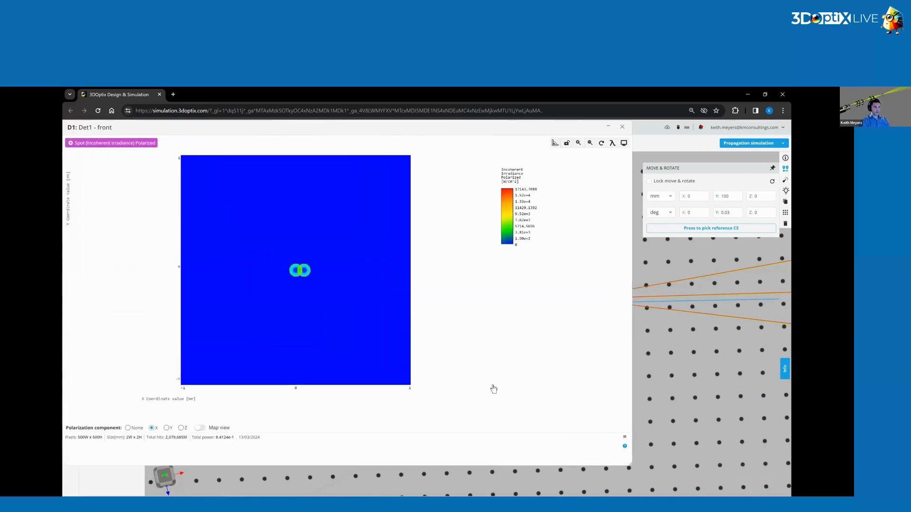
{"action": "scroll", "coordinate": [330, 290], "scroll_direction": "up", "scroll_amount": 5}
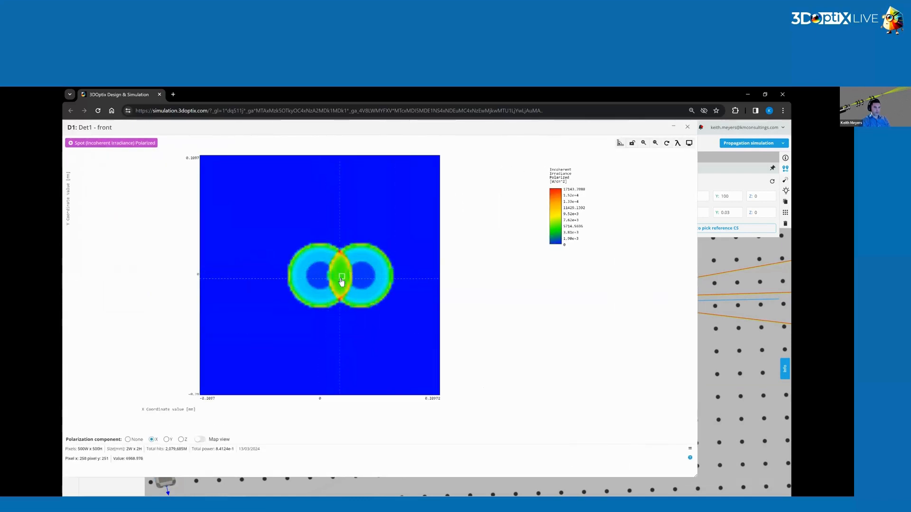
{"action": "left_click", "coordinate": [342, 281]}
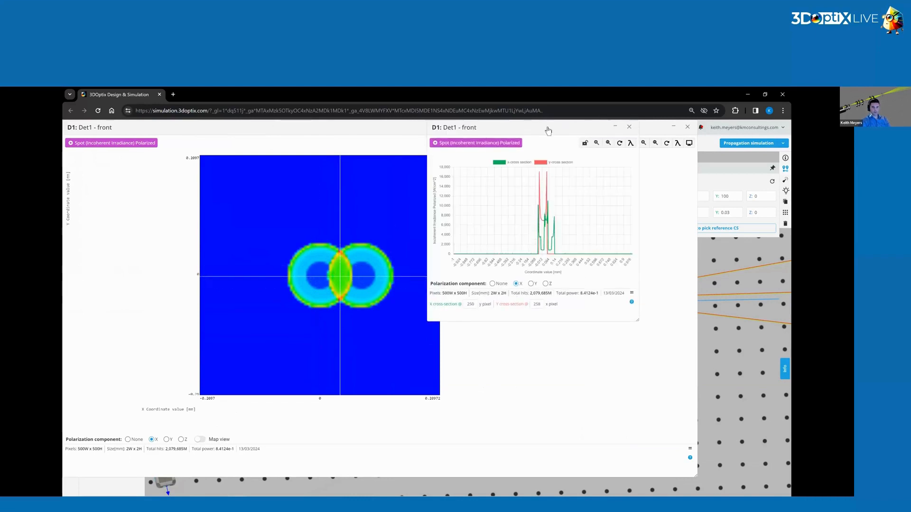
Hide the y cross-section curve to inspect the x cross-section alone, and close the plot, spot result and analysis portal.
{"action": "left_click", "coordinate": [542, 165]}
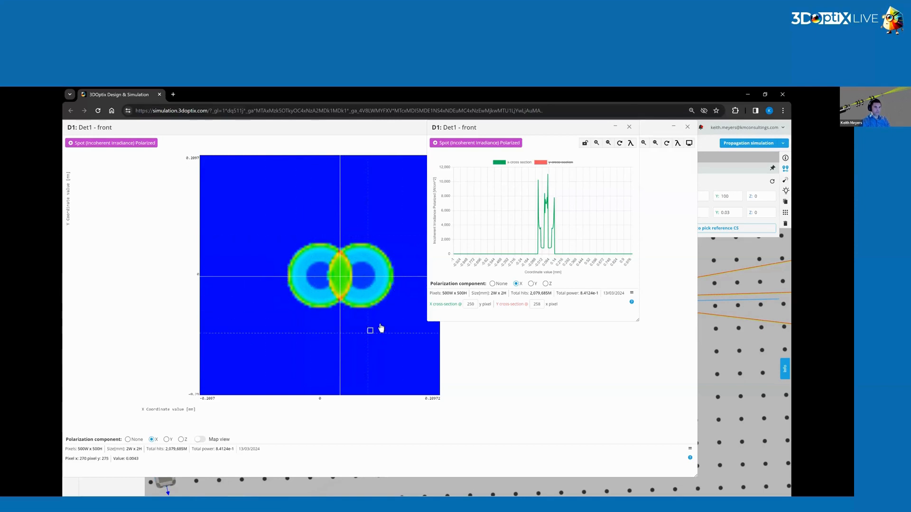
{"action": "left_click", "coordinate": [629, 127]}
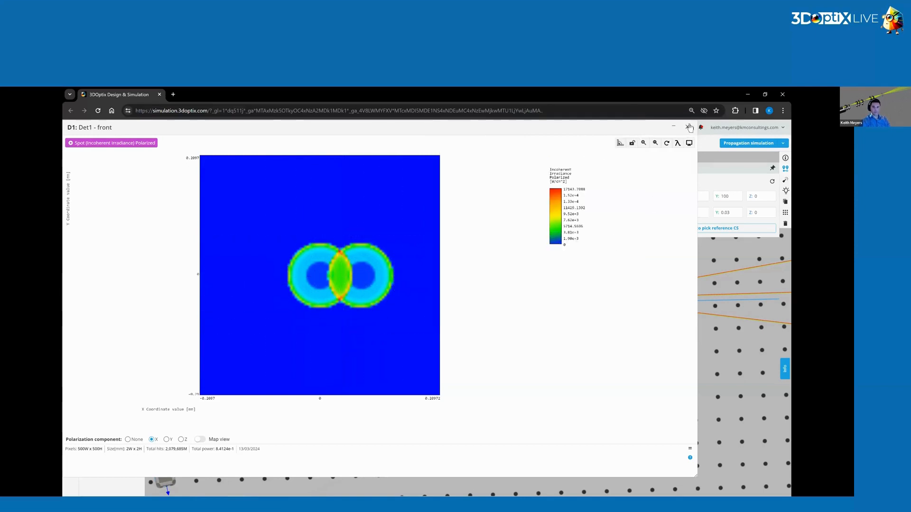
{"action": "key", "text": "Escape"}
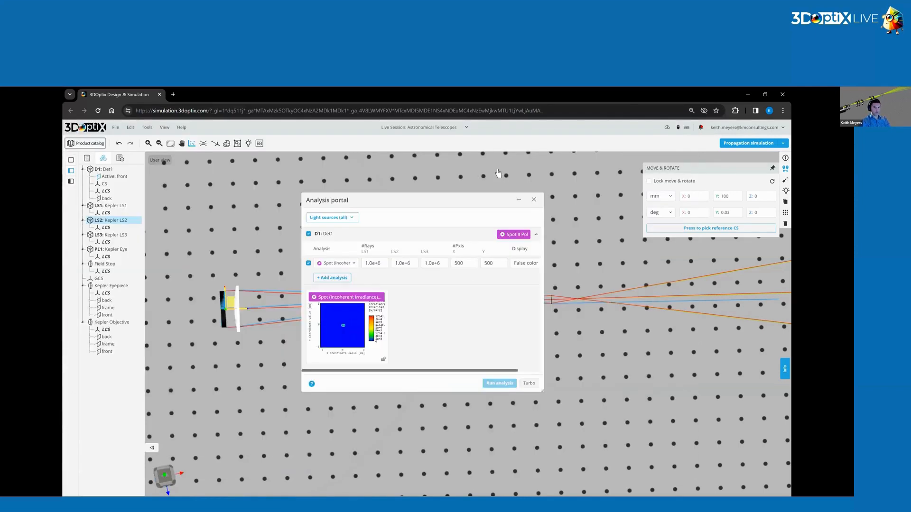
{"action": "left_click", "coordinate": [533, 200]}
{"action": "left_click", "coordinate": [575, 212]}
Check the part information of the Kepler Objective and Kepler Eyepiece lenses for their diameters and focal lengths.
{"action": "scroll", "coordinate": [479, 269], "scroll_direction": "down", "scroll_amount": 3}
{"action": "mouse_move", "coordinate": [407, 284]}
{"action": "left_mouse_down"}
{"action": "mouse_move", "coordinate": [396, 306]}
{"action": "mouse_move", "coordinate": [395, 285]}
{"action": "left_mouse_up"}
{"action": "scroll", "coordinate": [395, 285], "scroll_direction": "up", "scroll_amount": 3}
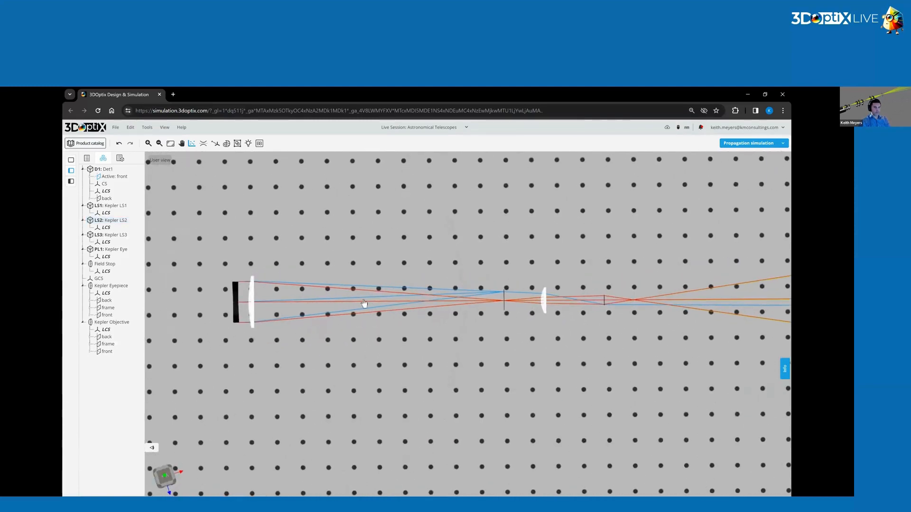
{"action": "left_click_drag", "start_coordinate": [451, 360], "coordinate": [277, 323]}
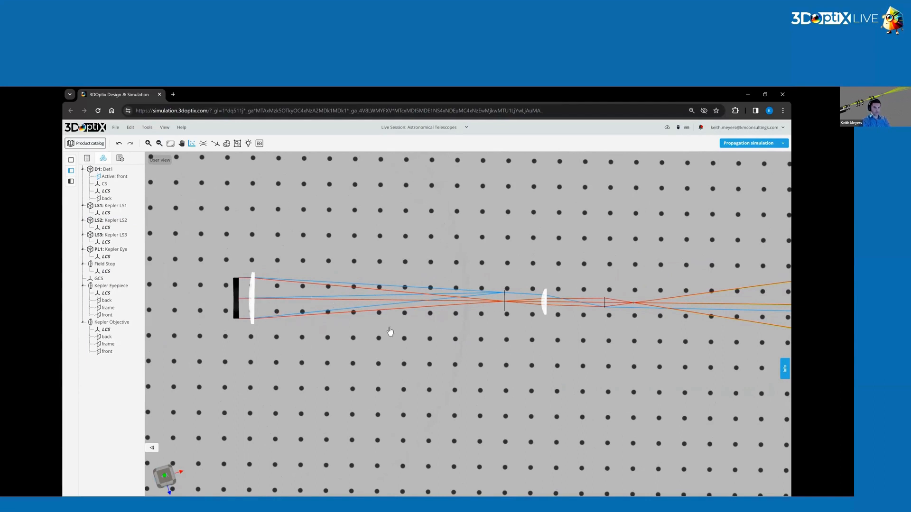
{"action": "scroll", "coordinate": [398, 291], "scroll_direction": "down", "scroll_amount": 3}
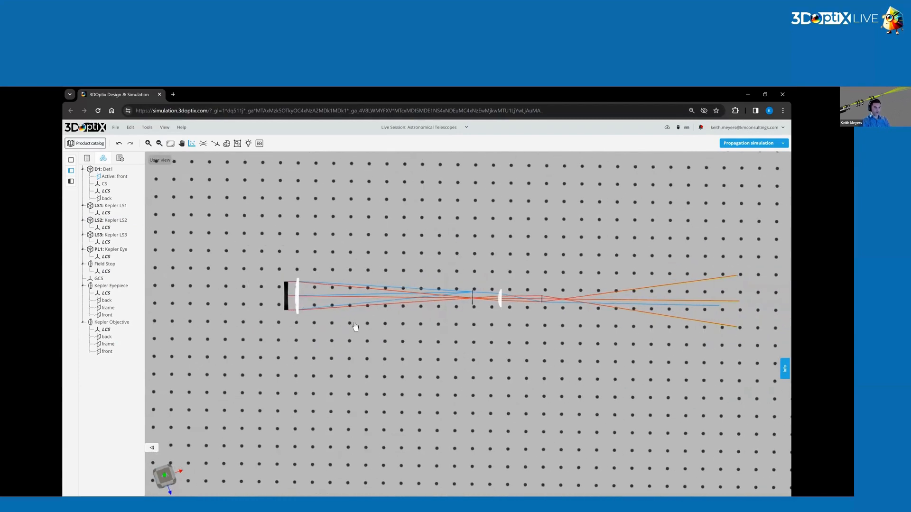
{"action": "scroll", "coordinate": [412, 301], "scroll_direction": "up", "scroll_amount": 3}
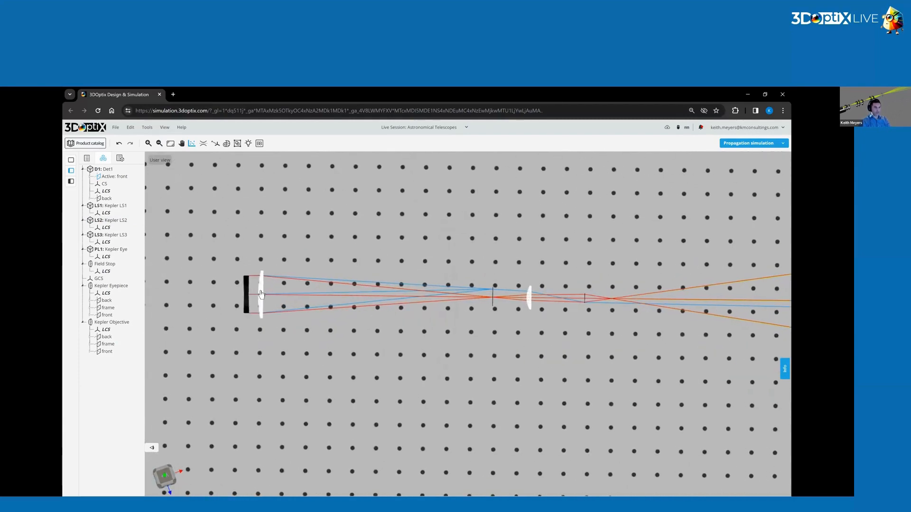
{"action": "left_click", "coordinate": [263, 295]}
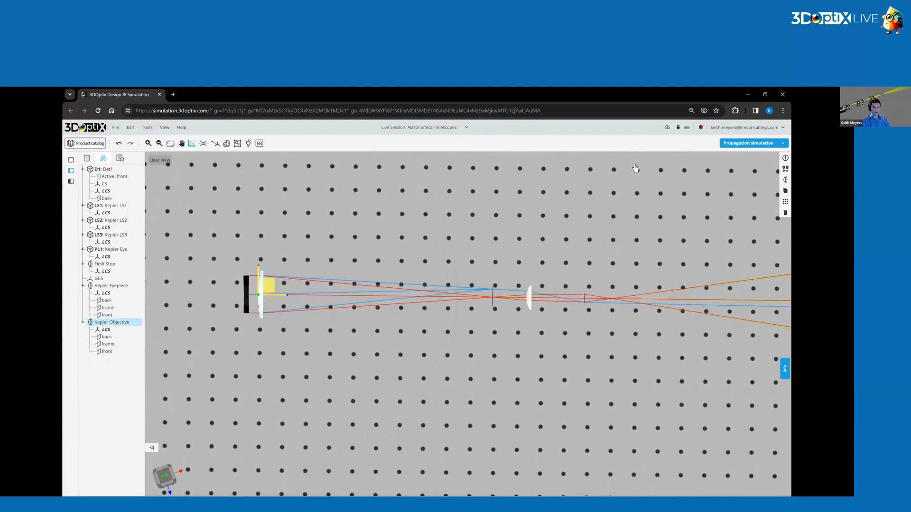
{"action": "left_click", "coordinate": [785, 158]}
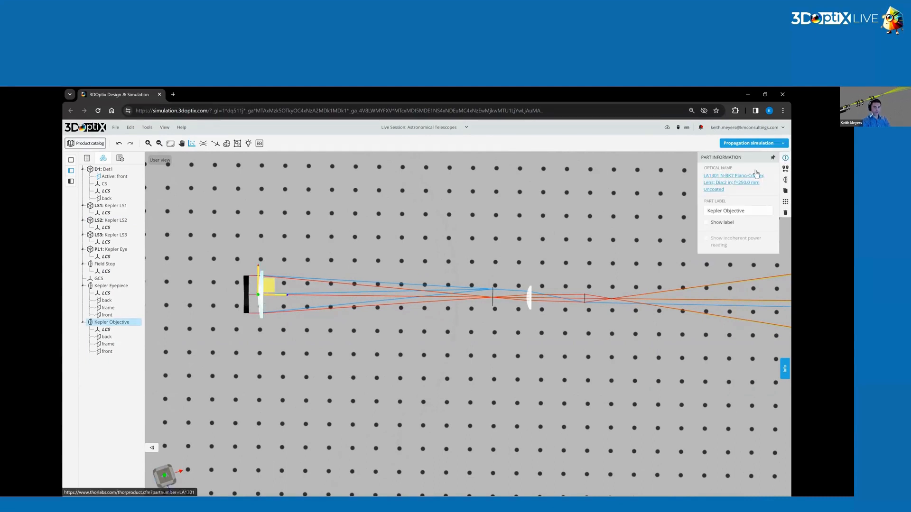
{"action": "left_click", "coordinate": [529, 298]}
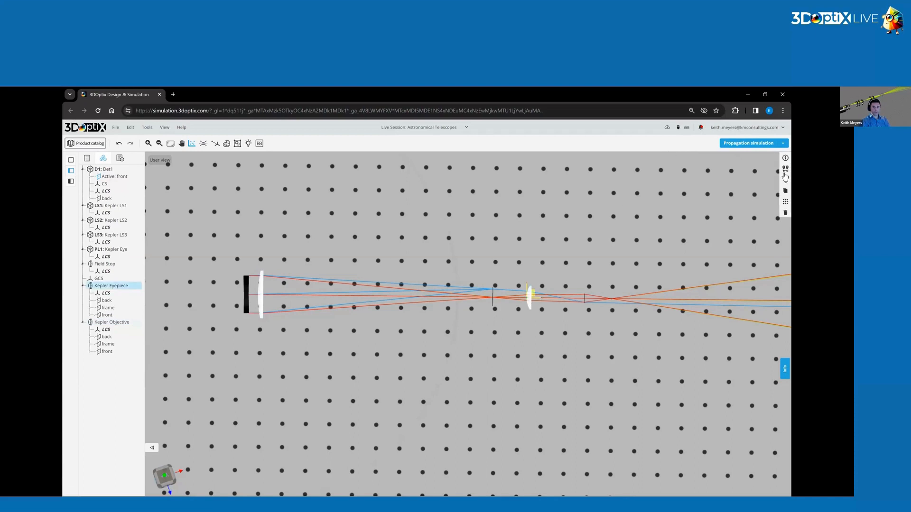
{"action": "left_click", "coordinate": [785, 158]}
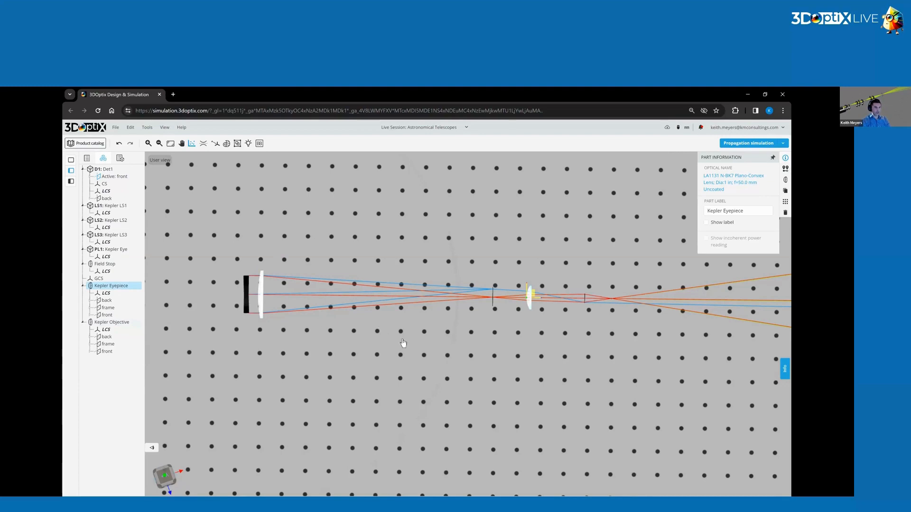
Add a new light source on an empty area of the optical table, away from the Kepler telescope.
{"action": "left_click", "coordinate": [436, 342]}
{"action": "scroll", "coordinate": [430, 329], "scroll_direction": "down", "scroll_amount": 3}
{"action": "left_click_drag", "start_coordinate": [426, 311], "coordinate": [549, 347]}
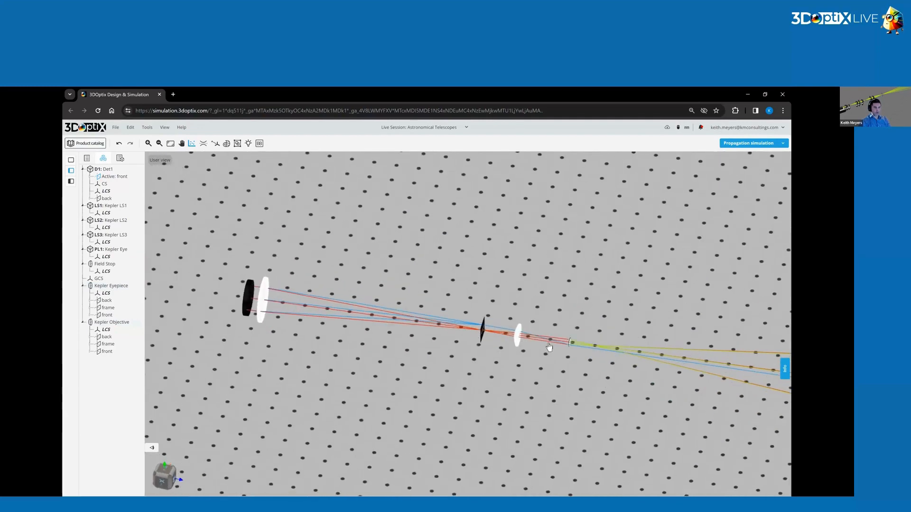
{"action": "left_click_drag", "start_coordinate": [417, 369], "coordinate": [414, 374]}
{"action": "scroll", "coordinate": [415, 375], "scroll_direction": "down", "scroll_amount": 4}
{"action": "right_click_drag", "start_coordinate": [472, 311], "coordinate": [484, 484]}
{"action": "left_click_drag", "start_coordinate": [517, 275], "coordinate": [574, 216]}
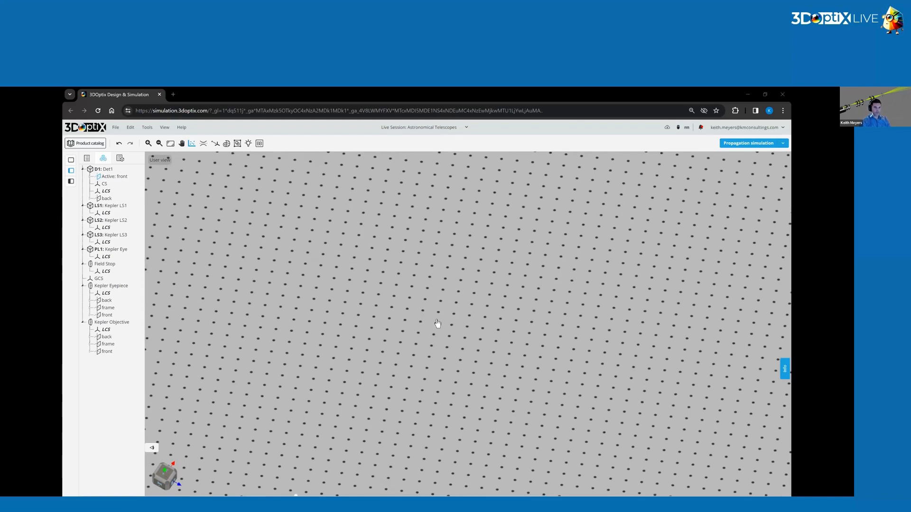
{"action": "scroll", "coordinate": [437, 325], "scroll_direction": "up", "scroll_amount": 5}
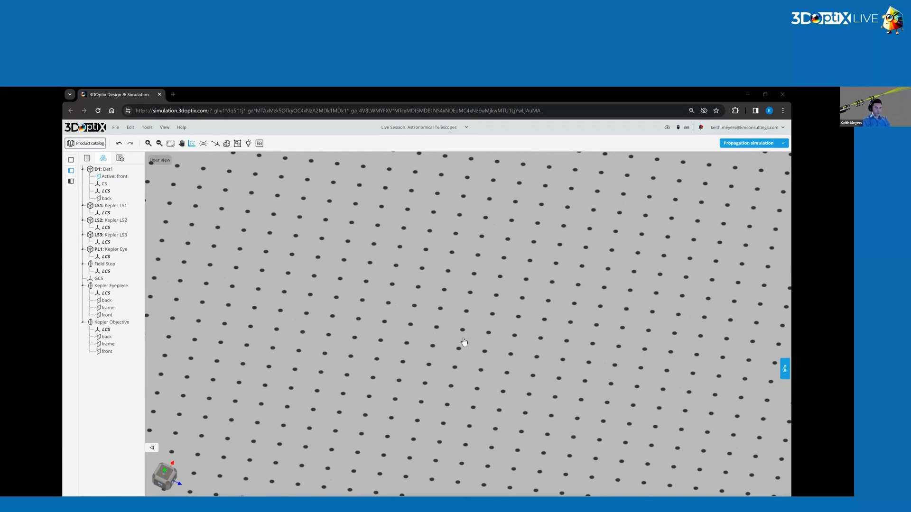
{"action": "left_click_drag", "start_coordinate": [468, 332], "coordinate": [454, 298]}
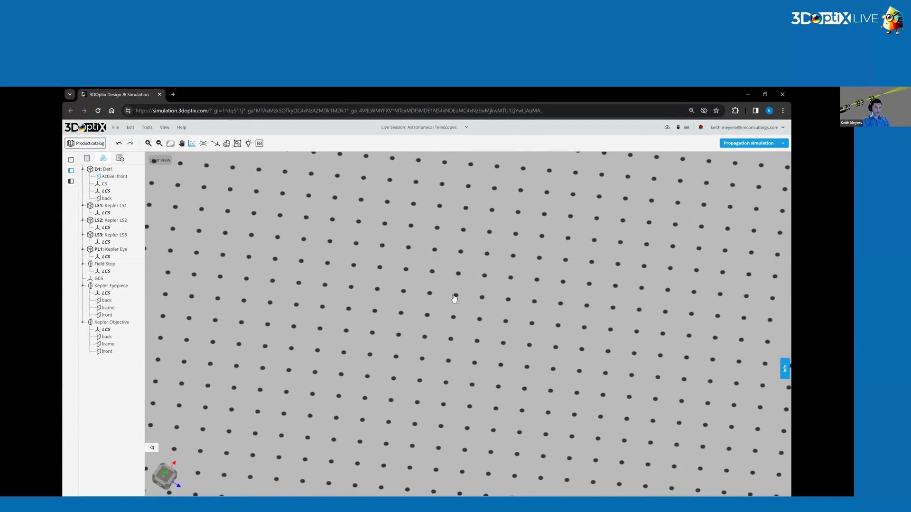
{"action": "right_click", "coordinate": [401, 314]}
{"action": "left_click", "coordinate": [409, 327]}
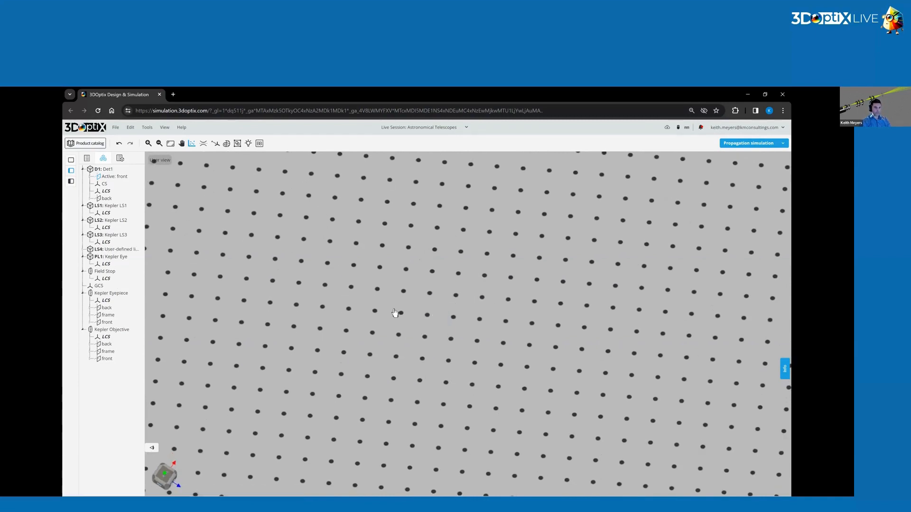
Label the newly added light source Newtonian LS1.
{"action": "left_click", "coordinate": [395, 316]}
{"action": "left_click", "coordinate": [785, 158]}
{"action": "left_click", "coordinate": [722, 178]}
{"action": "type", "text": "New"}
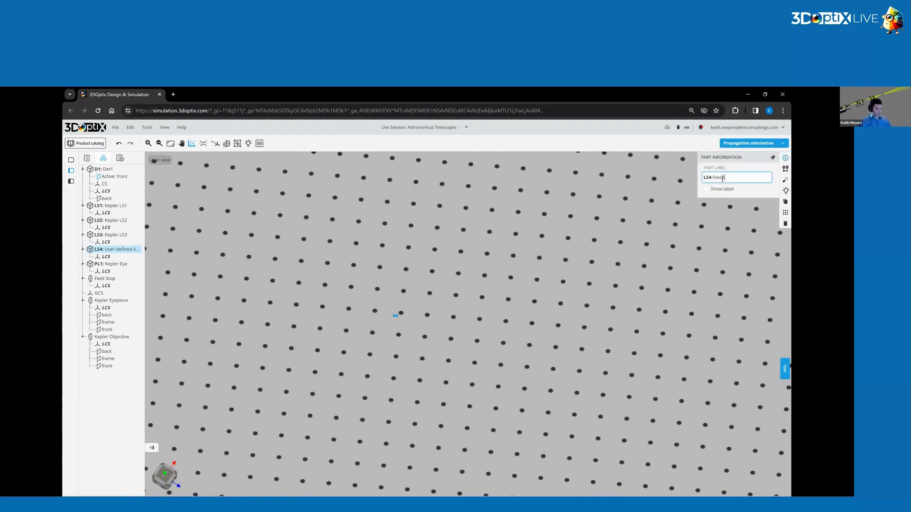
{"action": "type", "text": "tonian LS1"}
{"action": "key", "text": "Return"}
Set the Newtonian LS1 source's X position to 500 mm and change its Z position.
{"action": "left_click", "coordinate": [785, 168]}
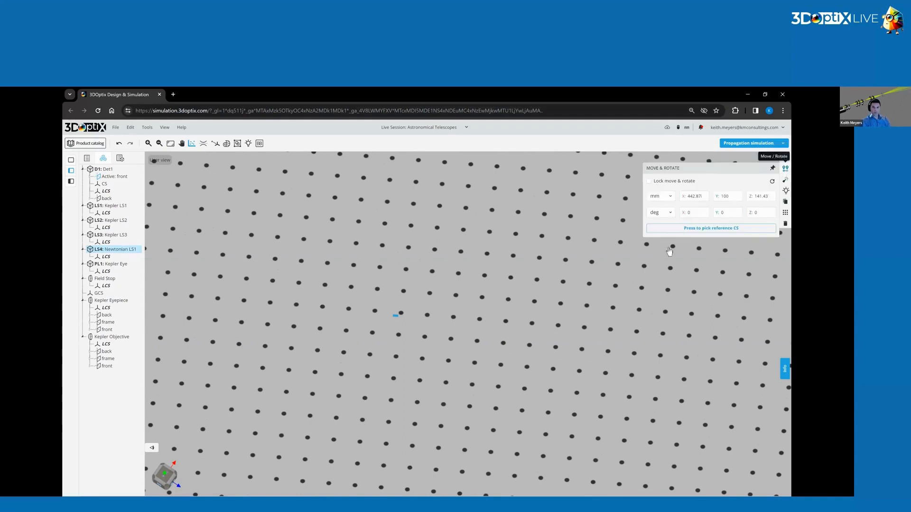
{"action": "left_click", "coordinate": [694, 197]}
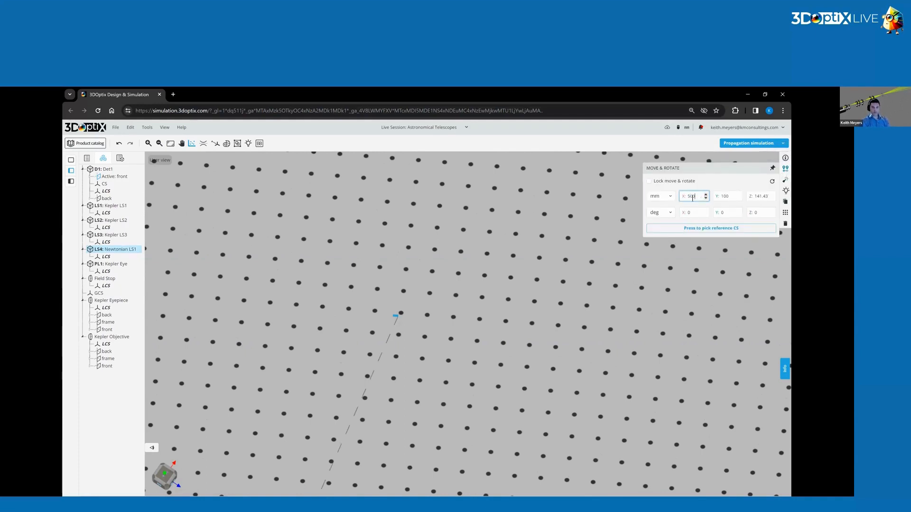
{"action": "type", "text": "500"}
{"action": "left_click", "coordinate": [758, 200]}
{"action": "double_click", "coordinate": [760, 195]}
{"action": "key", "text": "Return"}
{"action": "scroll", "coordinate": [527, 287], "scroll_direction": "down", "scroll_amount": 3}
{"action": "scroll", "coordinate": [416, 320], "scroll_direction": "up", "scroll_amount": 3}
Change the ray color of the Newtonian LS1 source to red.
{"action": "left_click", "coordinate": [784, 176]}
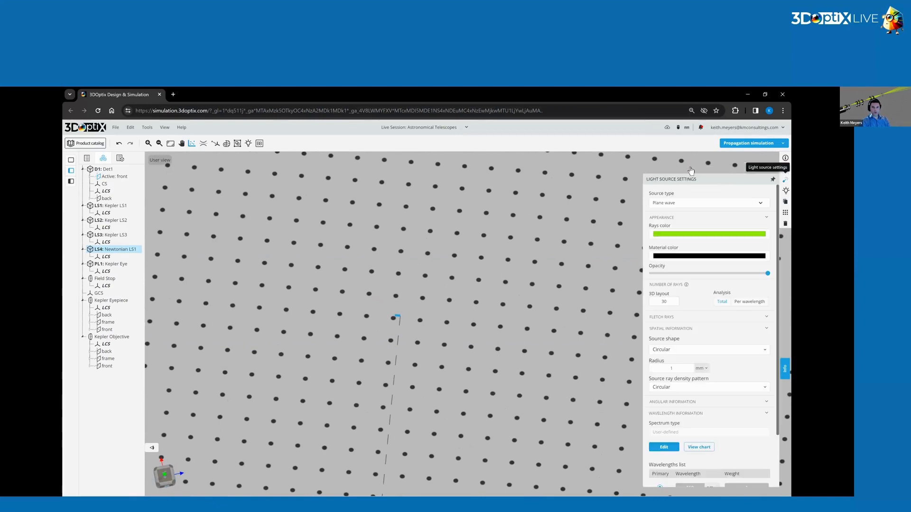
{"action": "left_click", "coordinate": [731, 234]}
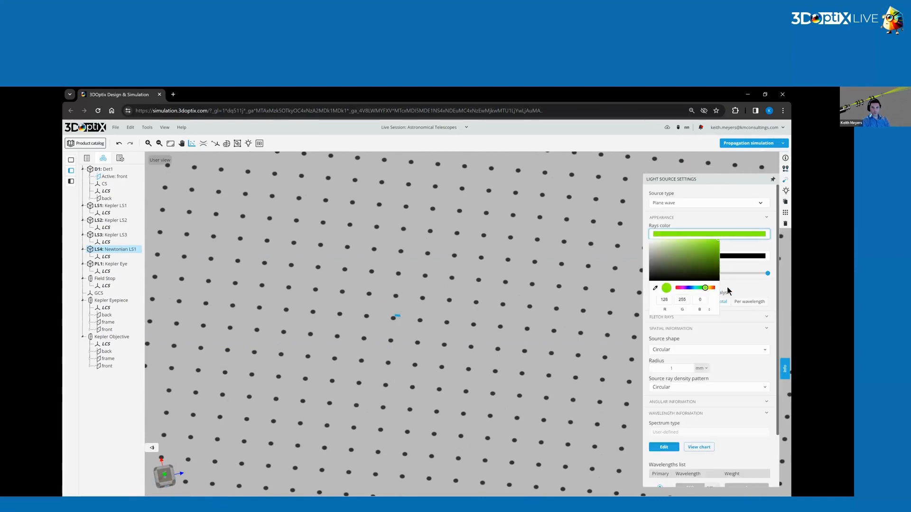
{"action": "key", "text": "alt+Tab"}
{"action": "left_click", "coordinate": [721, 237]}
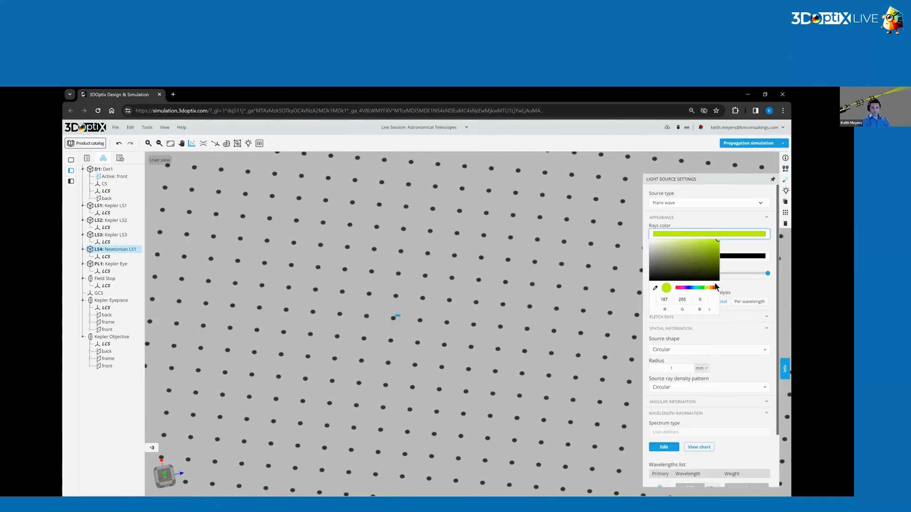
{"action": "left_click_drag", "start_coordinate": [710, 288], "coordinate": [743, 288]}
{"action": "left_click", "coordinate": [743, 290]}
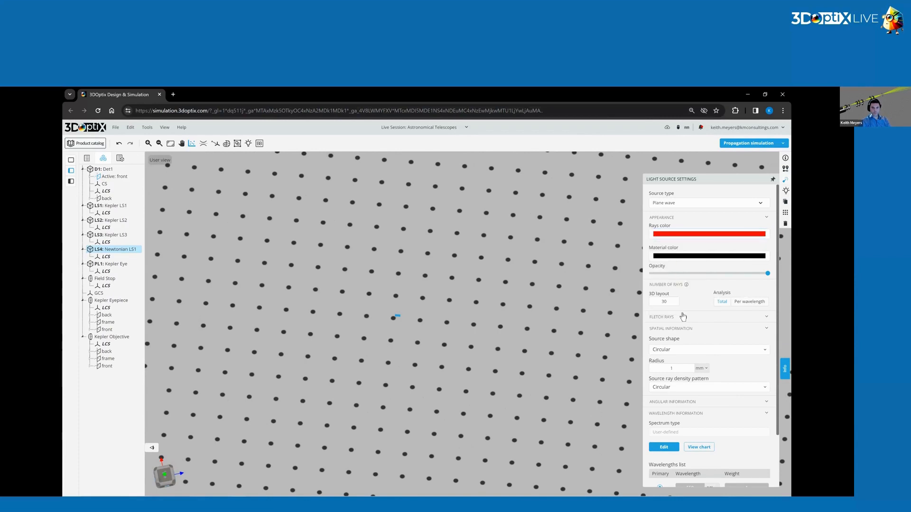
Set the Newtonian LS1 source to 200 rays in the 3D layout and a circular radius of 80 mm.
{"action": "scroll", "coordinate": [698, 266], "scroll_direction": "down", "scroll_amount": 2}
{"action": "double_click", "coordinate": [664, 265]}
{"action": "type", "text": "200"}
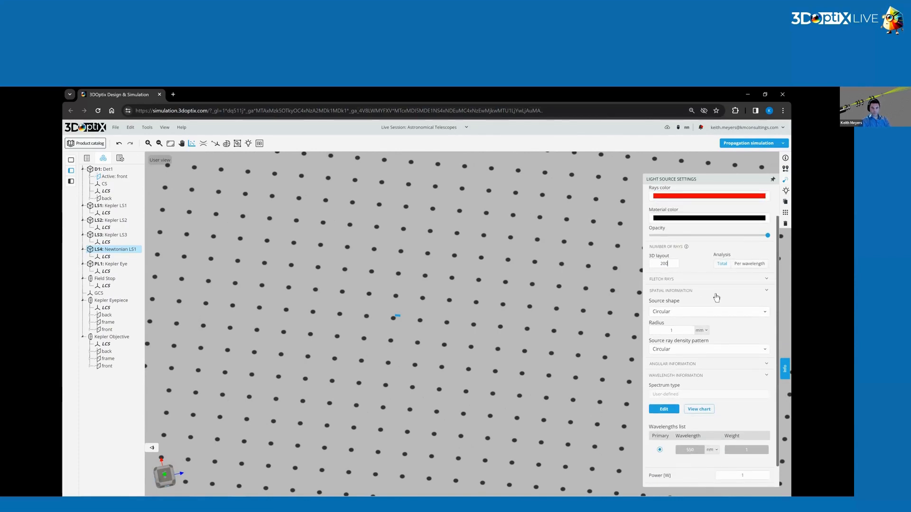
{"action": "scroll", "coordinate": [703, 288], "scroll_direction": "down", "scroll_amount": 1}
{"action": "left_click_drag", "start_coordinate": [682, 309], "coordinate": [618, 311]}
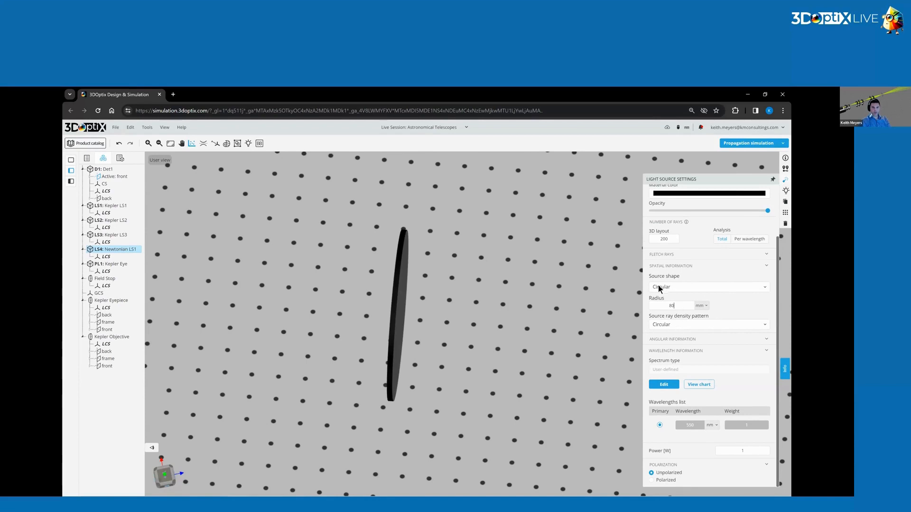
Set the Newtonian LS1 source's wavelength to 600 nm and apply the wavelength settings.
{"action": "left_click", "coordinate": [663, 384]}
{"action": "left_click_drag", "start_coordinate": [375, 229], "coordinate": [359, 232]}
{"action": "type", "text": "600"}
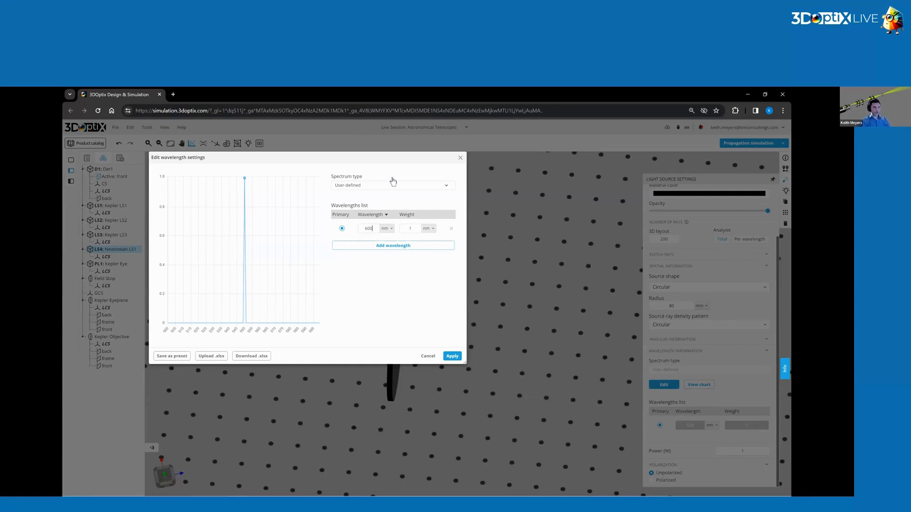
{"action": "left_click", "coordinate": [451, 357]}
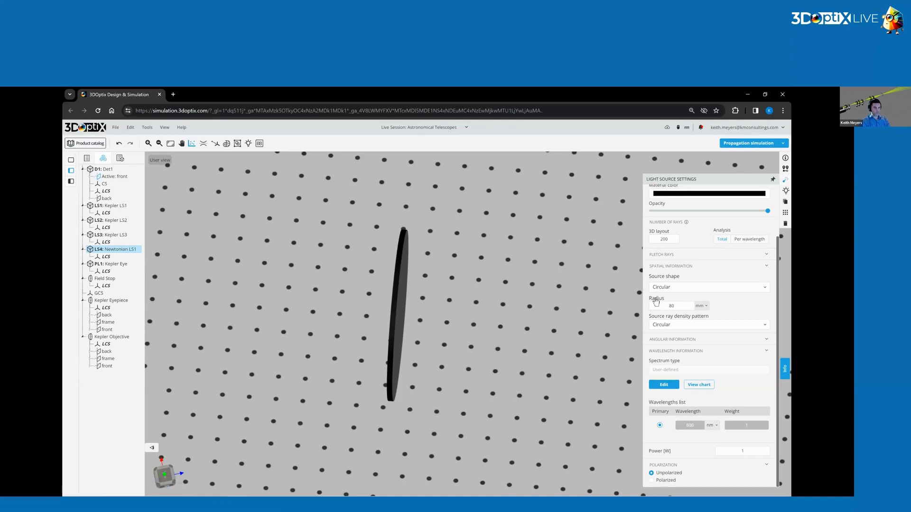
{"action": "left_click", "coordinate": [595, 289]}
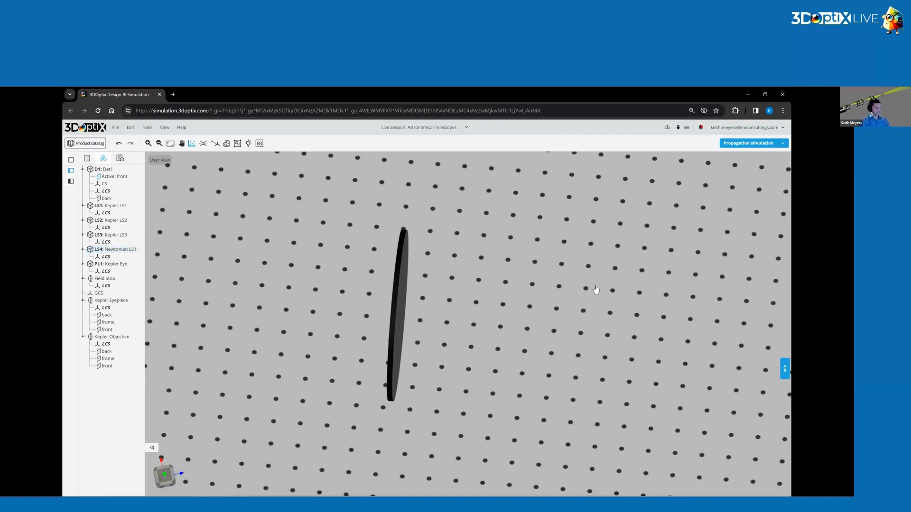
Duplicate the Newtonian LS1 light source to make four copies.
{"action": "left_click", "coordinate": [403, 290]}
{"action": "left_click_drag", "start_coordinate": [636, 264], "coordinate": [746, 169]}
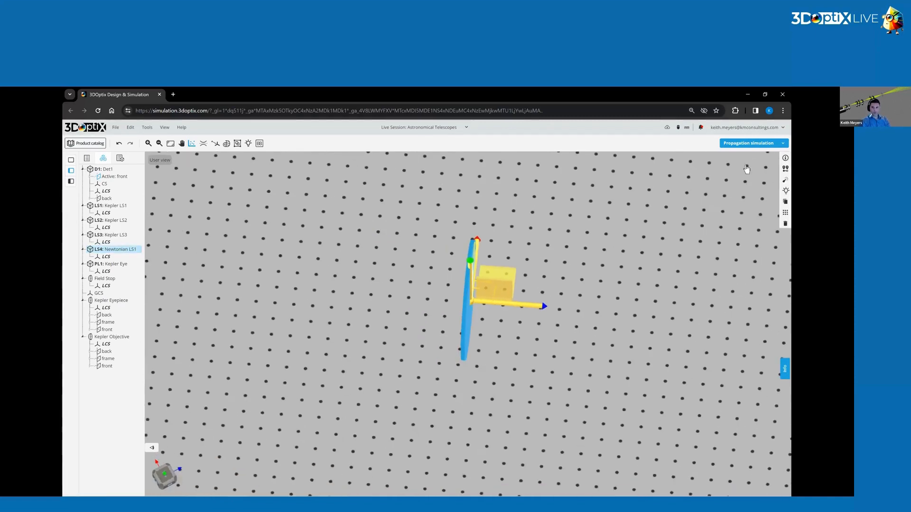
{"action": "left_click", "coordinate": [786, 202]}
{"action": "left_click", "coordinate": [785, 202]}
{"action": "left_click", "coordinate": [785, 203]}
{"action": "left_click", "coordinate": [785, 203]}
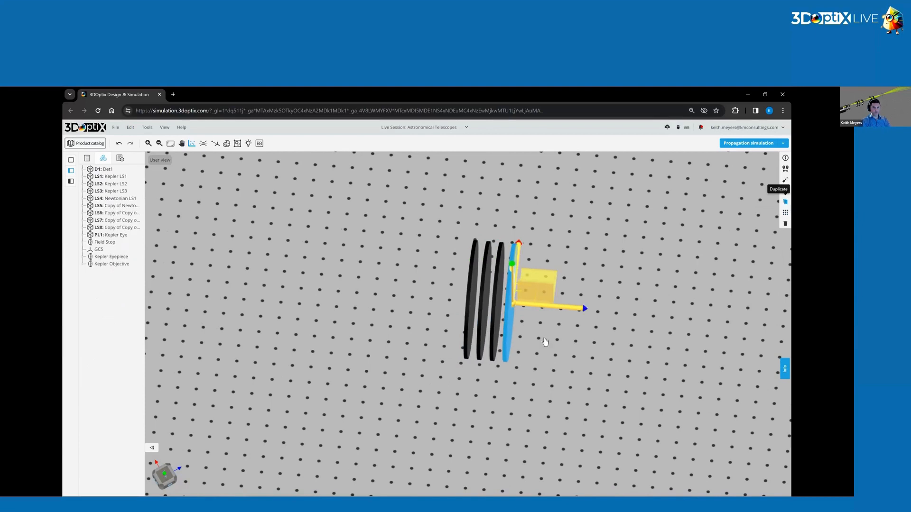
Rename the last copied light source (LS8) as Newtonian LS2.
{"action": "left_click", "coordinate": [786, 158]}
{"action": "left_click", "coordinate": [730, 177]}
{"action": "key", "text": "Delete"}
{"action": "key", "text": "Delete"}
{"action": "key", "text": "Delete"}
{"action": "key", "text": "Delete"}
{"action": "key", "text": "Delete"}
{"action": "key", "text": "Delete"}
{"action": "key", "text": "Delete"}
{"action": "key", "text": "Delete"}
{"action": "key", "text": "Delete"}
{"action": "key", "text": "Delete"}
{"action": "key", "text": "Delete"}
{"action": "key", "text": "Delete"}
{"action": "key", "text": "Delete"}
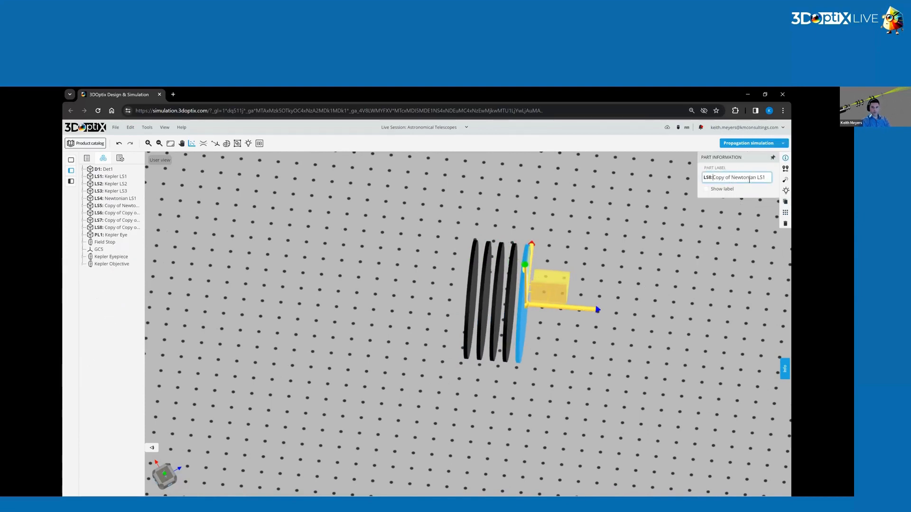
{"action": "key", "text": "BackSpace"}
{"action": "type", "text": "2"}
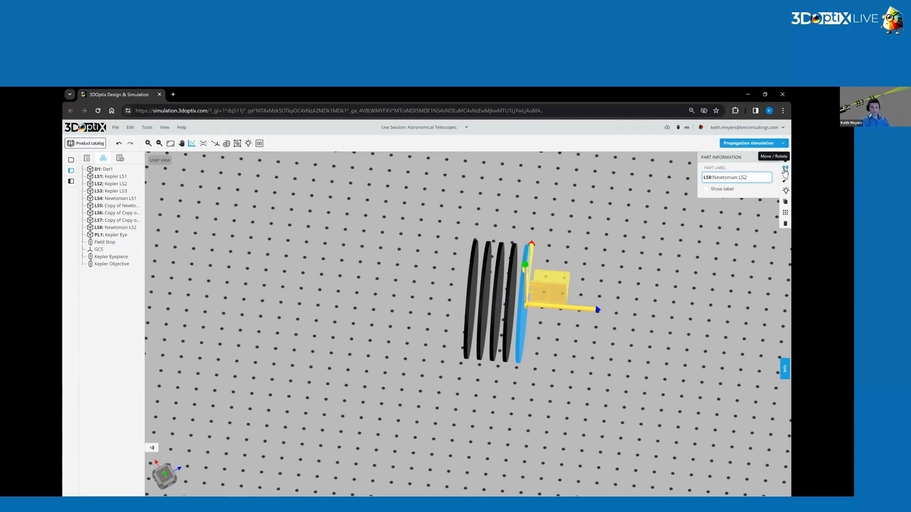
Move the Newtonian LS2 source to Z 0 mm and rotate it 1.5 degrees about Y.
{"action": "left_click", "coordinate": [785, 170]}
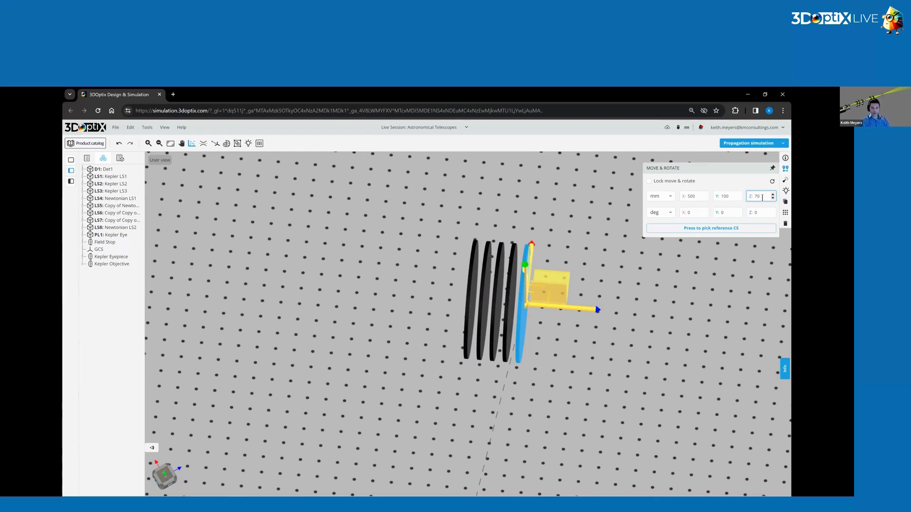
{"action": "key", "text": "BackSpace"}
{"action": "key", "text": "BackSpace"}
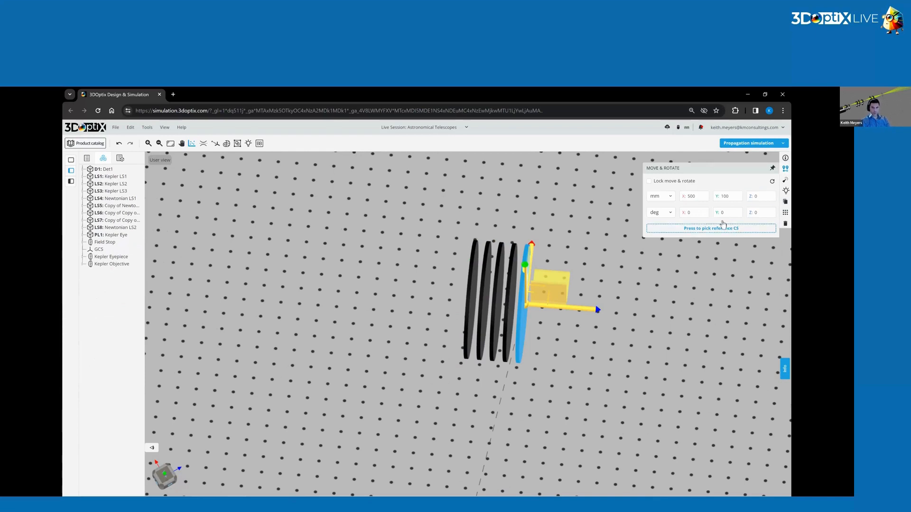
{"action": "left_click_drag", "start_coordinate": [726, 214], "coordinate": [706, 217]}
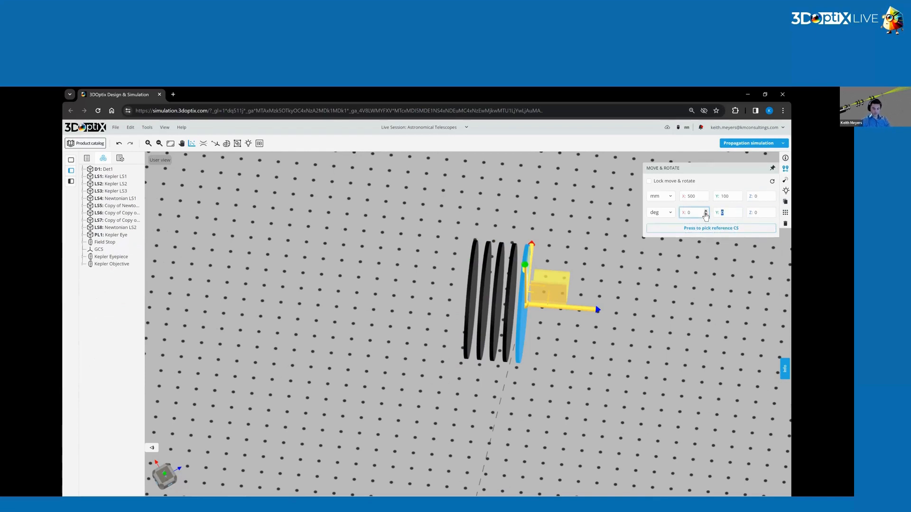
{"action": "key", "text": "Return"}
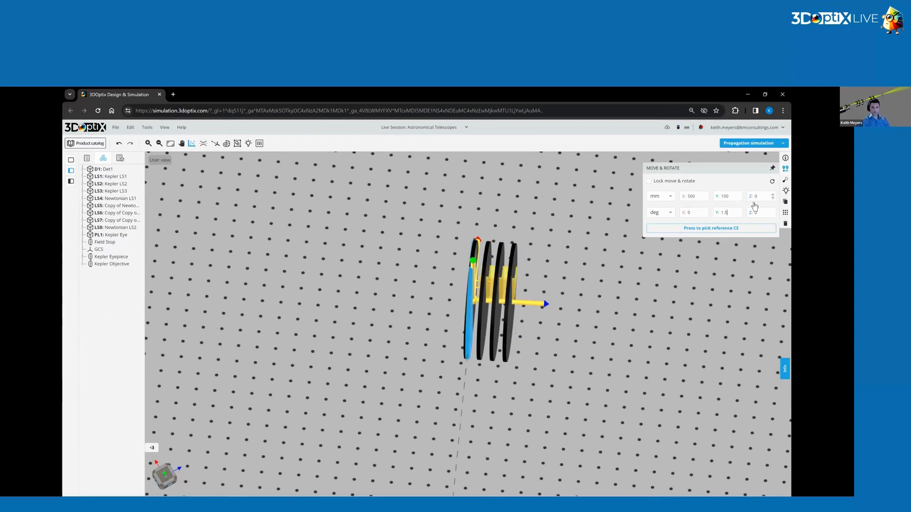
Rename the copied light source LS7 as Newtonian LS3.
{"action": "left_click", "coordinate": [512, 319]}
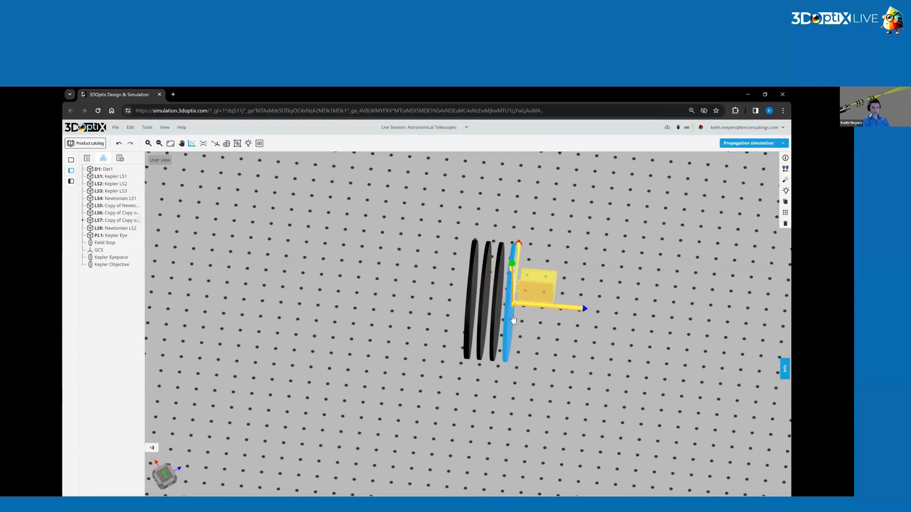
{"action": "left_click", "coordinate": [785, 158]}
{"action": "triple_click", "coordinate": [764, 179]}
{"action": "type", "text": "Newtonian LS1"}
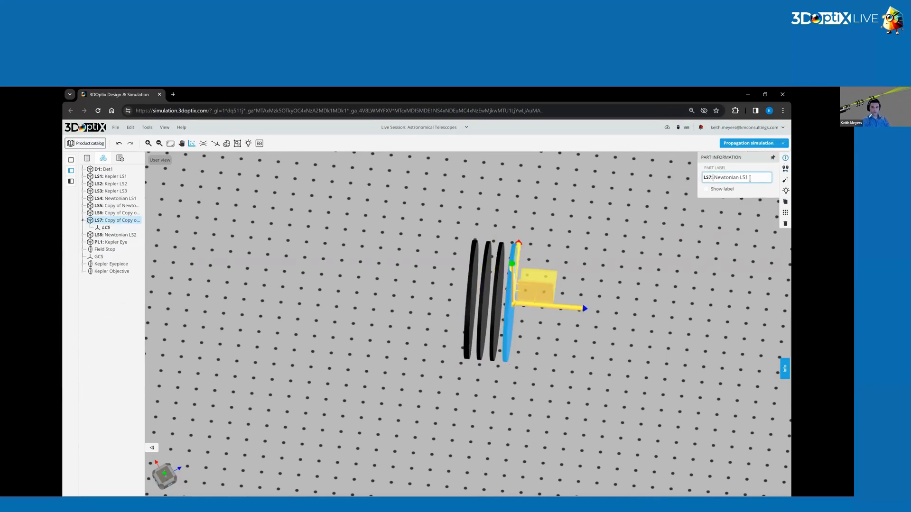
{"action": "key", "text": "Return"}
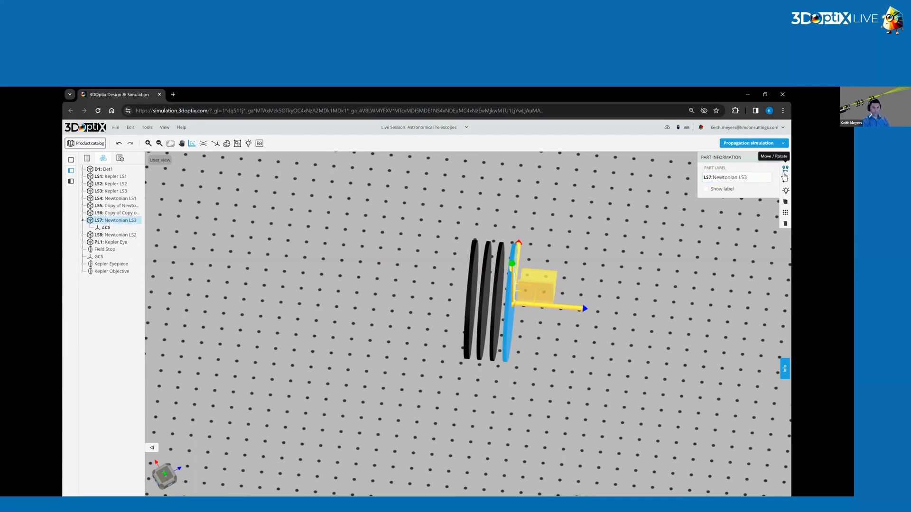
Rotate the Newtonian LS3 source -1.5 degrees about Y and set its Z position to 0 mm.
{"action": "left_click", "coordinate": [786, 170]}
{"action": "left_click_drag", "start_coordinate": [731, 212], "coordinate": [691, 211]}
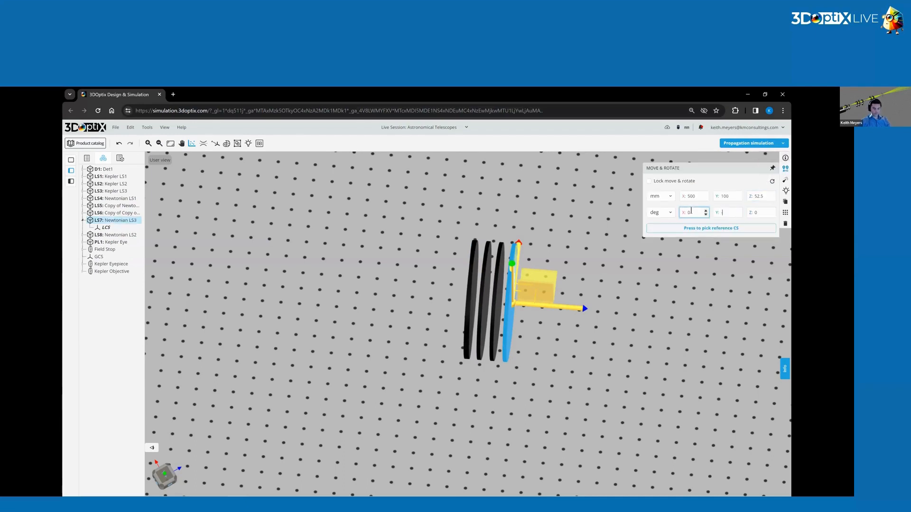
{"action": "left_click", "coordinate": [761, 197]}
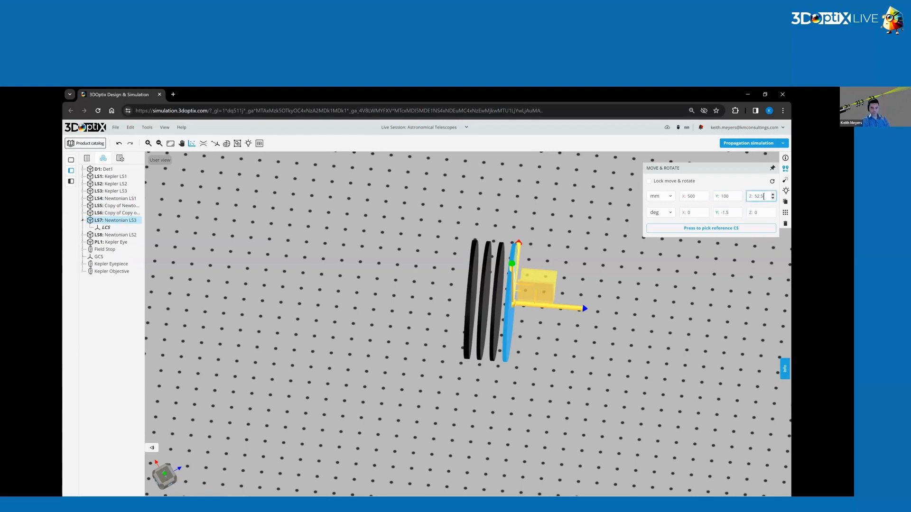
{"action": "key", "text": "Return"}
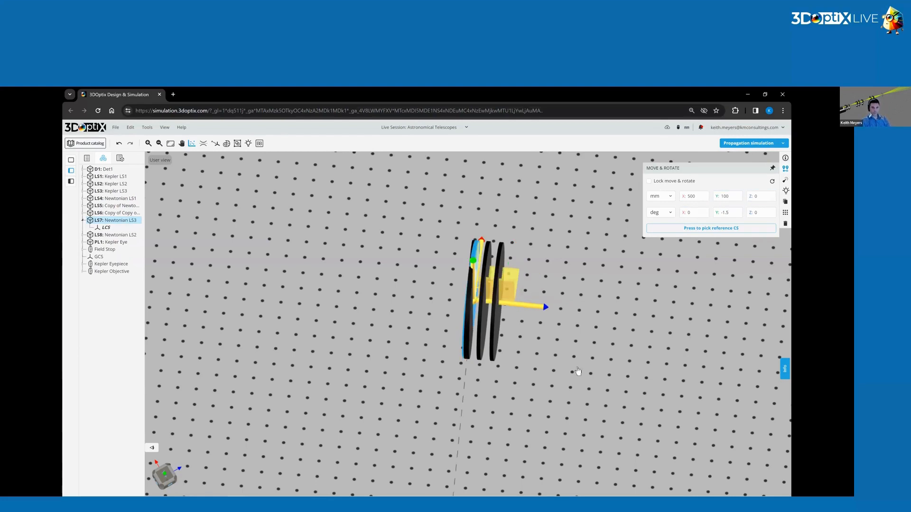
Rename the copied light source LS6 as Newtonian LS4.
{"action": "left_click", "coordinate": [499, 336]}
{"action": "left_click", "coordinate": [785, 158]}
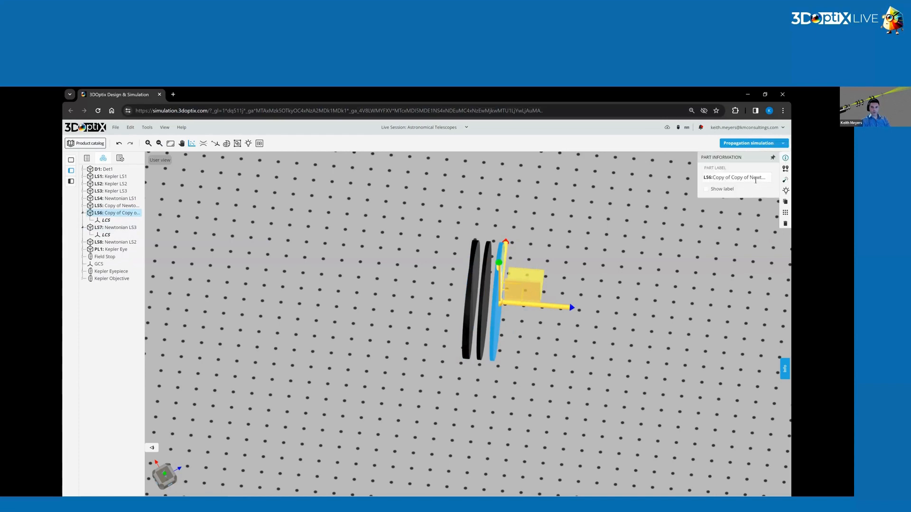
{"action": "left_click_drag", "start_coordinate": [756, 180], "coordinate": [672, 194]}
{"action": "left_click_drag", "start_coordinate": [751, 178], "coordinate": [668, 188]}
{"action": "key", "text": "BackSpace"}
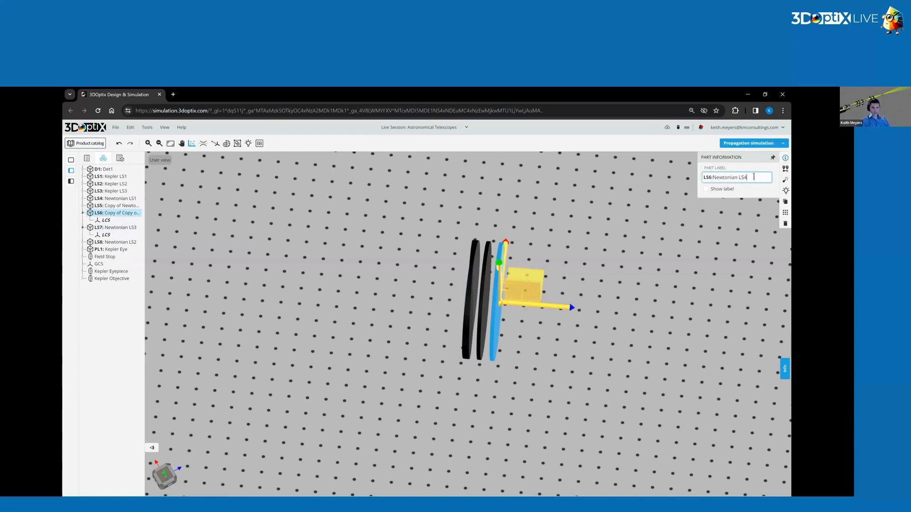
Rotate the Newtonian LS4 source 1.5 degrees about X and set its Z position to 0 mm.
{"action": "left_click", "coordinate": [785, 168]}
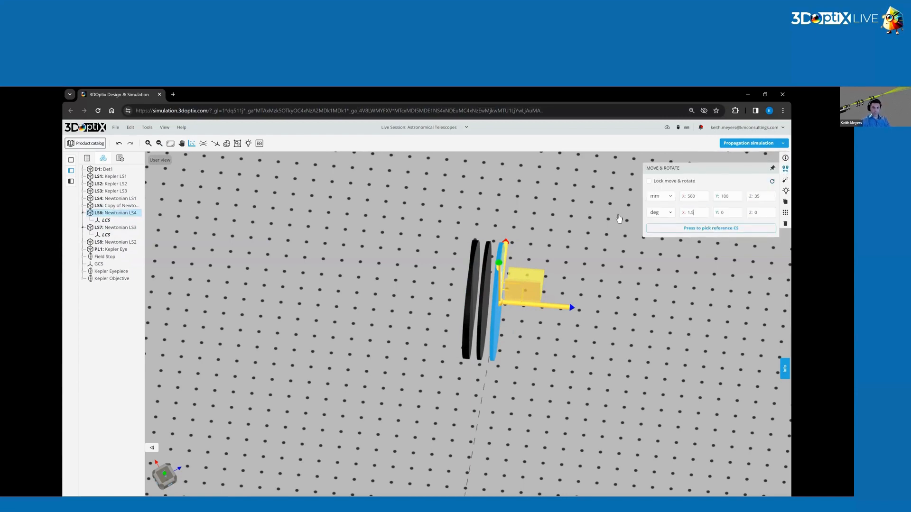
{"action": "left_click", "coordinate": [785, 179]}
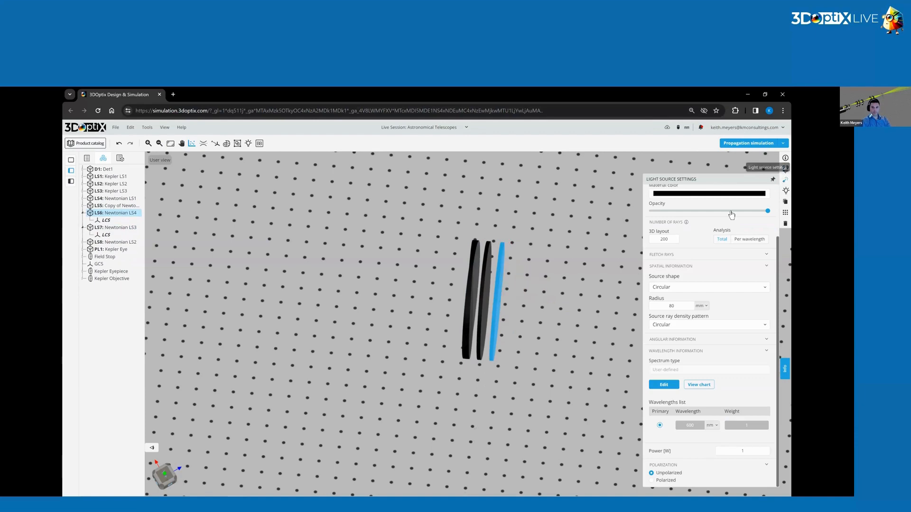
{"action": "scroll", "coordinate": [740, 272], "scroll_direction": "up", "scroll_amount": 3}
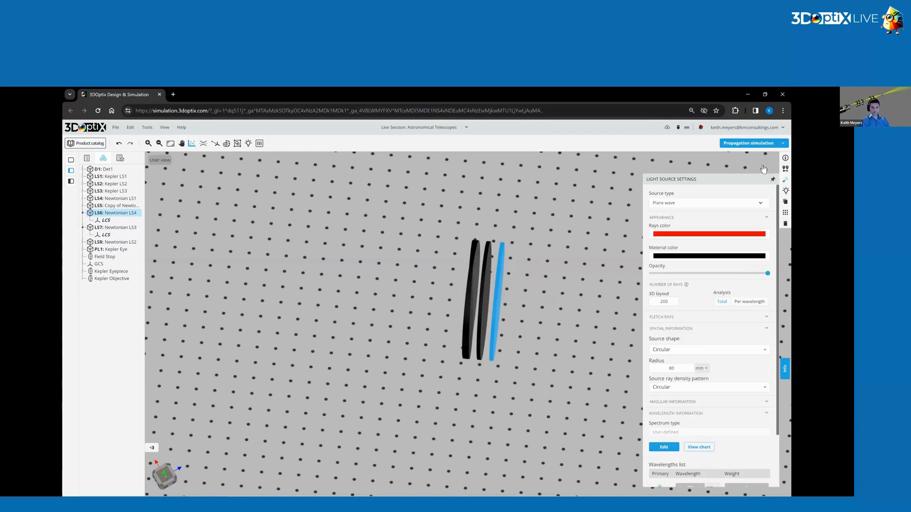
{"action": "left_click", "coordinate": [785, 168]}
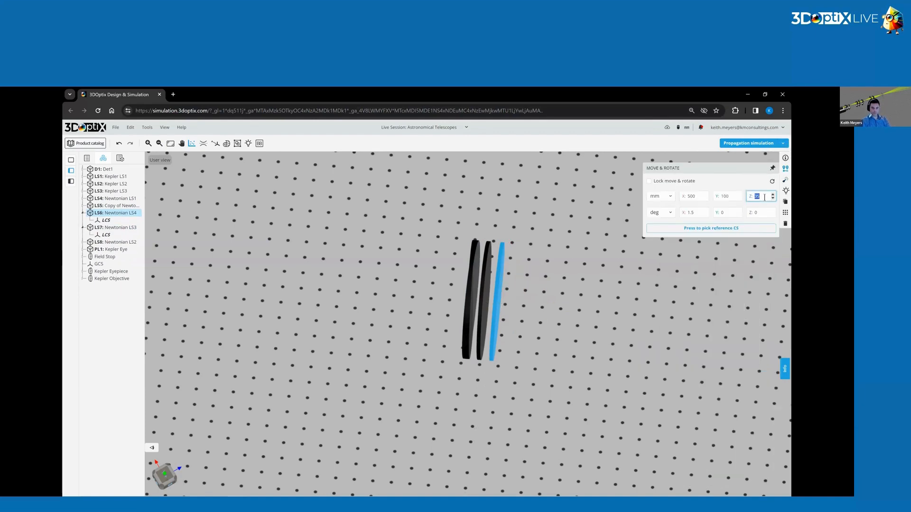
{"action": "key", "text": "Return"}
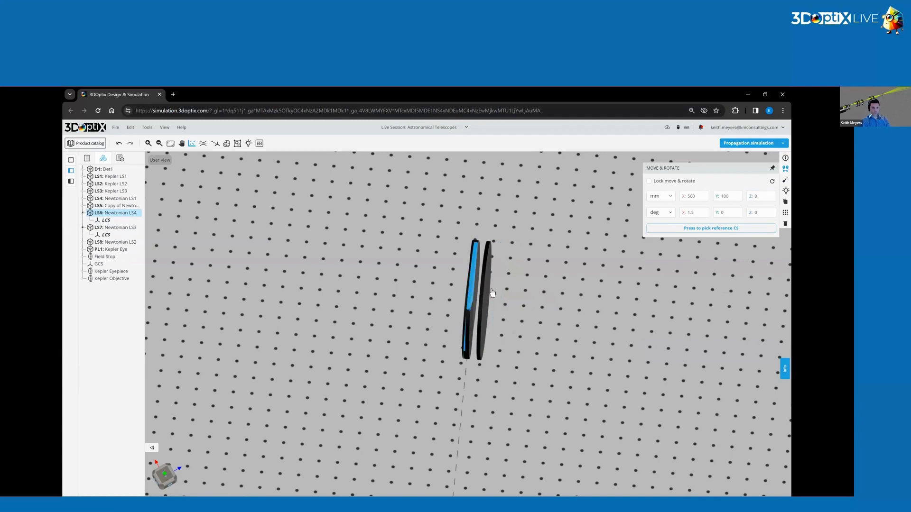
Rename the remaining copied light source LS5 as Newtonian LS5.
{"action": "left_click", "coordinate": [492, 292]}
{"action": "left_click", "coordinate": [785, 158]}
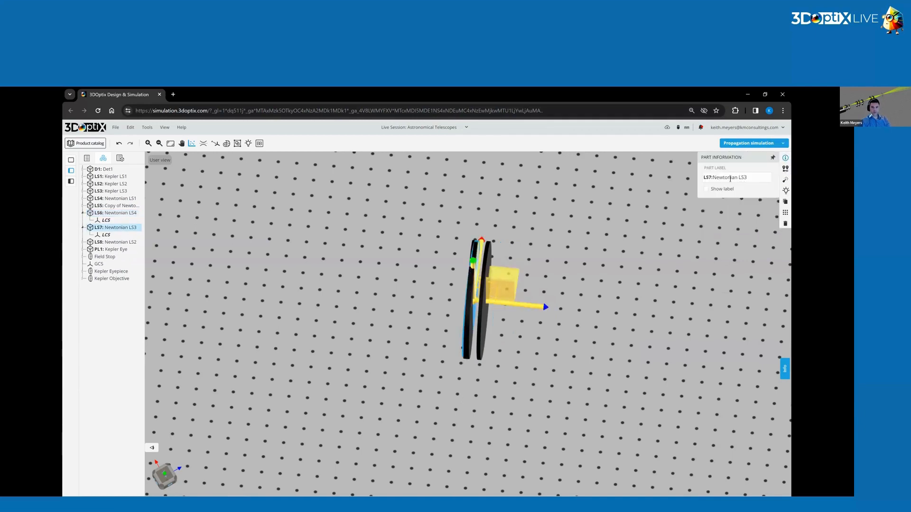
{"action": "left_click", "coordinate": [584, 332]}
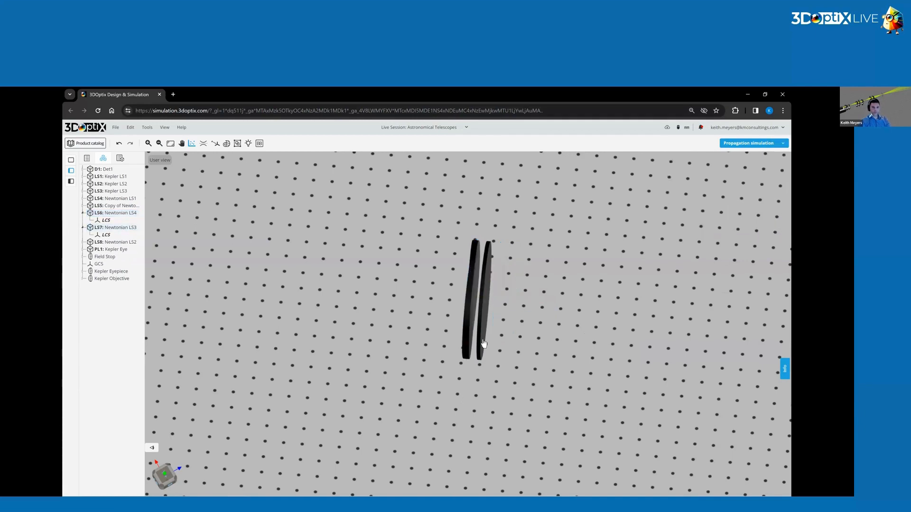
{"action": "left_click", "coordinate": [483, 343]}
{"action": "left_click", "coordinate": [785, 158]}
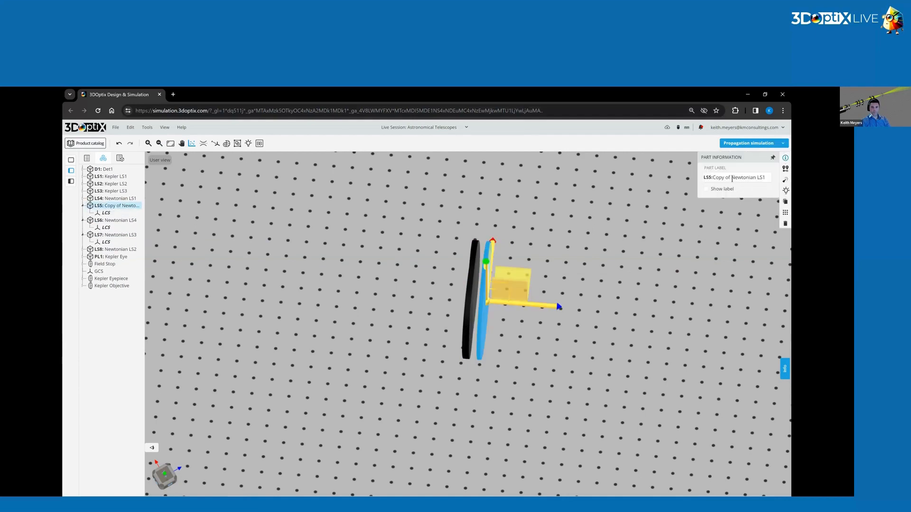
{"action": "left_click_drag", "start_coordinate": [732, 178], "coordinate": [615, 191]}
{"action": "key", "text": "BackSpace"}
{"action": "left_click", "coordinate": [758, 179]}
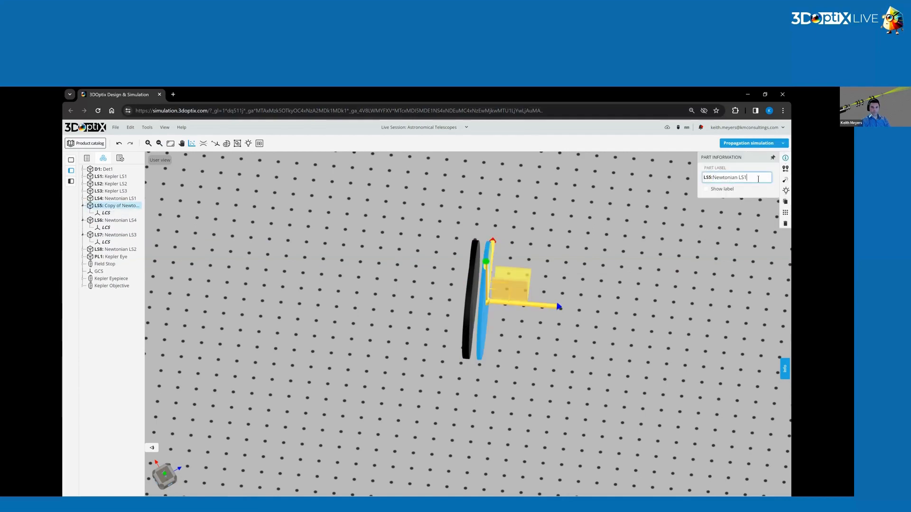
{"action": "type", "text": "5"}
{"action": "key", "text": "Return"}
Rotate the Newtonian LS5 source -1.5 degrees about X and set its Z position to 0 mm.
{"action": "left_click", "coordinate": [785, 168]}
{"action": "left_click", "coordinate": [760, 196]}
{"action": "type", "text": "17.5"}
{"action": "left_click", "coordinate": [688, 212]}
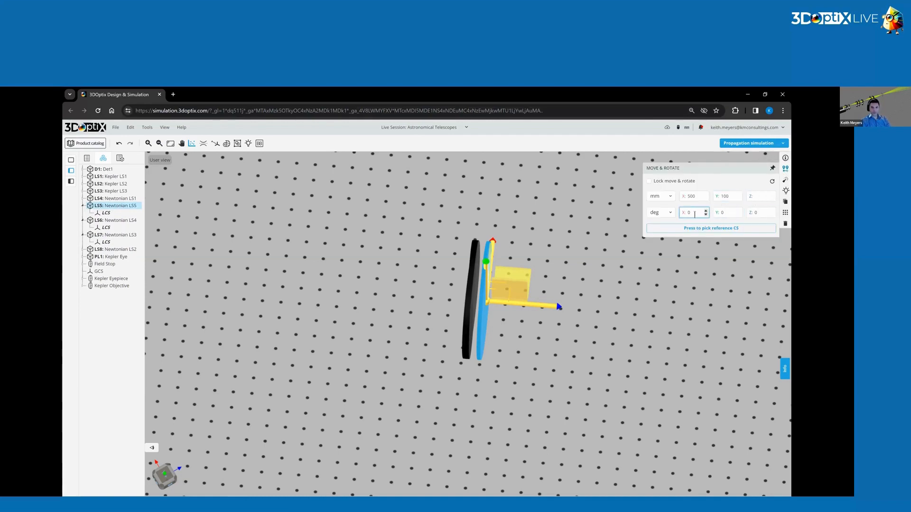
{"action": "type", "text": "-1.5"}
{"action": "left_click", "coordinate": [753, 196]}
{"action": "type", "text": "0"}
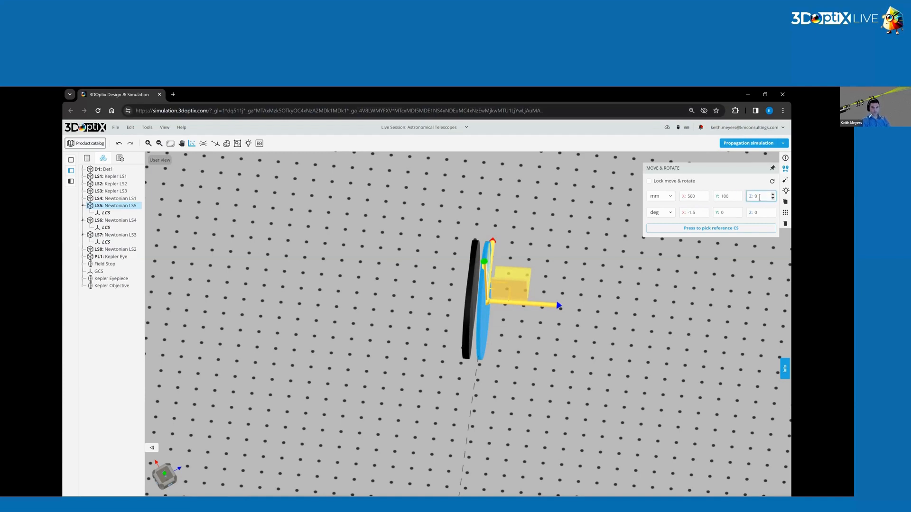
{"action": "key", "text": "Return"}
Change the rays color of the Newtonian LS5 source to magenta (RGB 255, 0, 234).
{"action": "left_click", "coordinate": [785, 180]}
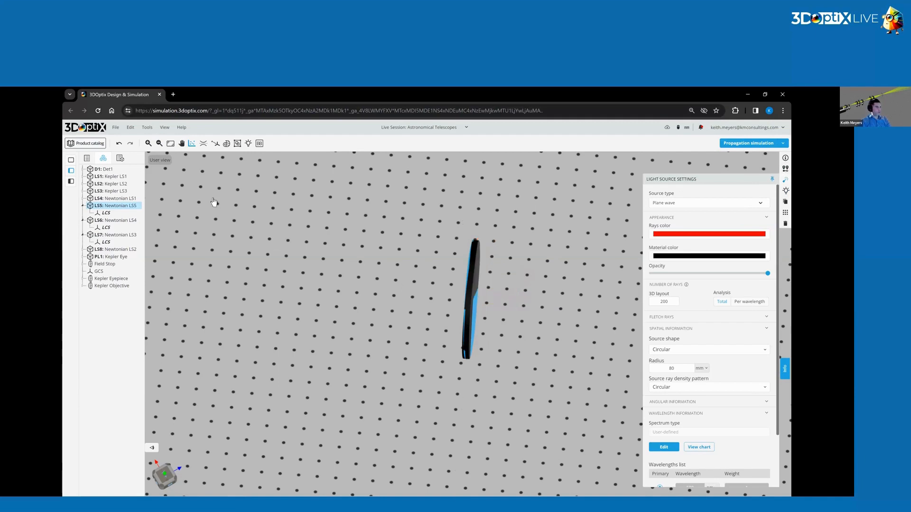
{"action": "left_click", "coordinate": [743, 234]}
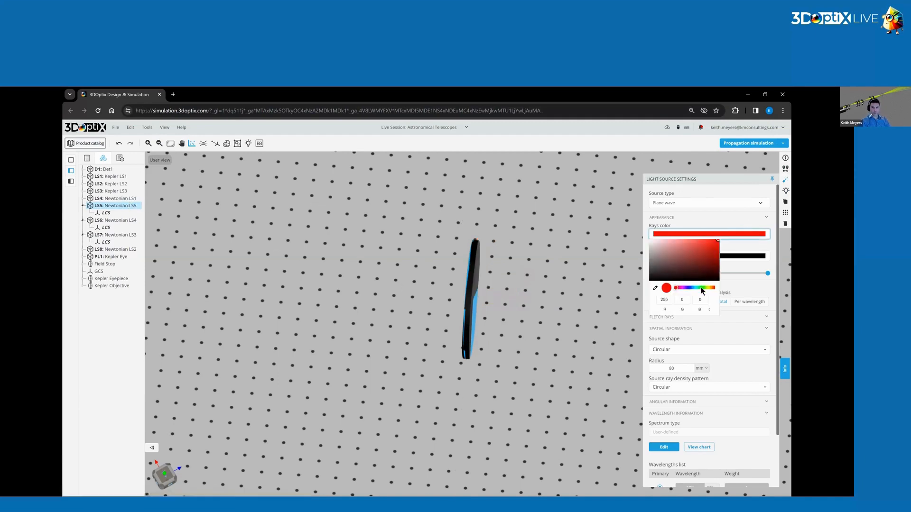
{"action": "left_click_drag", "start_coordinate": [687, 288], "coordinate": [682, 288]}
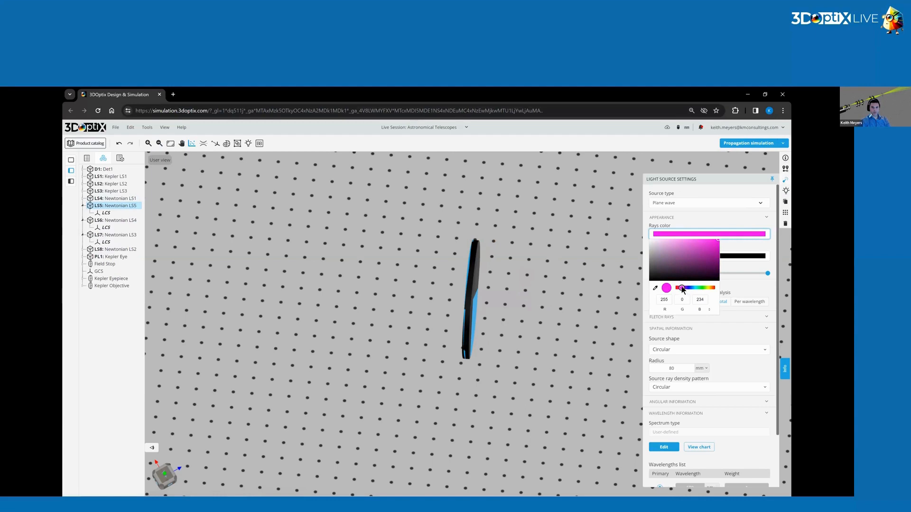
{"action": "left_click", "coordinate": [756, 254]}
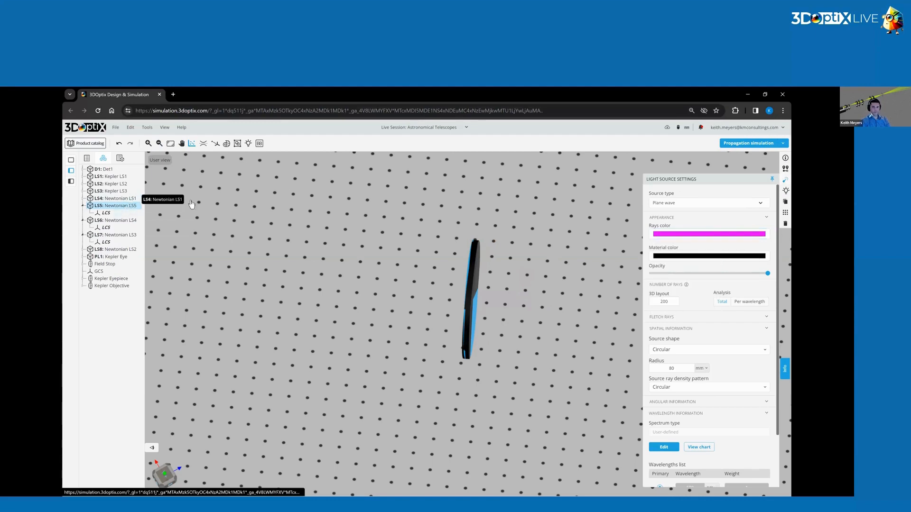
{"action": "left_click", "coordinate": [120, 198]}
{"action": "left_click", "coordinate": [735, 236]}
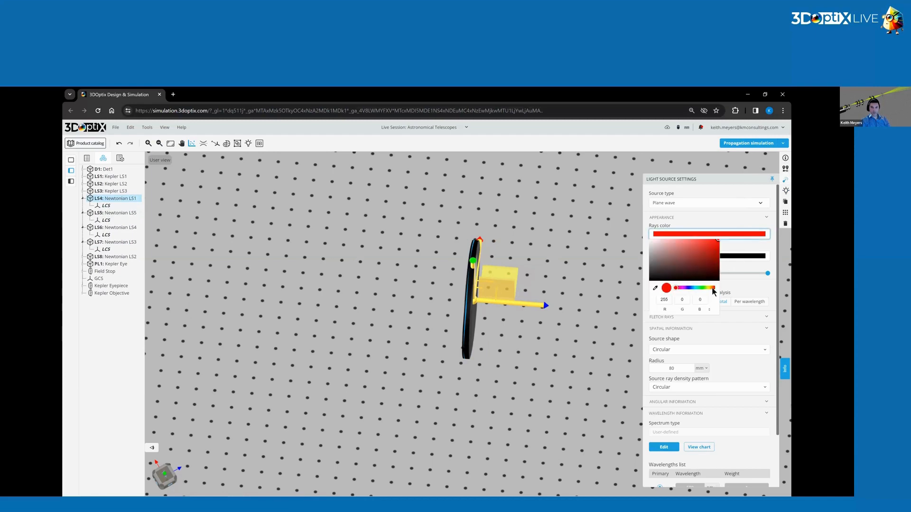
{"action": "left_click", "coordinate": [737, 269]}
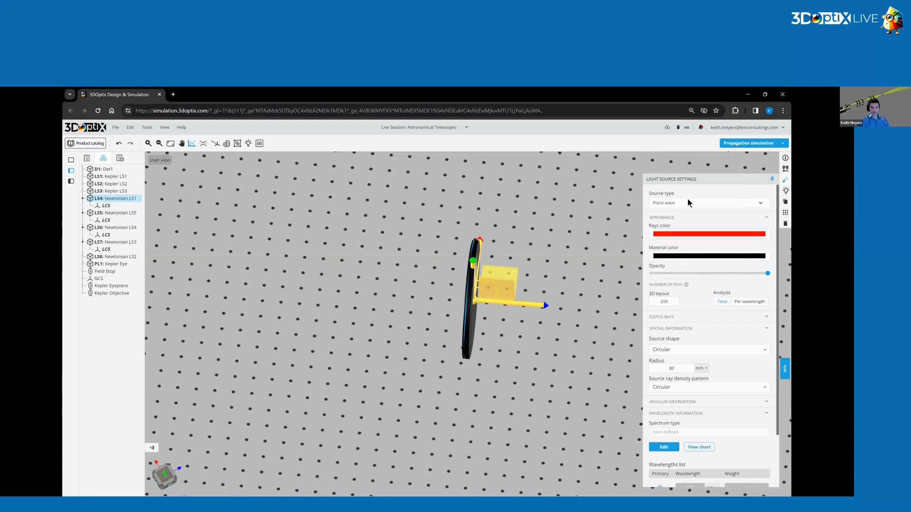
Change the rays color of the Newtonian LS4 source to green.
{"action": "left_click", "coordinate": [124, 227]}
{"action": "left_click", "coordinate": [736, 234]}
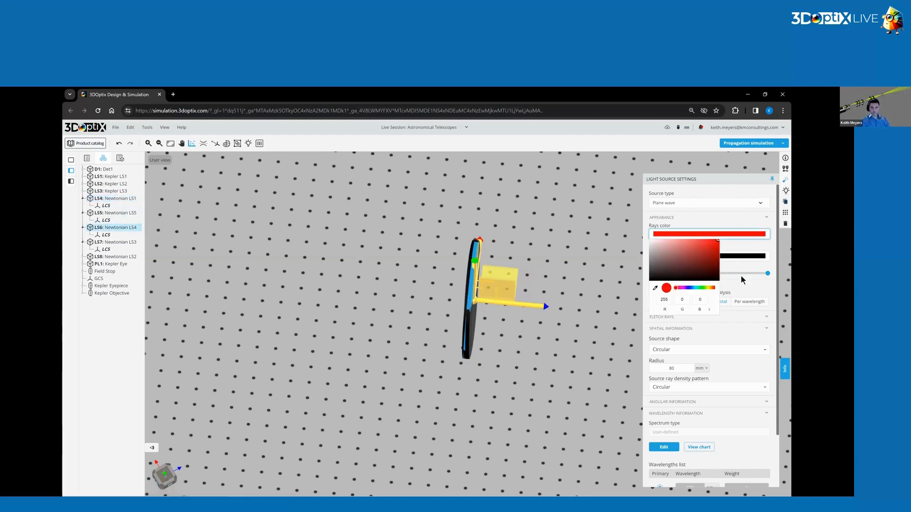
{"action": "left_click_drag", "start_coordinate": [710, 288], "coordinate": [704, 288]}
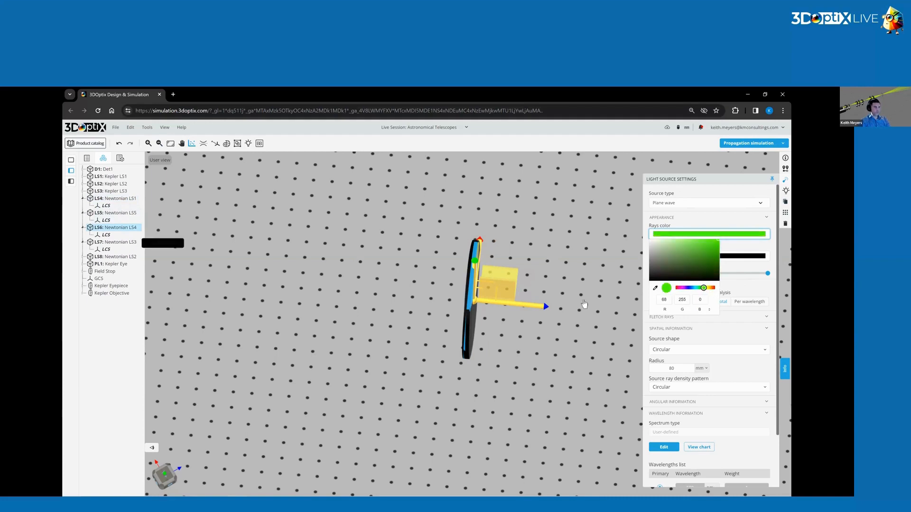
{"action": "left_click", "coordinate": [744, 271]}
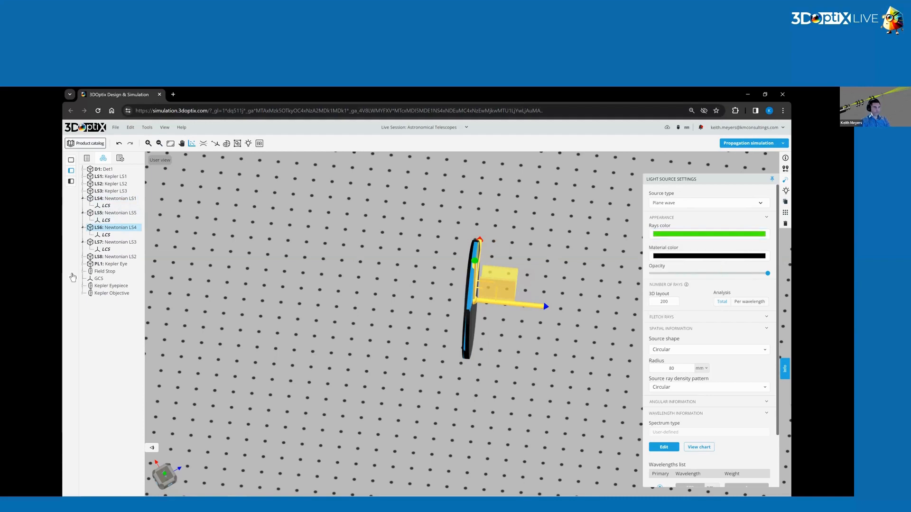
Change the rays color of the Newtonian LS3 source to blue (RGB 0, 51, 255).
{"action": "left_click", "coordinate": [120, 242]}
{"action": "left_click", "coordinate": [735, 235]}
{"action": "left_click_drag", "start_coordinate": [710, 288], "coordinate": [689, 288]}
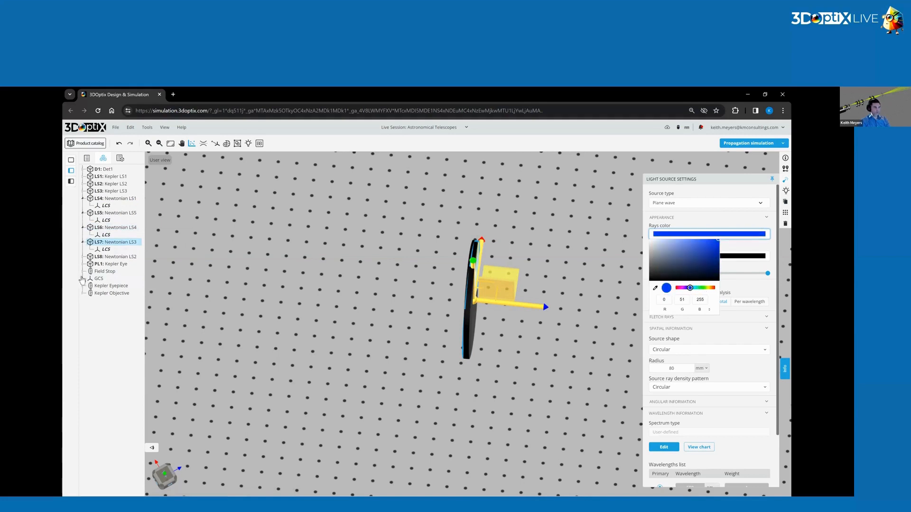
{"action": "left_click", "coordinate": [745, 266]}
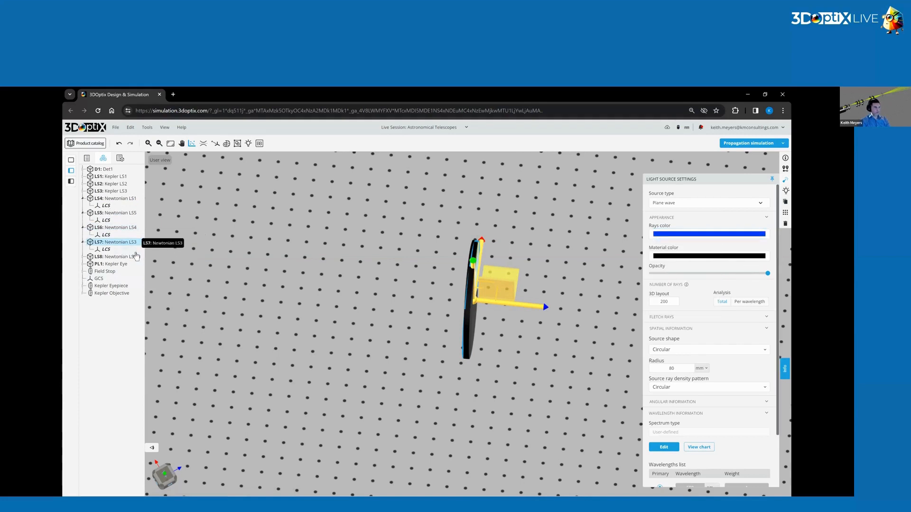
Change the rays color of the Newtonian LS2 source to yellow (RGB 251, 255, 0).
{"action": "left_click", "coordinate": [117, 256]}
{"action": "left_click", "coordinate": [725, 236]}
{"action": "left_click_drag", "start_coordinate": [714, 288], "coordinate": [709, 290]}
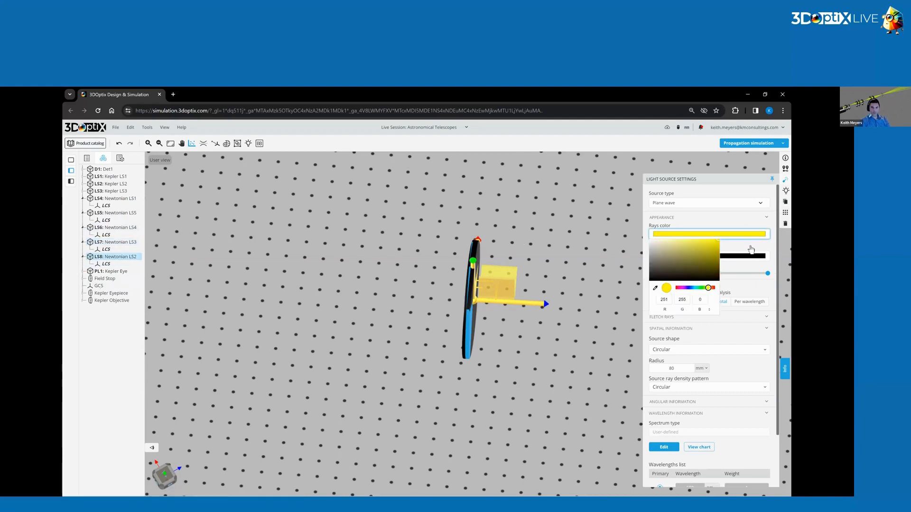
Run the propagation simulation to trace the rays of the five color-coded Newtonian sources.
{"action": "left_click", "coordinate": [749, 245]}
{"action": "scroll", "coordinate": [731, 300], "scroll_direction": "down", "scroll_amount": 2}
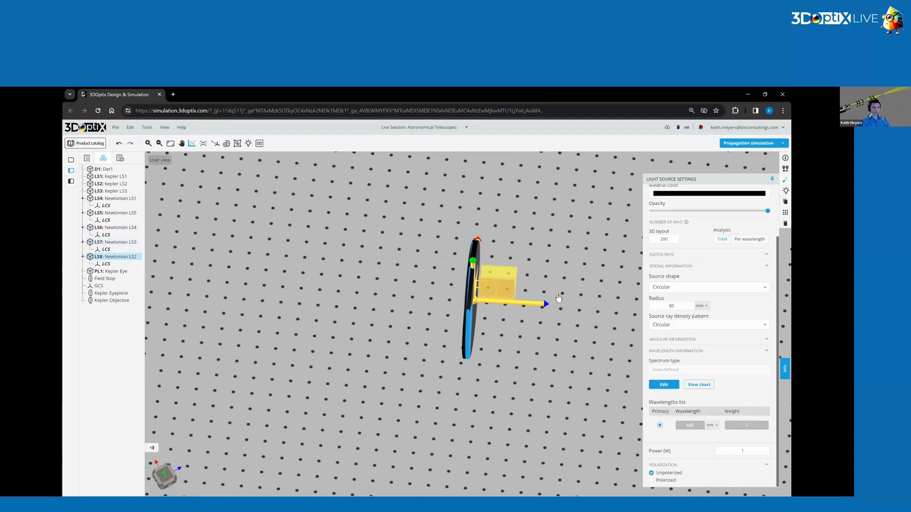
{"action": "left_click", "coordinate": [566, 269]}
{"action": "left_click_drag", "start_coordinate": [575, 282], "coordinate": [599, 248]}
{"action": "left_click", "coordinate": [752, 142]}
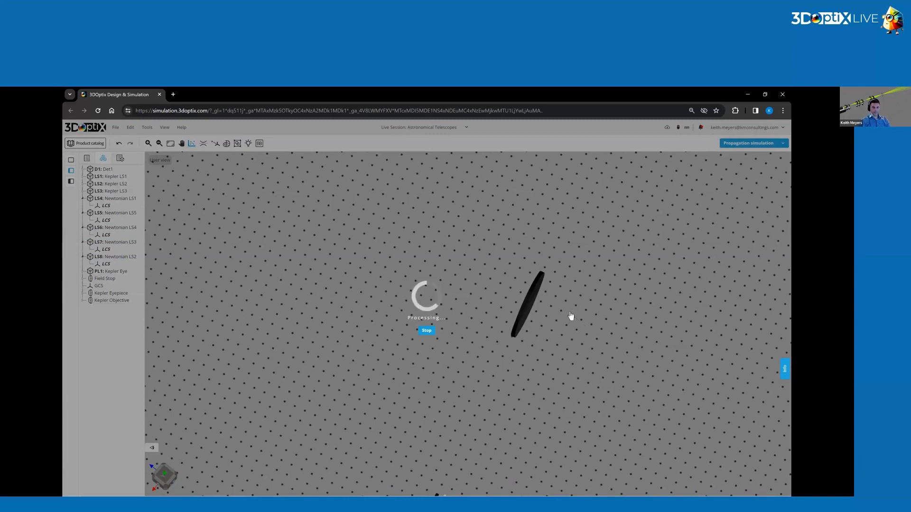
{"action": "right_click_drag", "start_coordinate": [569, 314], "coordinate": [508, 335]}
{"action": "left_click_drag", "start_coordinate": [517, 322], "coordinate": [473, 285]}
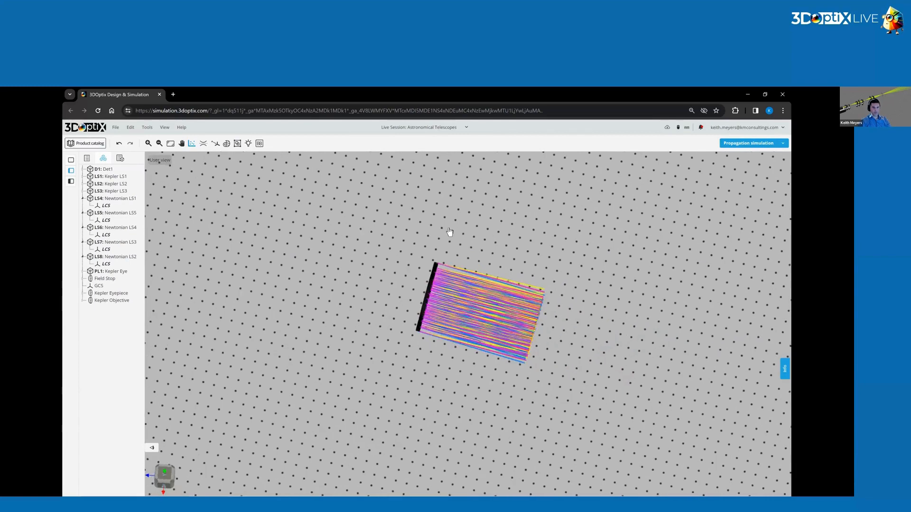
{"action": "left_click_drag", "start_coordinate": [587, 241], "coordinate": [433, 325]}
{"action": "scroll", "coordinate": [433, 325], "scroll_direction": "up", "scroll_amount": 5}
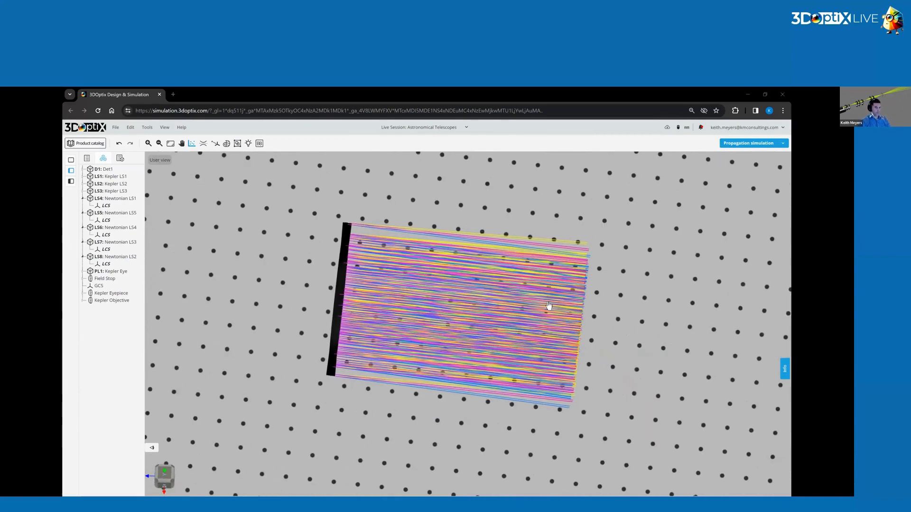
Start a user-defined optical element of type Mirror with the subtype Parabolic Mirror (Concave).
{"action": "right_click", "coordinate": [609, 308]}
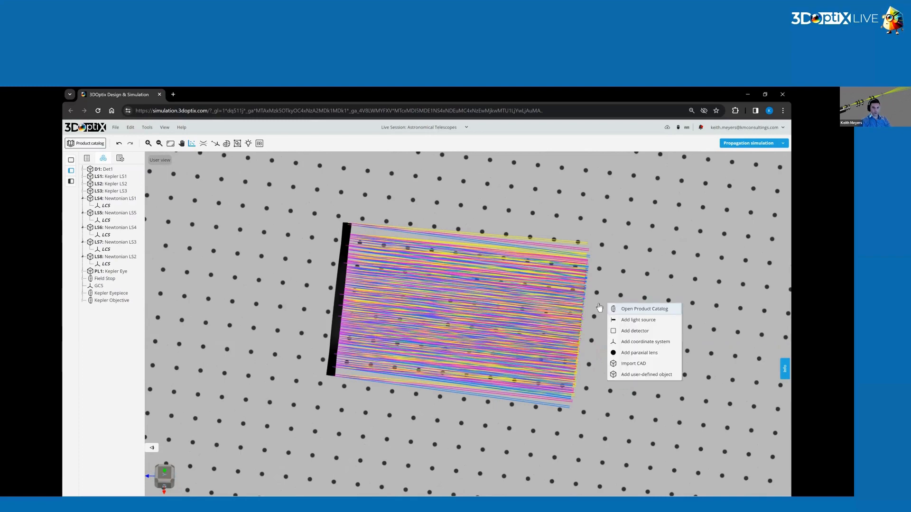
{"action": "left_click", "coordinate": [646, 376]}
{"action": "left_click", "coordinate": [304, 174]}
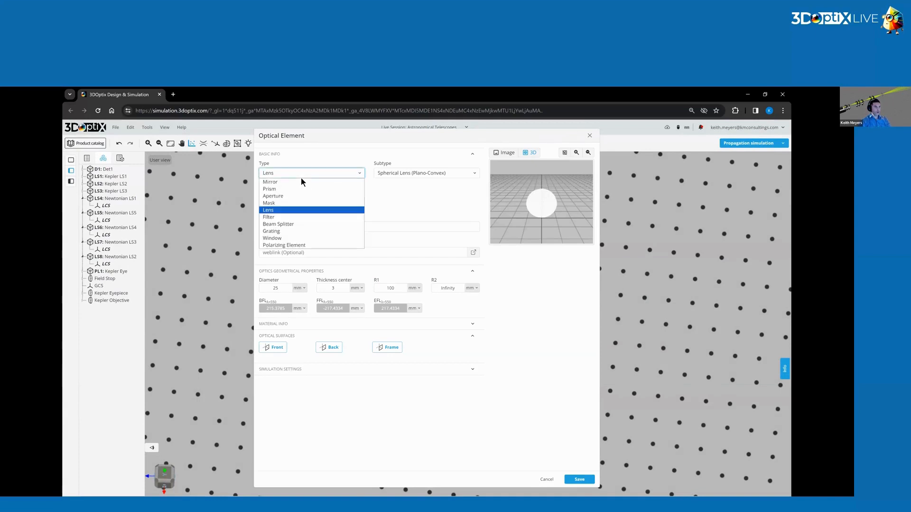
{"action": "left_click", "coordinate": [346, 182]}
{"action": "left_click", "coordinate": [425, 174]}
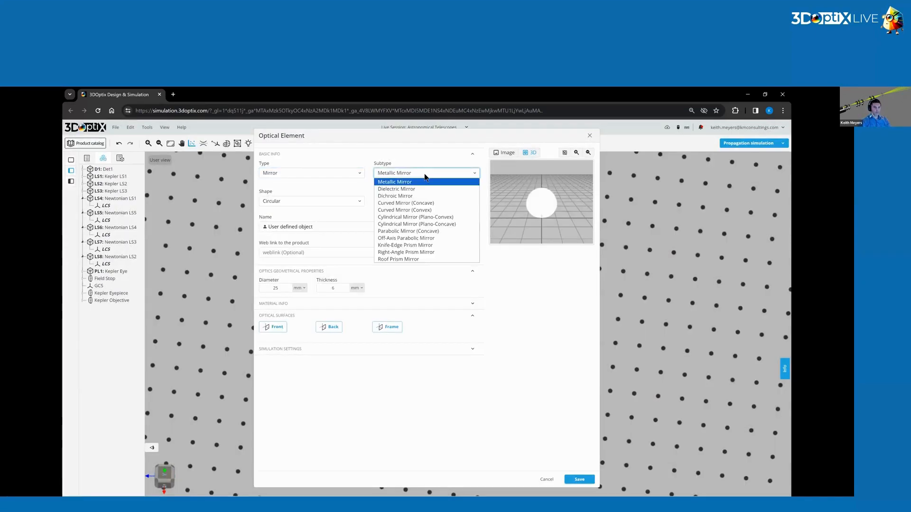
{"action": "left_click", "coordinate": [409, 232]}
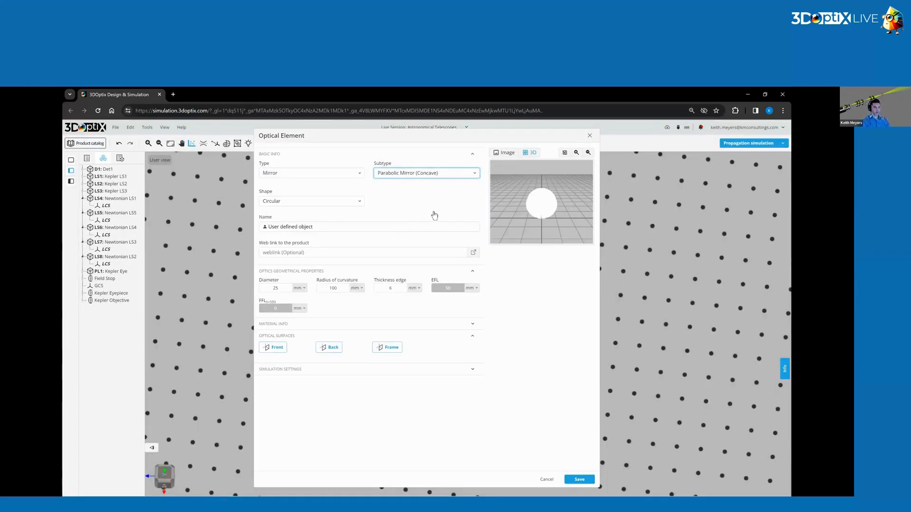
Name the element Primary Mirror and set its diameter to 200 mm, radius of curvature to 1000 mm and edge thickness to 20 mm.
{"action": "left_click_drag", "start_coordinate": [315, 229], "coordinate": [179, 238]}
{"action": "type", "text": "Primary Mirror"}
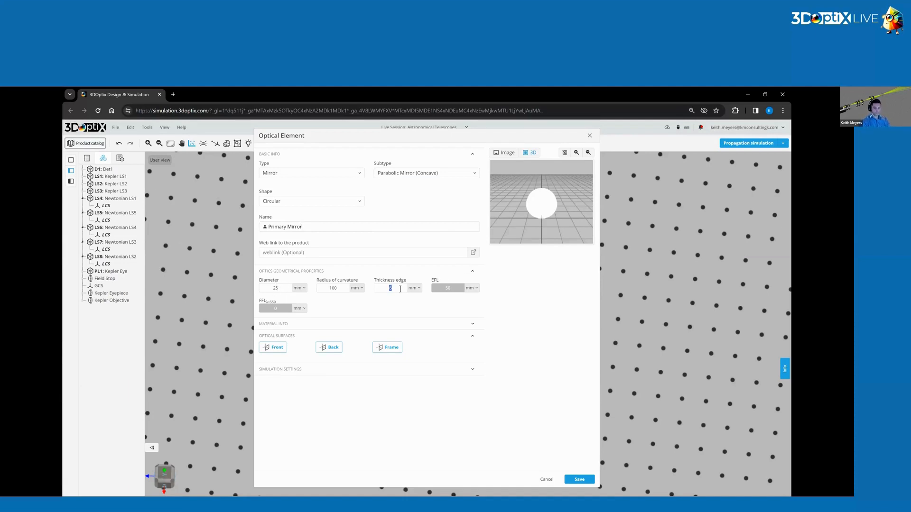
{"action": "type", "text": "20"}
{"action": "type", "text": "1"}
{"action": "type", "text": "0"}
{"action": "left_click_drag", "start_coordinate": [532, 228], "coordinate": [534, 161]}
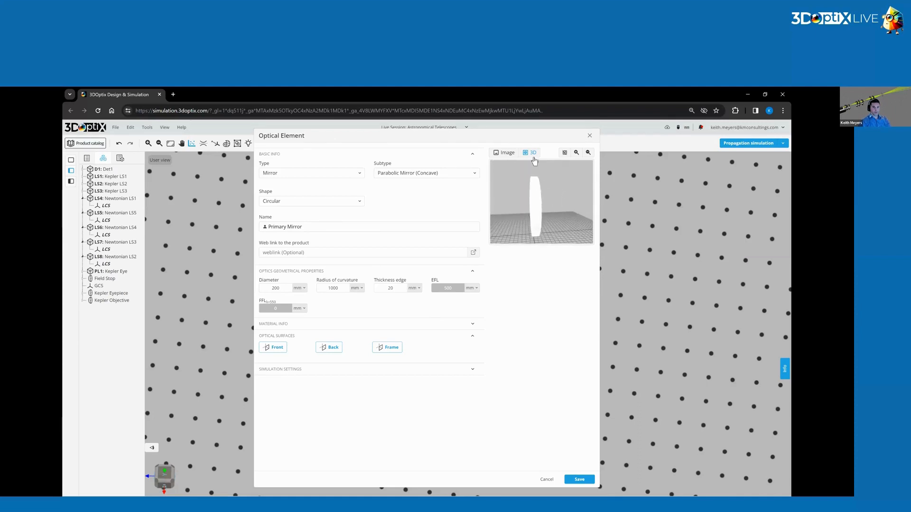
Check the primary mirror's reference diagram and front-surface coating, and save the element into the scene.
{"action": "left_click", "coordinate": [507, 152]}
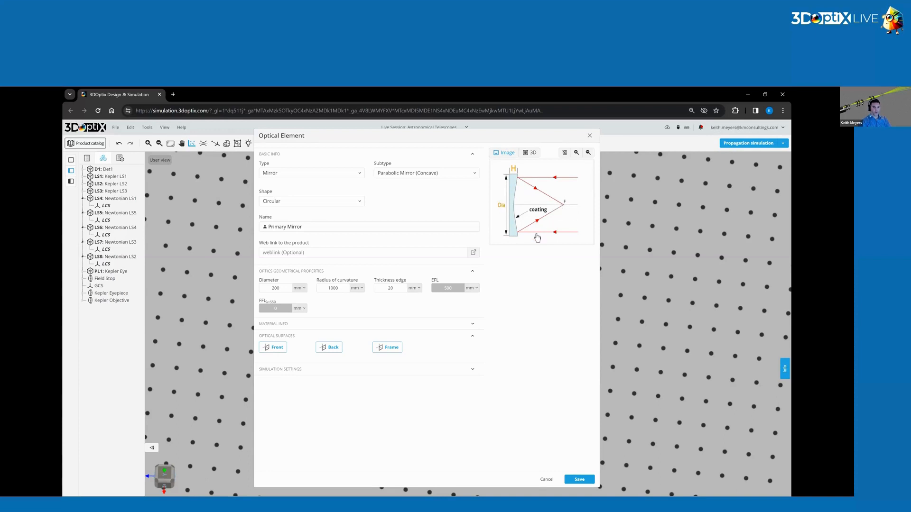
{"action": "left_click", "coordinate": [273, 349]}
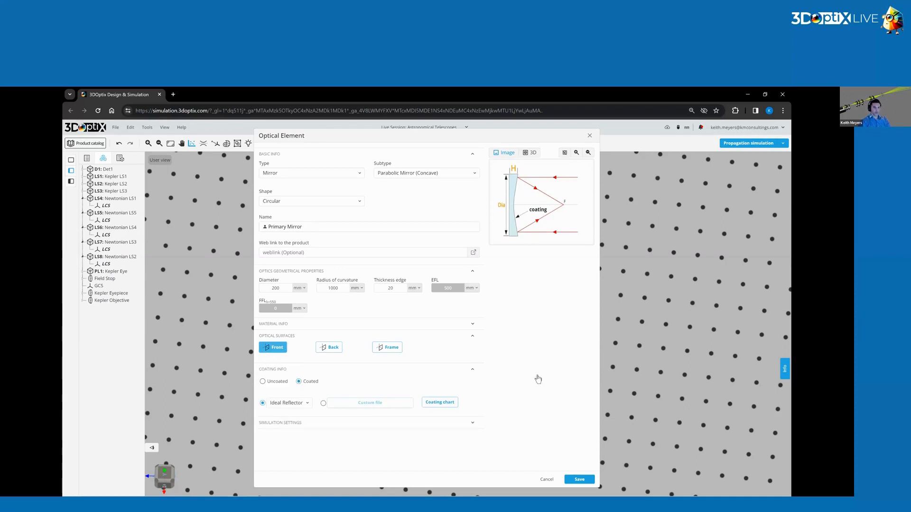
{"action": "left_click", "coordinate": [579, 480]}
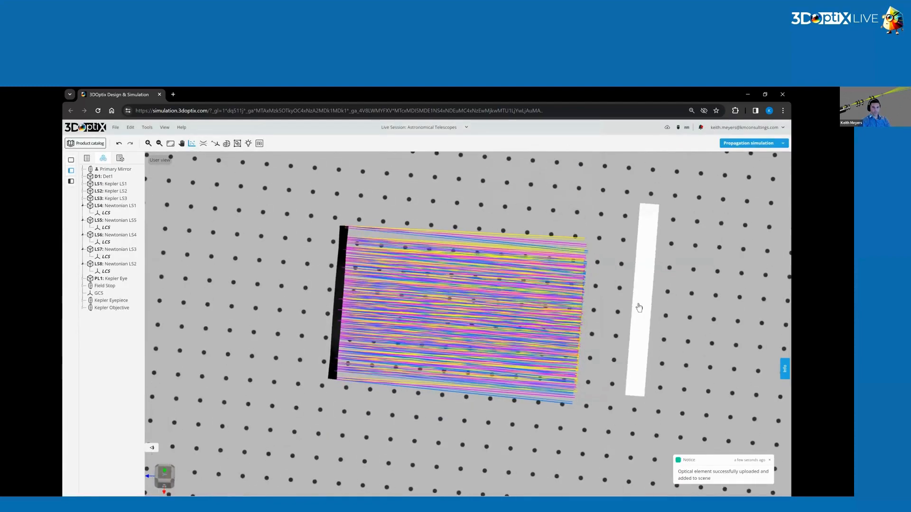
Position the primary mirror at X 500 mm and Z 500 mm, in line with the Newtonian light sources.
{"action": "left_click", "coordinate": [639, 309]}
{"action": "left_click", "coordinate": [693, 197]}
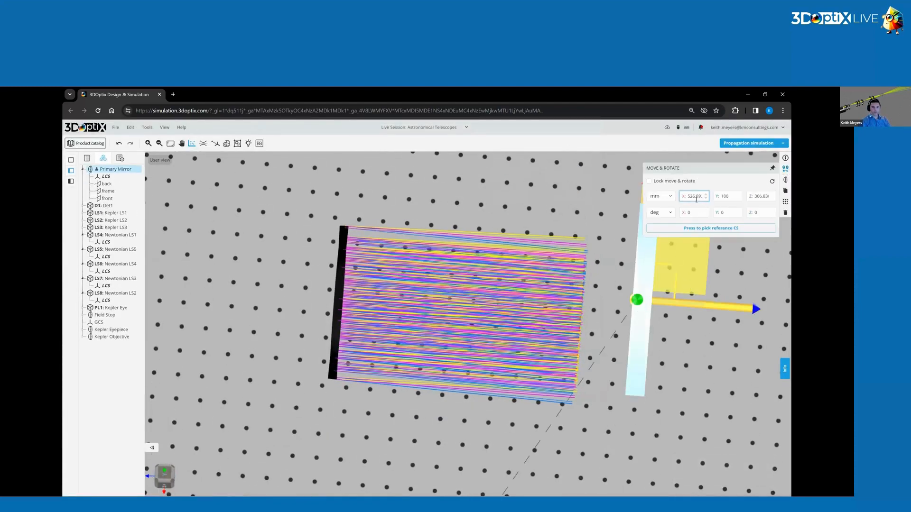
{"action": "double_click", "coordinate": [694, 196]}
{"action": "type", "text": "500"}
{"action": "left_click", "coordinate": [759, 196]}
{"action": "double_click", "coordinate": [759, 197]}
{"action": "type", "text": "5"}
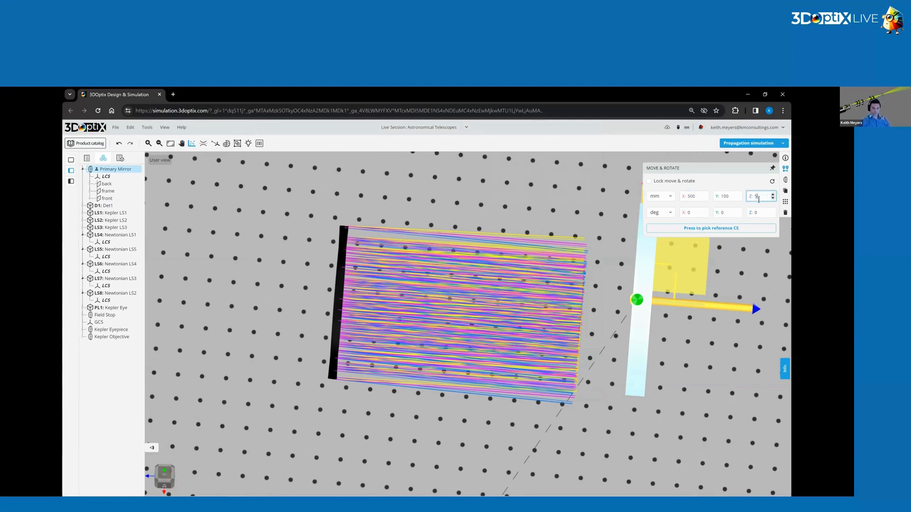
{"action": "type", "text": "00"}
{"action": "key", "text": "Return"}
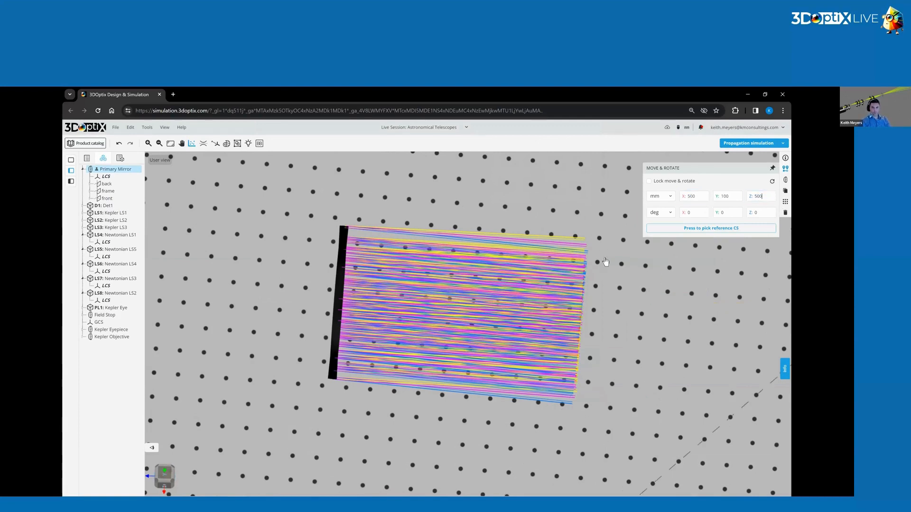
{"action": "scroll", "coordinate": [617, 266], "scroll_direction": "down", "scroll_amount": 7}
{"action": "right_click_drag", "start_coordinate": [663, 326], "coordinate": [507, 350]}
{"action": "left_click_drag", "start_coordinate": [507, 350], "coordinate": [544, 305]}
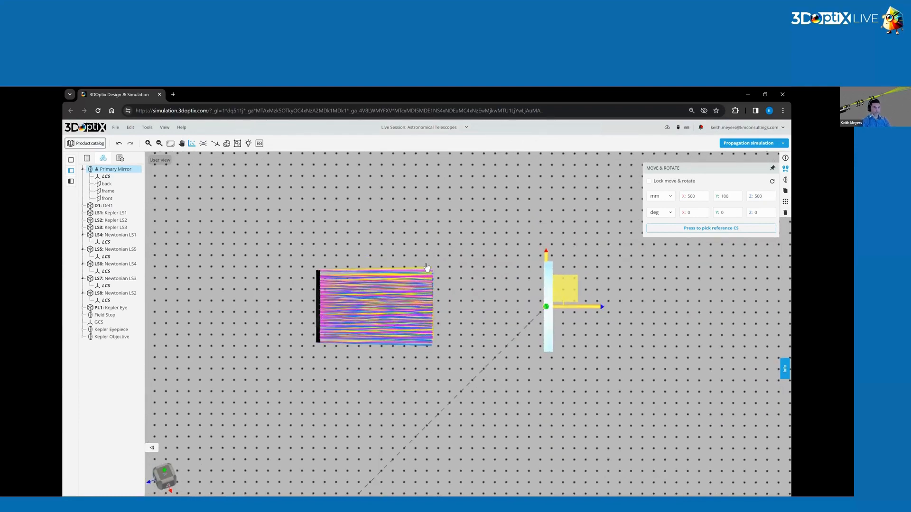
{"action": "left_click", "coordinate": [428, 225]}
{"action": "left_click_drag", "start_coordinate": [460, 332], "coordinate": [499, 306]}
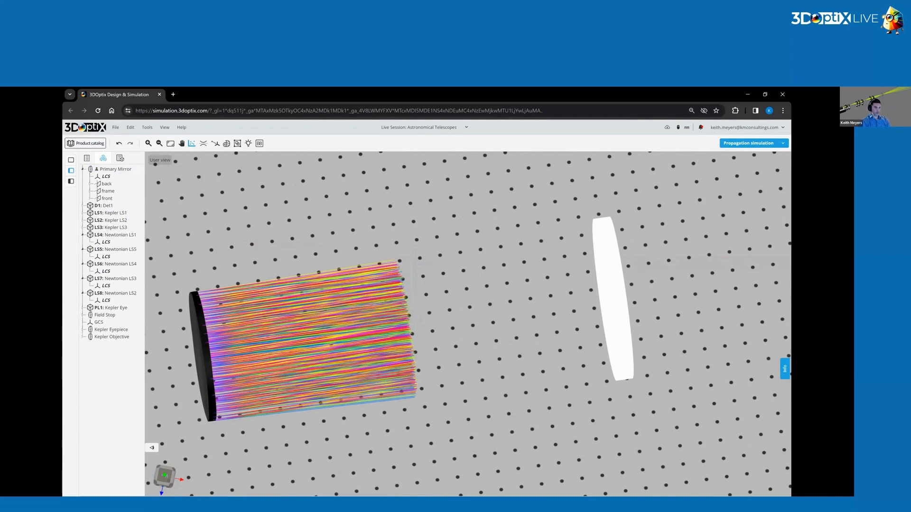
Start another user-defined optical element as a metallic mirror with a rectangular shape.
{"action": "right_click", "coordinate": [445, 313]}
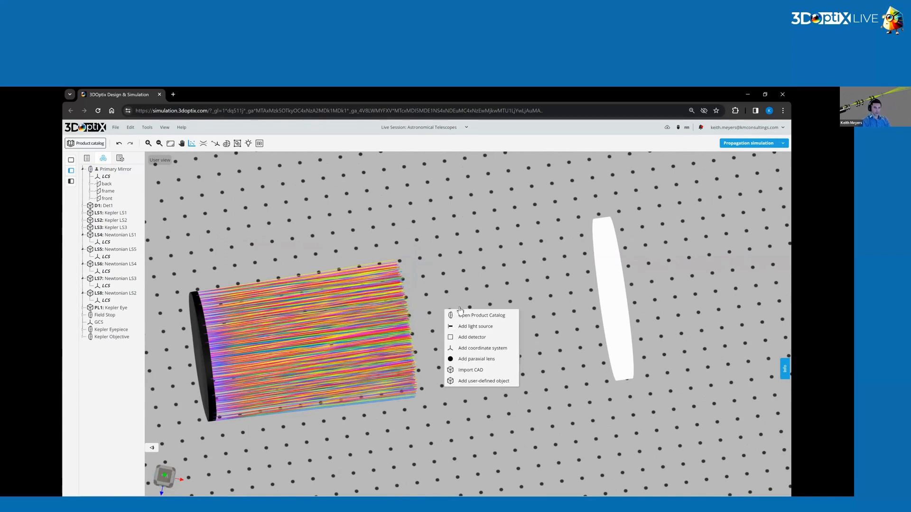
{"action": "left_click", "coordinate": [483, 381]}
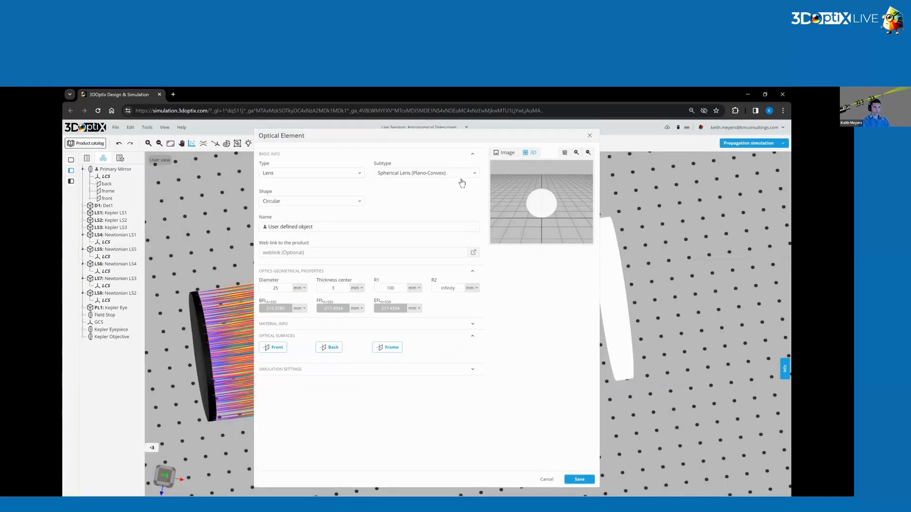
{"action": "left_click", "coordinate": [323, 173]}
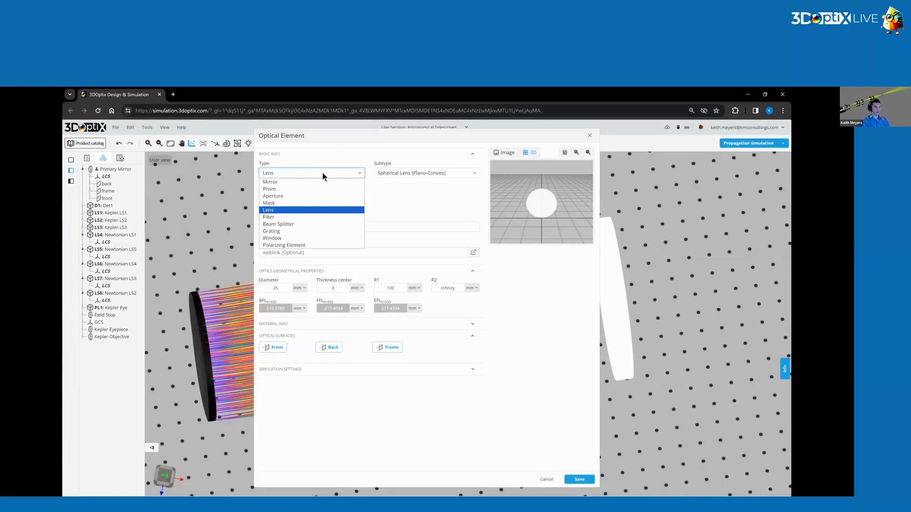
{"action": "left_click", "coordinate": [291, 183]}
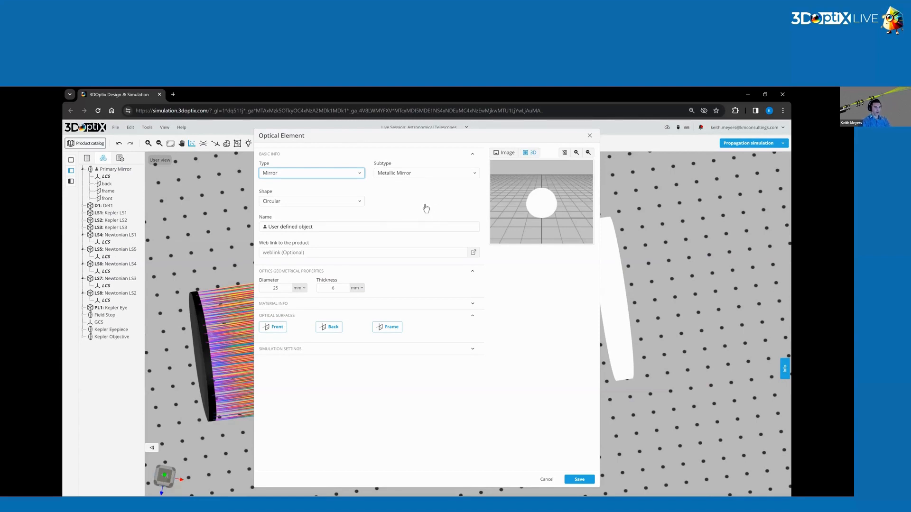
{"action": "left_click", "coordinate": [349, 201]}
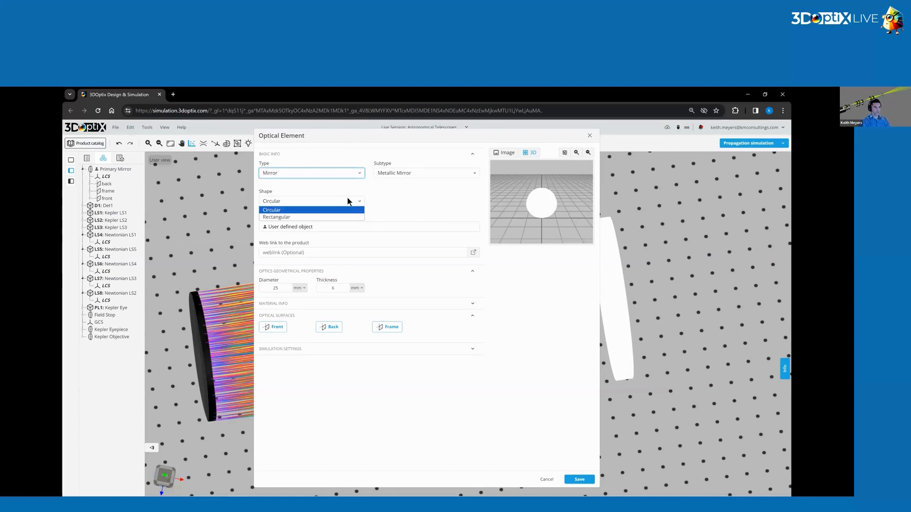
{"action": "left_click", "coordinate": [293, 218]}
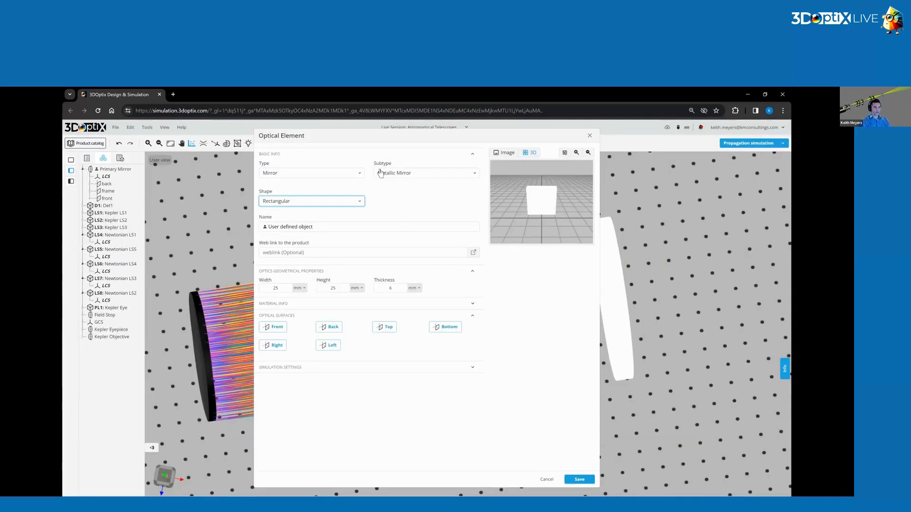
Name the element Secondary Mirror, size it 100 mm wide, 100 mm high and 5 mm thick, and save it after checking the front coating.
{"action": "triple_click", "coordinate": [284, 227]}
{"action": "type", "text": "Secondary MIrror"}
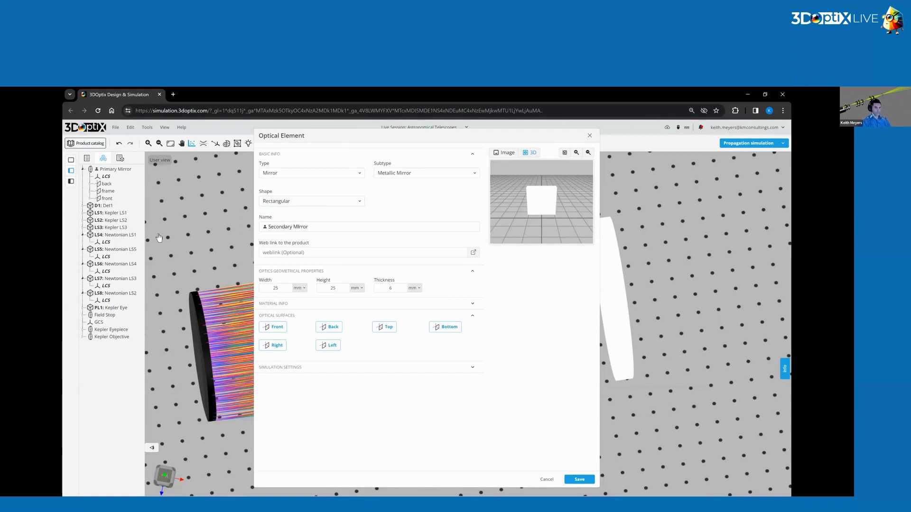
{"action": "type", "text": "i"}
{"action": "double_click", "coordinate": [397, 290]}
{"action": "double_click", "coordinate": [274, 288]}
{"action": "type", "text": "90"}
{"action": "double_click", "coordinate": [331, 289]}
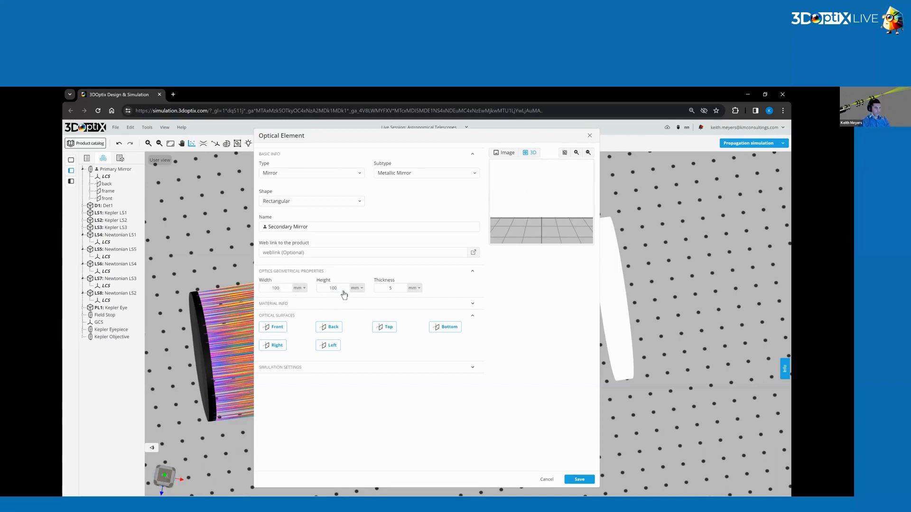
{"action": "left_click", "coordinate": [279, 327]}
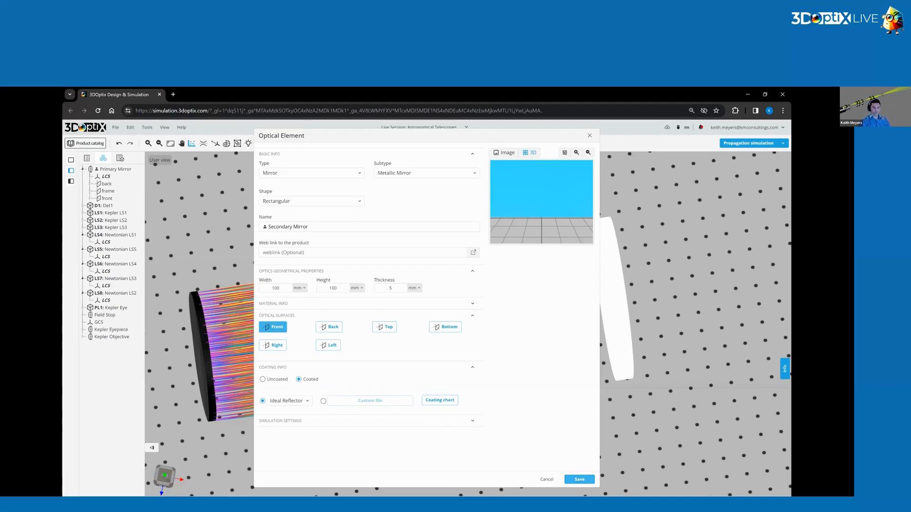
{"action": "left_click", "coordinate": [579, 479]}
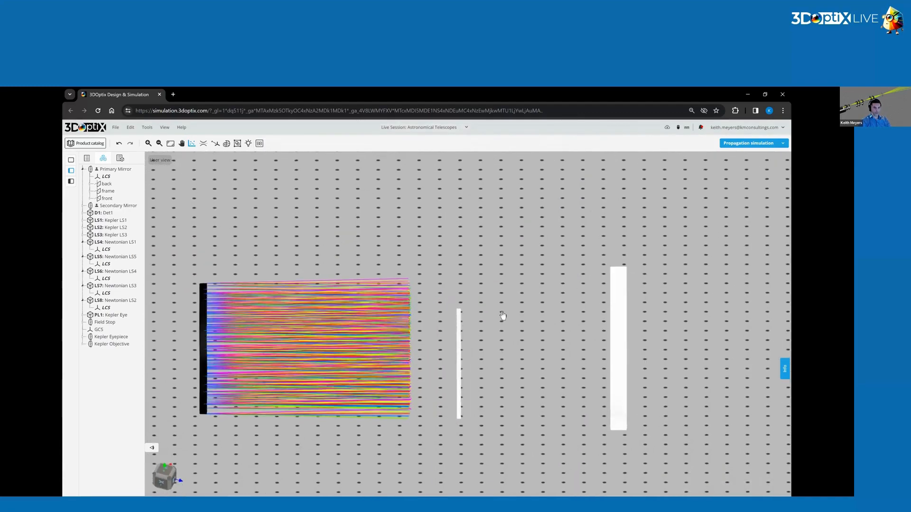
Position the secondary mirror at X 500 mm and Z 100 mm, inside the incoming beam.
{"action": "left_click", "coordinate": [785, 168]}
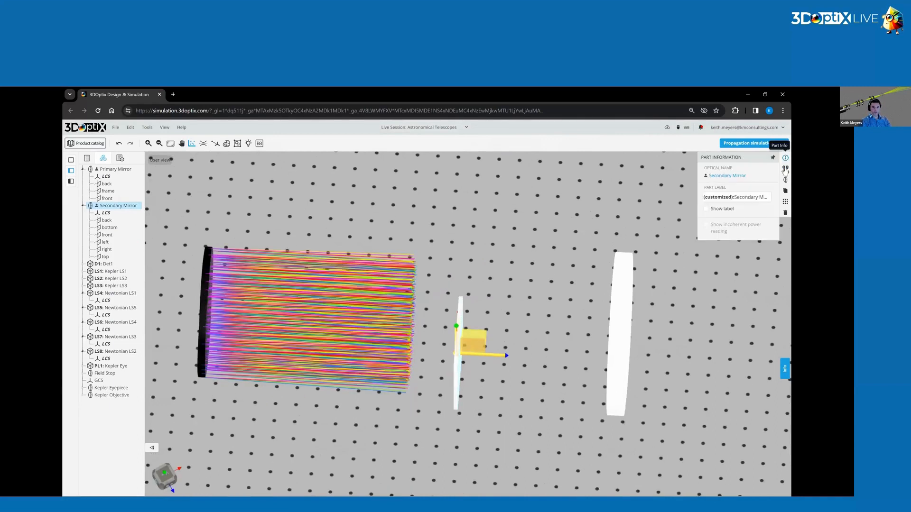
{"action": "left_click", "coordinate": [694, 195]}
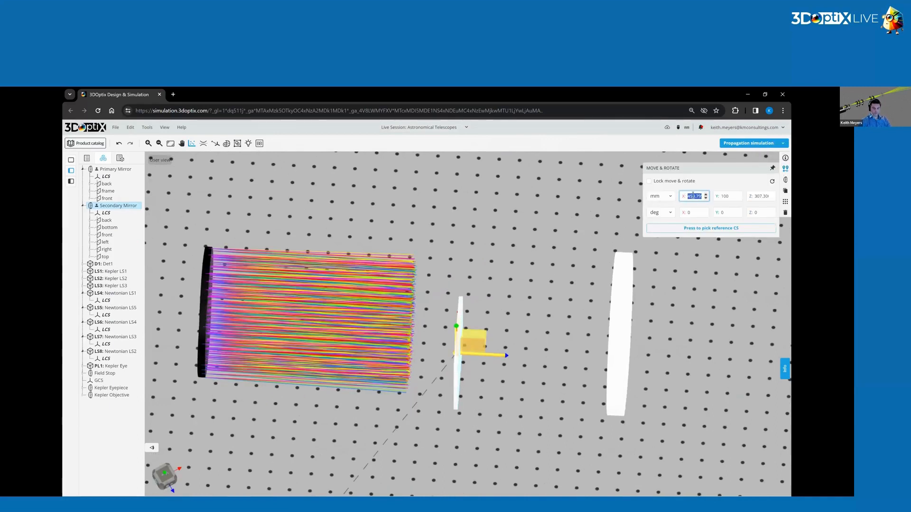
{"action": "key", "text": "Tab"}
{"action": "key", "text": "Tab"}
{"action": "type", "text": "100"}
{"action": "key", "text": "Return"}
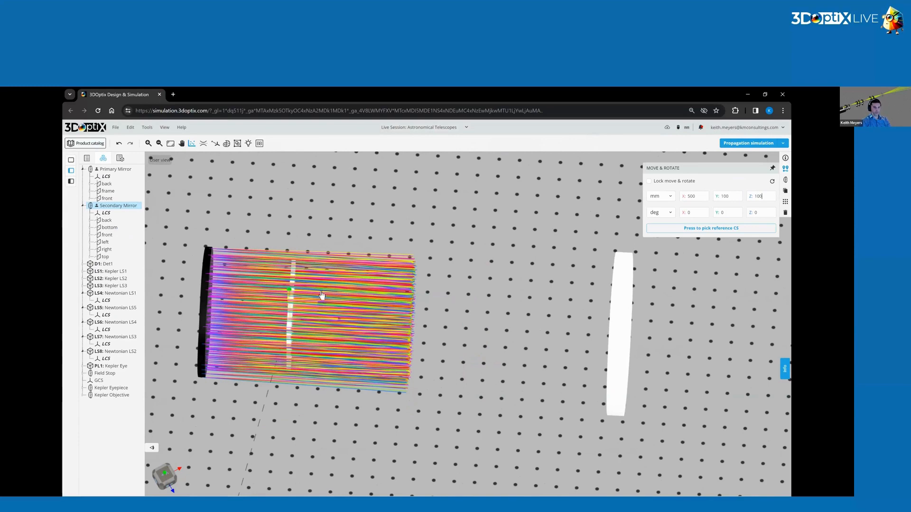
Rotate the secondary mirror by -45° about X and inspect its tilt from several angles.
{"action": "left_click_drag", "start_coordinate": [364, 320], "coordinate": [549, 300]}
{"action": "left_click", "coordinate": [697, 214]}
{"action": "key", "text": "ctrl+a"}
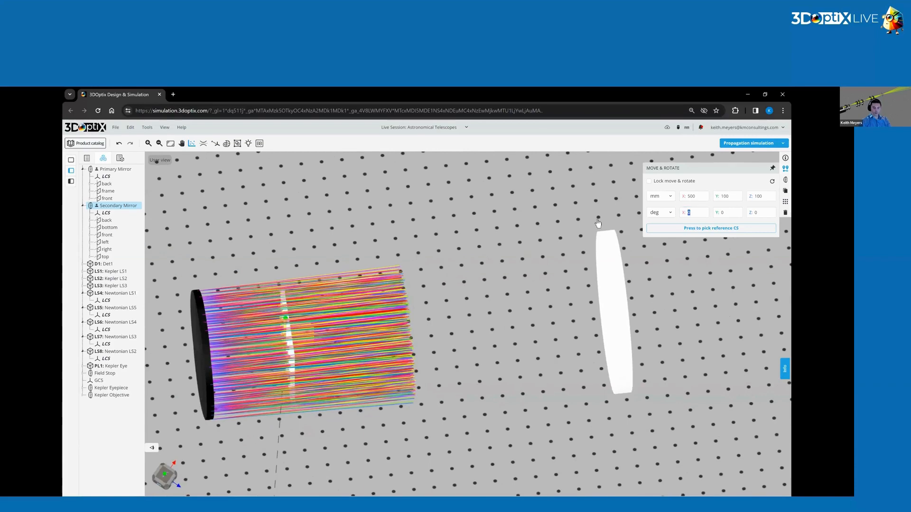
{"action": "type", "text": "-45"}
{"action": "key", "text": "Return"}
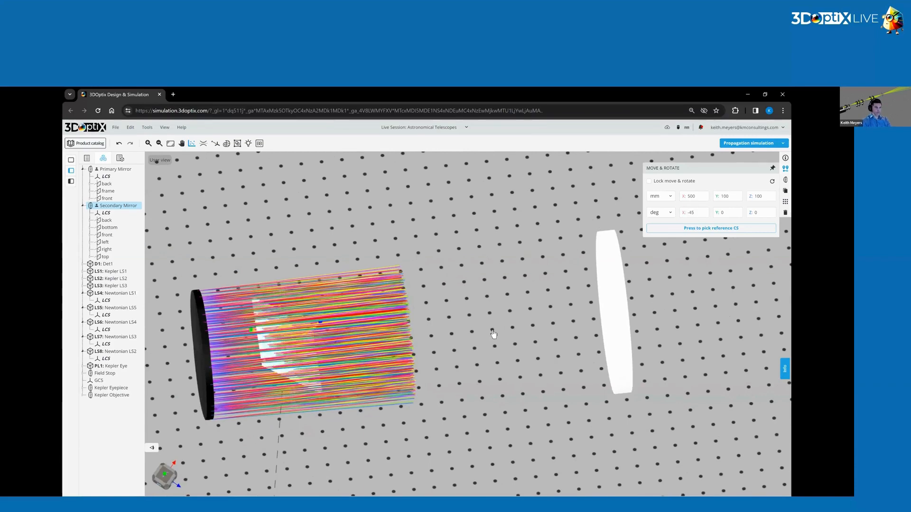
{"action": "left_click_drag", "start_coordinate": [477, 325], "coordinate": [291, 371]}
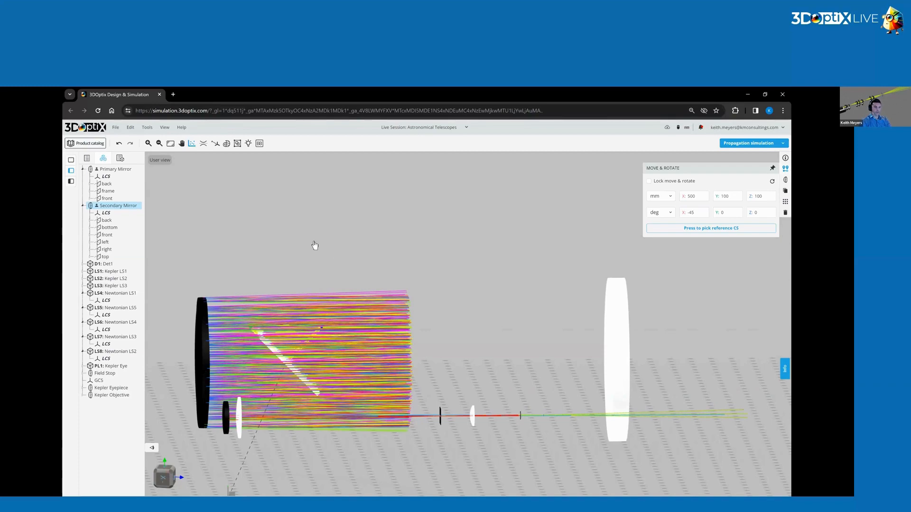
{"action": "left_click_drag", "start_coordinate": [587, 296], "coordinate": [591, 337]}
{"action": "left_click_drag", "start_coordinate": [327, 311], "coordinate": [297, 345]}
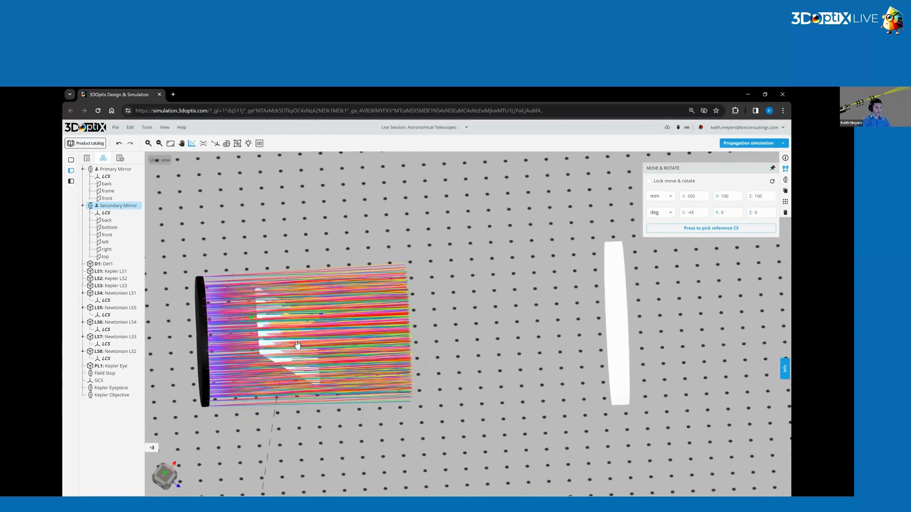
Run the propagation simulation with the tilted secondary mirror in place and inspect the direction of the reflected rays.
{"action": "left_click", "coordinate": [732, 194]}
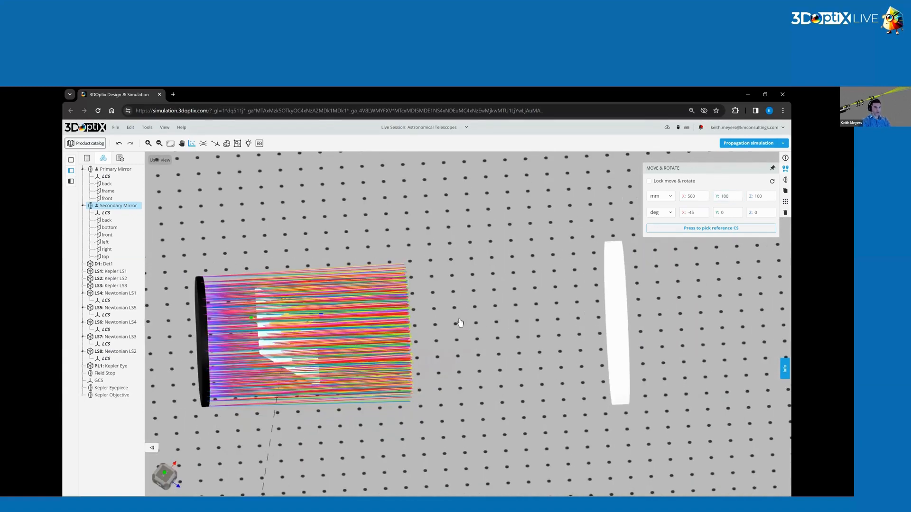
{"action": "left_click_drag", "start_coordinate": [452, 293], "coordinate": [465, 309]}
{"action": "left_click", "coordinate": [735, 147]}
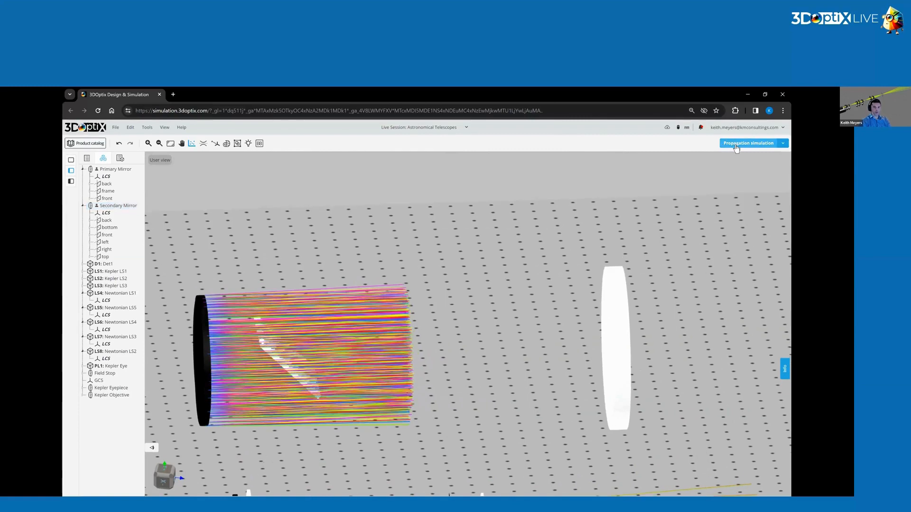
{"action": "left_click", "coordinate": [736, 147]}
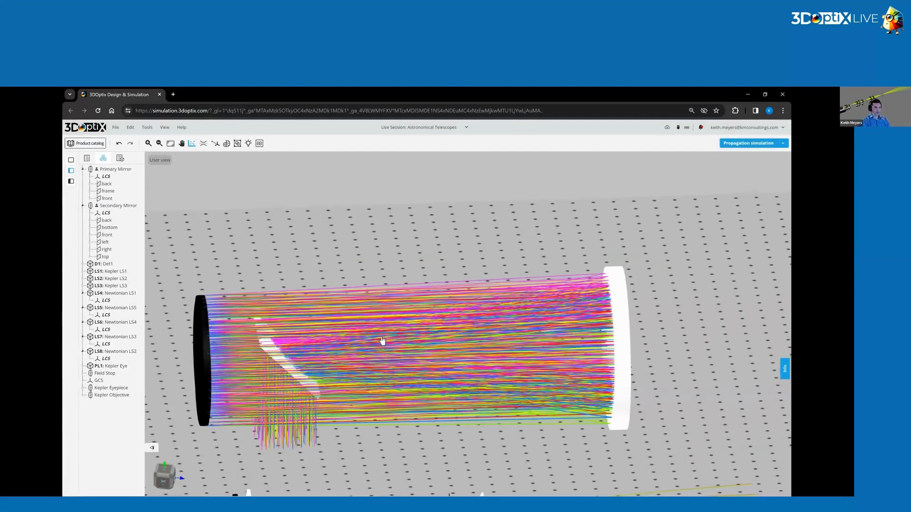
{"action": "left_click_drag", "start_coordinate": [383, 341], "coordinate": [277, 362]}
Rotate the secondary mirror to 180° about Y, keeping its -45° tilt about X, and check its orientation.
{"action": "left_click", "coordinate": [276, 361]}
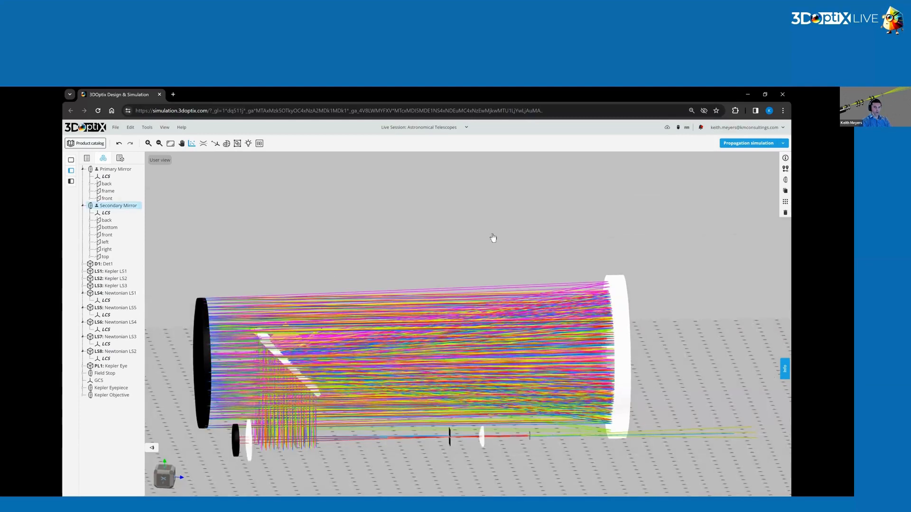
{"action": "left_click", "coordinate": [785, 168]}
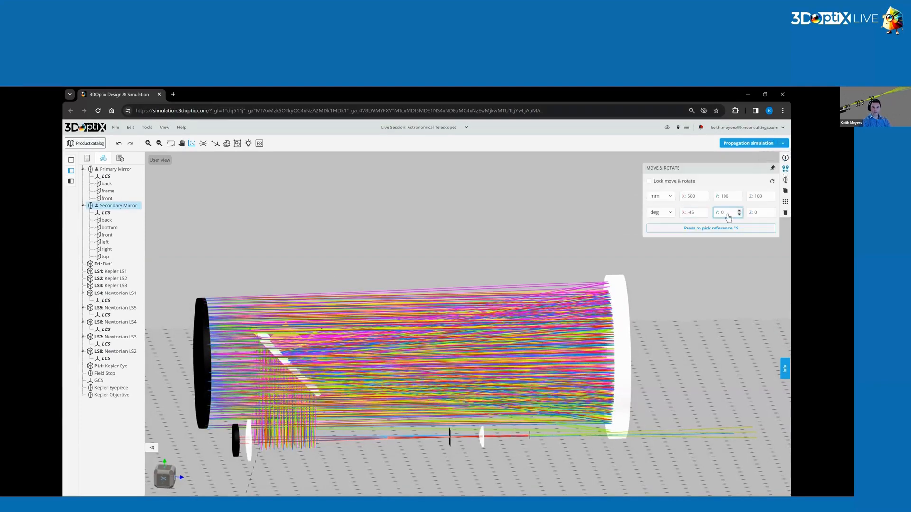
{"action": "type", "text": "180"}
{"action": "left_click", "coordinate": [695, 200]}
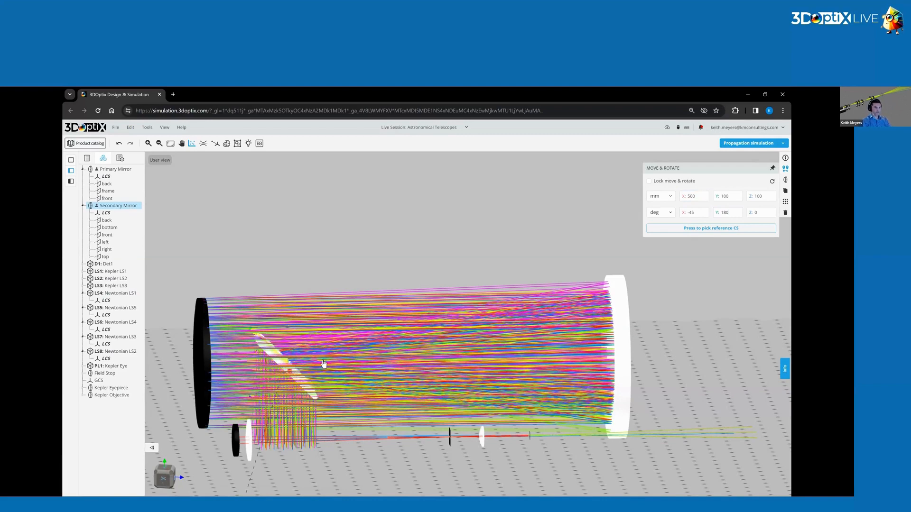
{"action": "left_click_drag", "start_coordinate": [320, 373], "coordinate": [271, 353]}
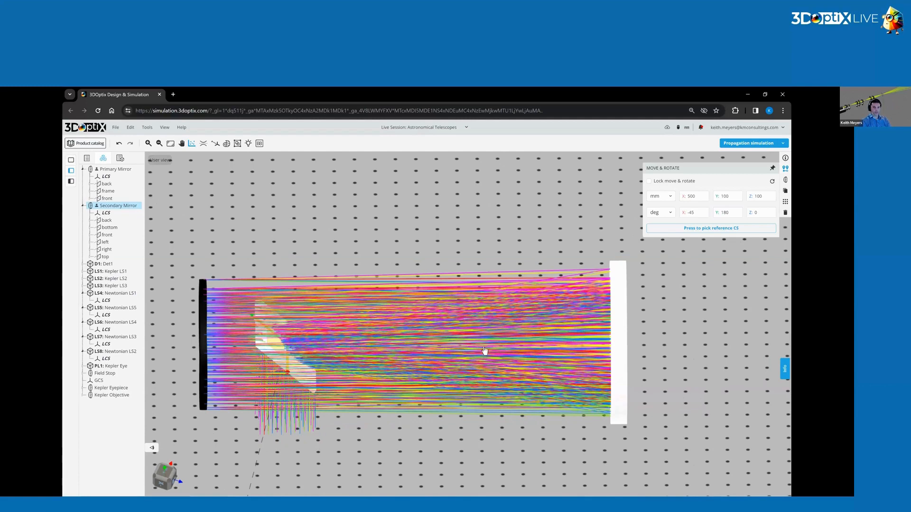
{"action": "left_click", "coordinate": [726, 213]}
Rerun the propagation simulation and examine where the five colored beams focus after reflecting off the secondary mirror.
{"action": "left_click", "coordinate": [438, 254]}
{"action": "left_click", "coordinate": [742, 147]}
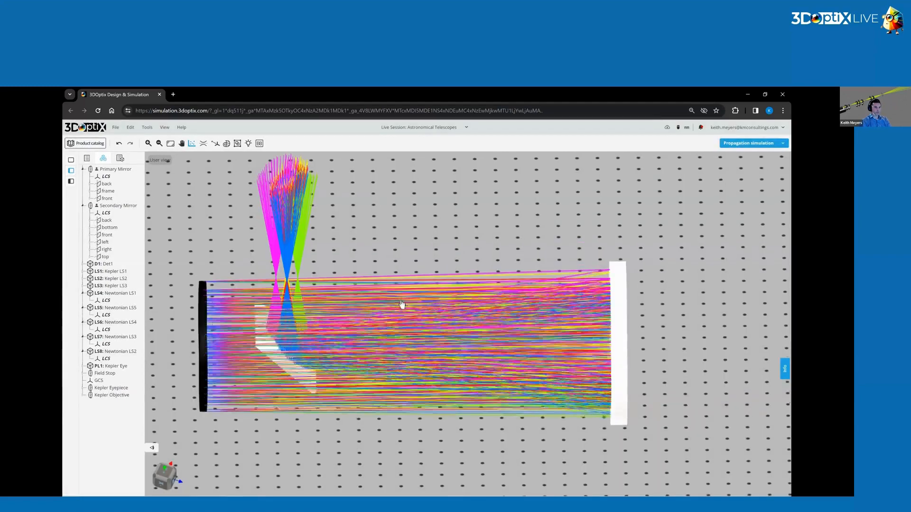
{"action": "left_click_drag", "start_coordinate": [402, 304], "coordinate": [284, 360]}
{"action": "left_click_drag", "start_coordinate": [326, 321], "coordinate": [310, 330]}
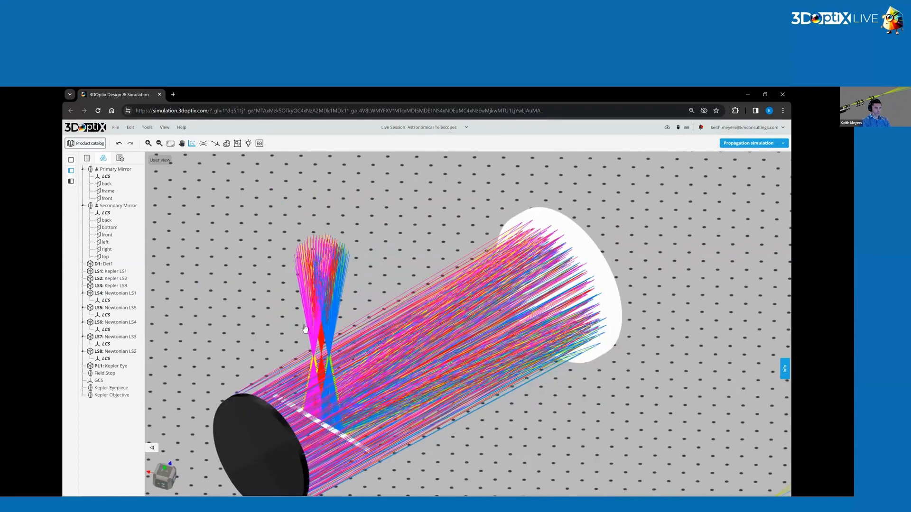
{"action": "left_click_drag", "start_coordinate": [254, 348], "coordinate": [269, 357]}
{"action": "scroll", "coordinate": [269, 357], "scroll_direction": "up", "scroll_amount": 3}
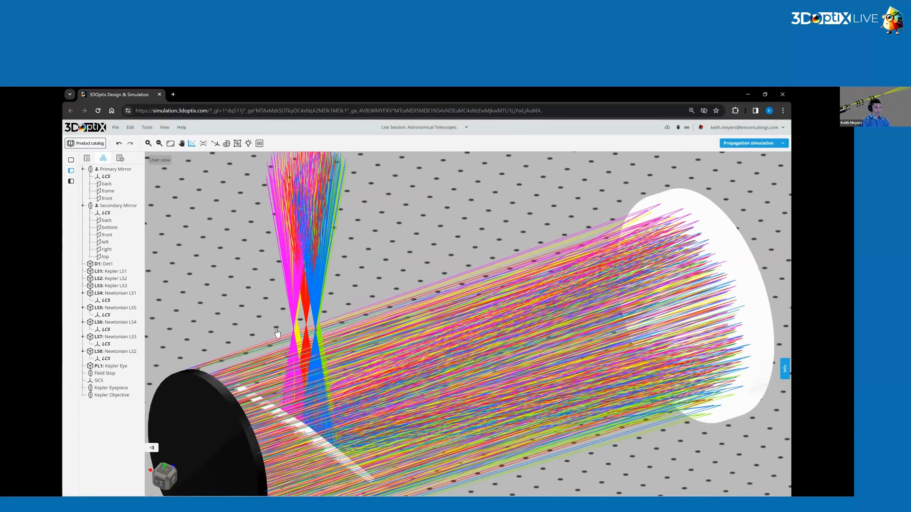
{"action": "scroll", "coordinate": [275, 331], "scroll_direction": "up", "scroll_amount": 3}
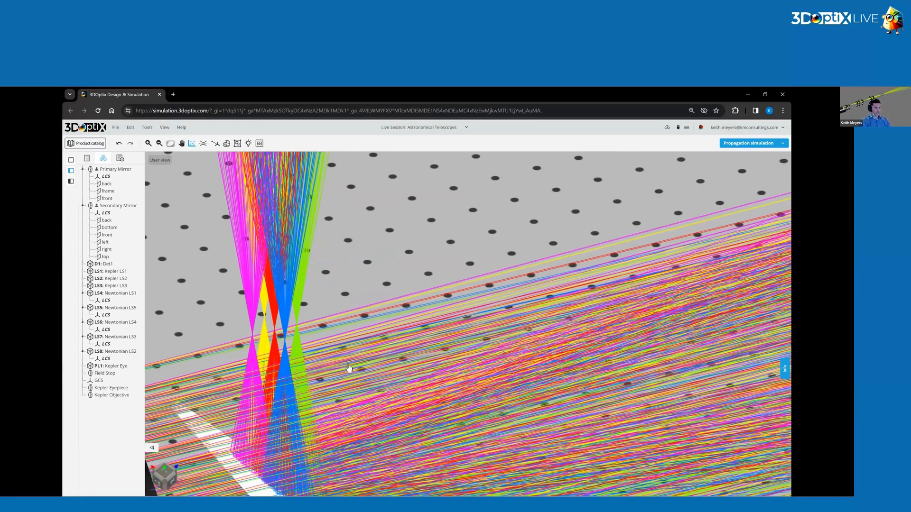
{"action": "left_click_drag", "start_coordinate": [339, 393], "coordinate": [269, 432]}
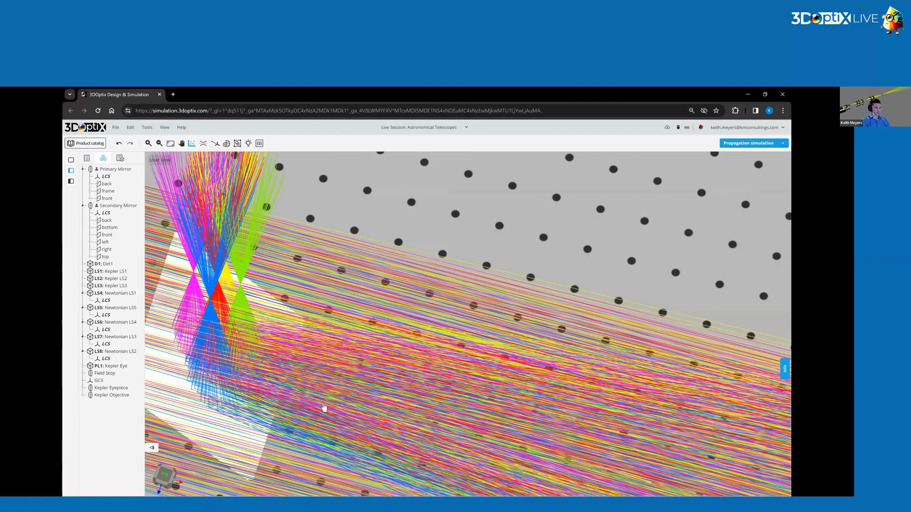
{"action": "left_click_drag", "start_coordinate": [246, 330], "coordinate": [277, 340]}
Resize the secondary mirror to 25 mm wide and 25 mm high, and save it as Secondary Mirror (6).
{"action": "scroll", "coordinate": [277, 341], "scroll_direction": "down", "scroll_amount": 3}
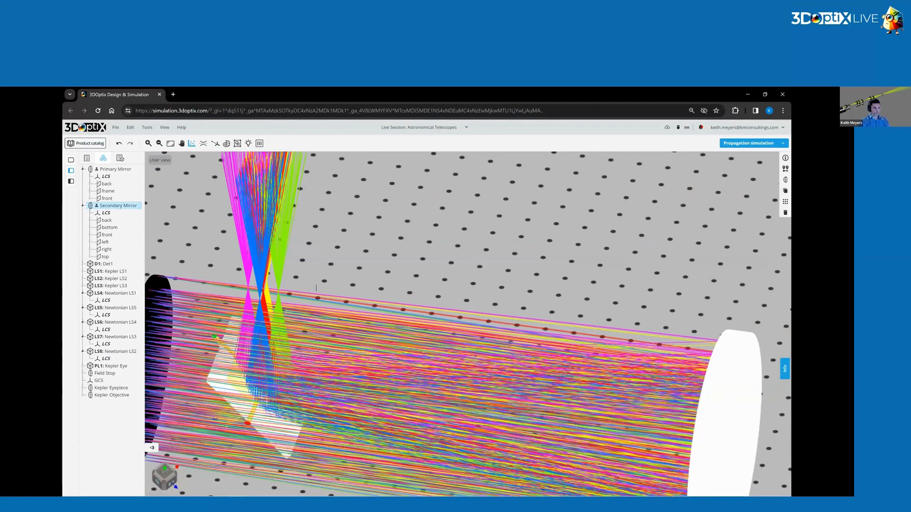
{"action": "left_click", "coordinate": [339, 288]}
{"action": "key", "text": "BackSpace"}
{"action": "type", "text": "5"}
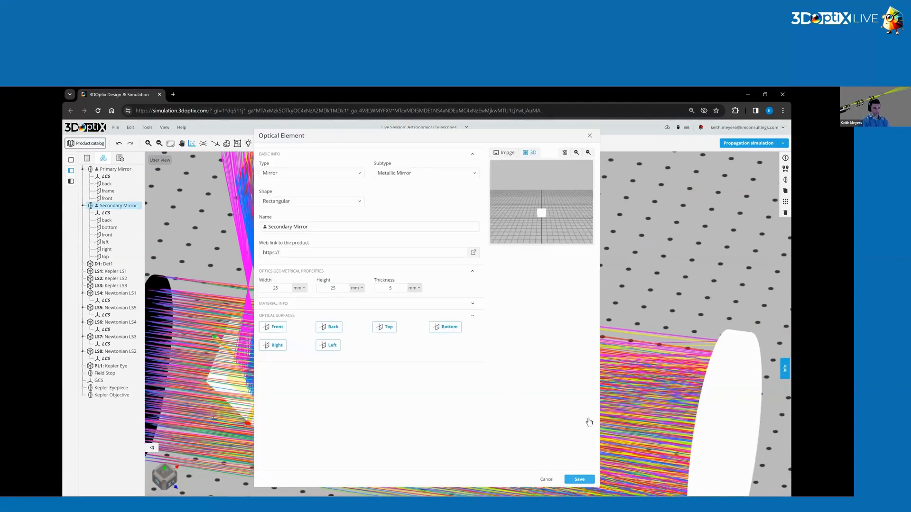
{"action": "key", "text": "Return"}
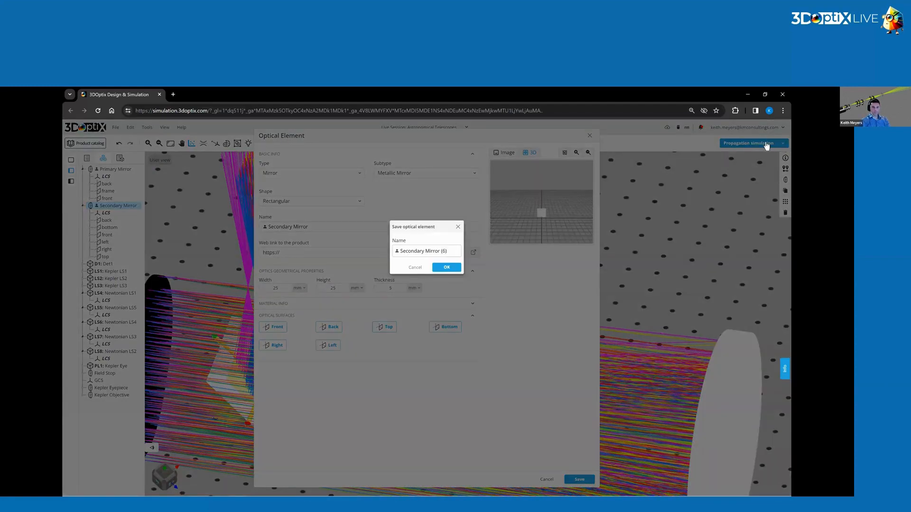
{"action": "key", "text": "Return"}
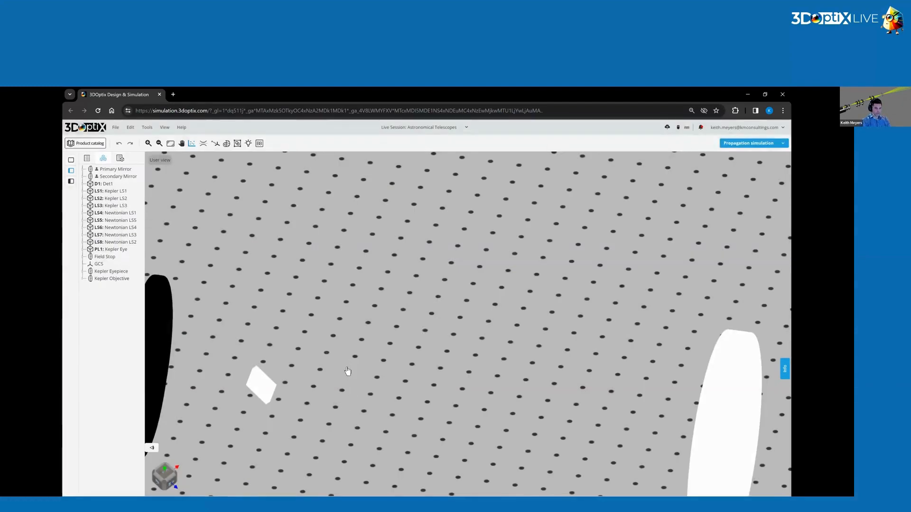
Examine from several angles how the 25 mm secondary mirror intercepts the converging rays and how much light passes it.
{"action": "scroll", "coordinate": [403, 387], "scroll_direction": "down", "scroll_amount": 5}
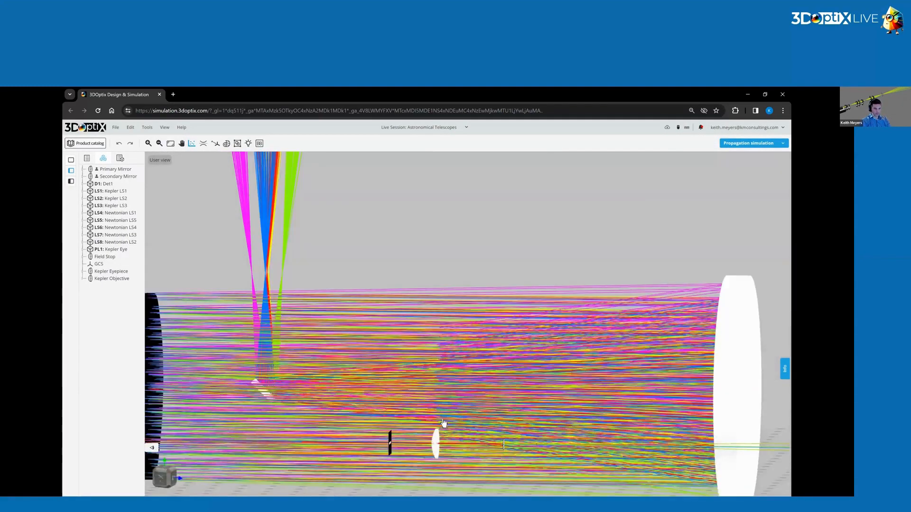
{"action": "scroll", "coordinate": [443, 423], "scroll_direction": "down", "scroll_amount": 5}
{"action": "scroll", "coordinate": [389, 385], "scroll_direction": "up", "scroll_amount": 2}
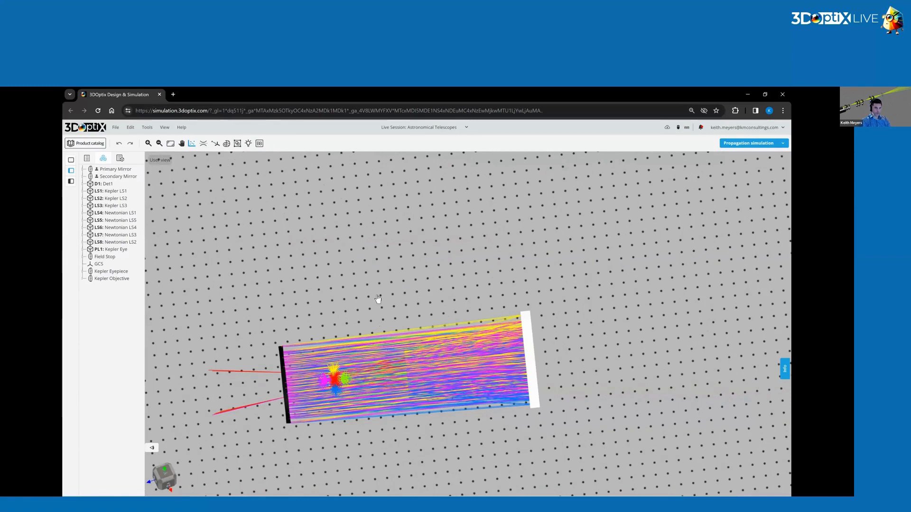
{"action": "scroll", "coordinate": [380, 280], "scroll_direction": "up", "scroll_amount": 5}
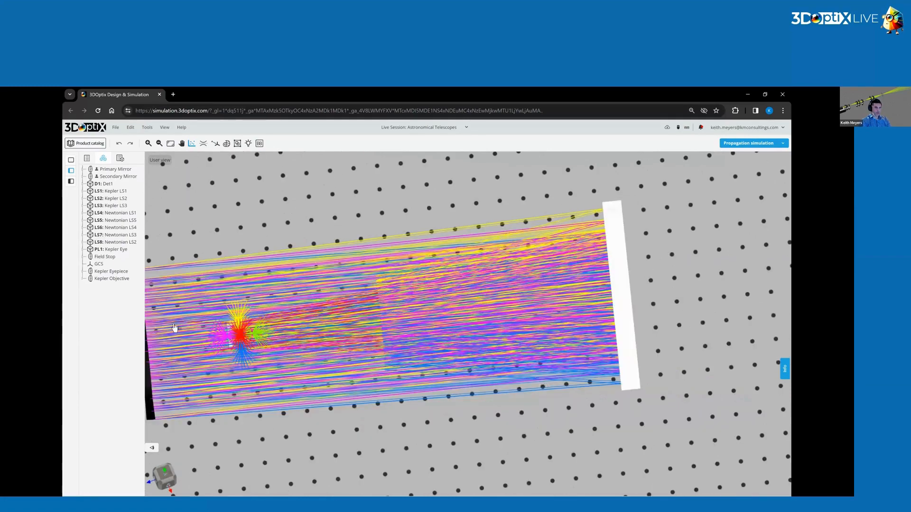
{"action": "scroll", "coordinate": [388, 371], "scroll_direction": "up", "scroll_amount": 1}
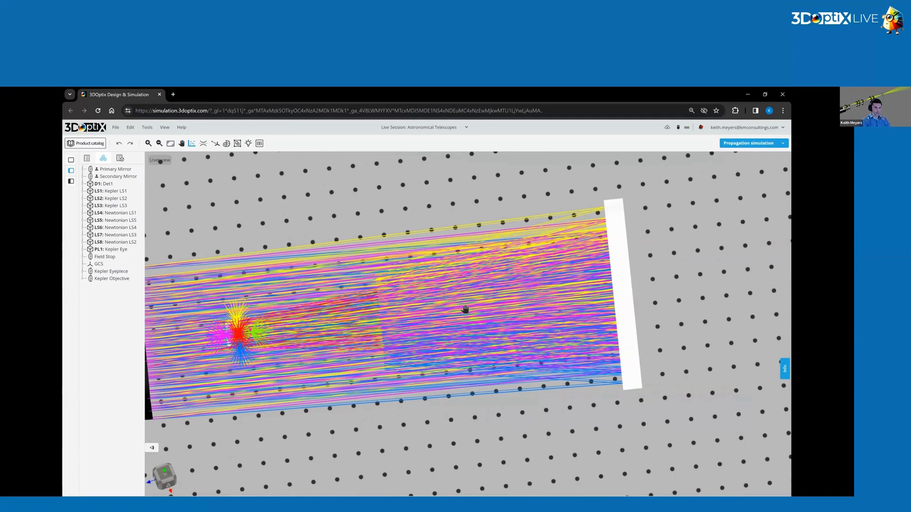
{"action": "scroll", "coordinate": [479, 311], "scroll_direction": "up", "scroll_amount": 2}
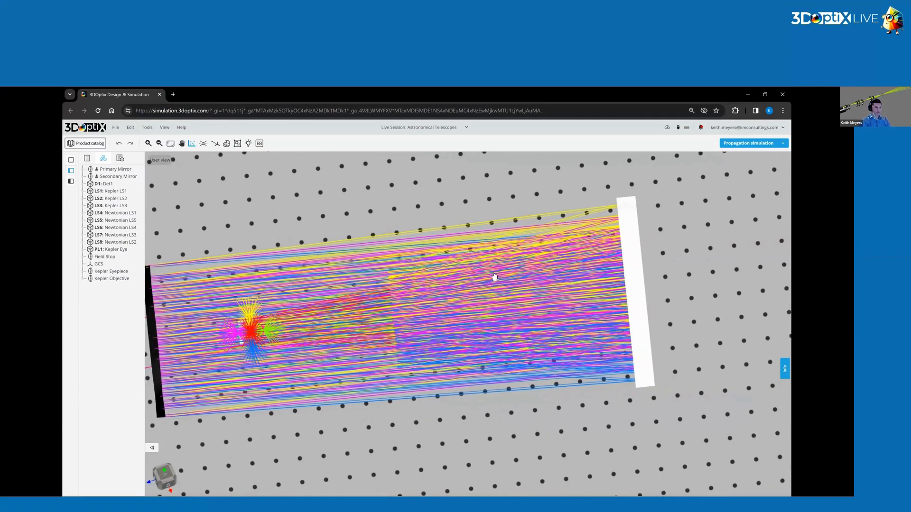
{"action": "right_click_drag", "start_coordinate": [340, 381], "coordinate": [459, 361]}
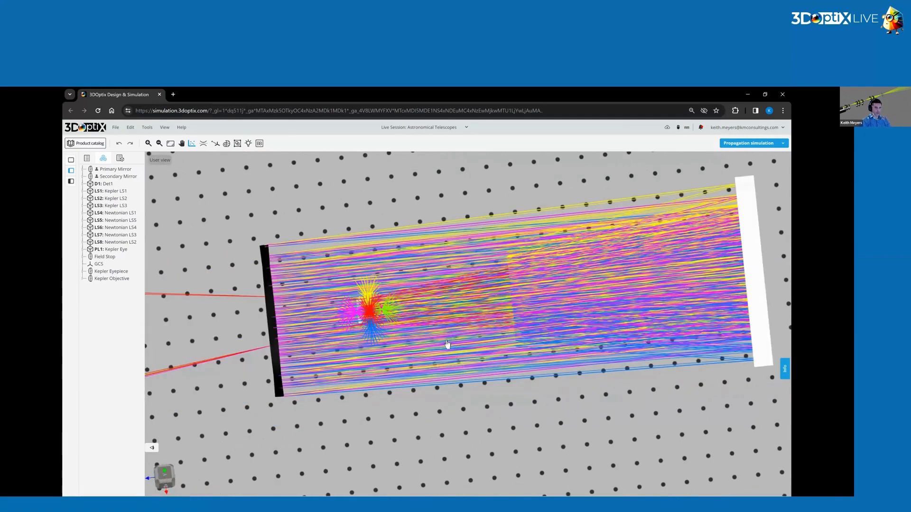
{"action": "left_click_drag", "start_coordinate": [444, 326], "coordinate": [410, 363]}
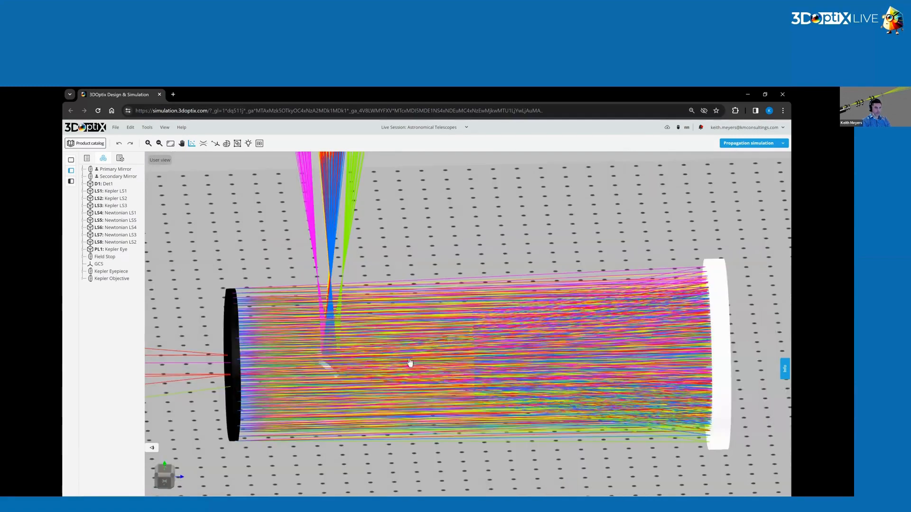
{"action": "left_click", "coordinate": [332, 352]}
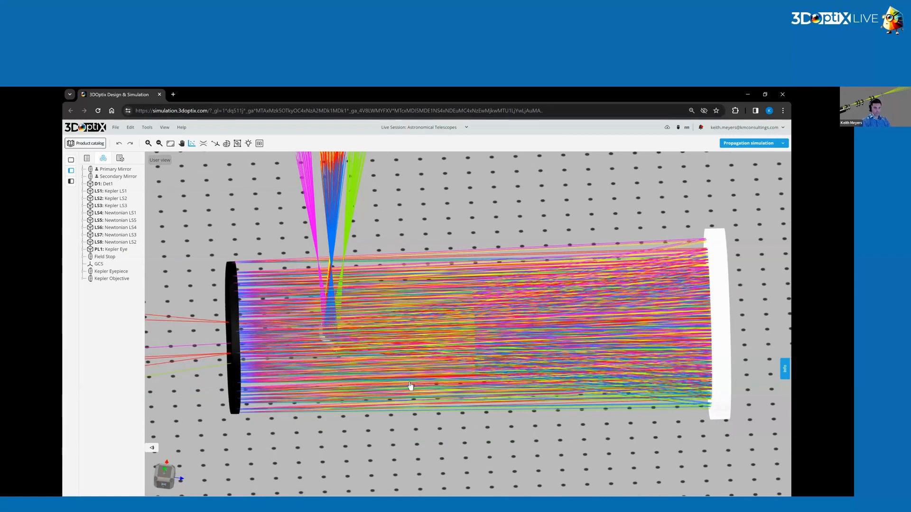
{"action": "left_click", "coordinate": [469, 341]}
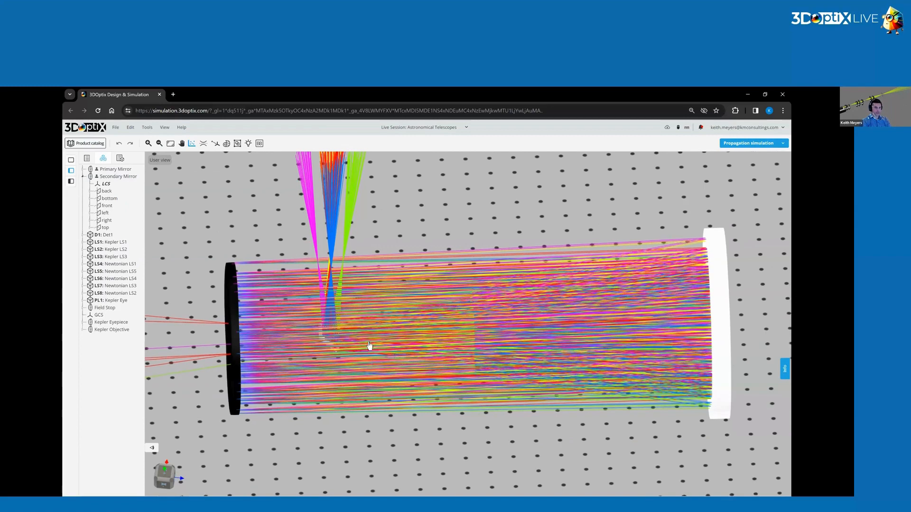
{"action": "left_click_drag", "start_coordinate": [281, 320], "coordinate": [321, 322]}
{"action": "left_click_drag", "start_coordinate": [333, 368], "coordinate": [327, 349]}
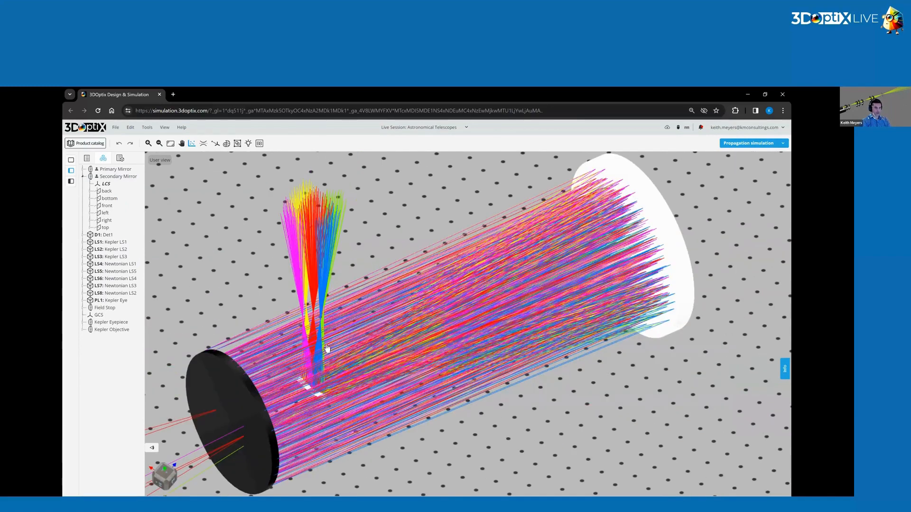
Resize the secondary mirror to 100 mm wide and 100 mm high, check its 3D preview, and save it to the scene.
{"action": "left_click", "coordinate": [327, 349]}
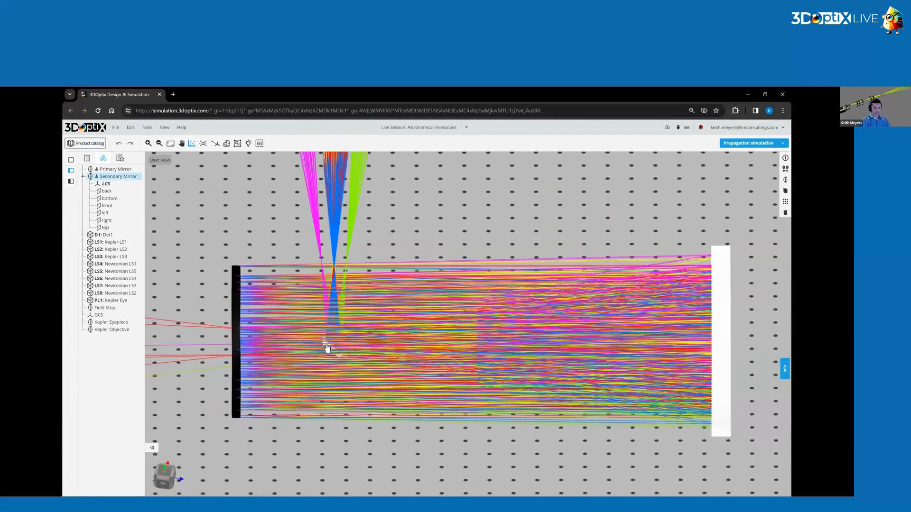
{"action": "left_click", "coordinate": [785, 180]}
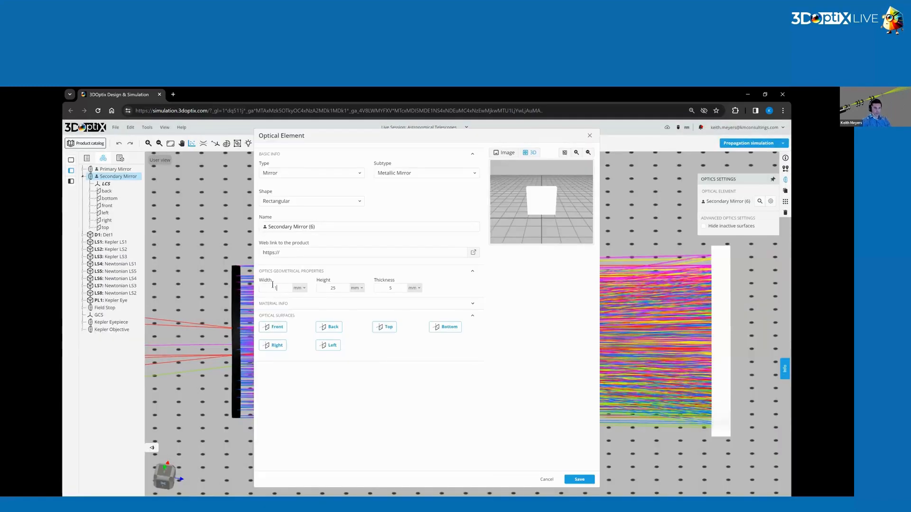
{"action": "type", "text": "00"}
{"action": "left_click", "coordinate": [336, 288]}
{"action": "type", "text": "100"}
{"action": "scroll", "coordinate": [547, 184], "scroll_direction": "up", "scroll_amount": 1}
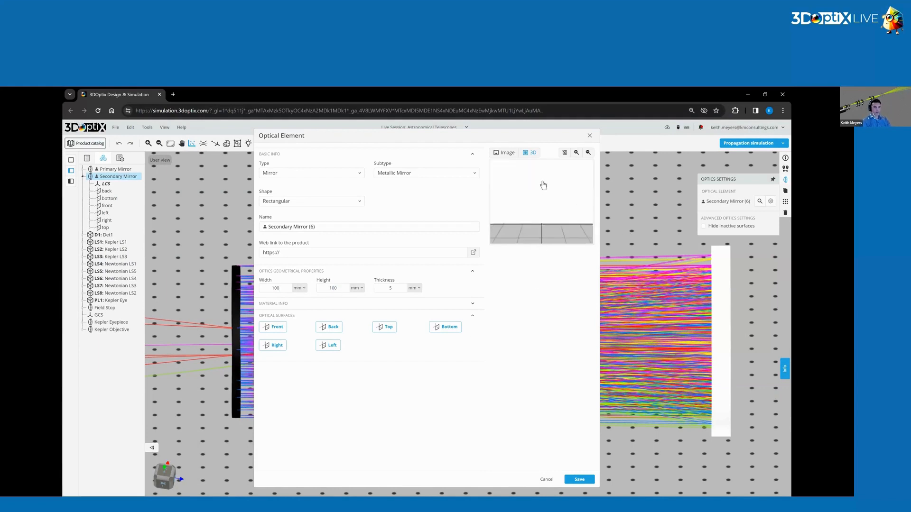
{"action": "scroll", "coordinate": [548, 185], "scroll_direction": "down", "scroll_amount": 3}
{"action": "scroll", "coordinate": [555, 201], "scroll_direction": "down", "scroll_amount": 2}
{"action": "left_click_drag", "start_coordinate": [547, 205], "coordinate": [539, 241]}
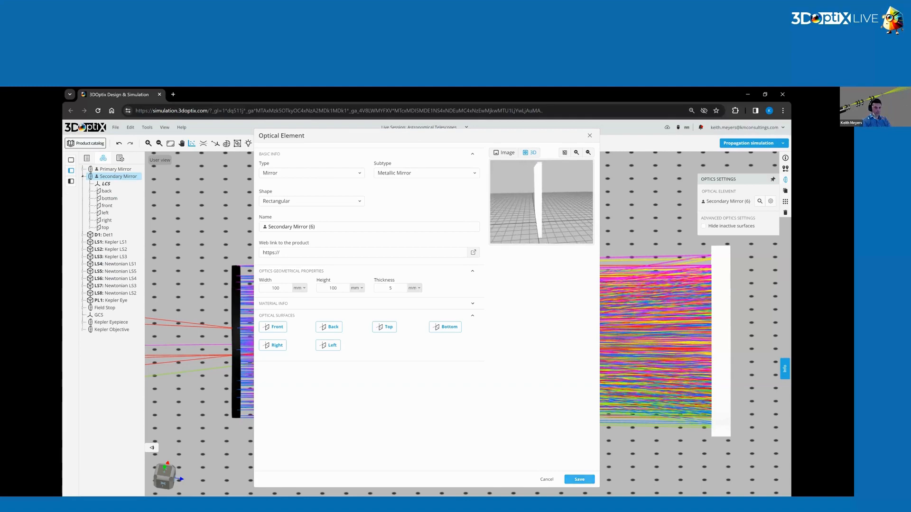
{"action": "left_click", "coordinate": [579, 479]}
{"action": "key", "text": "Return"}
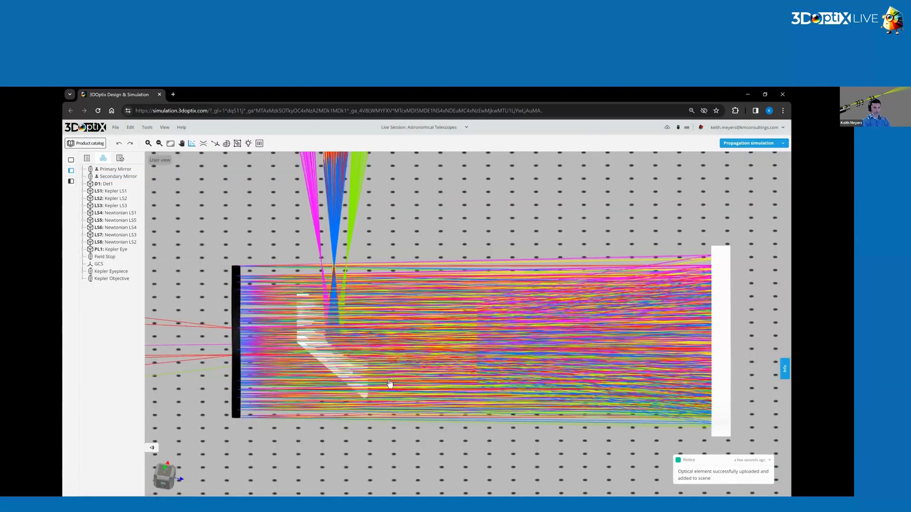
Inspect the enlarged secondary mirror's size and position within the beam from several angles.
{"action": "left_click_drag", "start_coordinate": [362, 387], "coordinate": [389, 385]}
{"action": "left_click_drag", "start_coordinate": [446, 396], "coordinate": [378, 410]}
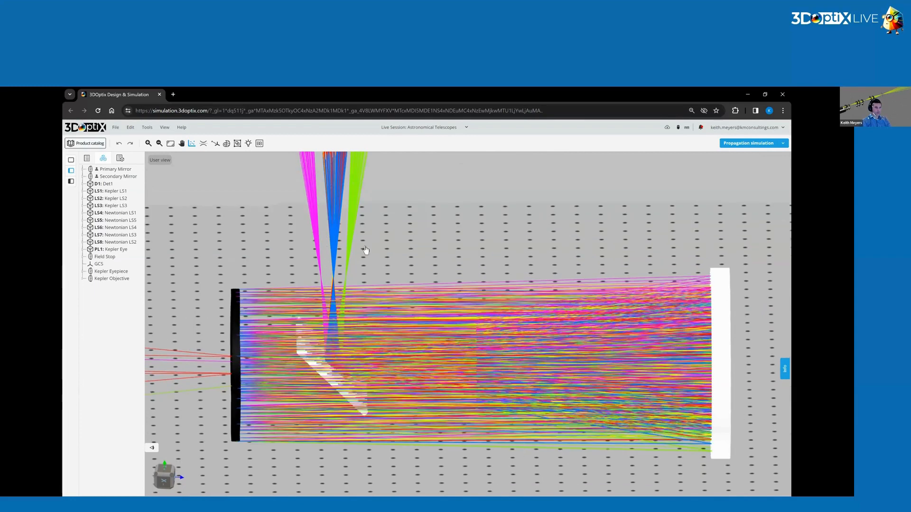
{"action": "left_click_drag", "start_coordinate": [363, 250], "coordinate": [333, 338]}
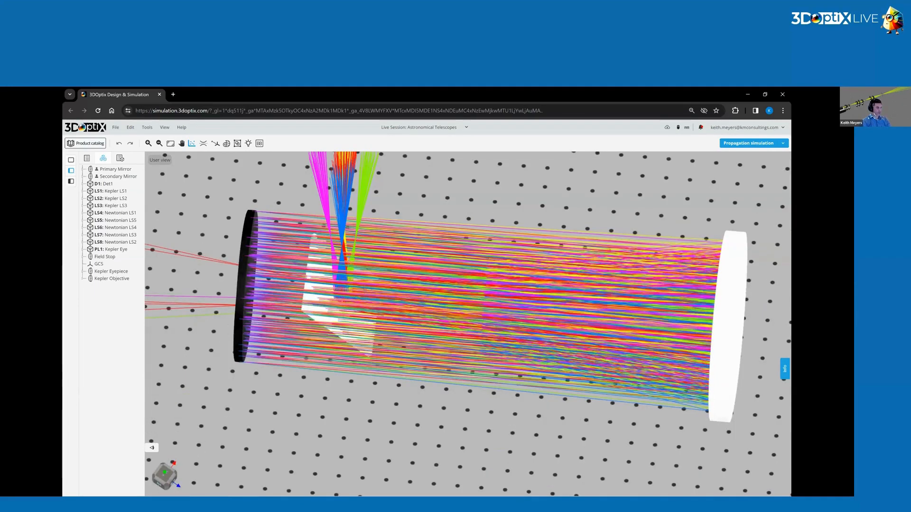
{"action": "scroll", "coordinate": [344, 306], "scroll_direction": "up", "scroll_amount": 3}
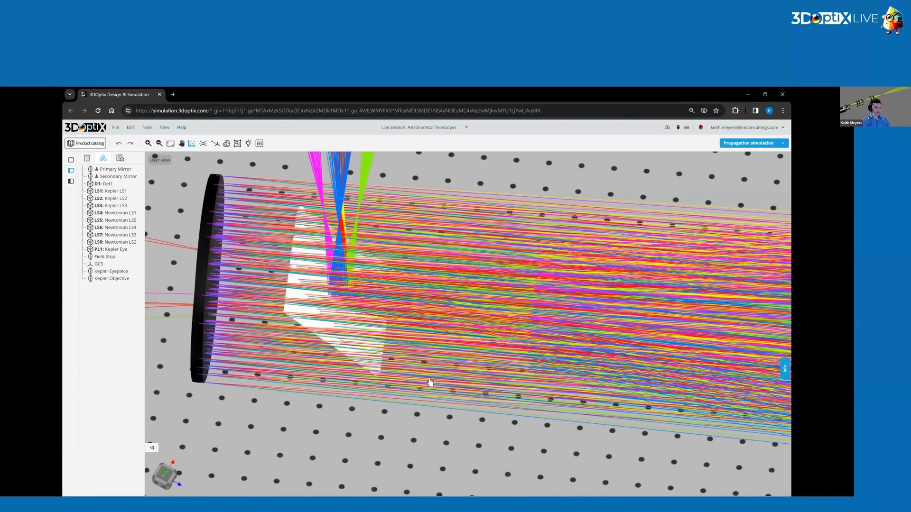
{"action": "left_click_drag", "start_coordinate": [427, 388], "coordinate": [452, 366]}
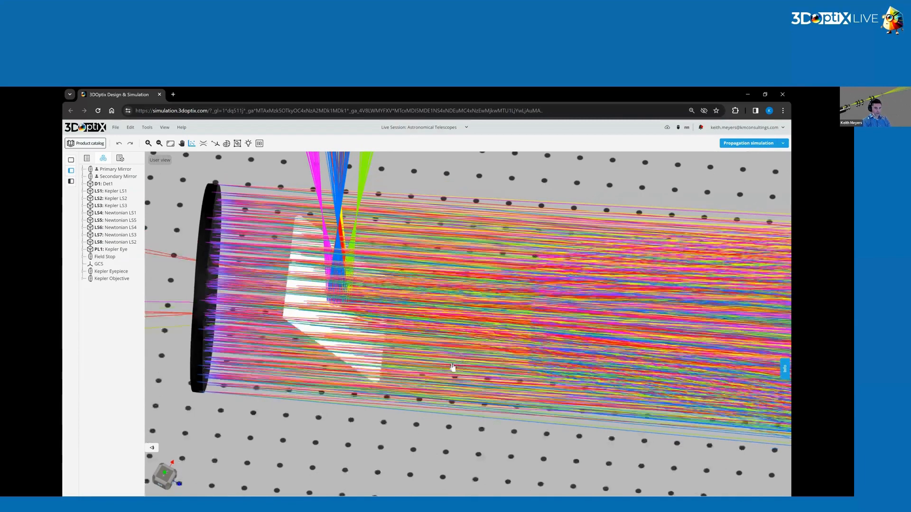
Examine from several angles where the beams reflected by the secondary mirror come to focus relative to the incoming light.
{"action": "left_click_drag", "start_coordinate": [369, 363], "coordinate": [429, 380]}
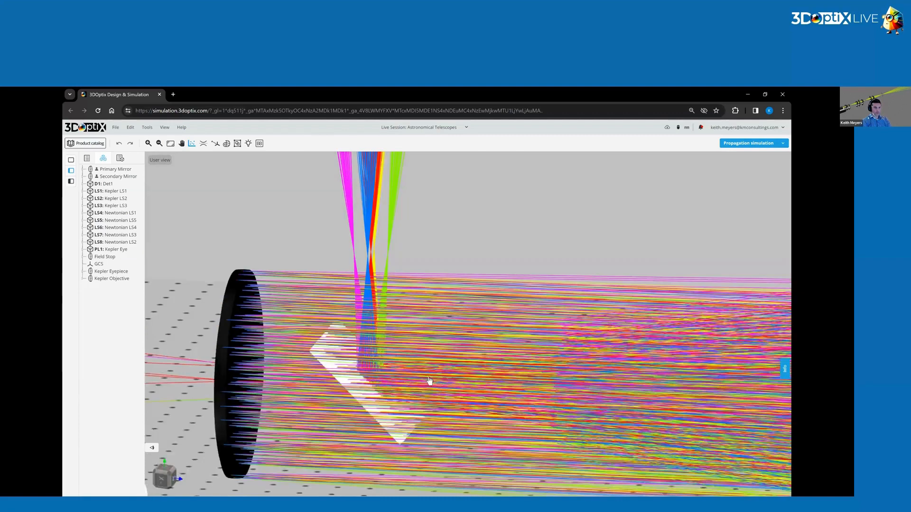
{"action": "right_click_drag", "start_coordinate": [359, 243], "coordinate": [368, 229]}
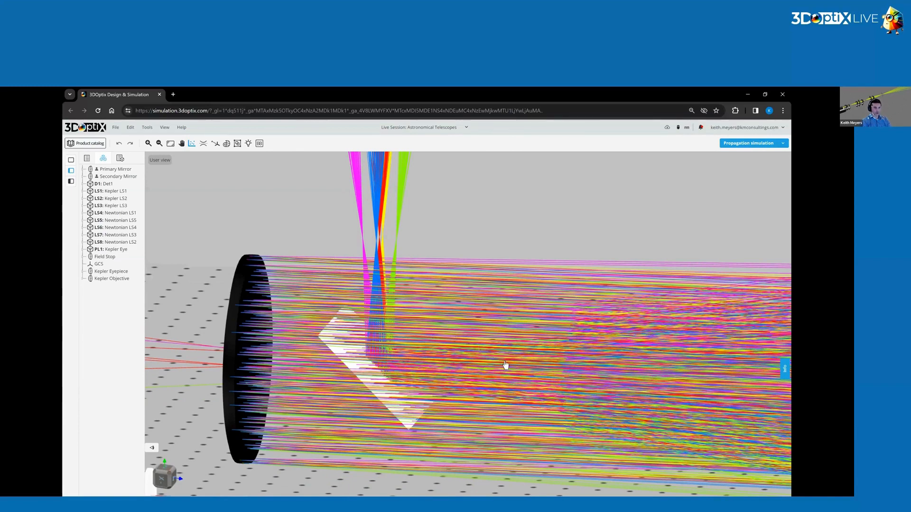
{"action": "scroll", "coordinate": [408, 275], "scroll_direction": "up", "scroll_amount": 3}
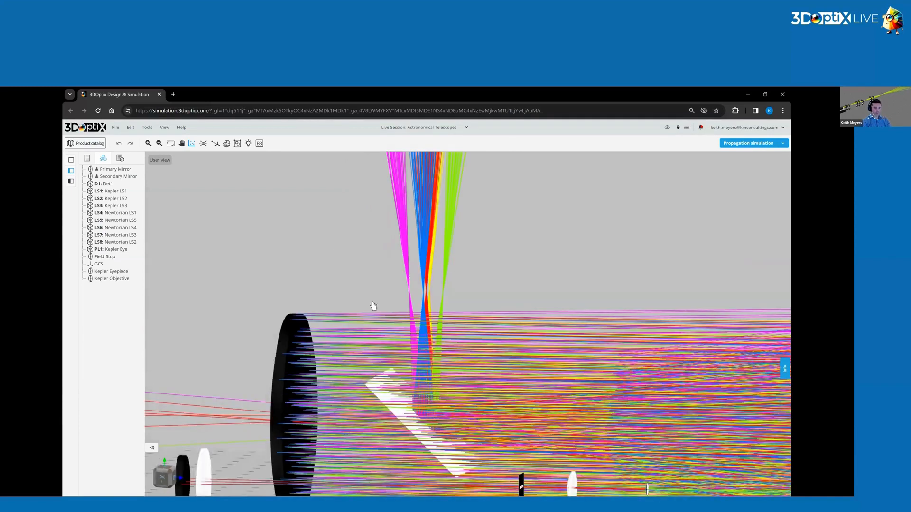
{"action": "scroll", "coordinate": [383, 201], "scroll_direction": "up", "scroll_amount": 2}
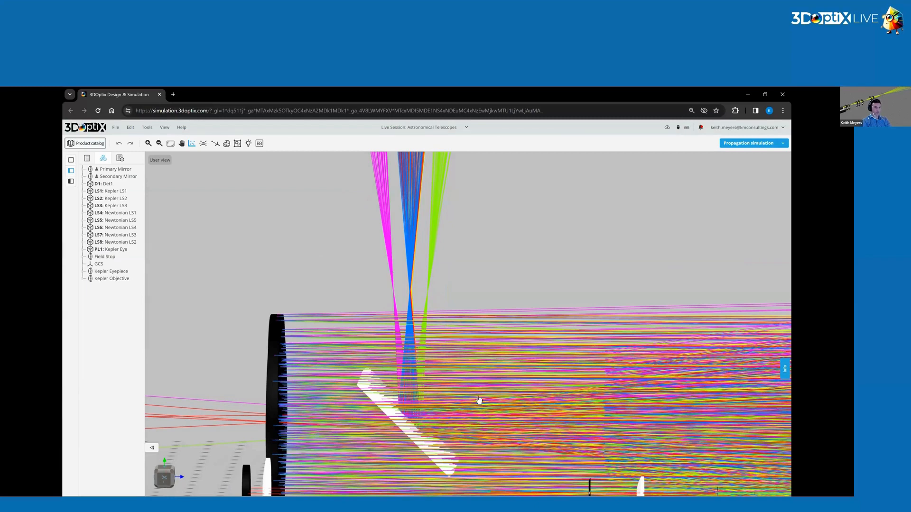
{"action": "left_click_drag", "start_coordinate": [471, 416], "coordinate": [468, 418]}
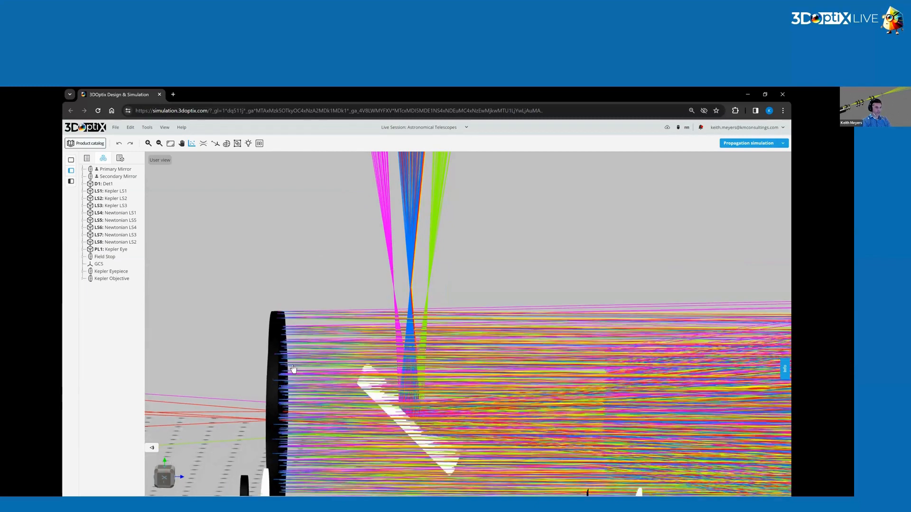
{"action": "left_click_drag", "start_coordinate": [422, 382], "coordinate": [427, 380]}
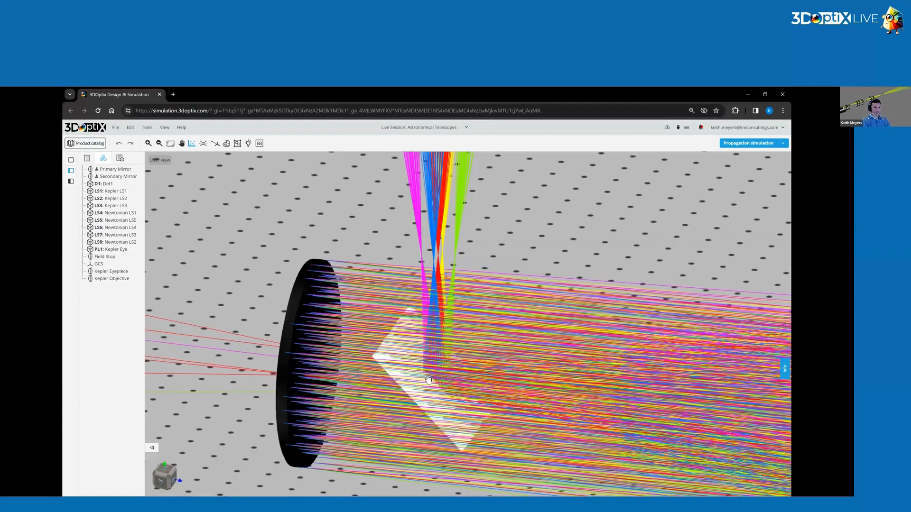
{"action": "left_click_drag", "start_coordinate": [439, 312], "coordinate": [433, 389]}
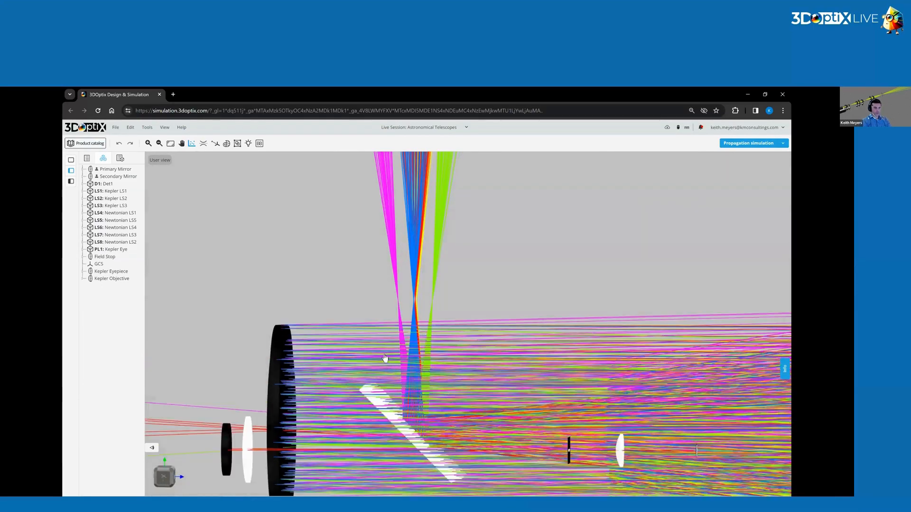
{"action": "left_click_drag", "start_coordinate": [384, 358], "coordinate": [410, 374]}
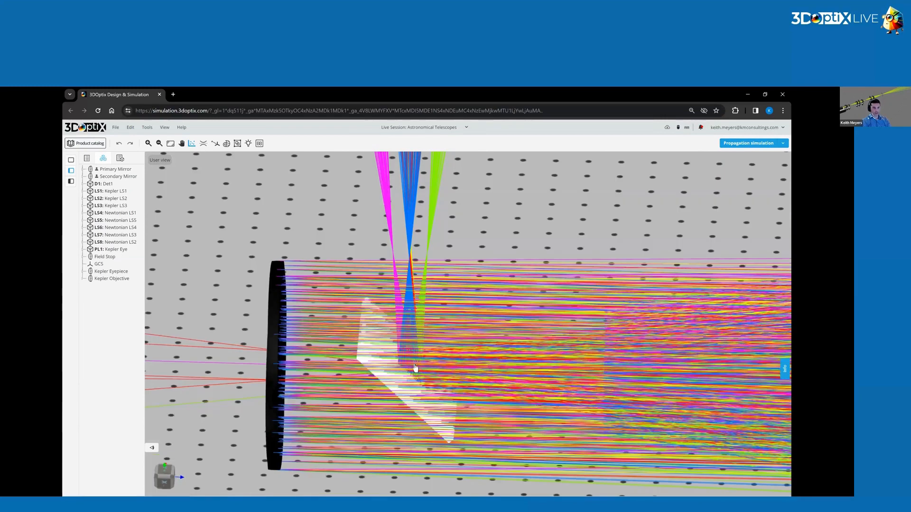
{"action": "left_click_drag", "start_coordinate": [400, 327], "coordinate": [400, 280]}
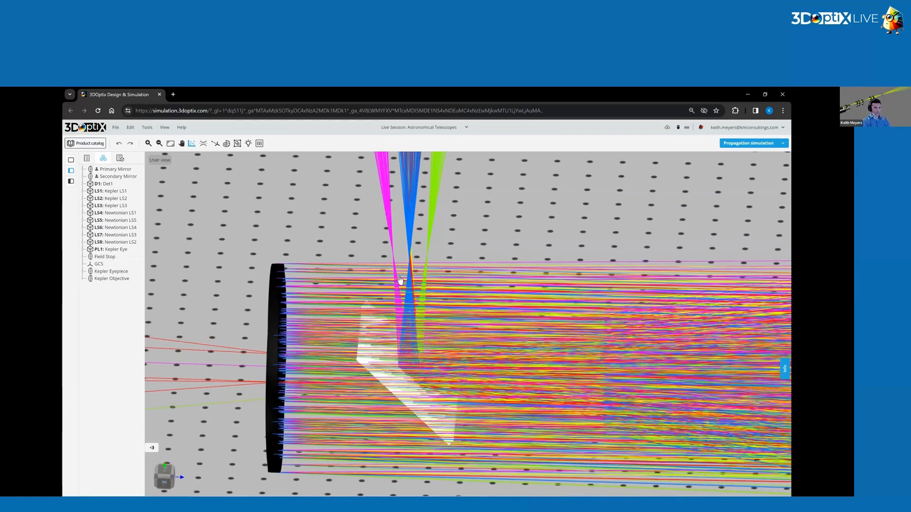
{"action": "left_click_drag", "start_coordinate": [434, 219], "coordinate": [451, 256]}
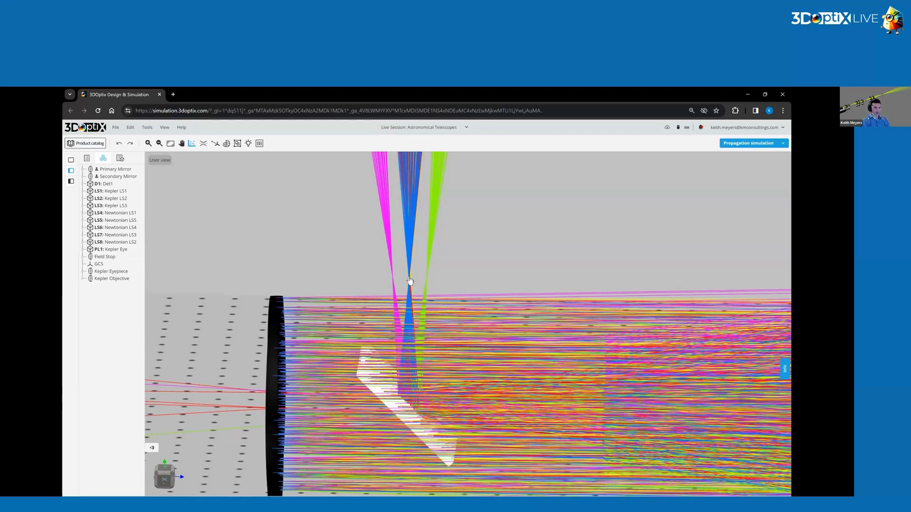
Try the secondary mirror closer to the primary at Z 50 mm and rerun the propagation simulation.
{"action": "left_click", "coordinate": [396, 403]}
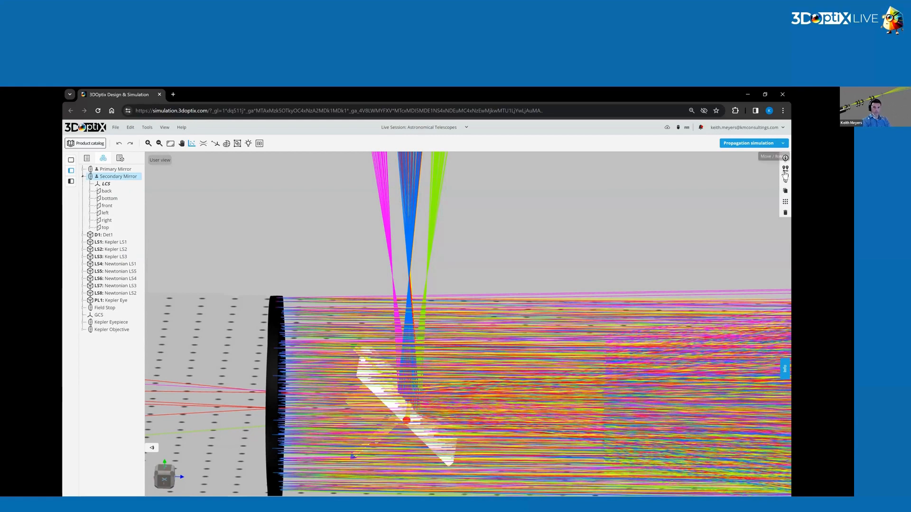
{"action": "left_click", "coordinate": [785, 171]}
{"action": "left_click_drag", "start_coordinate": [732, 196], "coordinate": [695, 201]}
{"action": "type", "text": "50"}
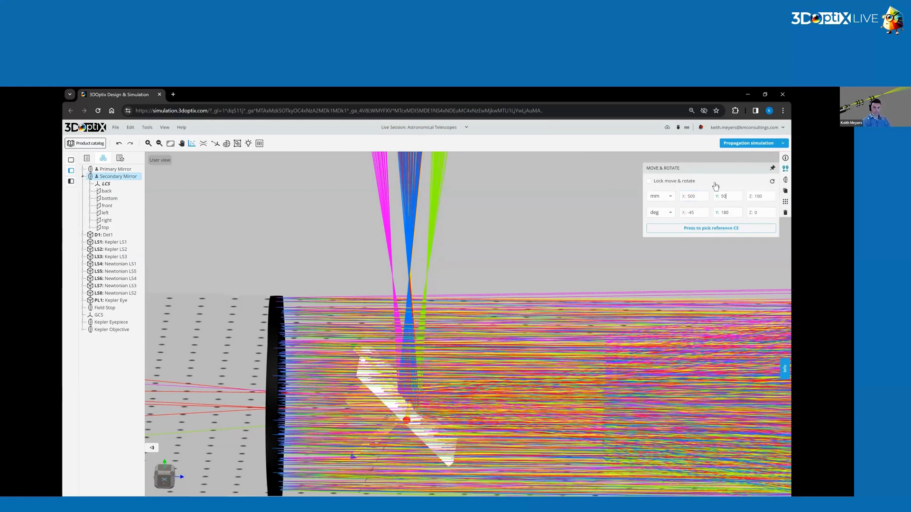
{"action": "key", "text": "Return"}
{"action": "left_click_drag", "start_coordinate": [766, 196], "coordinate": [731, 199]}
{"action": "type", "text": "50"}
{"action": "key", "text": "Return"}
{"action": "left_click", "coordinate": [755, 144]}
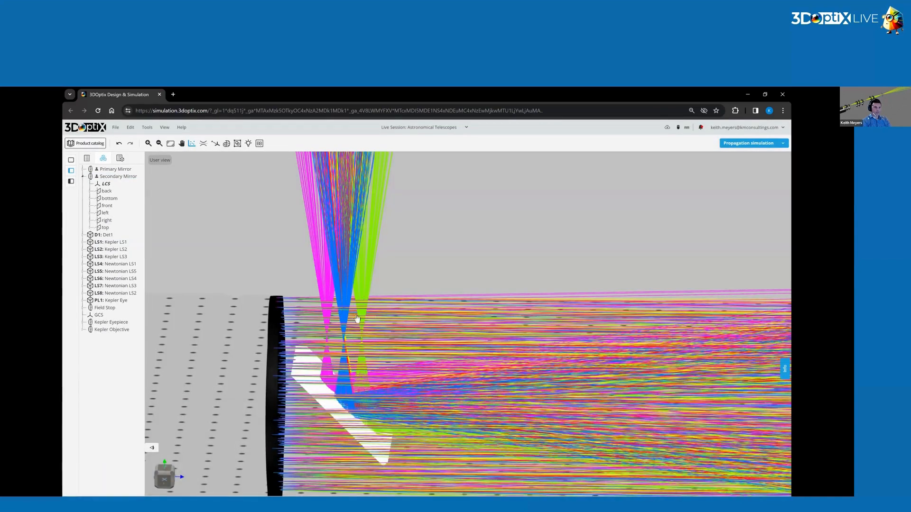
Set the secondary mirror's Z position to 100 mm and update the ray propagation.
{"action": "left_click", "coordinate": [345, 417]}
{"action": "left_click", "coordinate": [784, 169]}
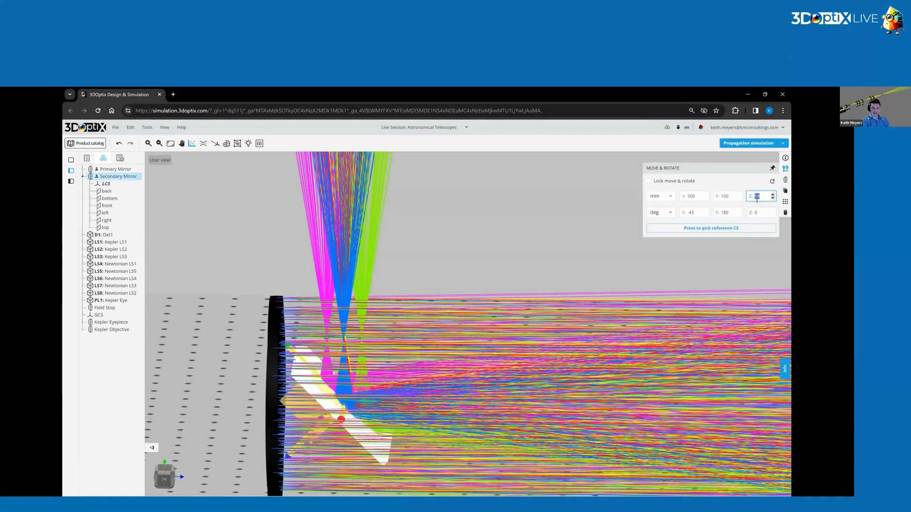
{"action": "left_click", "coordinate": [755, 197]}
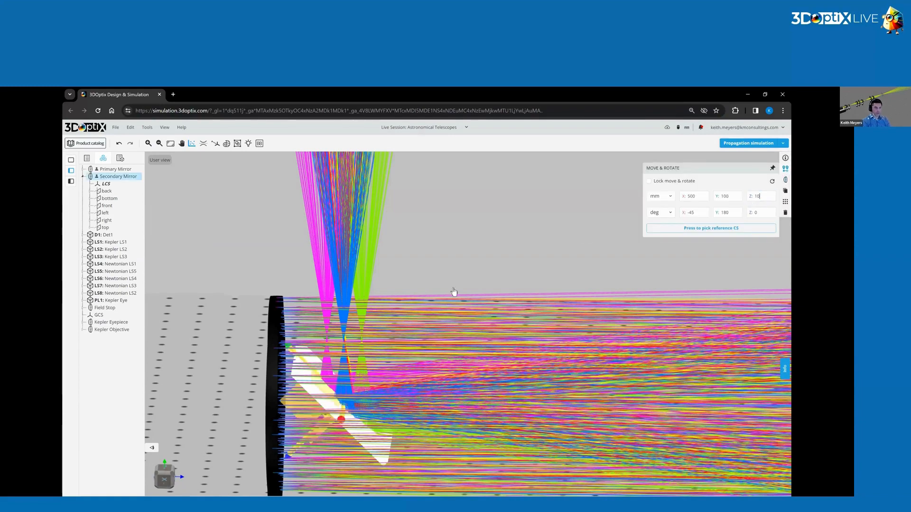
{"action": "key", "text": "Return"}
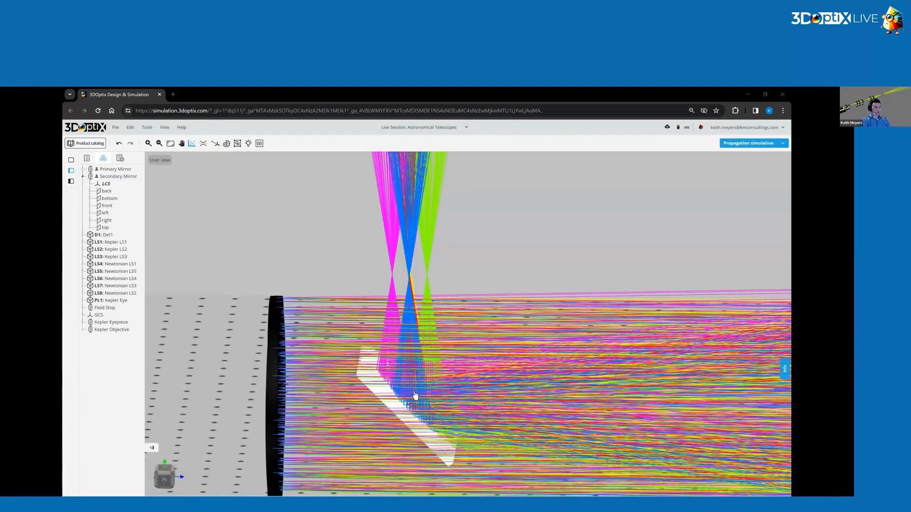
Make the secondary mirror's front face active and set up the Analysis Portal for that mirror only, excluding detector D1.
{"action": "left_click_drag", "start_coordinate": [416, 395], "coordinate": [417, 403]}
{"action": "left_click", "coordinate": [118, 176]}
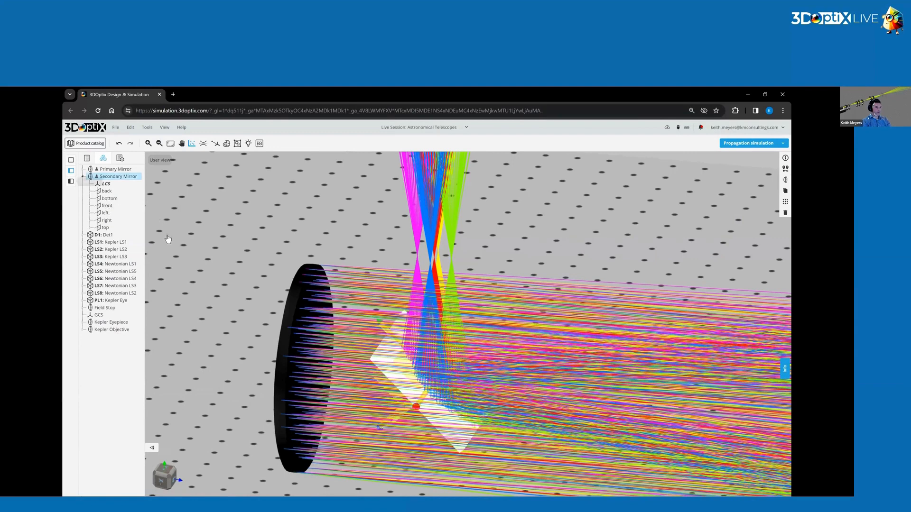
{"action": "left_click", "coordinate": [107, 206]}
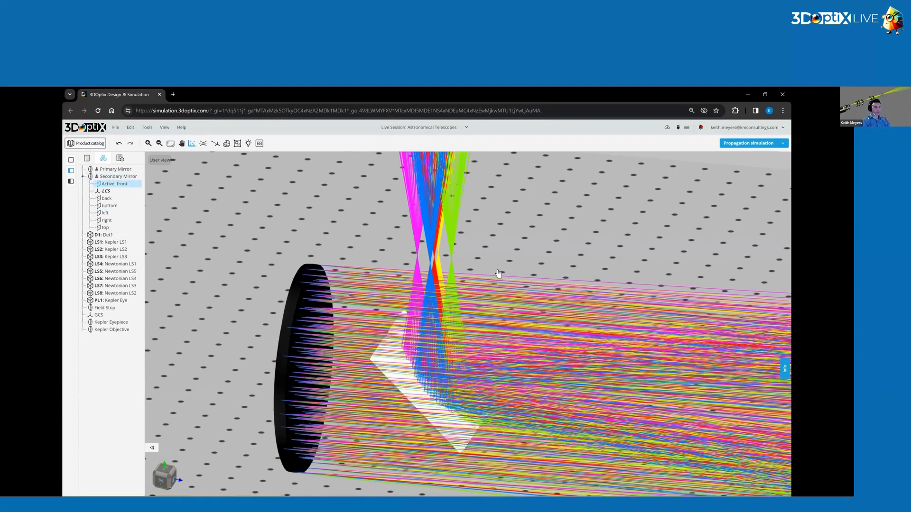
{"action": "left_click", "coordinate": [192, 144]}
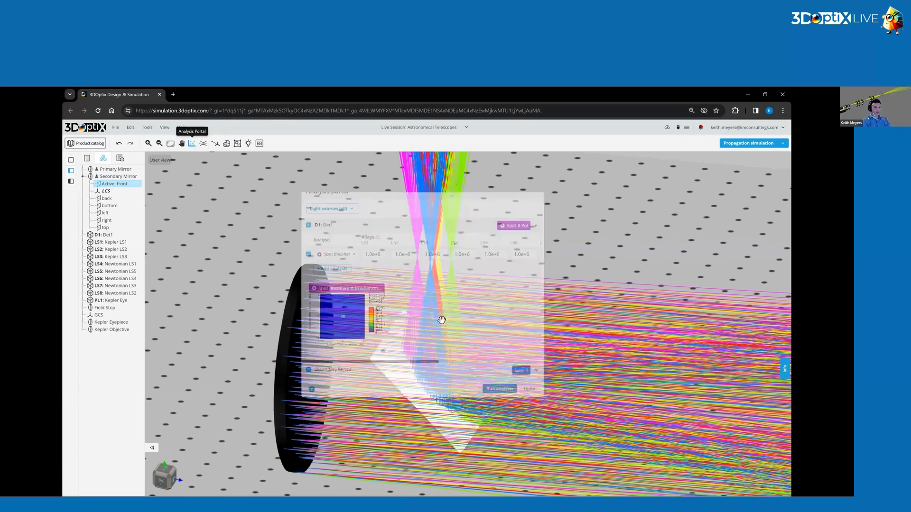
{"action": "left_click", "coordinate": [327, 233]}
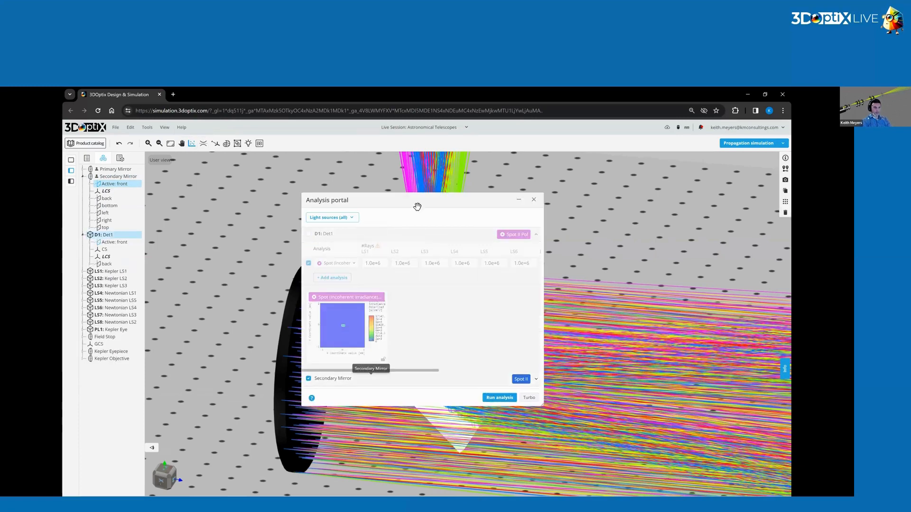
{"action": "left_click", "coordinate": [370, 378]}
Exclude the Kepler light sources LS1, LS2 and LS3 from the analysis, keeping the five Newtonian sources.
{"action": "left_click", "coordinate": [354, 218]}
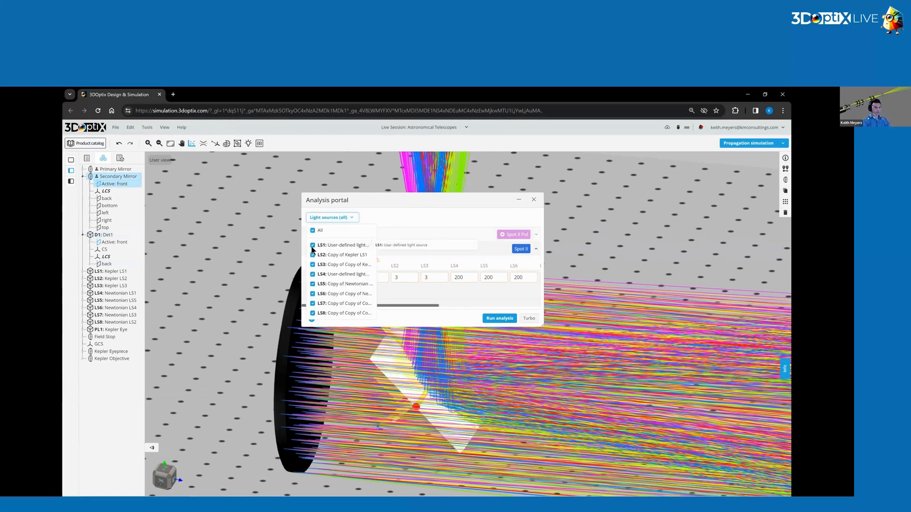
{"action": "left_click", "coordinate": [312, 264]}
{"action": "left_click", "coordinate": [312, 255]}
{"action": "left_click", "coordinate": [313, 245]}
{"action": "left_click", "coordinate": [351, 217]}
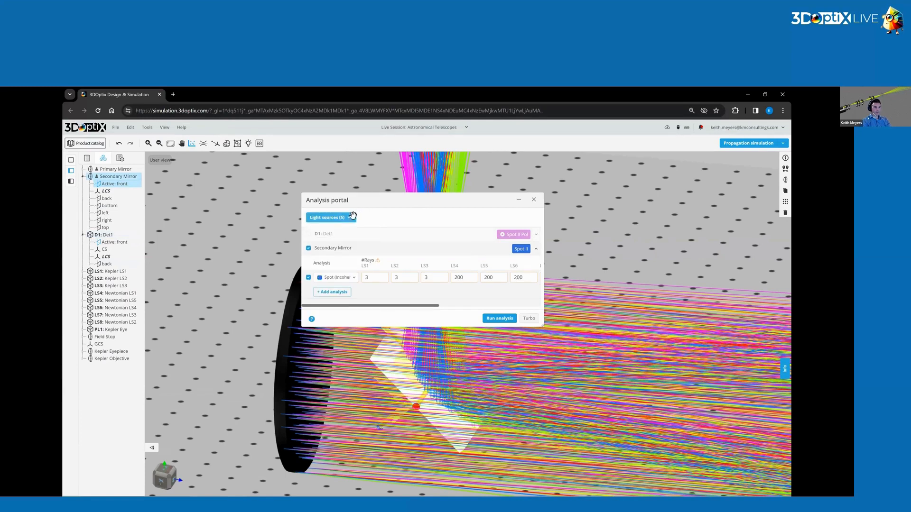
Set the secondary mirror's analysis to Spot (Incoherent Irradiance) Polarized with 200 by 200 pixels, and run it.
{"action": "left_click", "coordinate": [340, 282]}
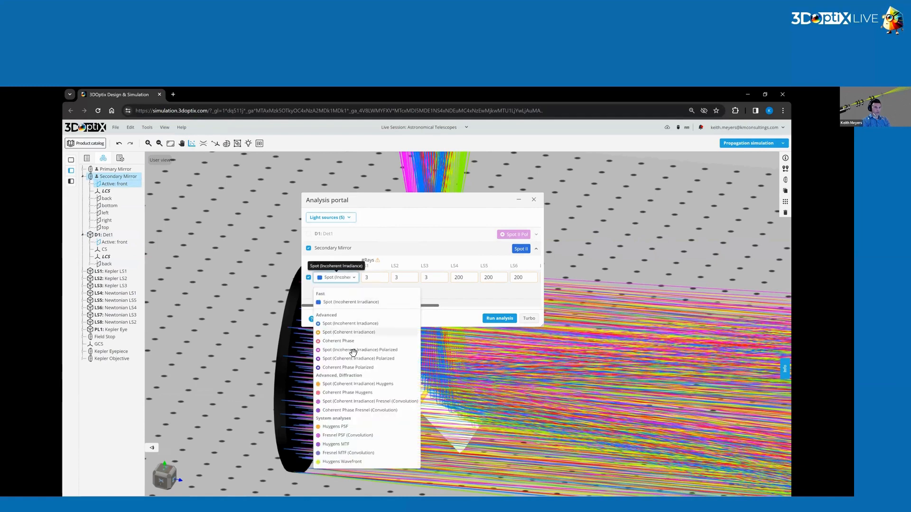
{"action": "left_click", "coordinate": [353, 350]}
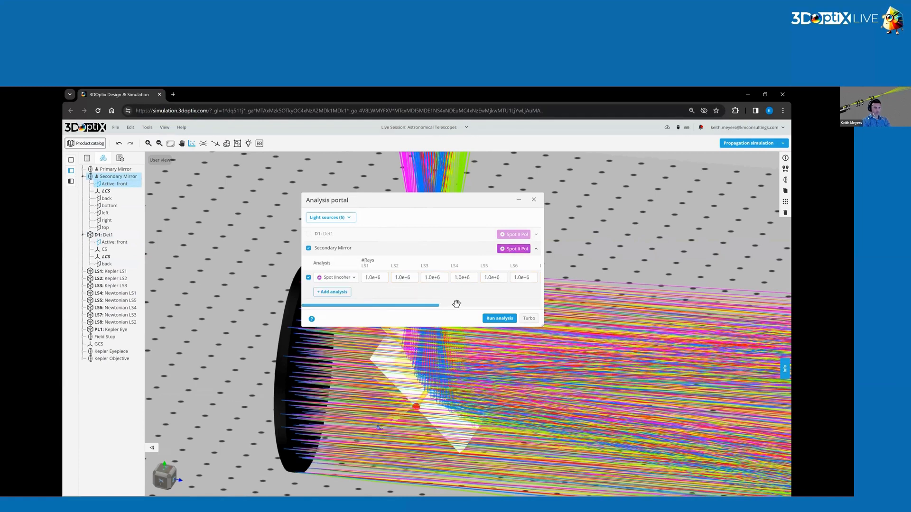
{"action": "scroll", "coordinate": [442, 278], "scroll_direction": "right", "scroll_amount": 5}
{"action": "double_click", "coordinate": [441, 279]}
{"action": "type", "text": "200"}
{"action": "double_click", "coordinate": [463, 278]}
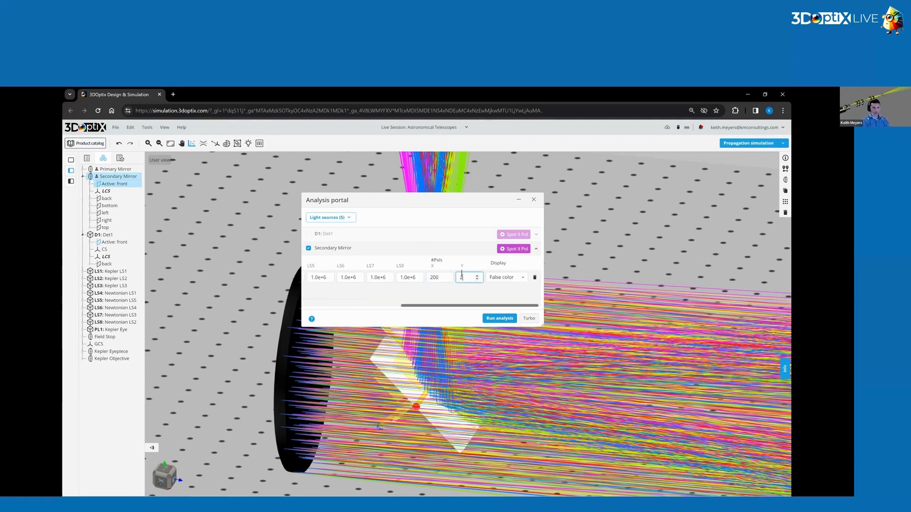
{"action": "left_click_drag", "start_coordinate": [450, 306], "coordinate": [326, 307]}
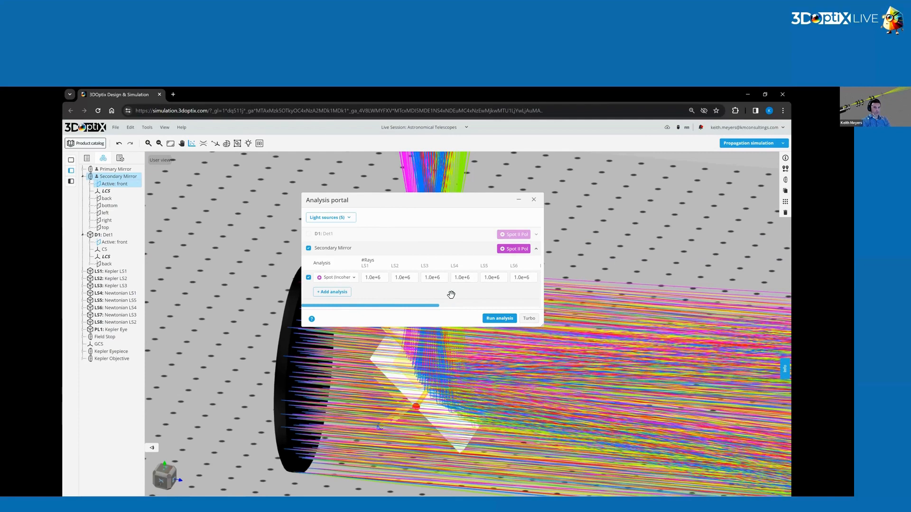
{"action": "left_click", "coordinate": [502, 319]}
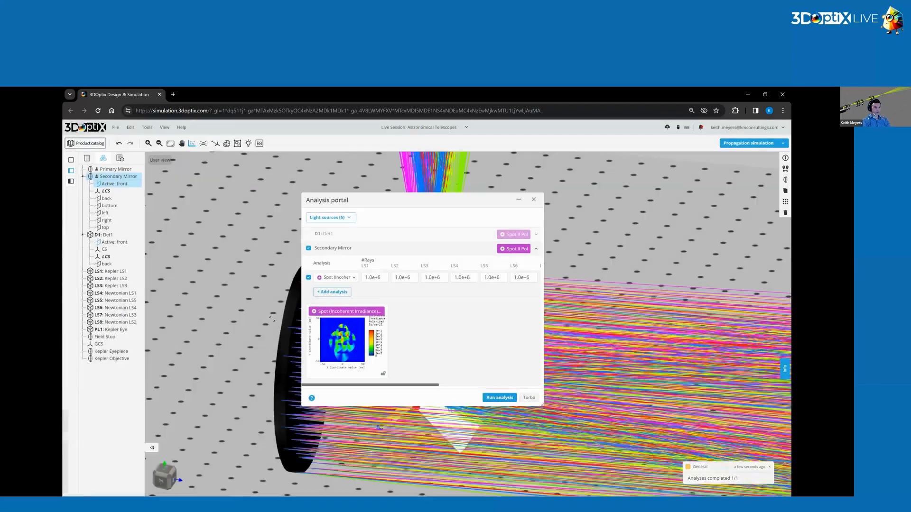
Examine the enlarged irradiance map of the secondary mirror's front face, probing several points across the overlapping beam footprints, and close the analysis.
{"action": "left_click", "coordinate": [309, 378]}
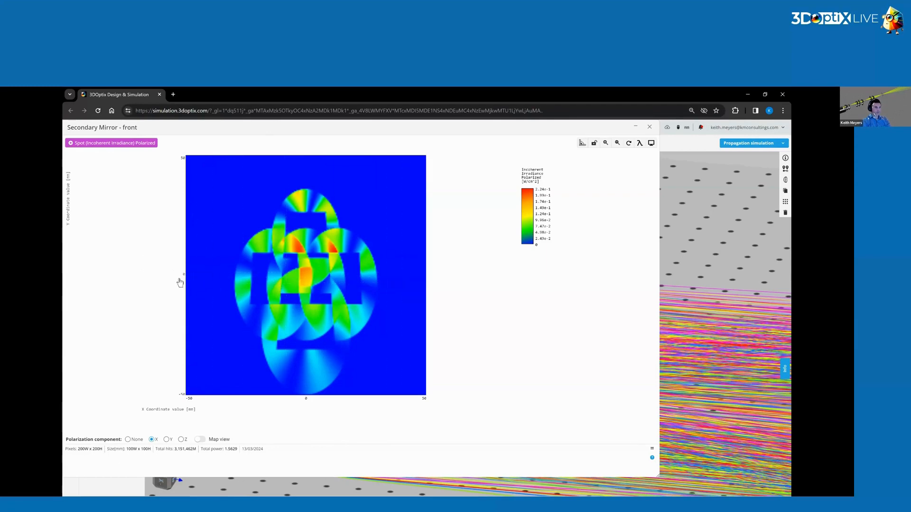
{"action": "left_click", "coordinate": [425, 274]}
{"action": "left_click", "coordinate": [309, 290]}
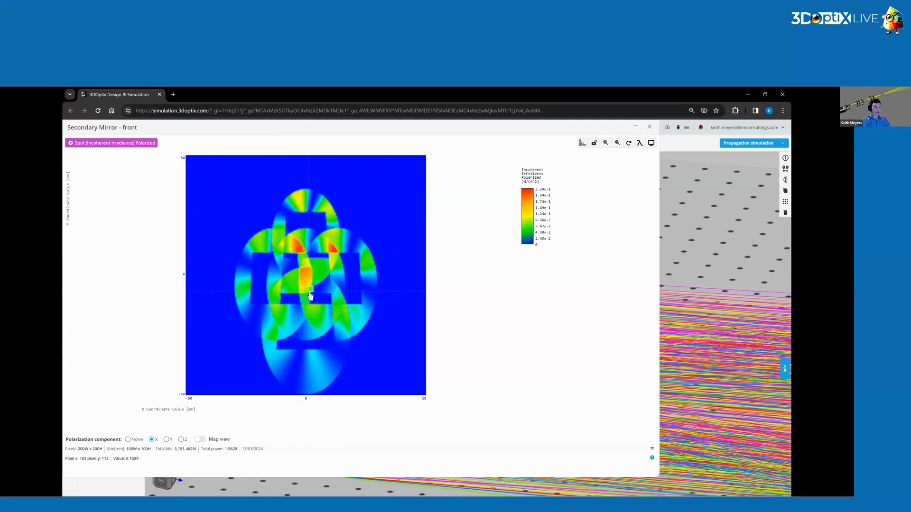
{"action": "left_click", "coordinate": [304, 340]}
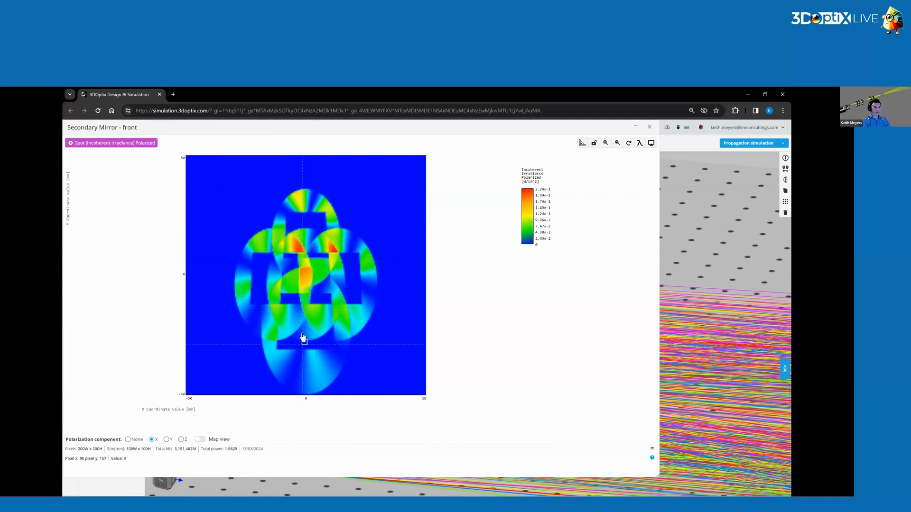
{"action": "left_click", "coordinate": [301, 274]}
{"action": "left_click", "coordinate": [310, 227]}
{"action": "key", "text": "Escape"}
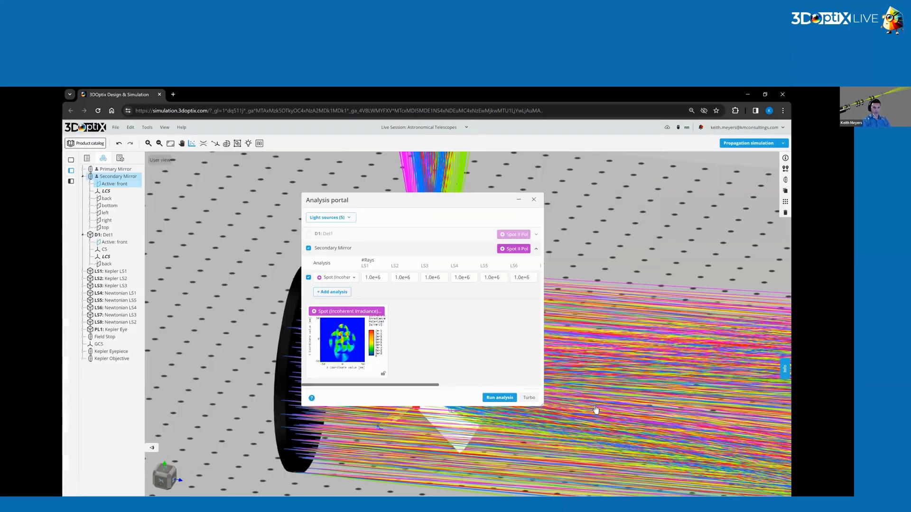
{"action": "key", "text": "Escape"}
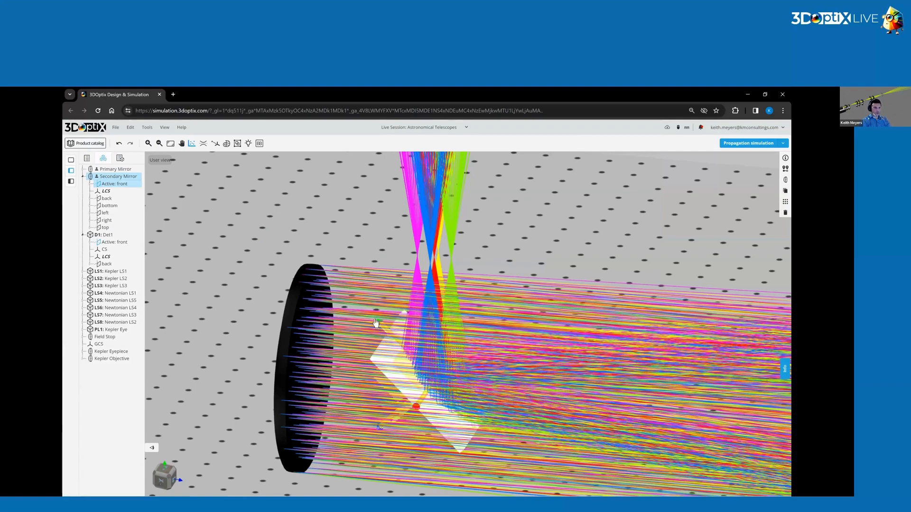
Inspect up close where the colored rays strike the secondary mirror's surface.
{"action": "left_click_drag", "start_coordinate": [369, 312], "coordinate": [442, 336]}
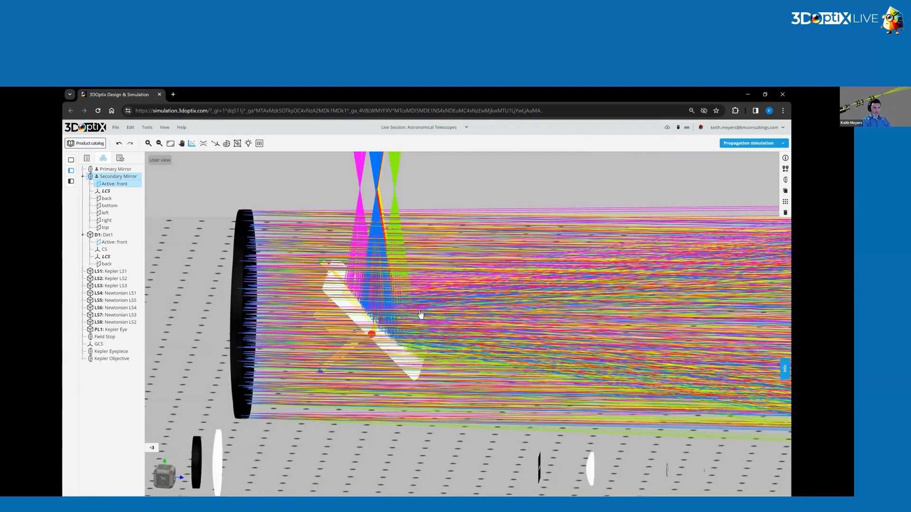
{"action": "scroll", "coordinate": [711, 275], "scroll_direction": "up", "scroll_amount": 5}
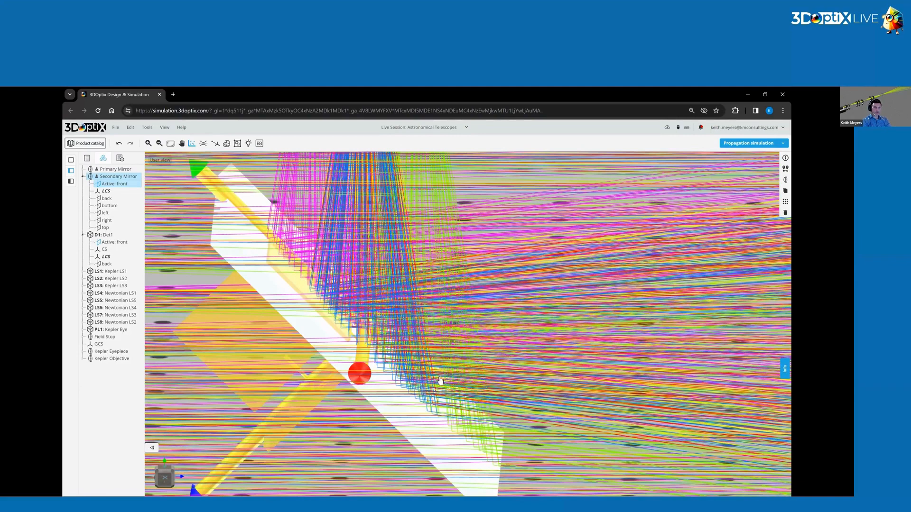
{"action": "scroll", "coordinate": [414, 403], "scroll_direction": "down", "scroll_amount": 2}
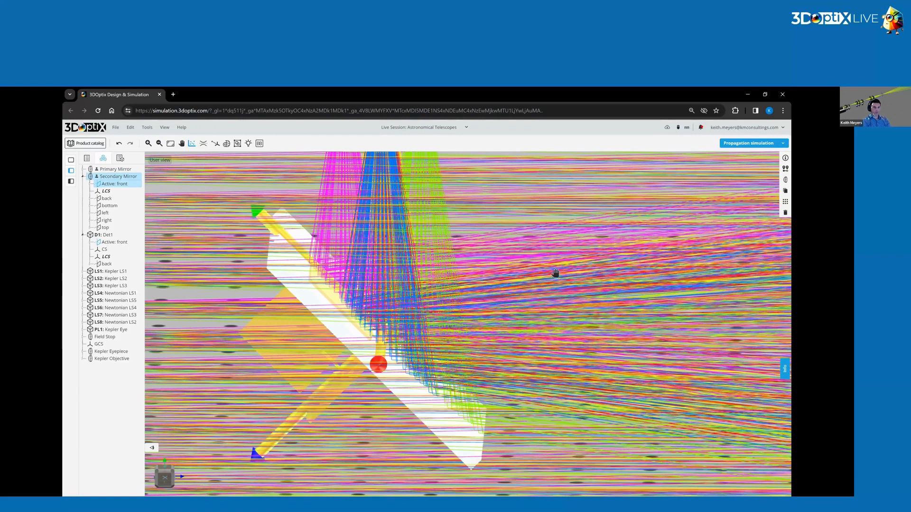
Define the secondary mirror as 60 mm wide, 100 mm high and 5 mm thick, and save the optical element.
{"action": "left_click_drag", "start_coordinate": [487, 365], "coordinate": [442, 382]}
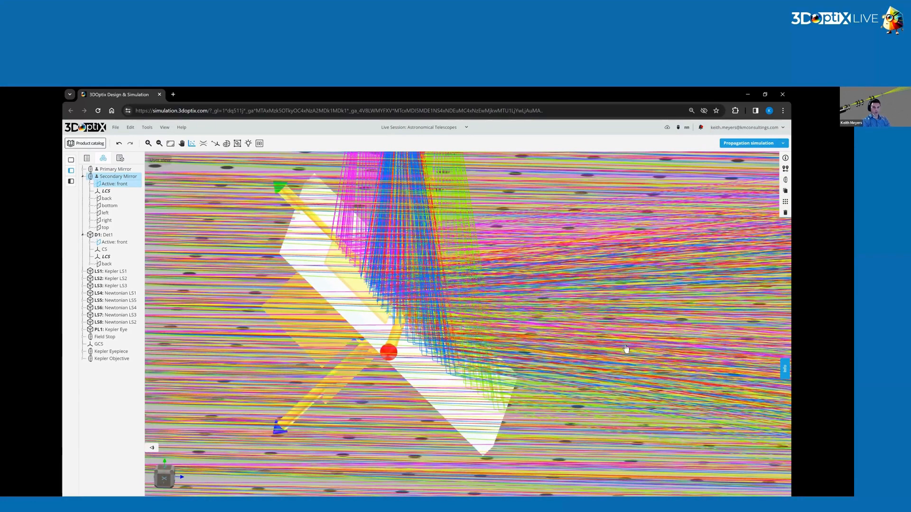
{"action": "left_click", "coordinate": [785, 184]}
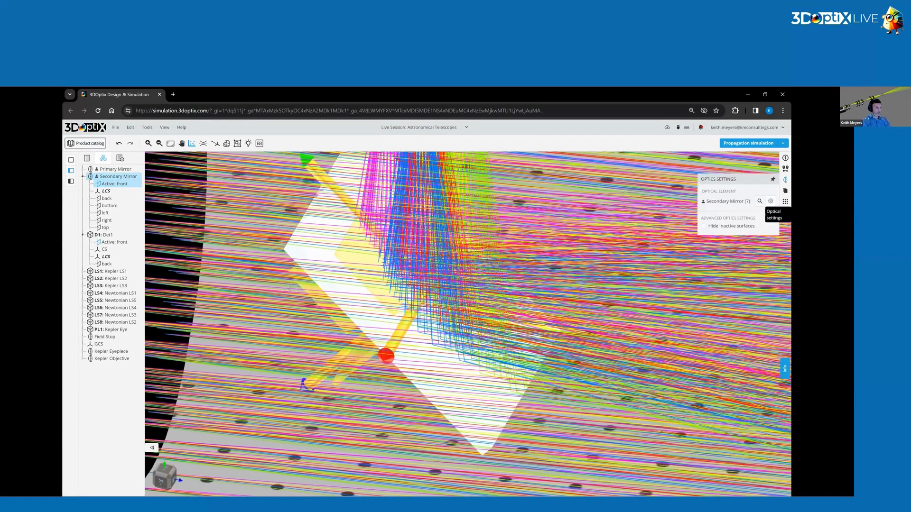
{"action": "left_click_drag", "start_coordinate": [284, 289], "coordinate": [268, 285]}
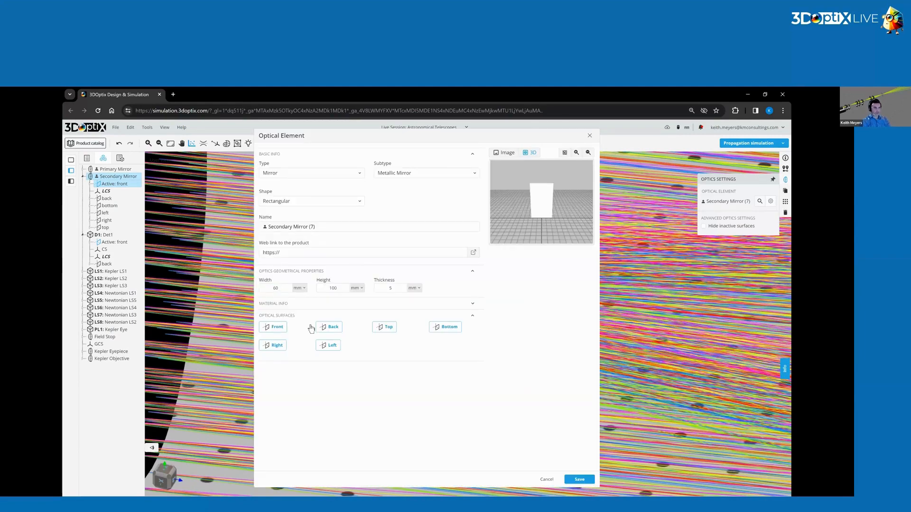
{"action": "left_click", "coordinate": [579, 479]}
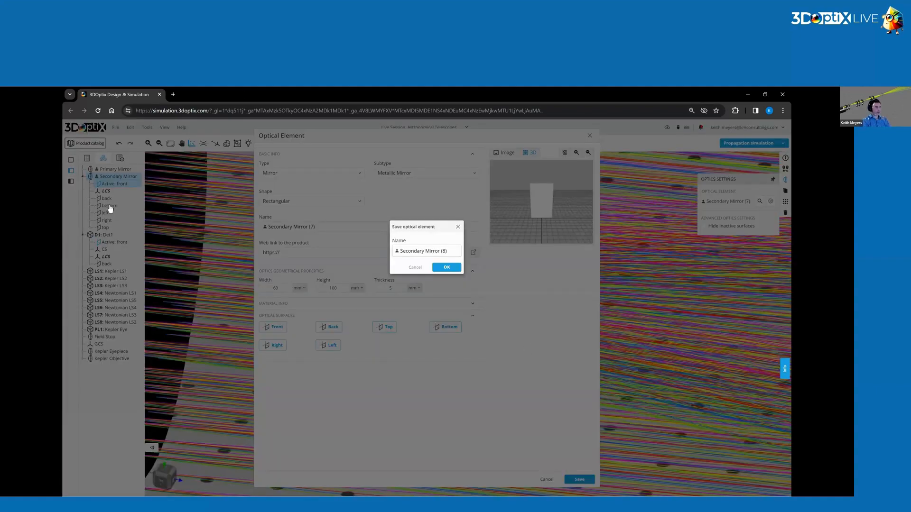
{"action": "key", "text": "Return"}
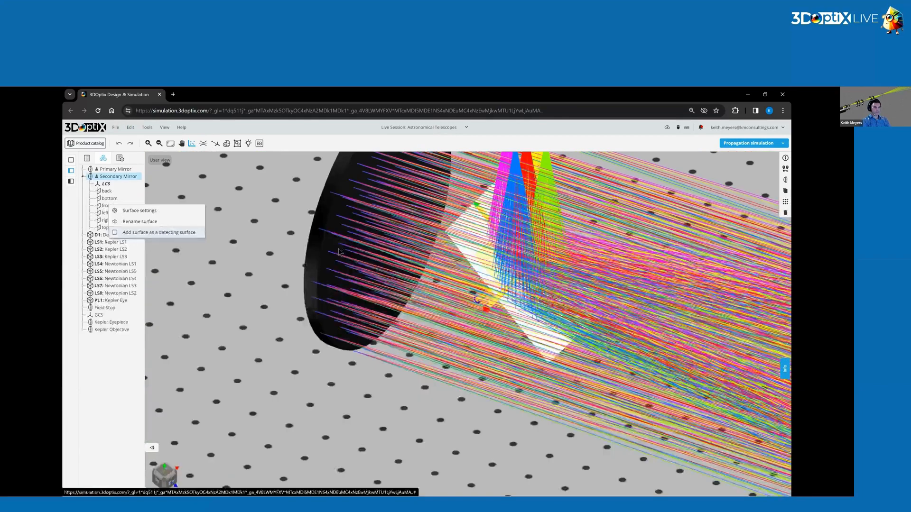
With the secondary mirror's front as detecting surface, run Spot (Incoherent Irradiance) Polarized at 200 by 200 pixels and enlarge the irradiance map.
{"action": "left_click", "coordinate": [336, 277]}
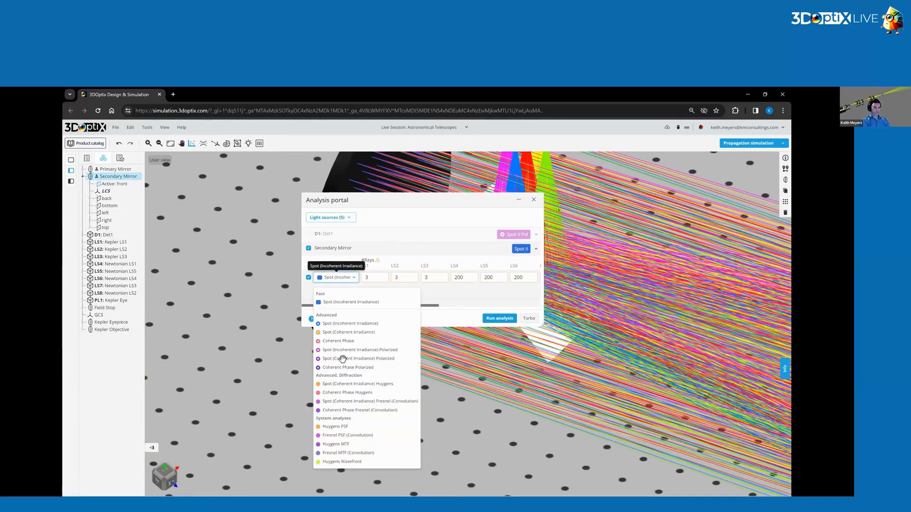
{"action": "left_click", "coordinate": [344, 353]}
{"action": "left_click_drag", "start_coordinate": [425, 306], "coordinate": [521, 295]}
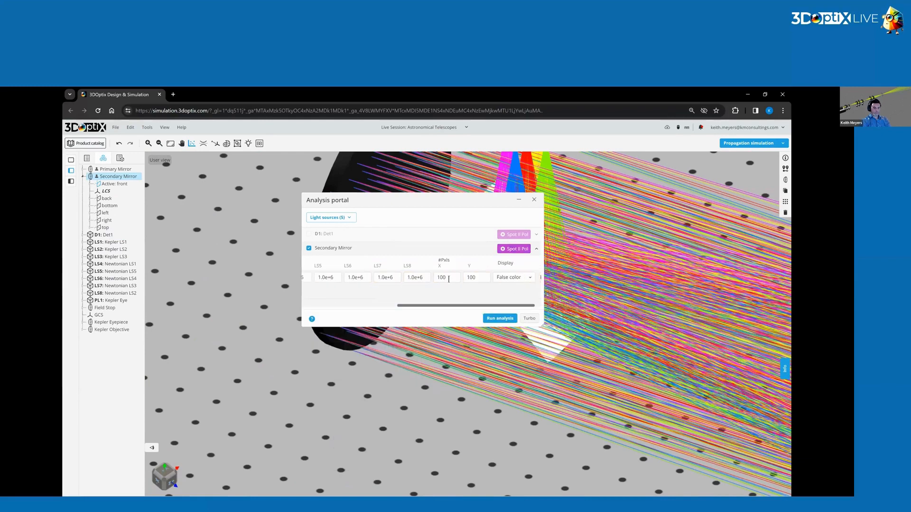
{"action": "double_click", "coordinate": [442, 279]}
{"action": "type", "text": "200"}
{"action": "key", "text": "Tab"}
{"action": "type", "text": "200"}
{"action": "left_click", "coordinate": [508, 321]}
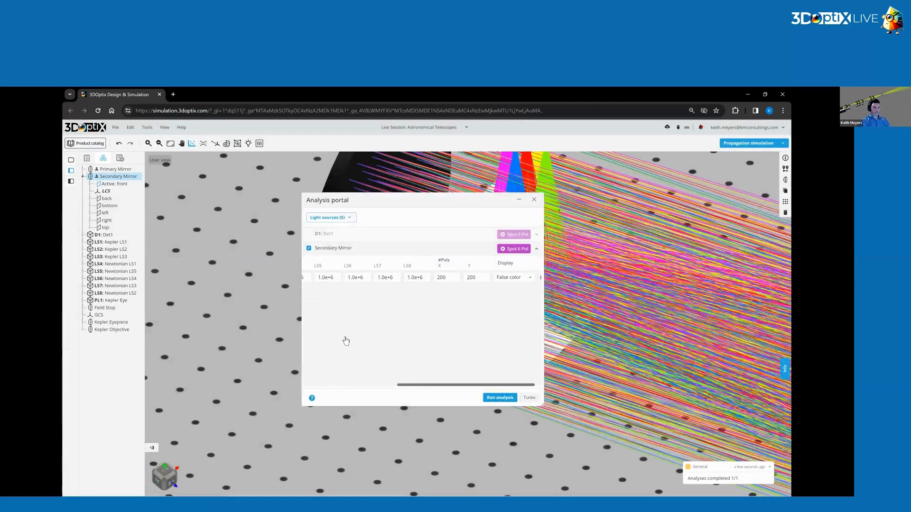
{"action": "left_click_drag", "start_coordinate": [274, 322], "coordinate": [670, 476]}
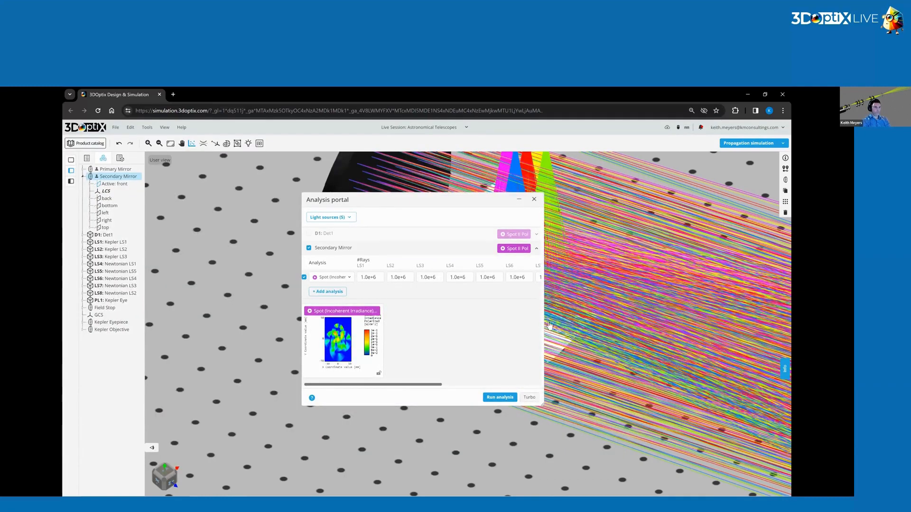
Set the secondary mirror's height to 86 mm and save the optical element.
{"action": "left_click", "coordinate": [339, 289]}
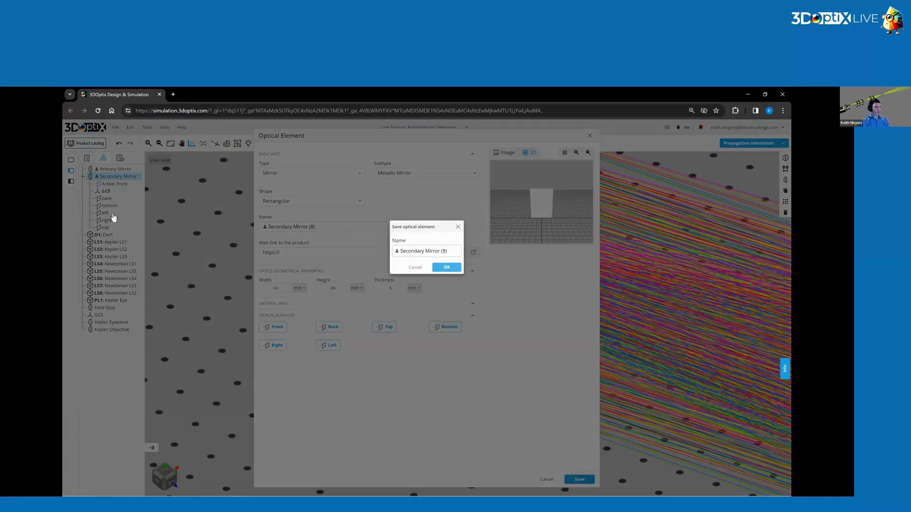
{"action": "key", "text": "Return"}
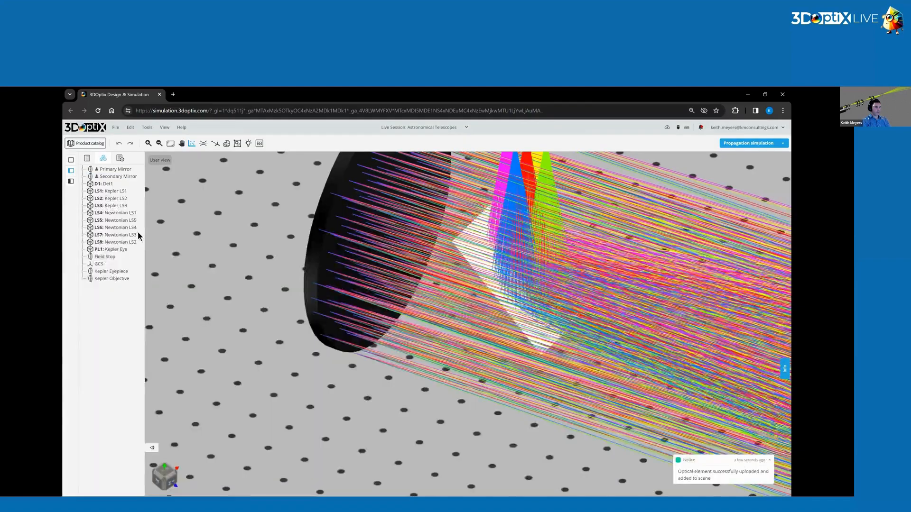
Make the resized mirror's front a detecting surface and run its Spot (Incoherent Irradiance) Polarized analysis with 200 by 200 pixels.
{"action": "key", "text": "alt+Tab"}
{"action": "key", "text": "alt+Tab"}
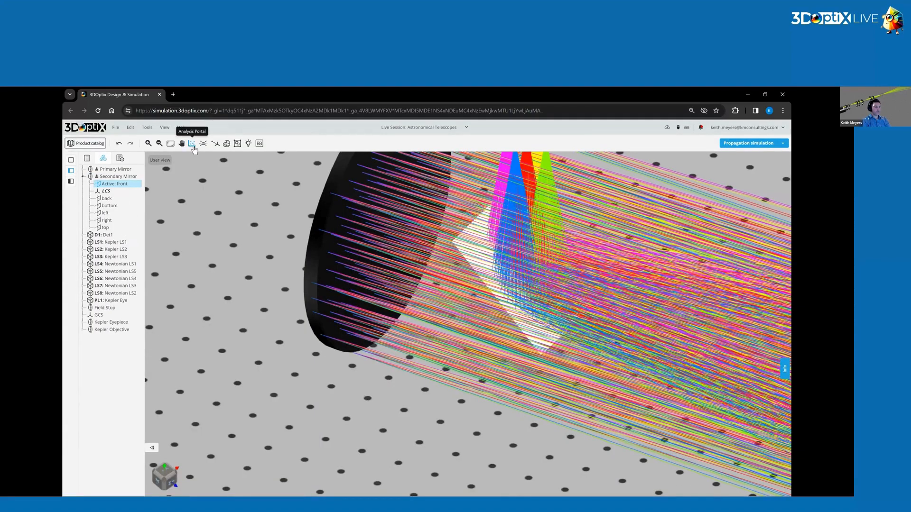
{"action": "left_click", "coordinate": [192, 143]}
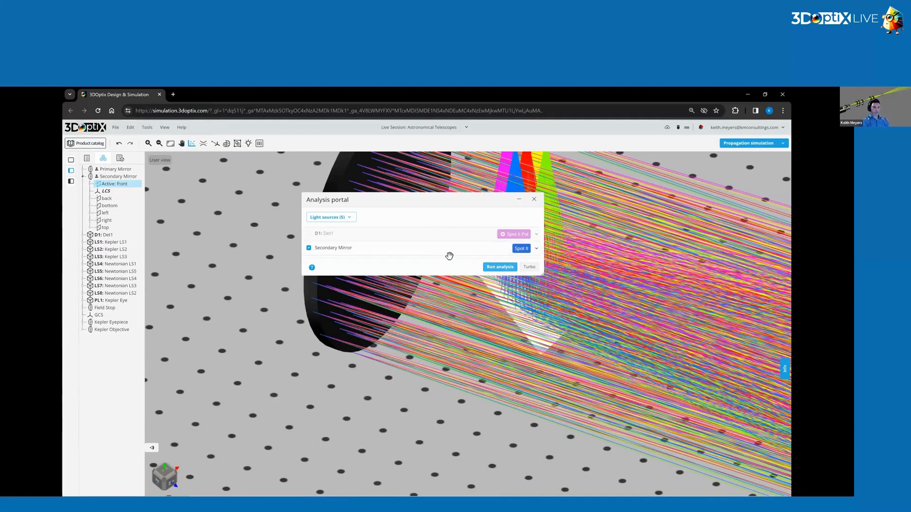
{"action": "left_click", "coordinate": [338, 277]}
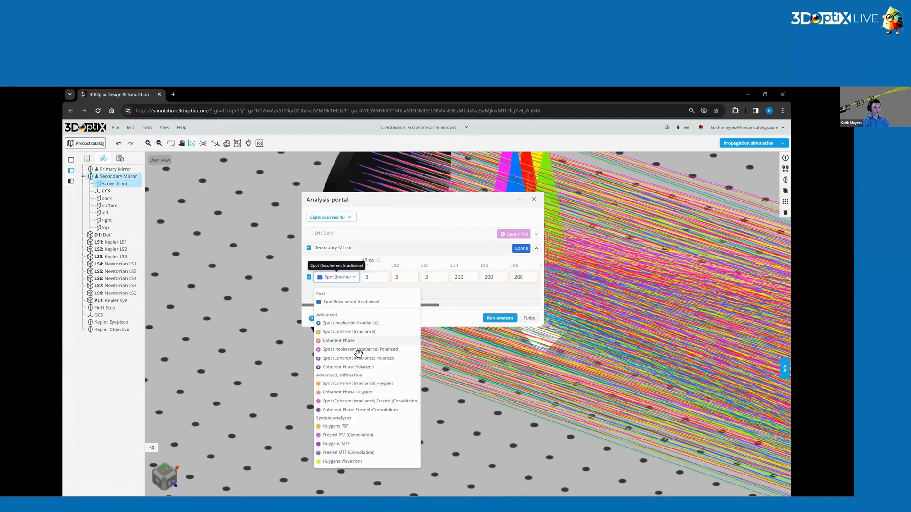
{"action": "left_click_drag", "start_coordinate": [368, 305], "coordinate": [471, 291]}
{"action": "left_click", "coordinate": [439, 278]}
{"action": "type", "text": "2"}
{"action": "key", "text": "ctrl+a"}
{"action": "type", "text": "200"}
{"action": "key", "text": "Tab"}
{"action": "type", "text": "200"}
{"action": "left_click", "coordinate": [500, 318]}
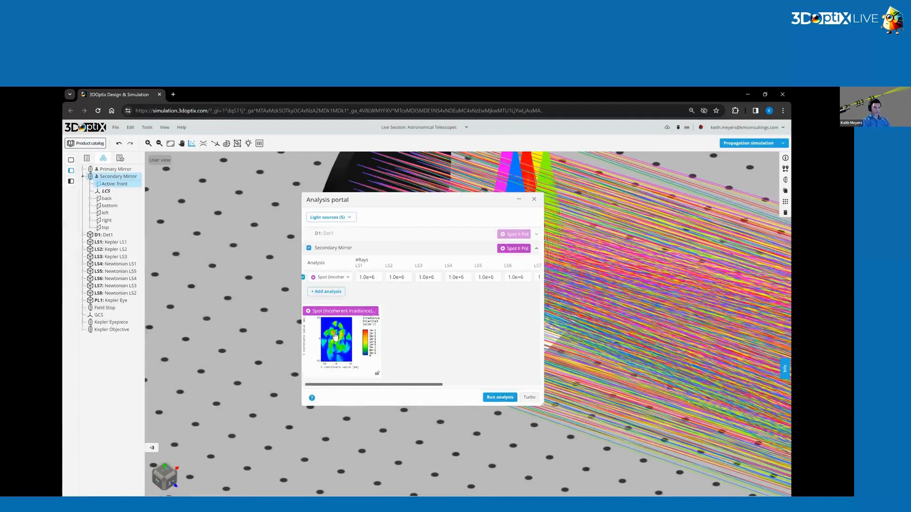
Examine the resized mirror's enlarged irradiance map, checking how the beam footprints sit within its edges, and close the analysis.
{"action": "left_click", "coordinate": [335, 338]}
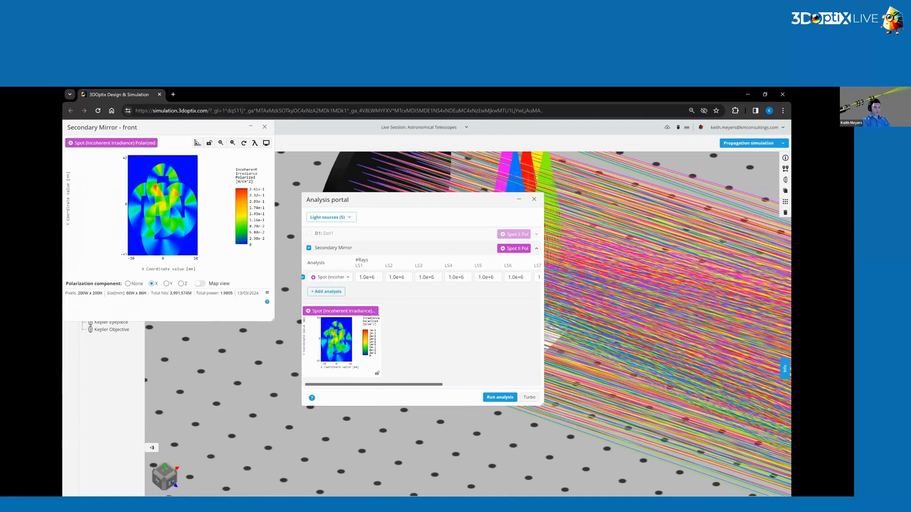
{"action": "left_click_drag", "start_coordinate": [272, 319], "coordinate": [686, 476]}
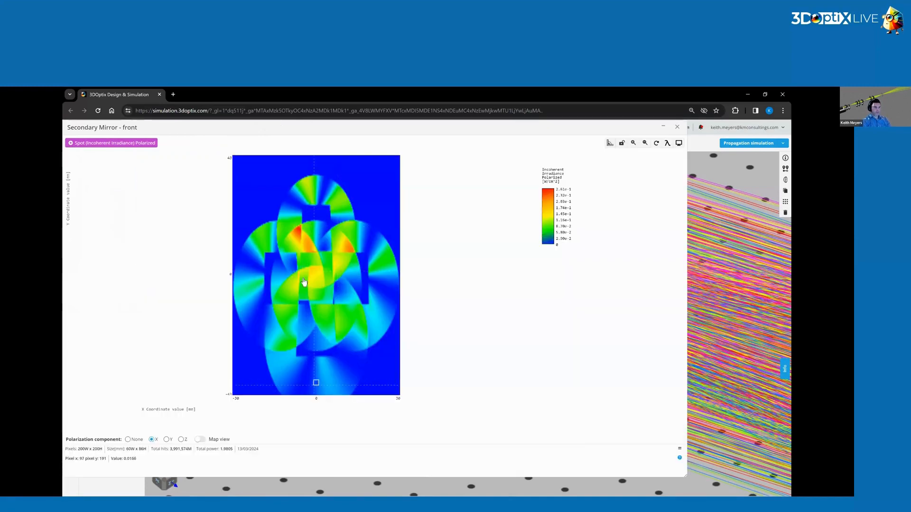
{"action": "left_click", "coordinate": [319, 155]}
{"action": "left_click", "coordinate": [315, 269]}
{"action": "left_click", "coordinate": [310, 280]}
{"action": "key", "text": "Escape"}
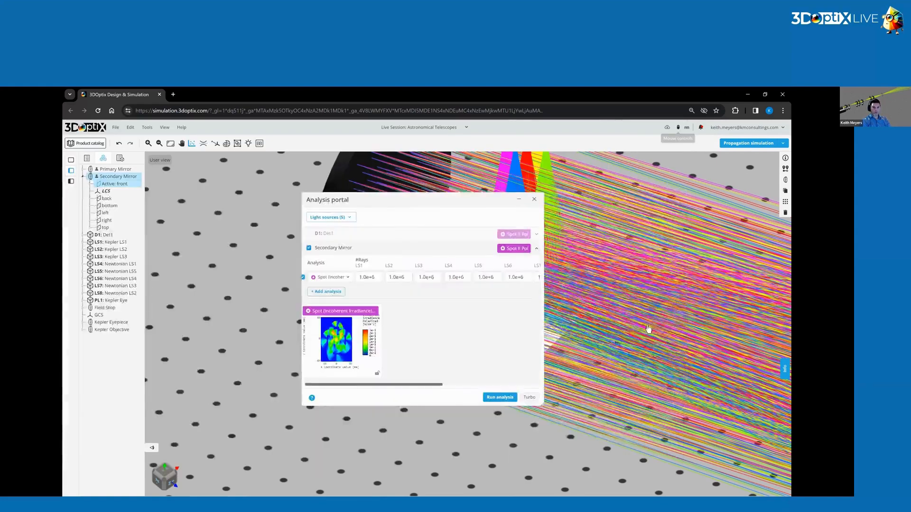
{"action": "left_click", "coordinate": [534, 200]}
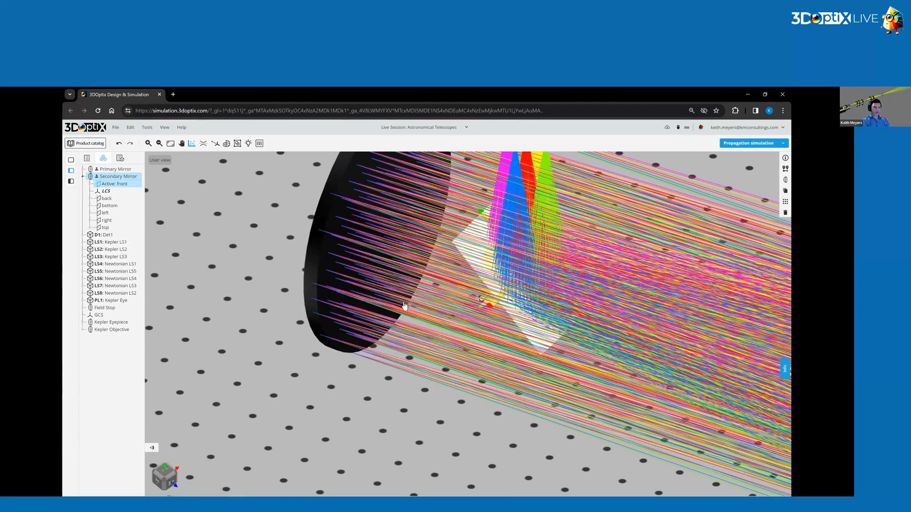
Move the secondary mirror to a Y position of 95 mm.
{"action": "left_click_drag", "start_coordinate": [418, 325], "coordinate": [459, 344]}
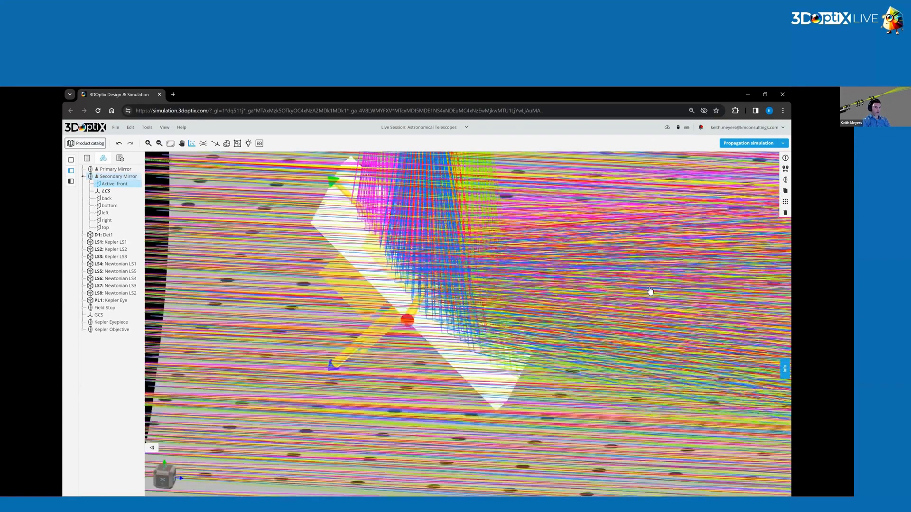
{"action": "left_click", "coordinate": [785, 168]}
{"action": "left_click_drag", "start_coordinate": [730, 197], "coordinate": [723, 197]}
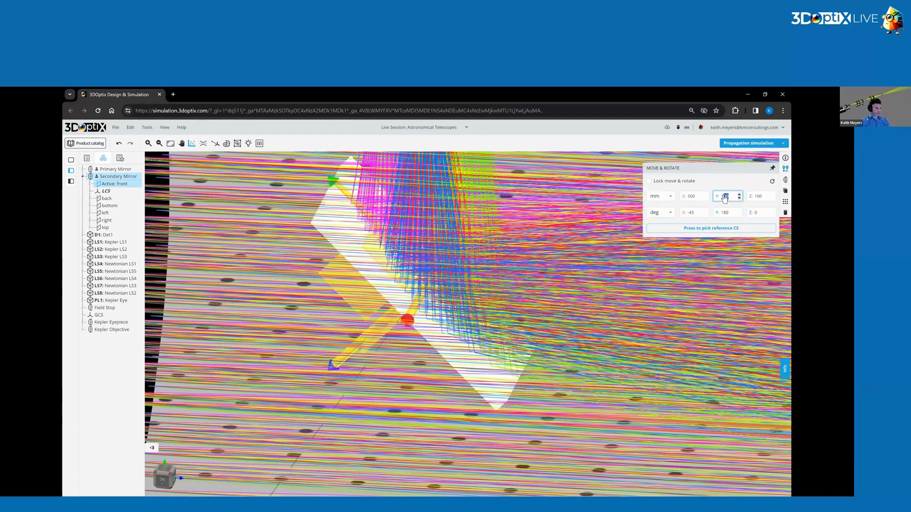
{"action": "type", "text": "95"}
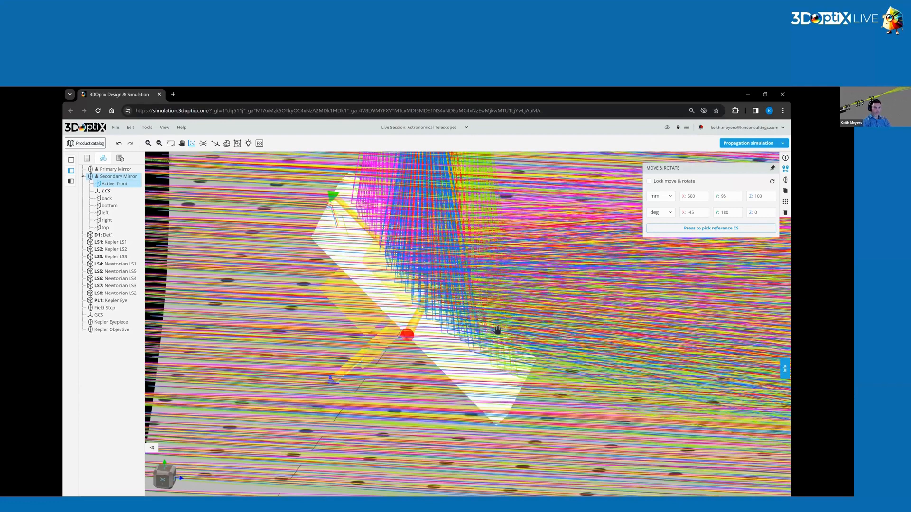
Inspect from several angles how the colored beams strike and leave the repositioned secondary mirror.
{"action": "left_click_drag", "start_coordinate": [502, 303], "coordinate": [495, 302]}
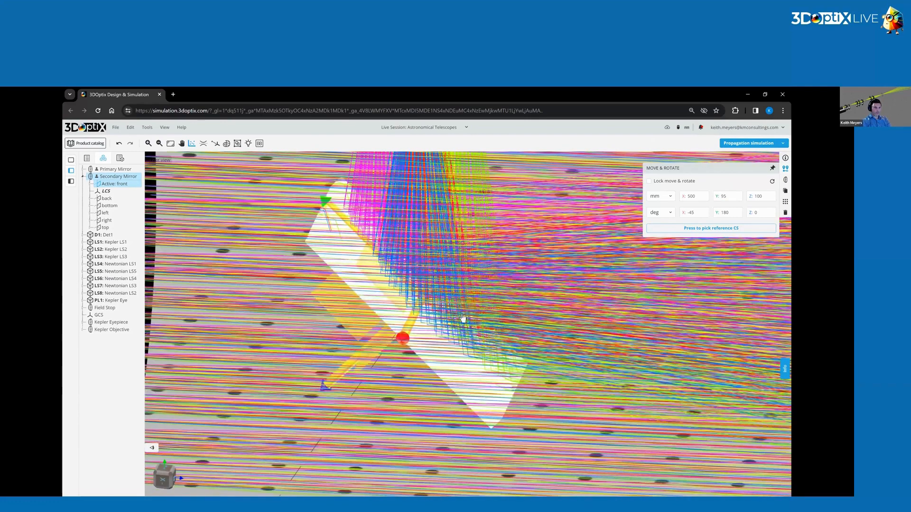
{"action": "left_click_drag", "start_coordinate": [292, 281], "coordinate": [360, 327]}
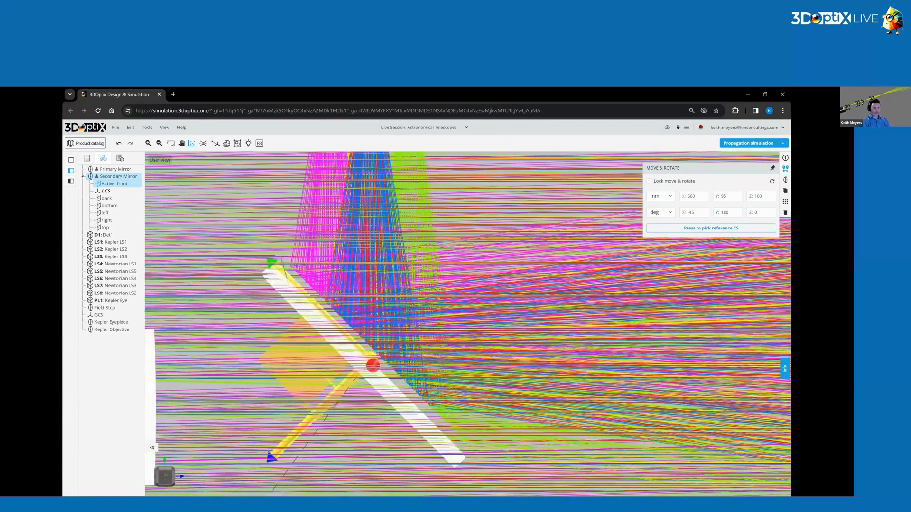
{"action": "left_click_drag", "start_coordinate": [290, 279], "coordinate": [391, 380]}
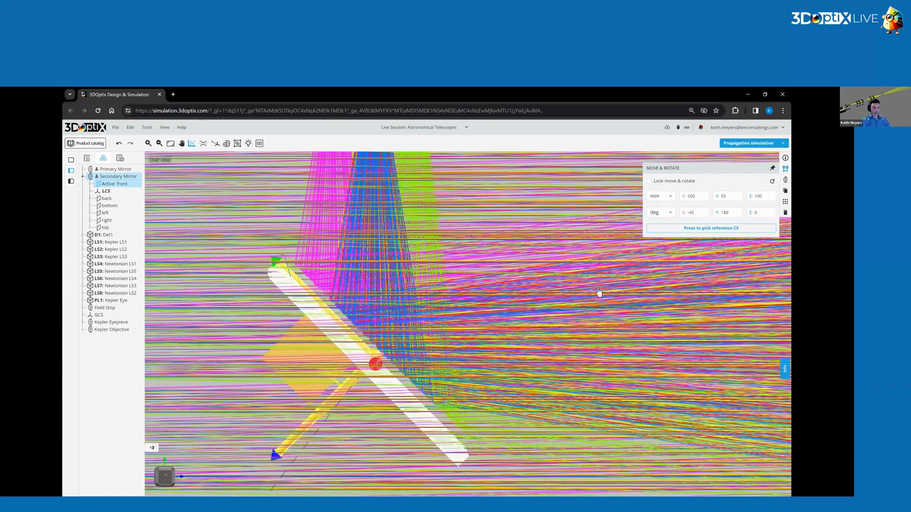
{"action": "left_click_drag", "start_coordinate": [598, 297], "coordinate": [549, 331]}
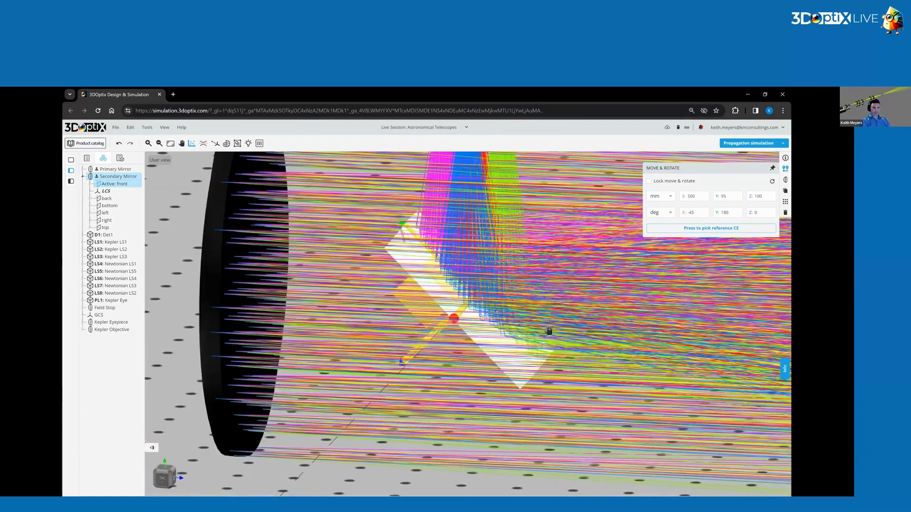
{"action": "left_click", "coordinate": [431, 361]}
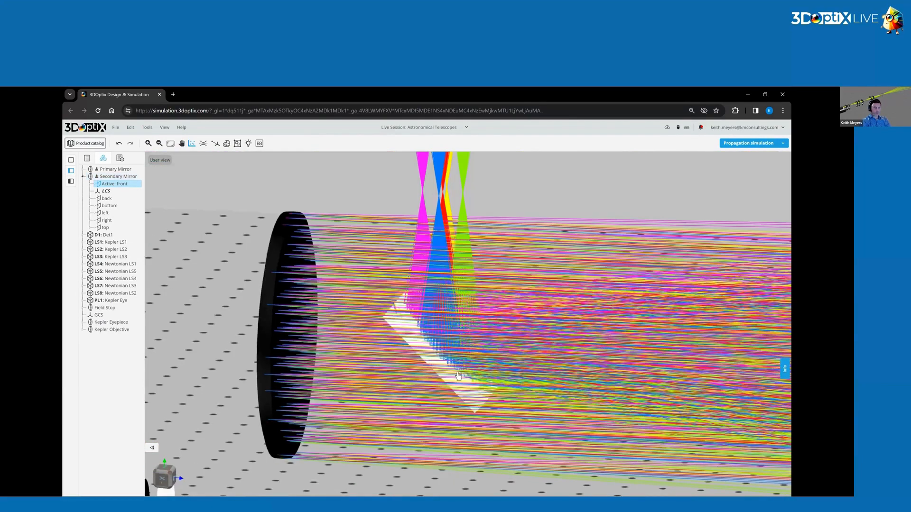
{"action": "left_click_drag", "start_coordinate": [441, 387], "coordinate": [497, 360]}
{"action": "left_click_drag", "start_coordinate": [466, 286], "coordinate": [432, 343]}
Rerun the polarized incoherent irradiance analysis for the repositioned secondary mirror and view the enlarged map of its front face.
{"action": "left_click", "coordinate": [116, 176]}
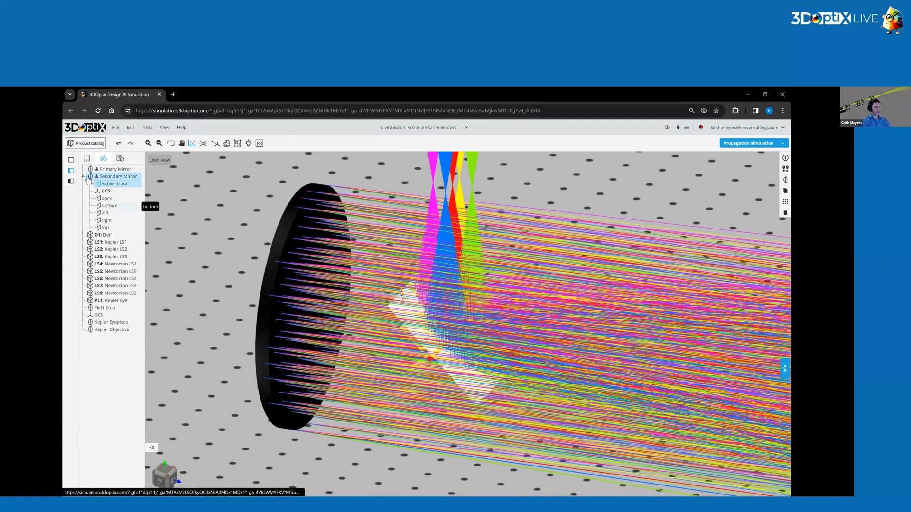
{"action": "right_click", "coordinate": [119, 185]}
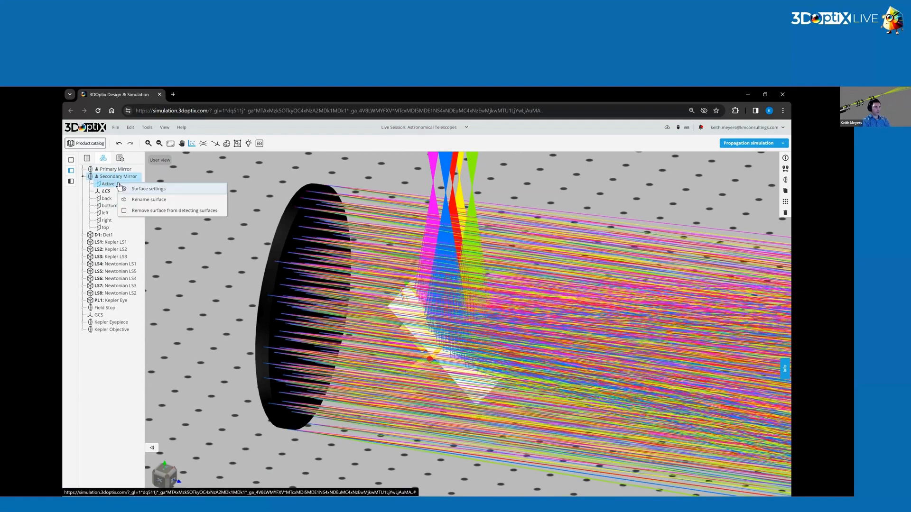
{"action": "left_click", "coordinate": [273, 177]}
{"action": "left_click", "coordinate": [191, 144]}
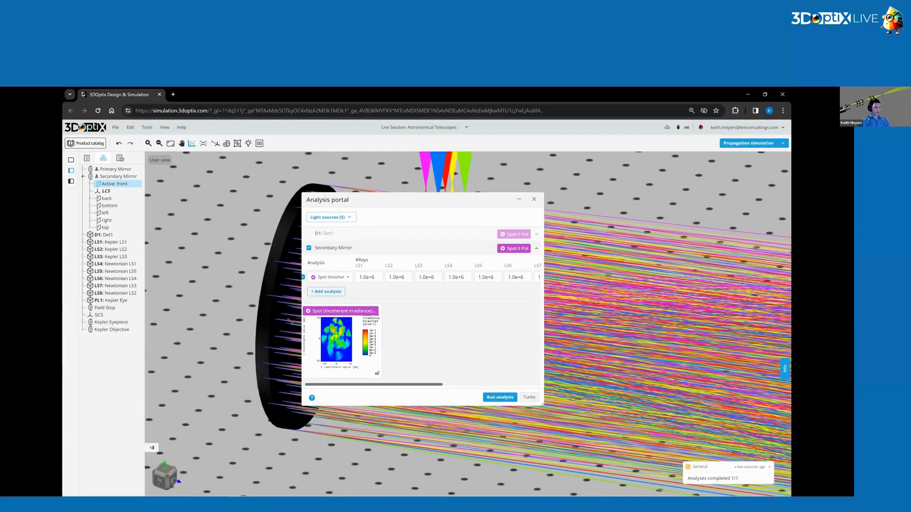
{"action": "left_click", "coordinate": [338, 340]}
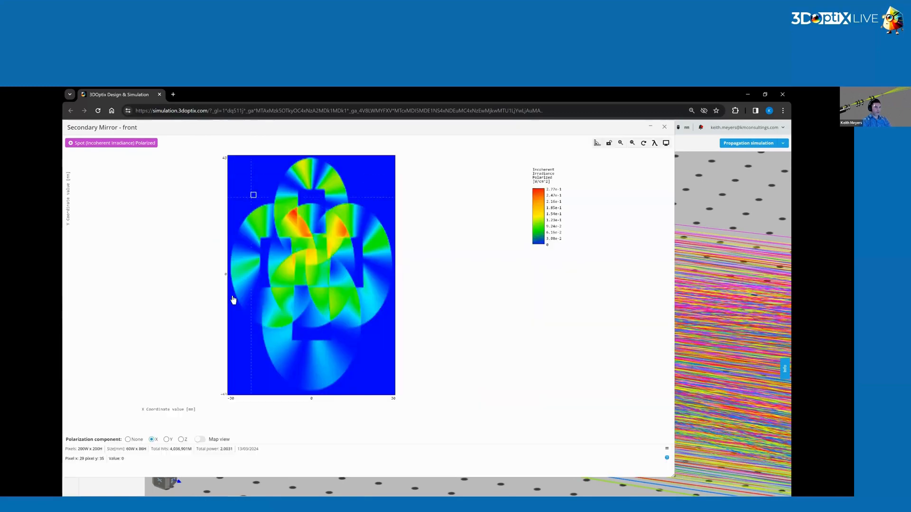
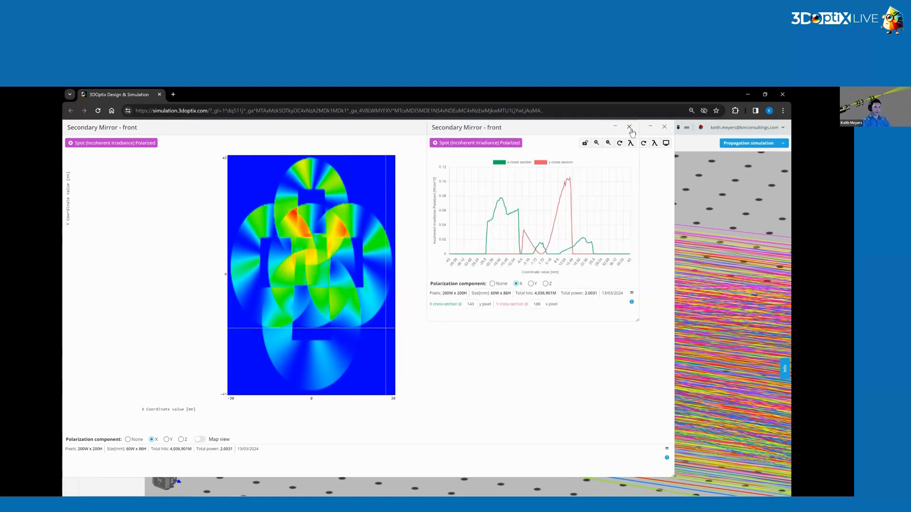
Close the secondary mirror's cross-section and irradiance map, and add a rectangular detector named Coma Det near the beams' focus.
{"action": "left_click", "coordinate": [629, 128]}
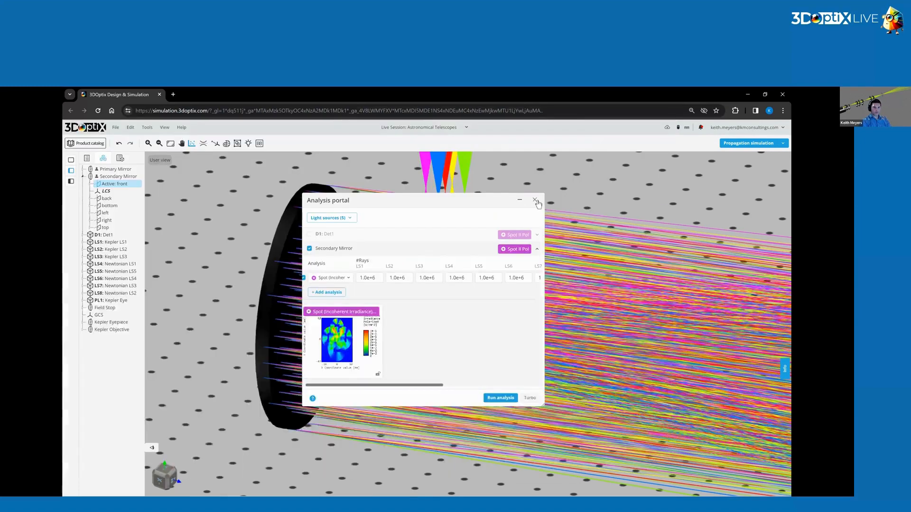
{"action": "left_click", "coordinate": [537, 199]}
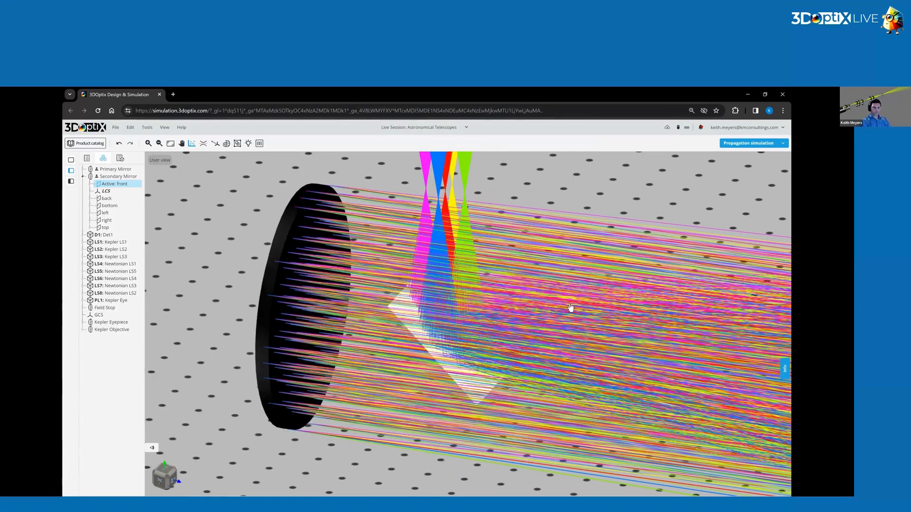
{"action": "scroll", "coordinate": [565, 332], "scroll_direction": "down", "scroll_amount": 2}
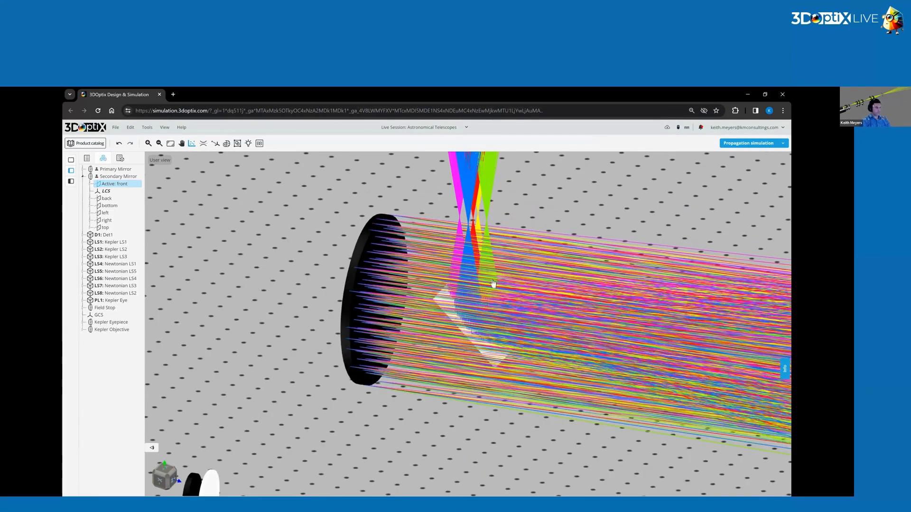
{"action": "left_click_drag", "start_coordinate": [602, 185], "coordinate": [612, 216]}
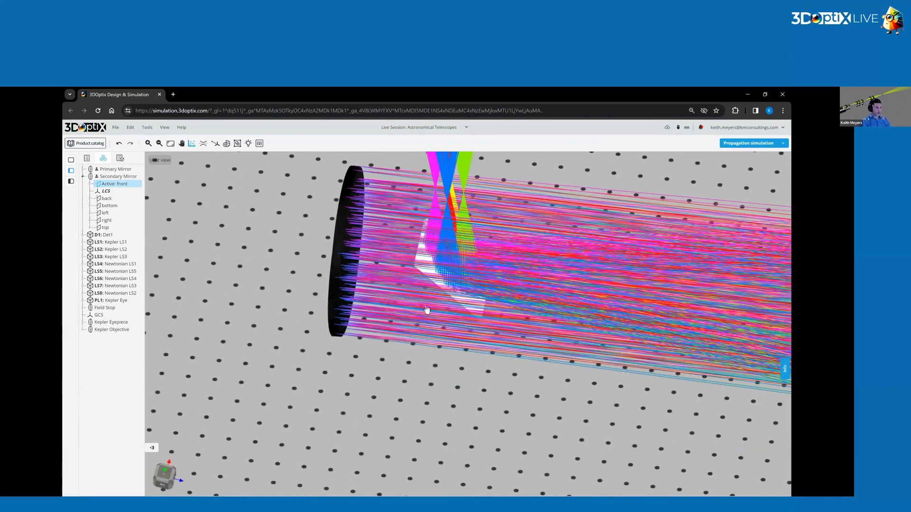
{"action": "right_click_drag", "start_coordinate": [411, 269], "coordinate": [355, 307]}
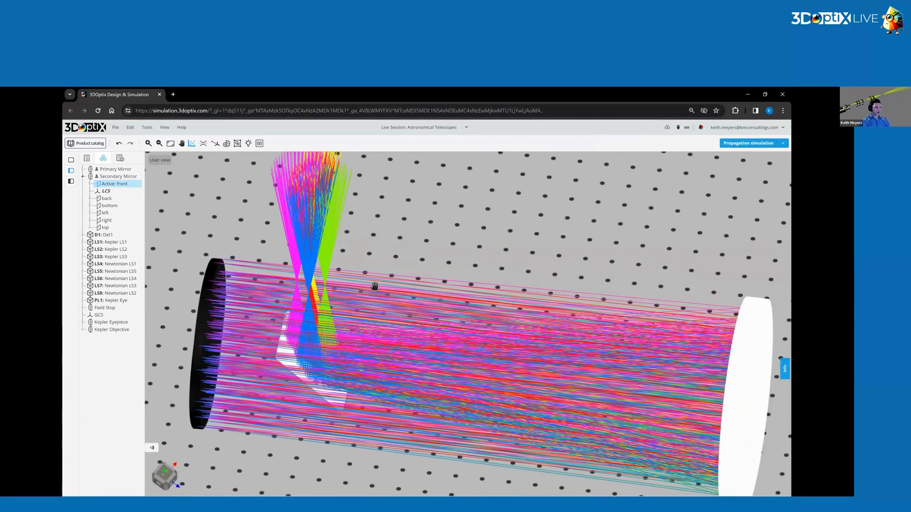
{"action": "scroll", "coordinate": [508, 276], "scroll_direction": "up", "scroll_amount": 3}
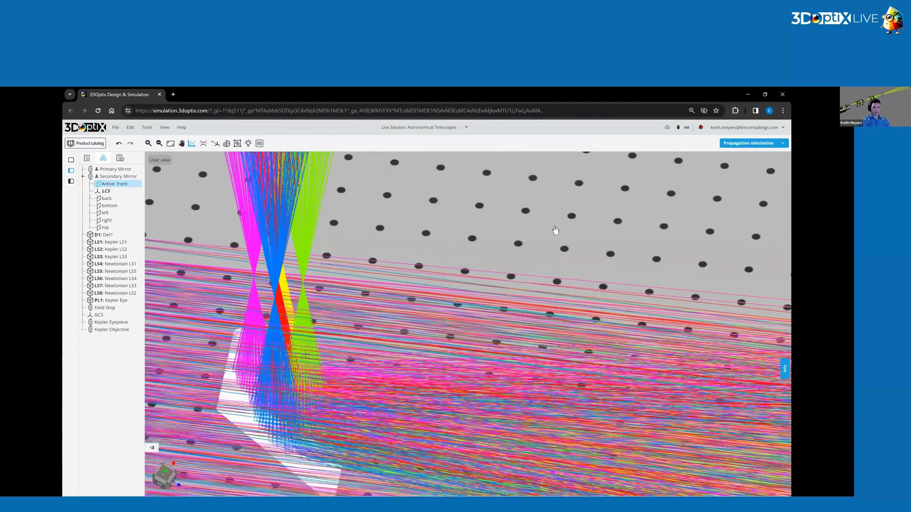
{"action": "left_click_drag", "start_coordinate": [592, 250], "coordinate": [594, 257]}
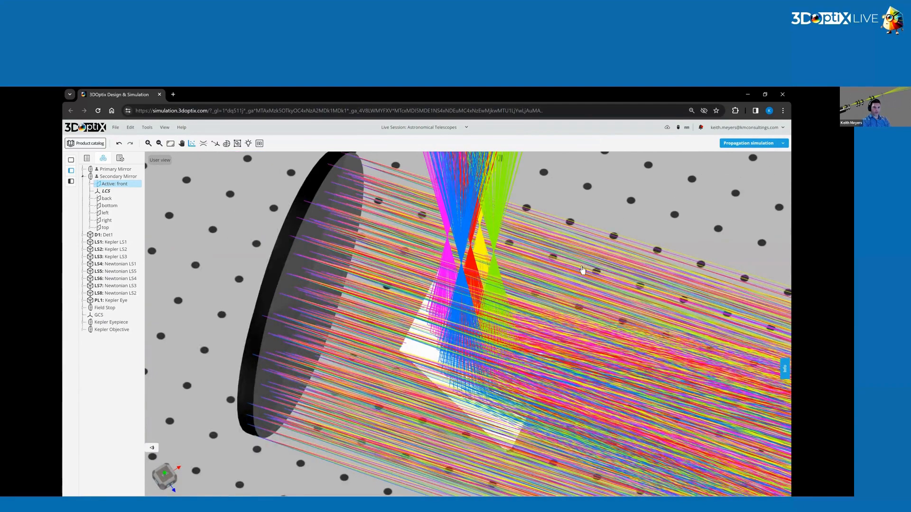
{"action": "right_click", "coordinate": [595, 257]}
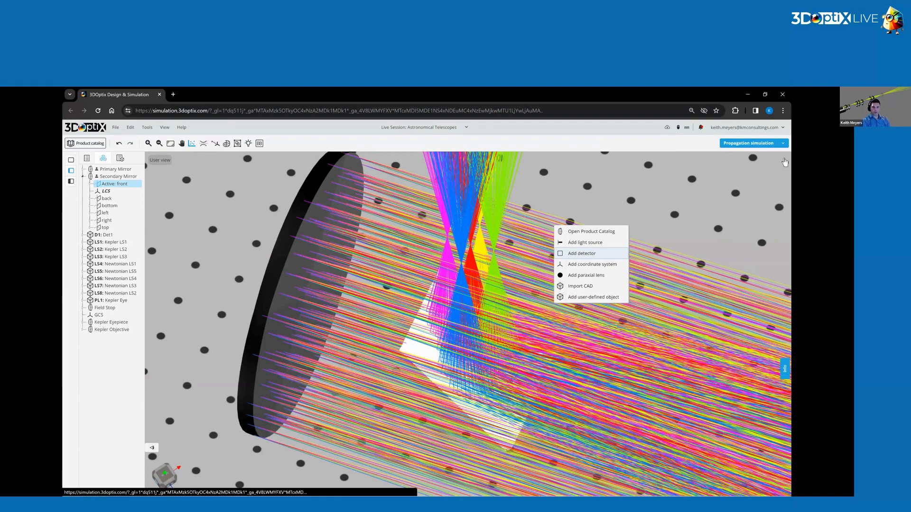
{"action": "left_click", "coordinate": [582, 253]}
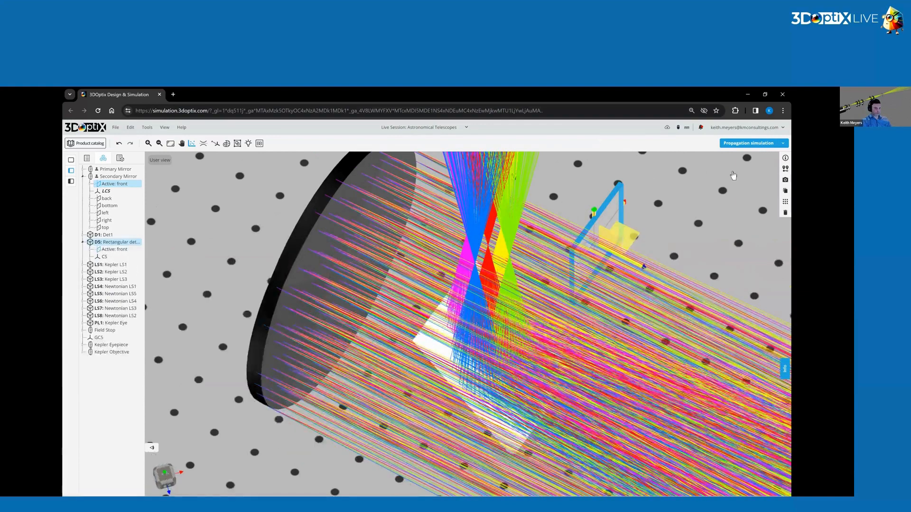
{"action": "left_click", "coordinate": [785, 158]}
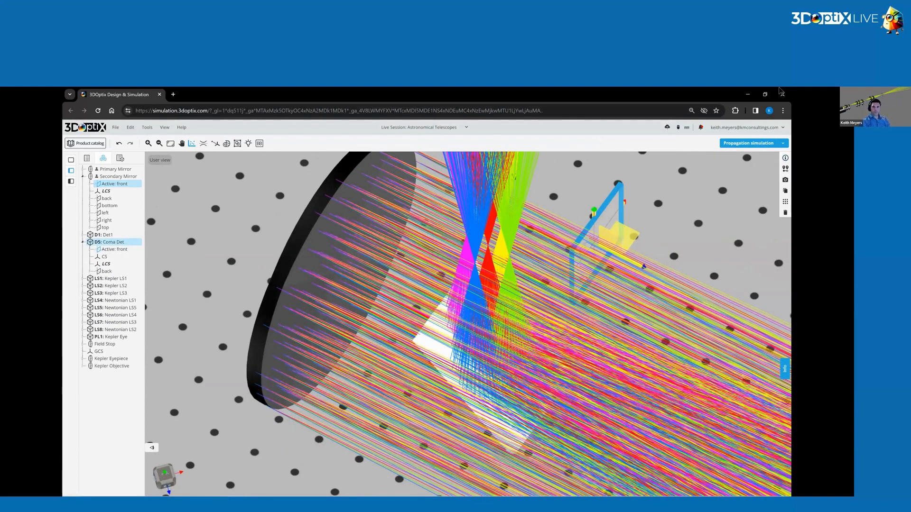
Position the Coma Det detector at X 500, Y 200, Z 100 mm and rotate it -90 degrees about X.
{"action": "left_click", "coordinate": [698, 197]}
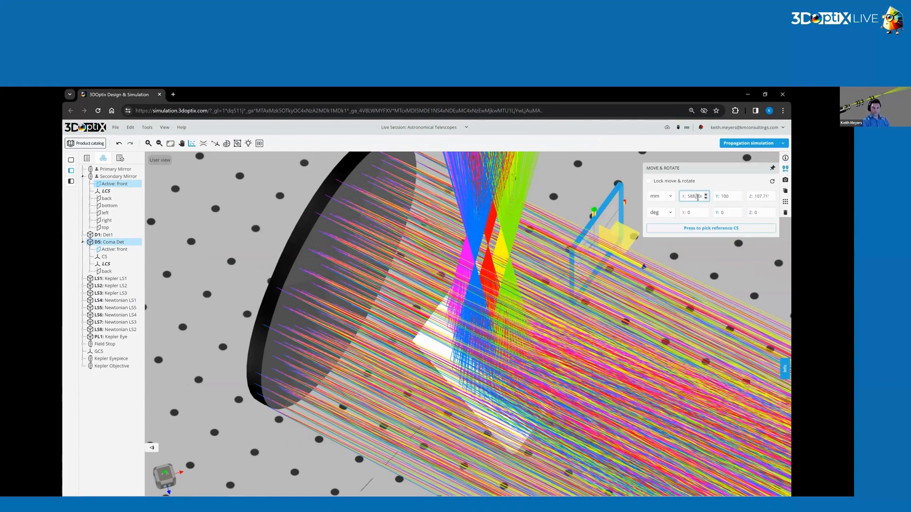
{"action": "type", "text": "500"}
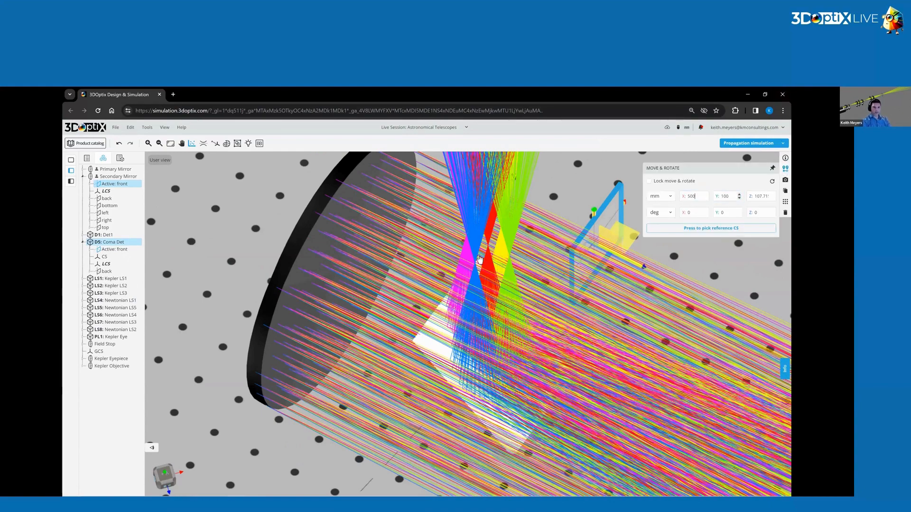
{"action": "double_click", "coordinate": [683, 213]}
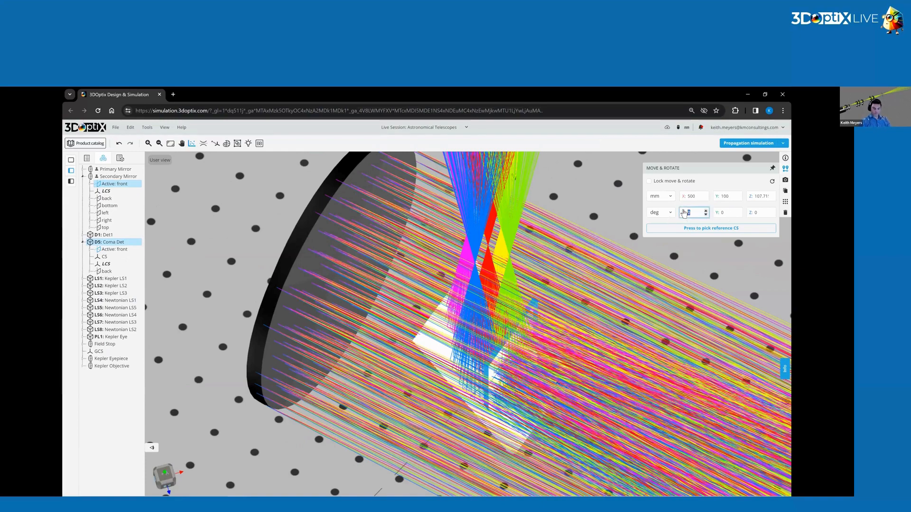
{"action": "type", "text": "-90"}
{"action": "key", "text": "Return"}
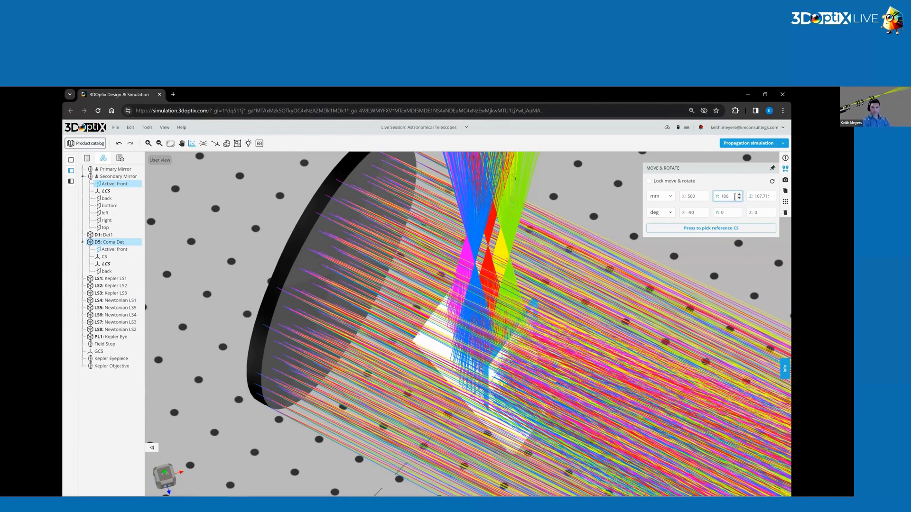
{"action": "double_click", "coordinate": [712, 200]}
{"action": "type", "text": "200"}
{"action": "left_click", "coordinate": [760, 197]}
{"action": "type", "text": "100"}
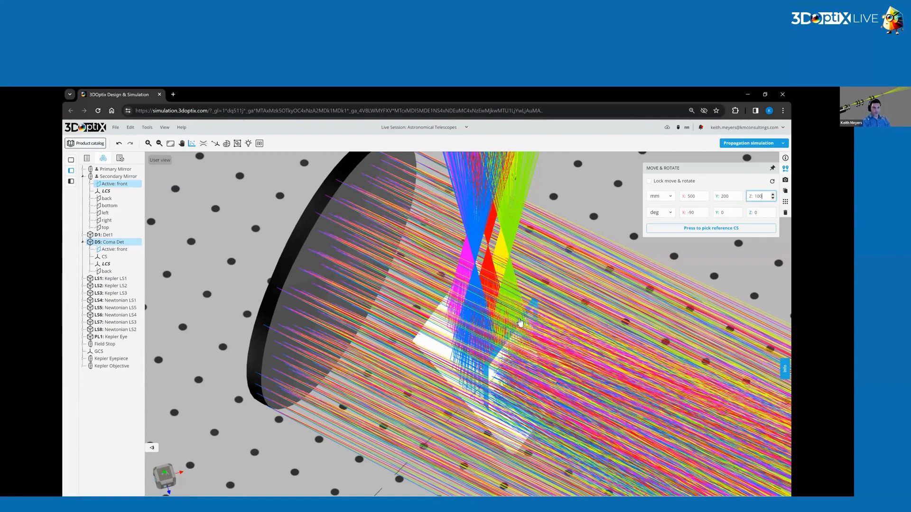
Try a lower Z position for the Coma Det detector to center it on the reflected beams.
{"action": "scroll", "coordinate": [525, 319], "scroll_direction": "down", "scroll_amount": 4}
{"action": "left_click_drag", "start_coordinate": [730, 348], "coordinate": [733, 291]}
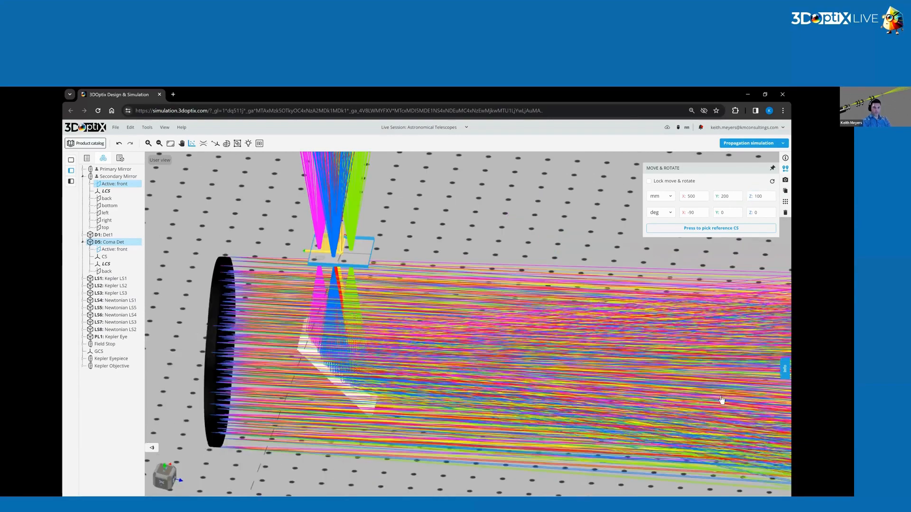
{"action": "scroll", "coordinate": [727, 363], "scroll_direction": "down", "scroll_amount": 2}
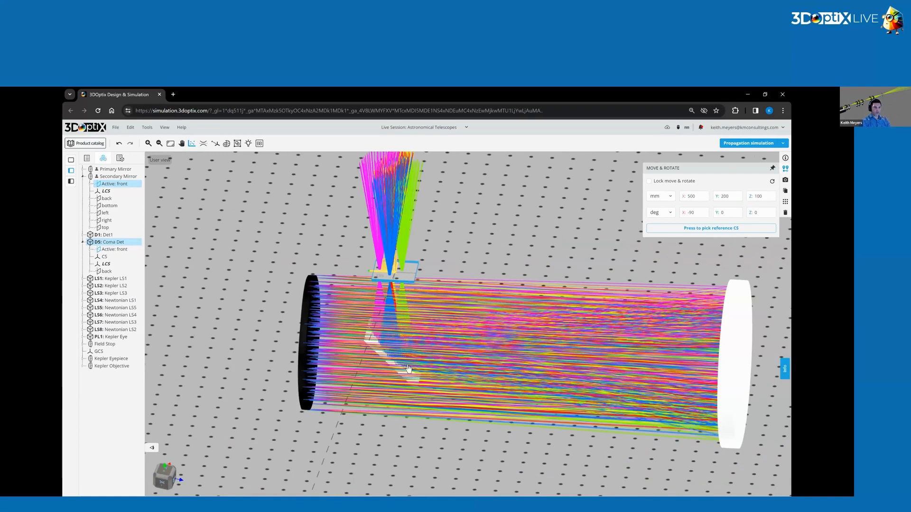
{"action": "scroll", "coordinate": [402, 354], "scroll_direction": "up", "scroll_amount": 1}
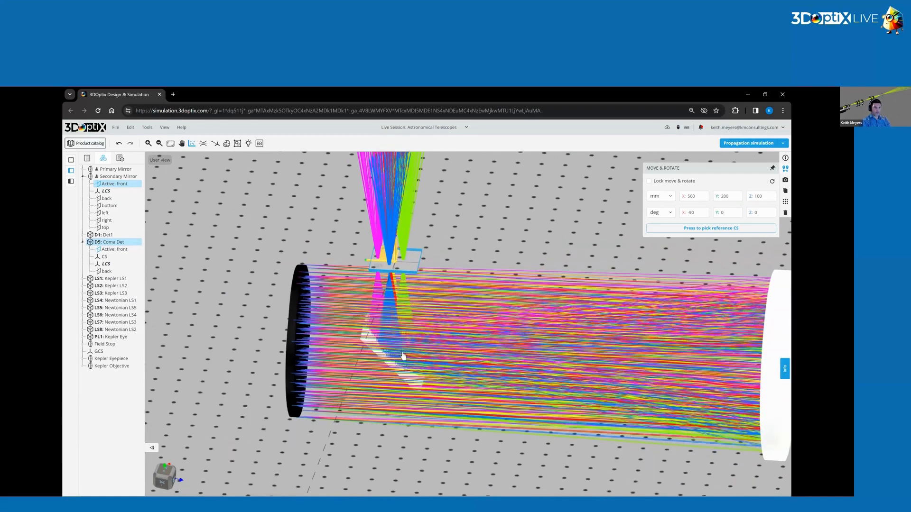
{"action": "scroll", "coordinate": [402, 354], "scroll_direction": "up", "scroll_amount": 1}
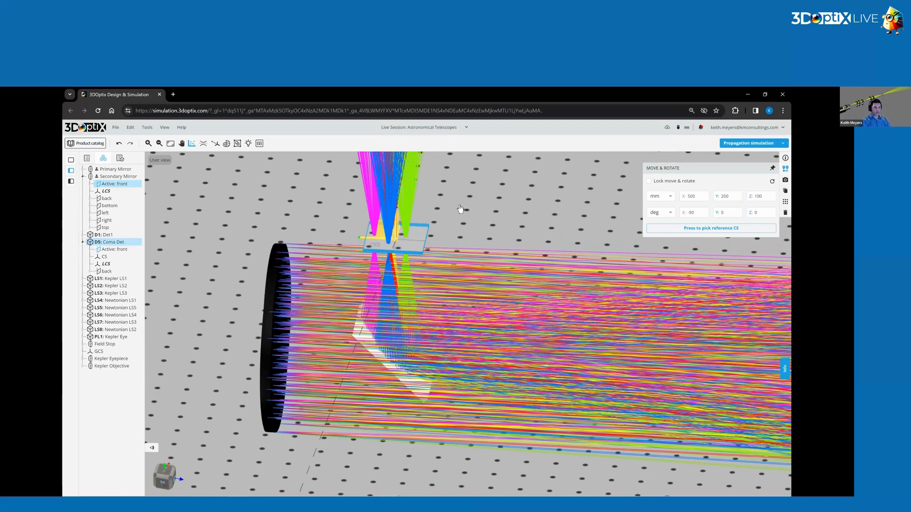
{"action": "scroll", "coordinate": [446, 261], "scroll_direction": "up", "scroll_amount": 5}
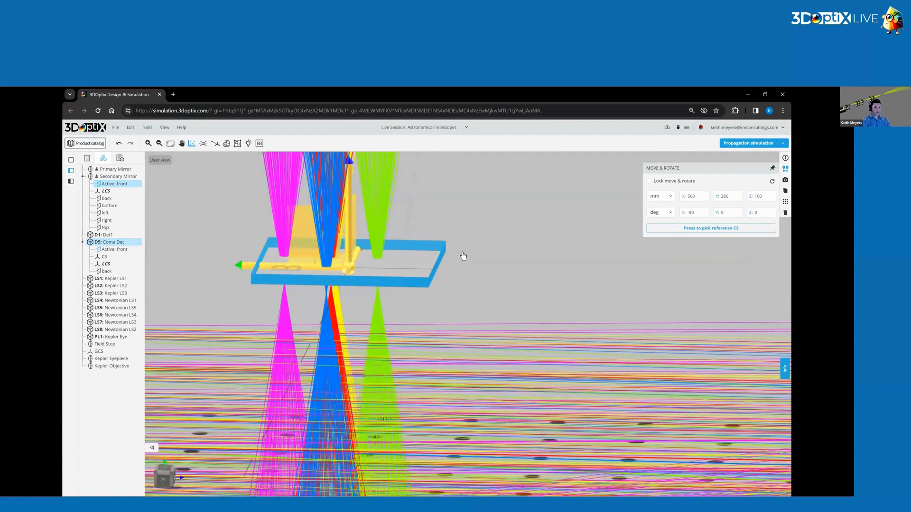
{"action": "double_click", "coordinate": [758, 197]}
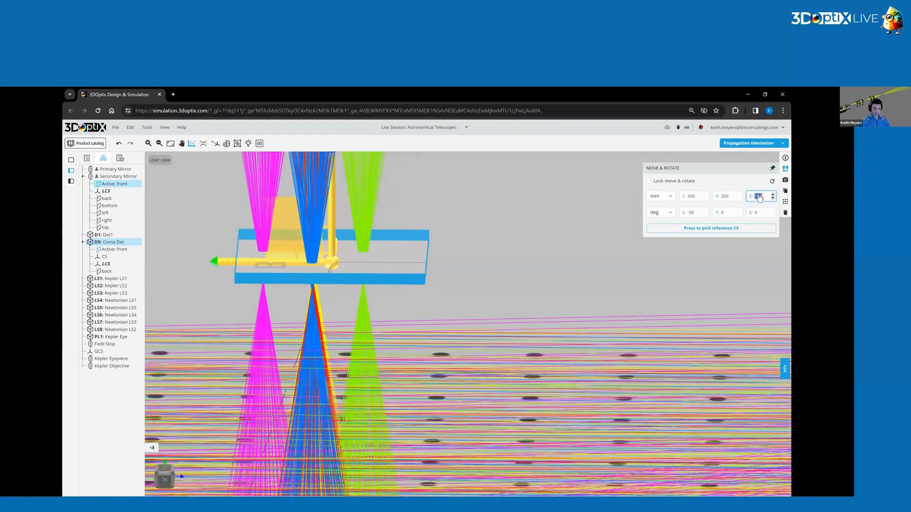
{"action": "type", "text": "9"}
{"action": "left_click", "coordinate": [463, 306]}
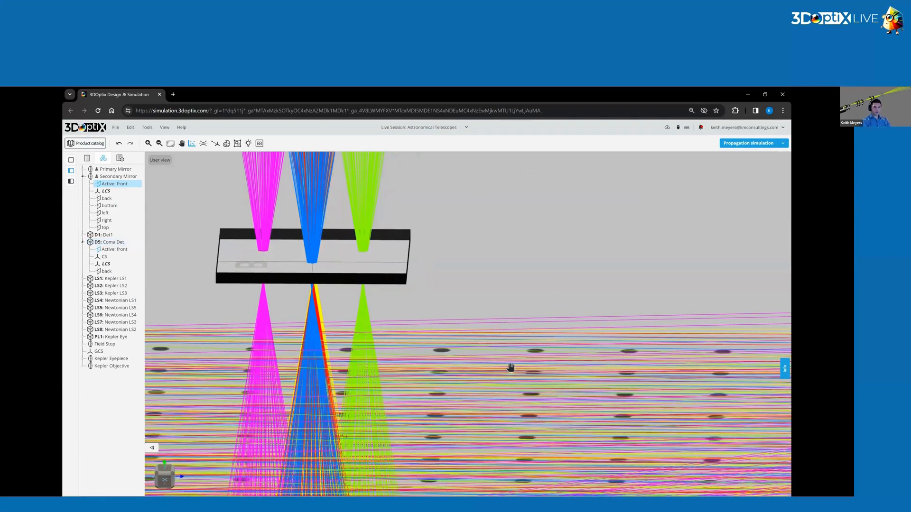
{"action": "left_click_drag", "start_coordinate": [397, 392], "coordinate": [422, 377]}
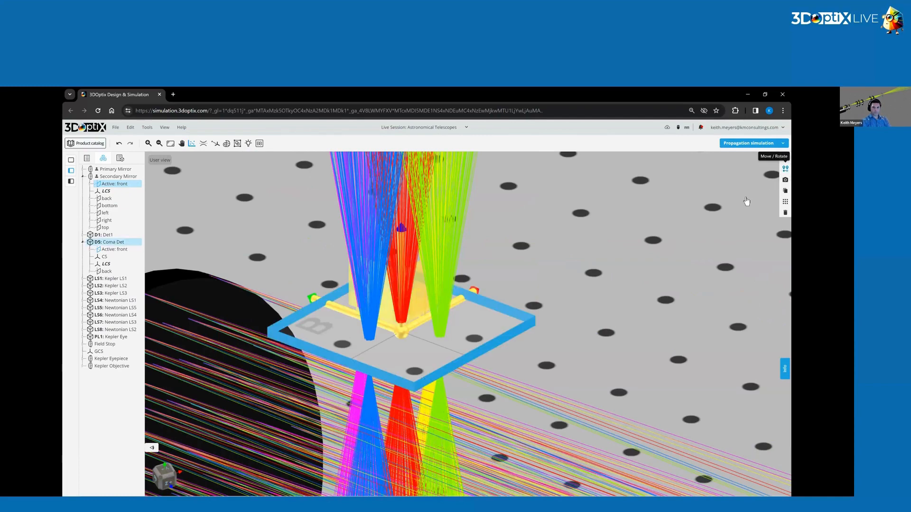
Try the Coma Det detector at Z 100 mm and at Z 90 mm, comparing its alignment with the focused beams.
{"action": "double_click", "coordinate": [752, 198]}
{"action": "type", "text": "100"}
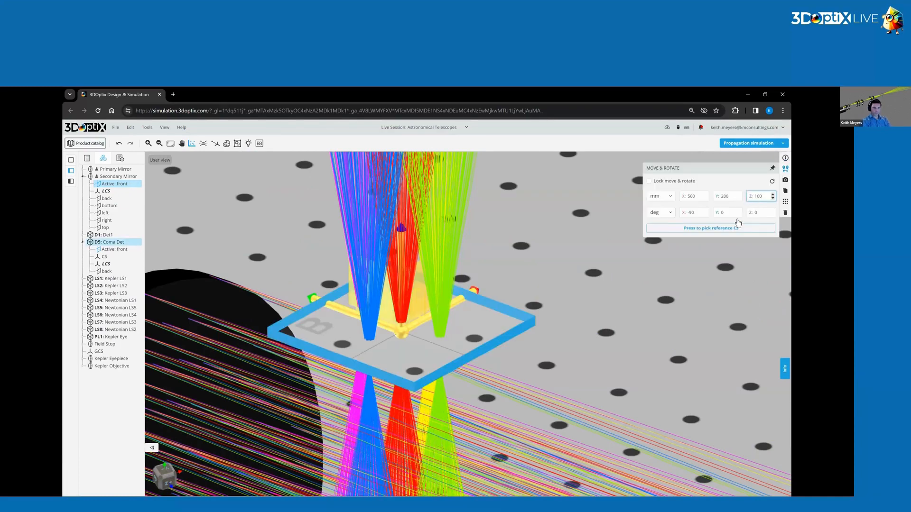
{"action": "key", "text": "Return"}
{"action": "double_click", "coordinate": [765, 197]}
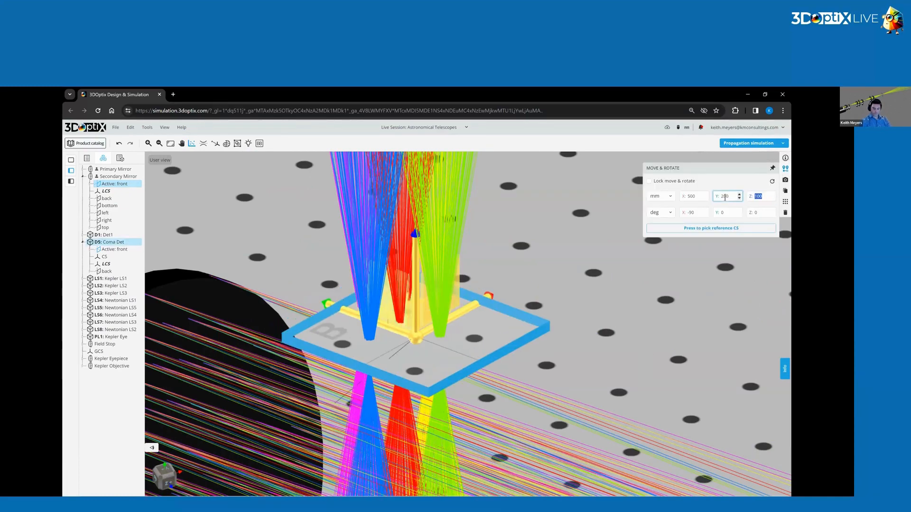
{"action": "key", "text": "Return"}
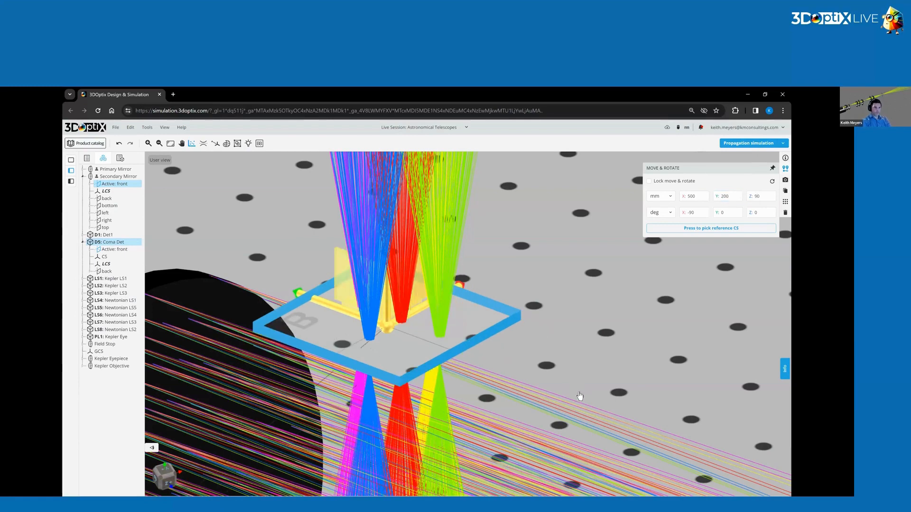
{"action": "left_click", "coordinate": [553, 327]}
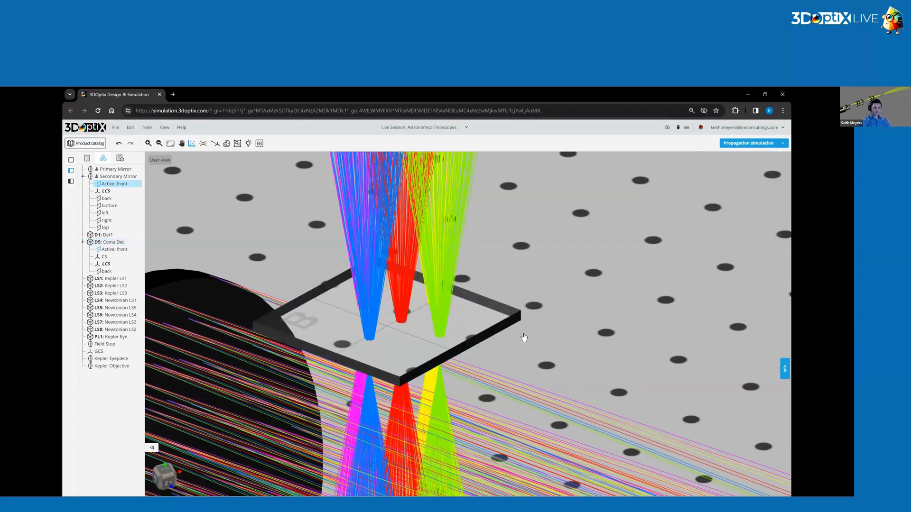
Shrink the Coma Det detector to X and Y half widths of 1 mm.
{"action": "left_click", "coordinate": [513, 355]}
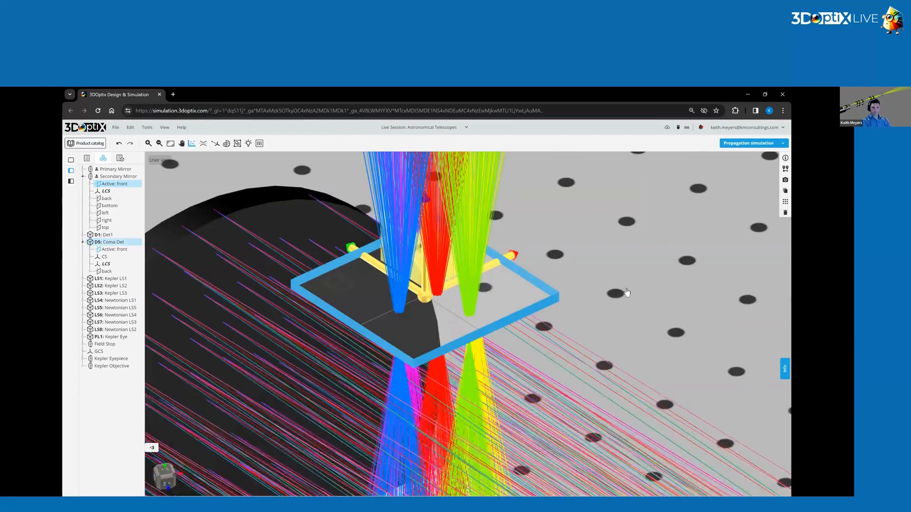
{"action": "left_click", "coordinate": [785, 169]}
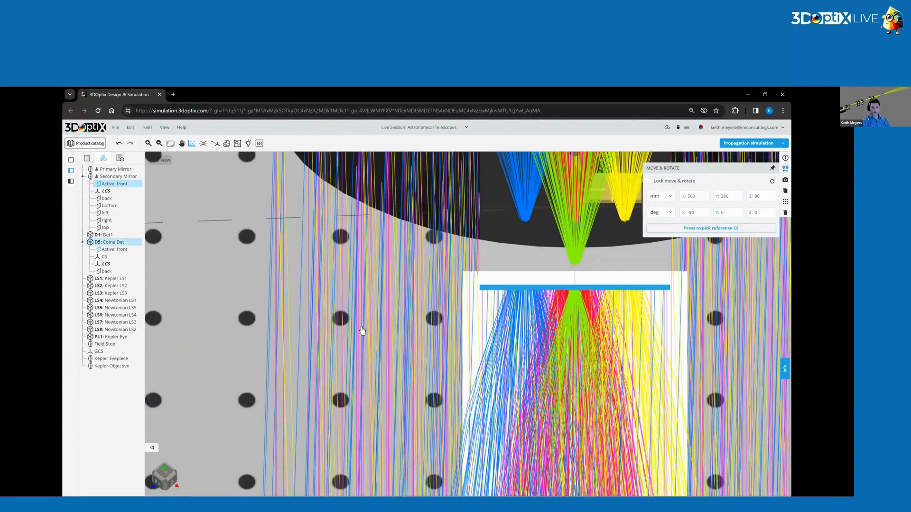
{"action": "left_click", "coordinate": [381, 331]}
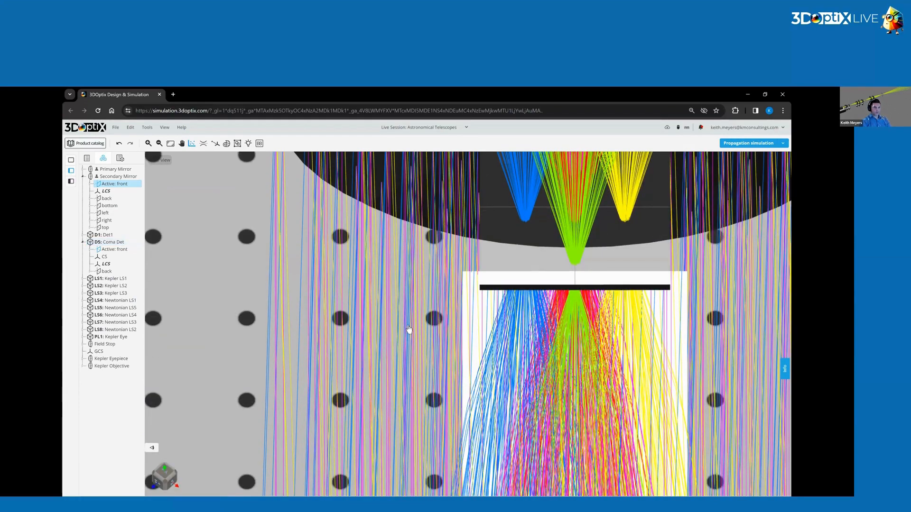
{"action": "left_click_drag", "start_coordinate": [460, 326], "coordinate": [362, 332]}
{"action": "left_click", "coordinate": [362, 332]}
{"action": "left_click", "coordinate": [785, 180]}
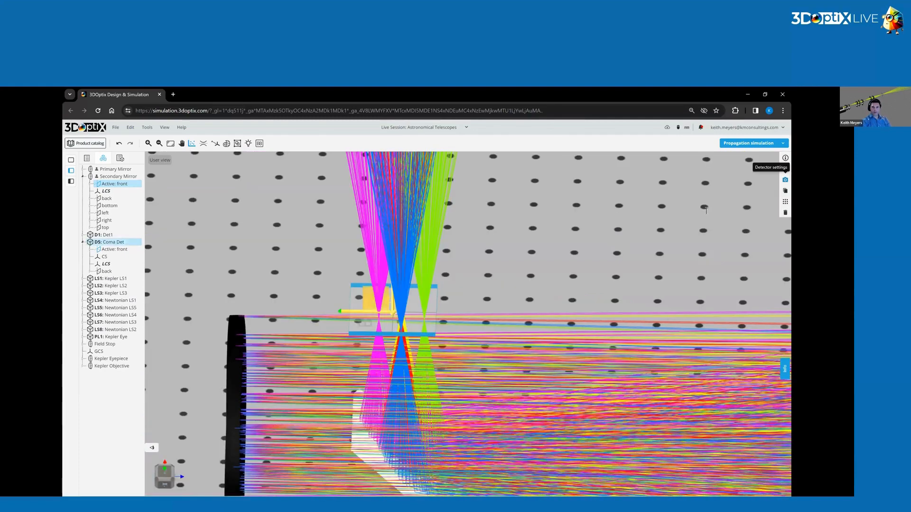
{"action": "type", "text": "1"}
{"action": "double_click", "coordinate": [750, 206]}
{"action": "type", "text": "1"}
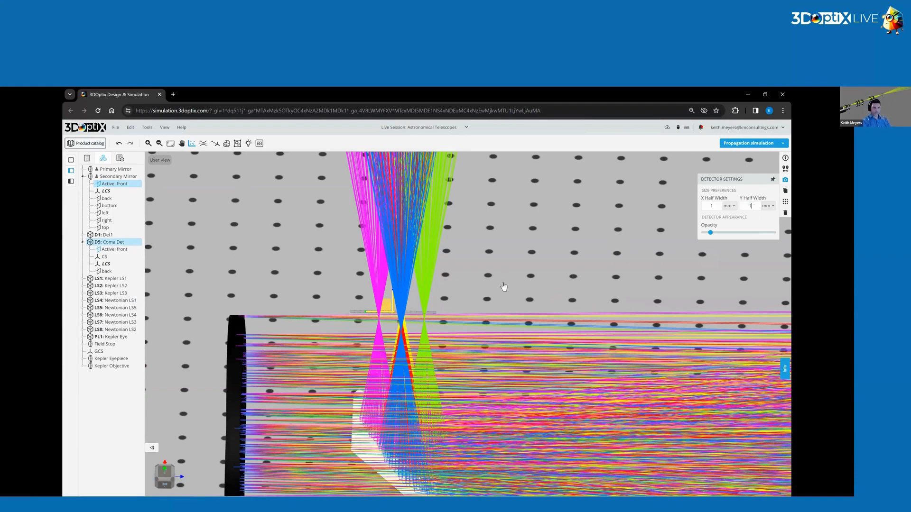
Move the small Coma Det detector to Z 95 mm to line it up with the central red beam.
{"action": "left_click", "coordinate": [485, 291]}
{"action": "left_click_drag", "start_coordinate": [482, 292], "coordinate": [453, 285]}
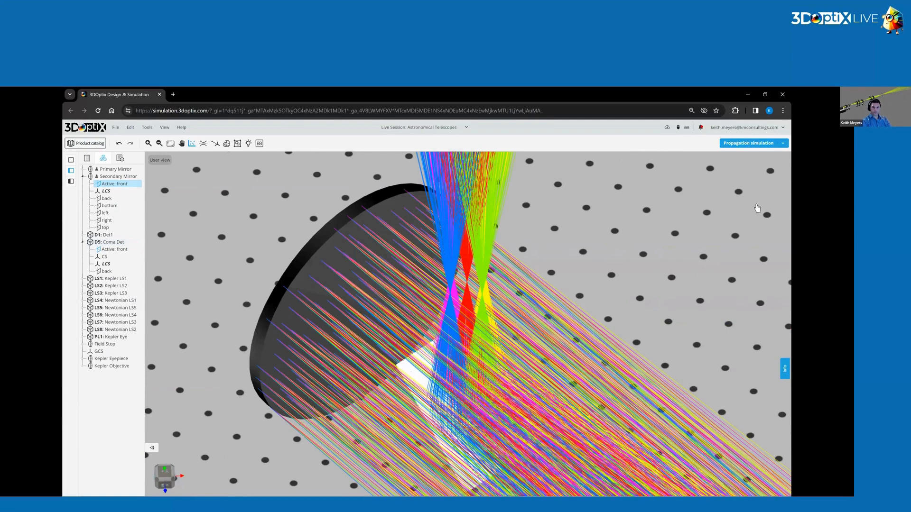
{"action": "left_click_drag", "start_coordinate": [762, 197], "coordinate": [726, 201]}
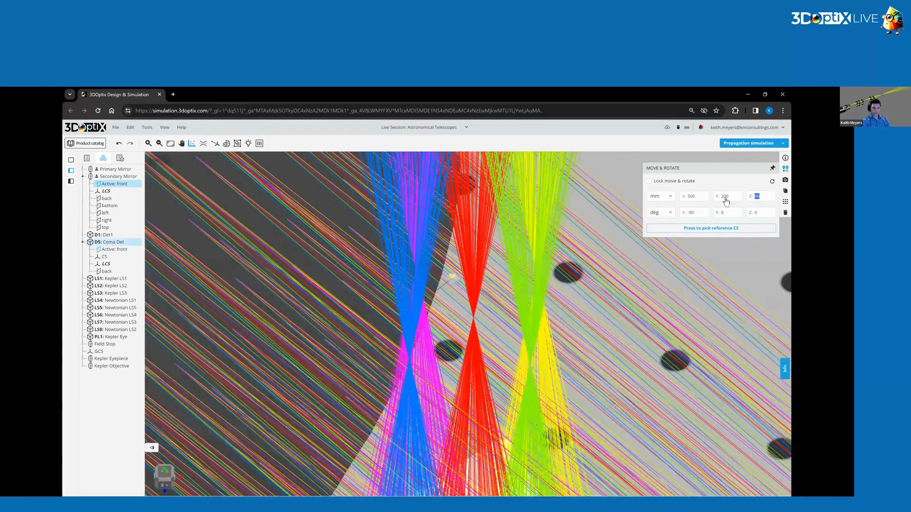
{"action": "type", "text": "95"}
{"action": "key", "text": "Return"}
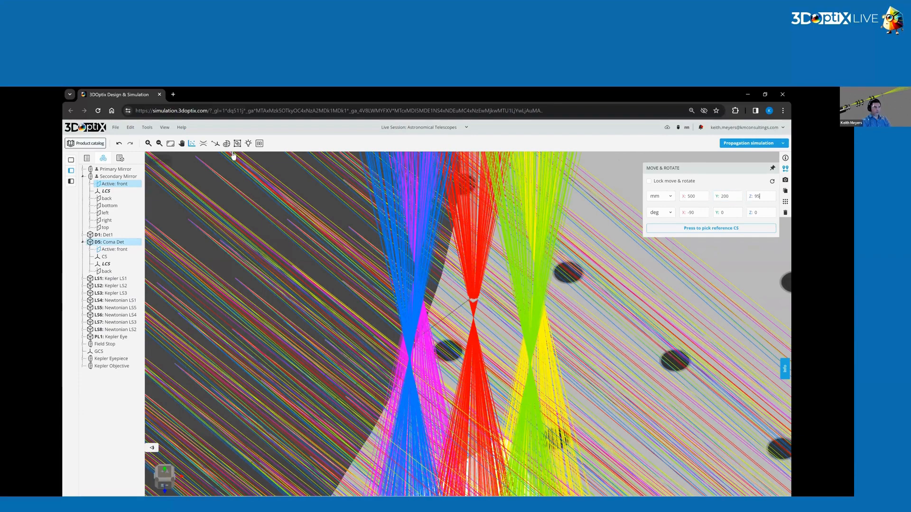
Exclude the Secondary Mirror from the analysis, keeping only the Coma Det detector enabled.
{"action": "left_click", "coordinate": [192, 144]}
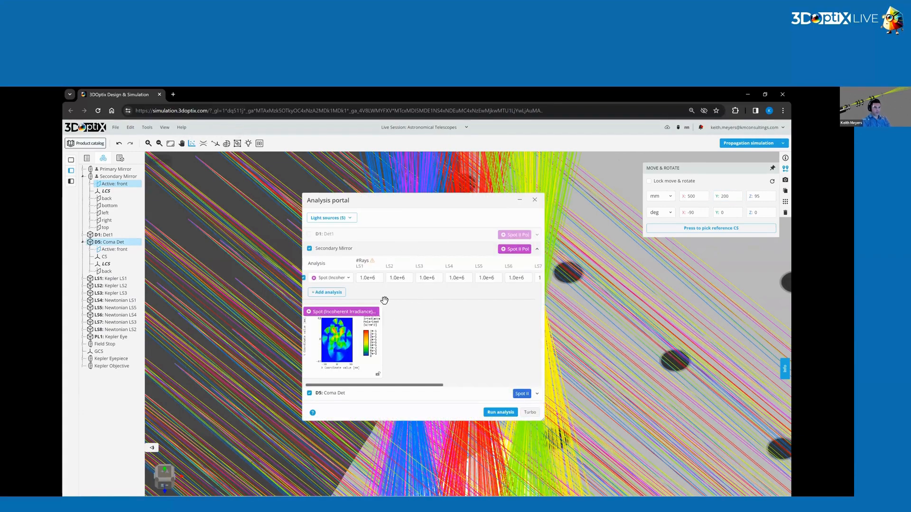
{"action": "left_click", "coordinate": [310, 248]}
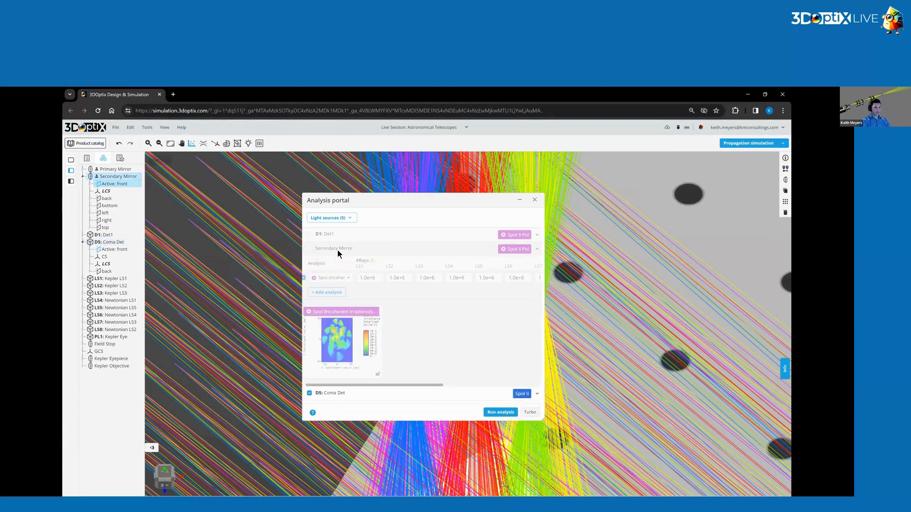
{"action": "left_click", "coordinate": [337, 250]}
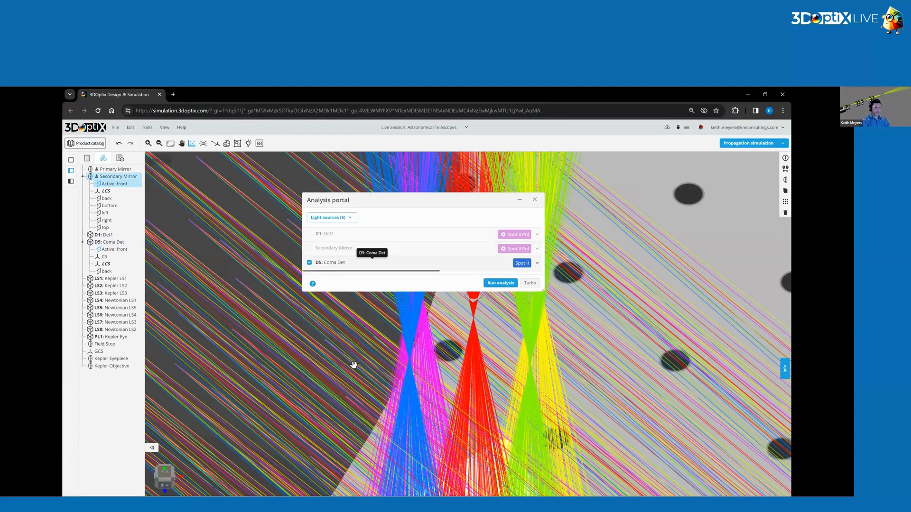
Set the Coma Det spot analysis resolution to 500 by 500 pixels and run the analysis.
{"action": "left_click_drag", "start_coordinate": [416, 320], "coordinate": [517, 316]}
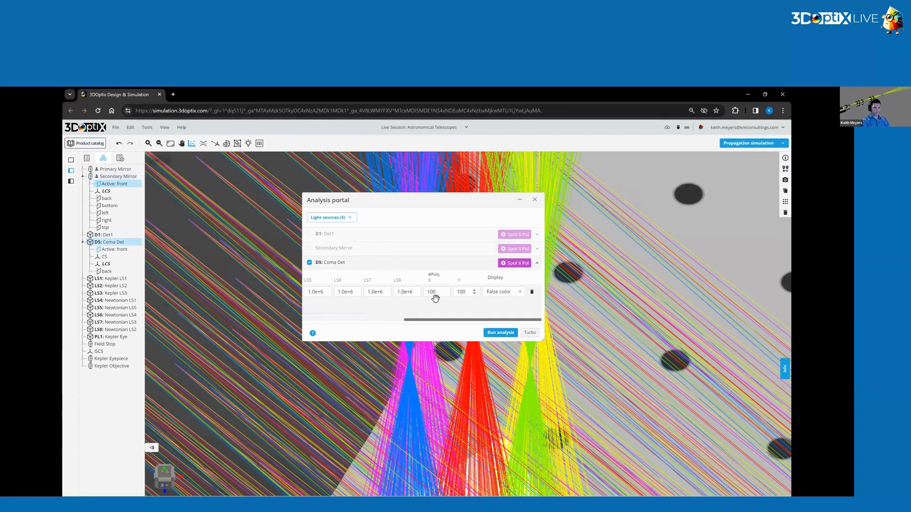
{"action": "double_click", "coordinate": [435, 293]}
{"action": "type", "text": "500"}
{"action": "double_click", "coordinate": [461, 291]}
{"action": "type", "text": "500"}
{"action": "left_click", "coordinate": [503, 333]}
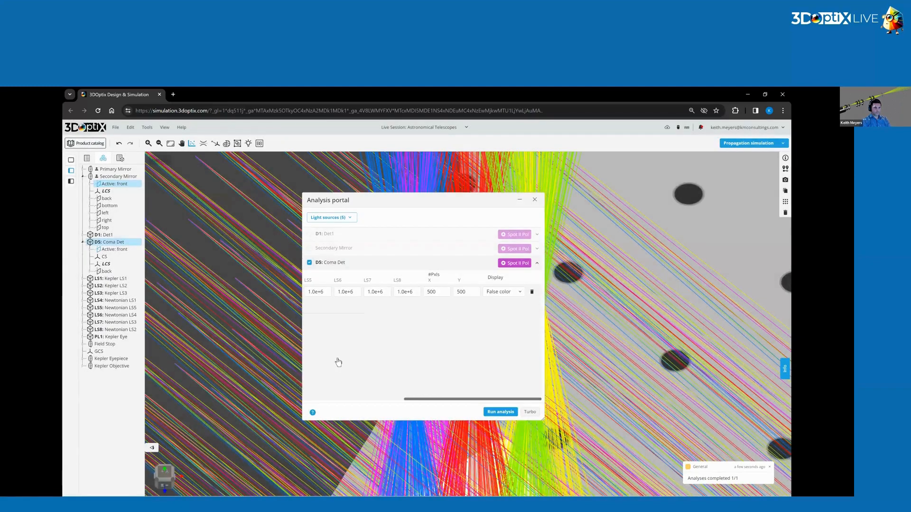
{"action": "left_click", "coordinate": [535, 203]}
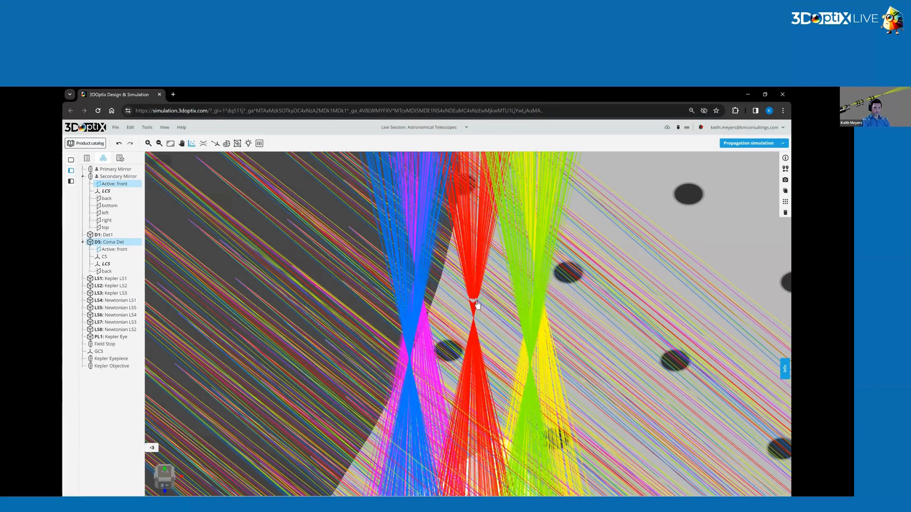
Move the Coma Det detector to Y 195 mm, keeping X at 500 mm, to reach the central red beam's focus.
{"action": "left_click", "coordinate": [785, 168]}
{"action": "double_click", "coordinate": [694, 197]}
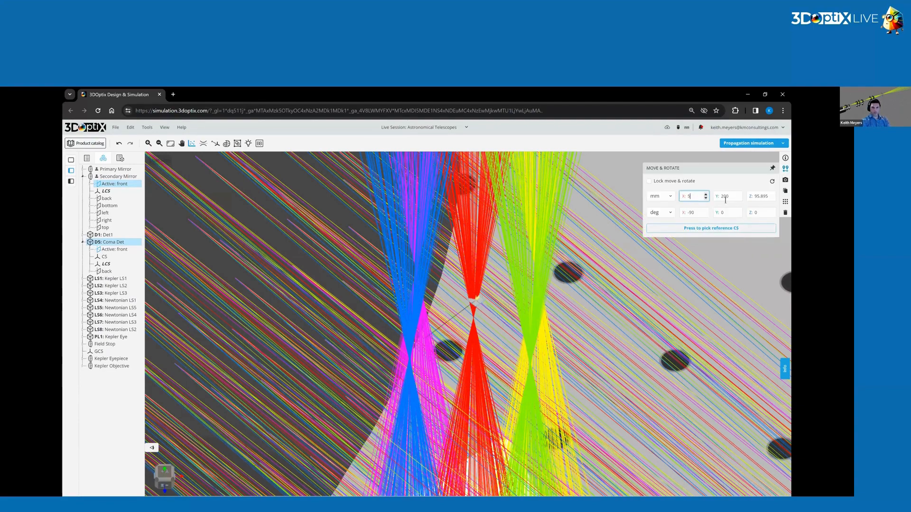
{"action": "type", "text": "0"}
{"action": "left_click", "coordinate": [758, 218]}
{"action": "left_click", "coordinate": [733, 197]}
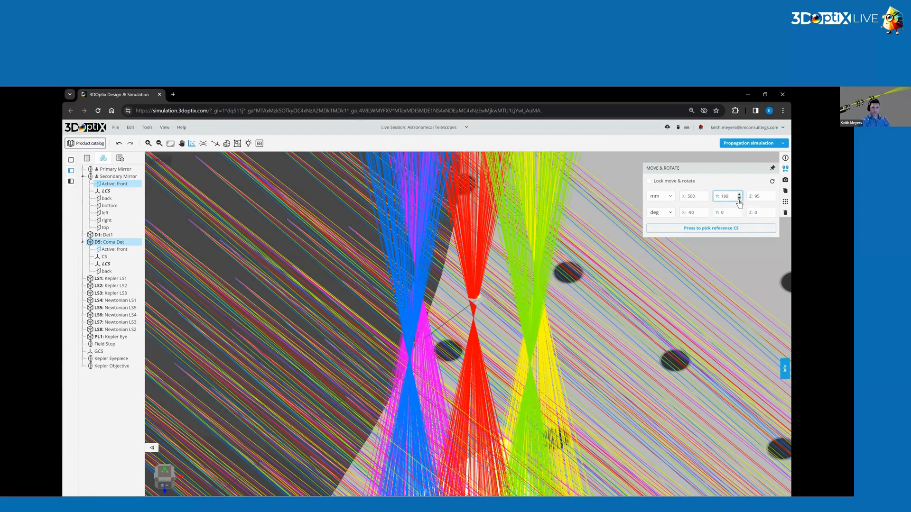
{"action": "key", "text": "BackSpace"}
{"action": "type", "text": "7"}
{"action": "key", "text": "BackSpace"}
{"action": "type", "text": "5"}
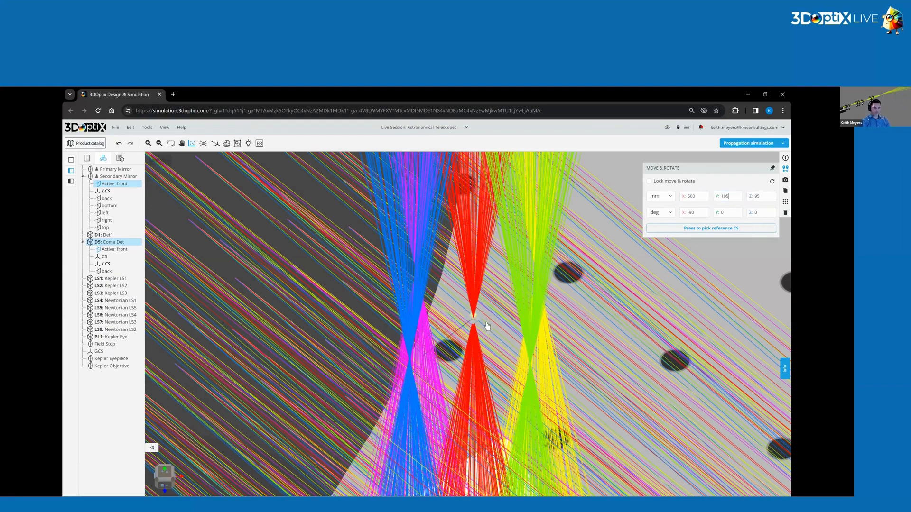
Rerun the Coma Det analysis at the central focus and inspect the enlarged irradiance spot plot.
{"action": "left_click_drag", "start_coordinate": [525, 264], "coordinate": [465, 318]}
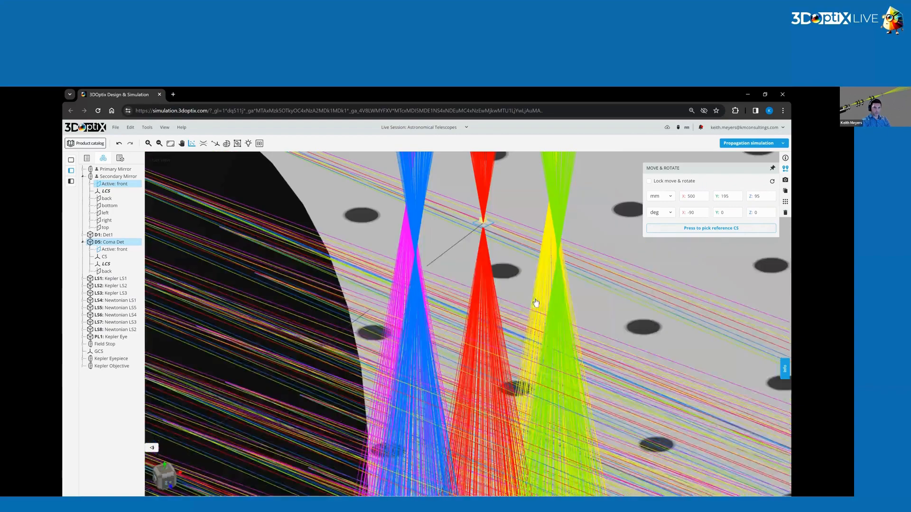
{"action": "left_click_drag", "start_coordinate": [569, 297], "coordinate": [578, 291]}
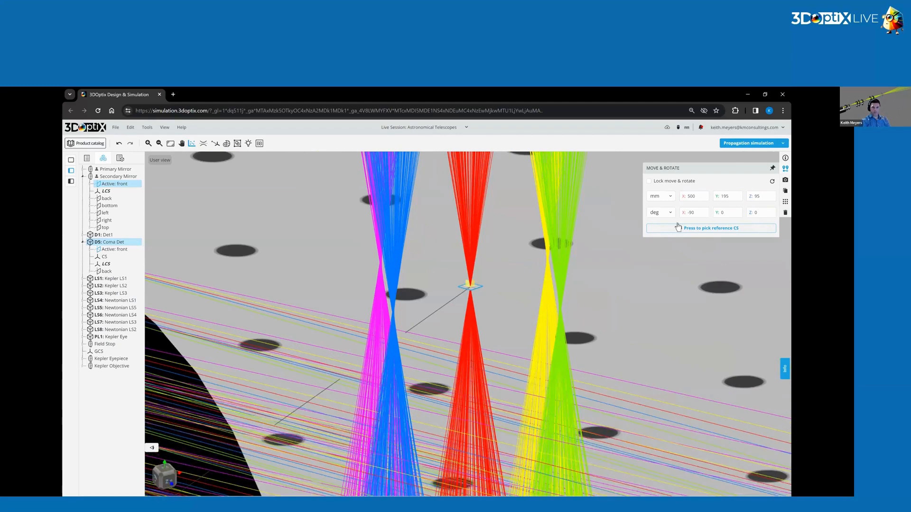
{"action": "left_click", "coordinate": [192, 144]}
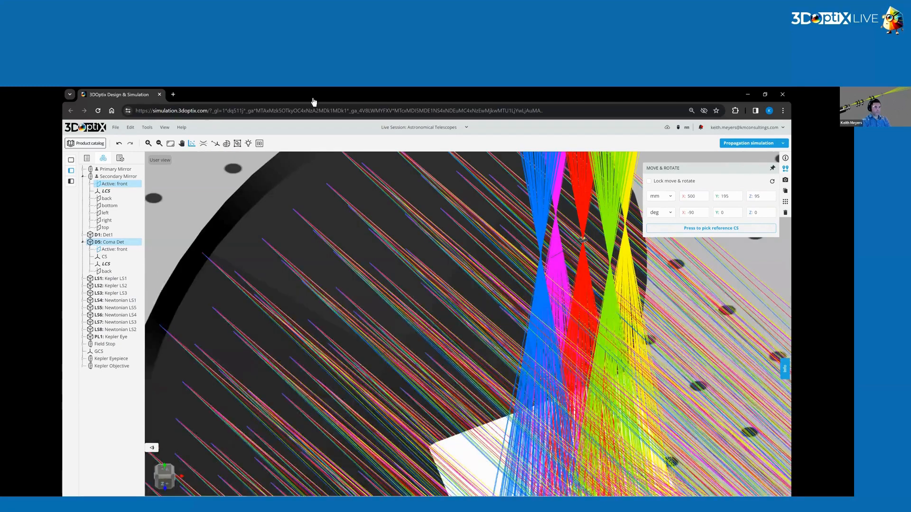
{"action": "left_click", "coordinate": [504, 412]}
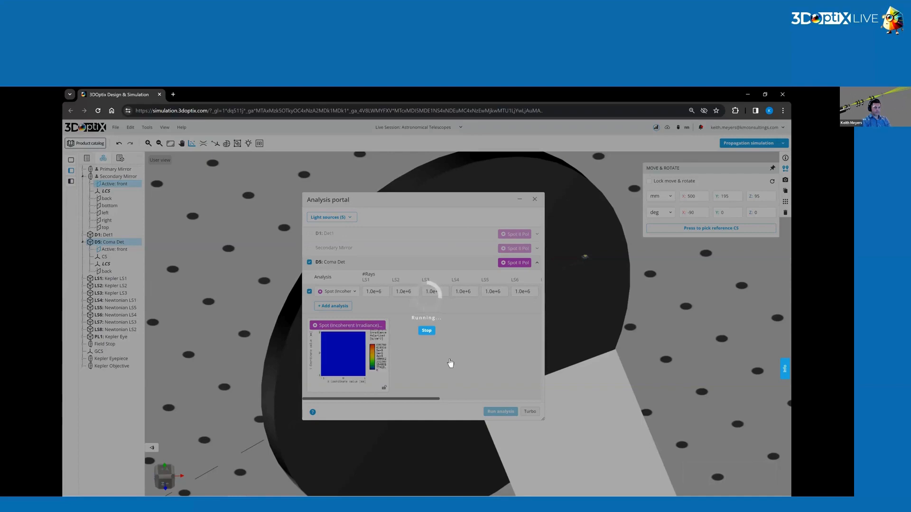
{"action": "left_click", "coordinate": [344, 361]}
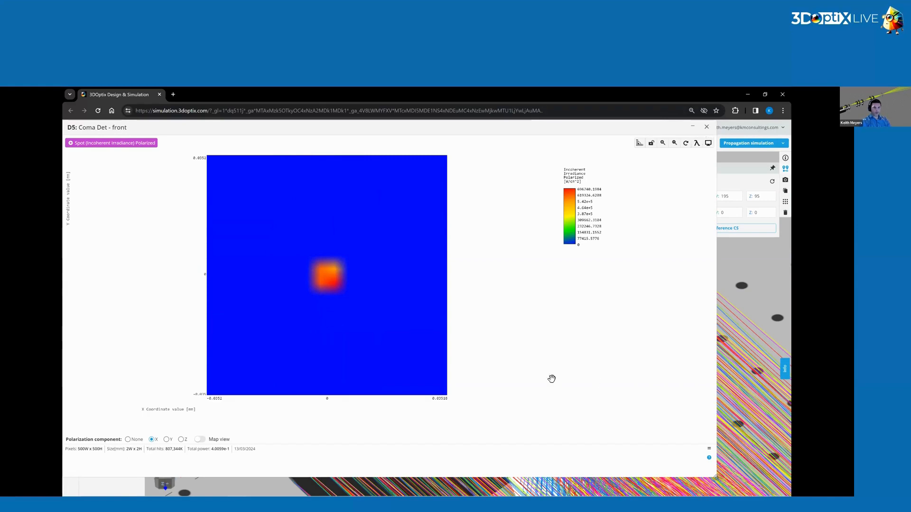
{"action": "left_click", "coordinate": [536, 207]}
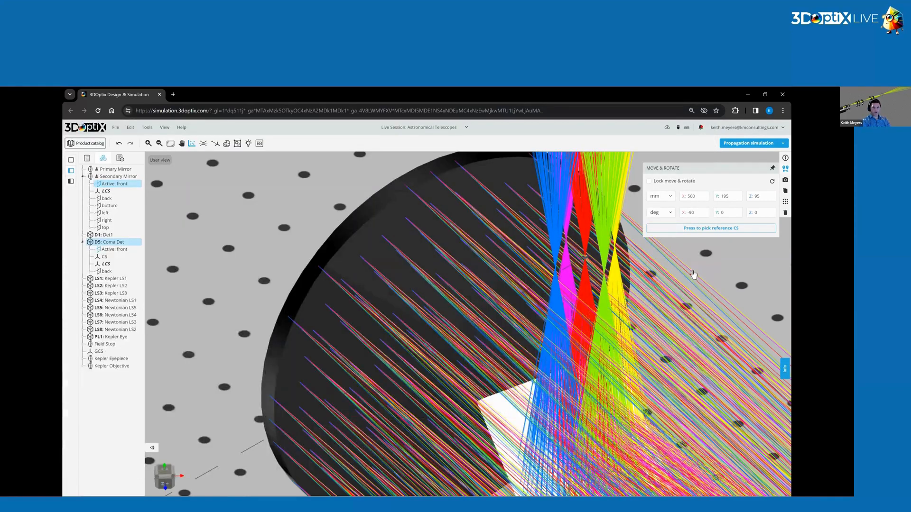
Move the Coma Det detector to X 513.3 mm so it sits at the off-axis yellow beam's focus.
{"action": "left_click_drag", "start_coordinate": [605, 311], "coordinate": [474, 352]}
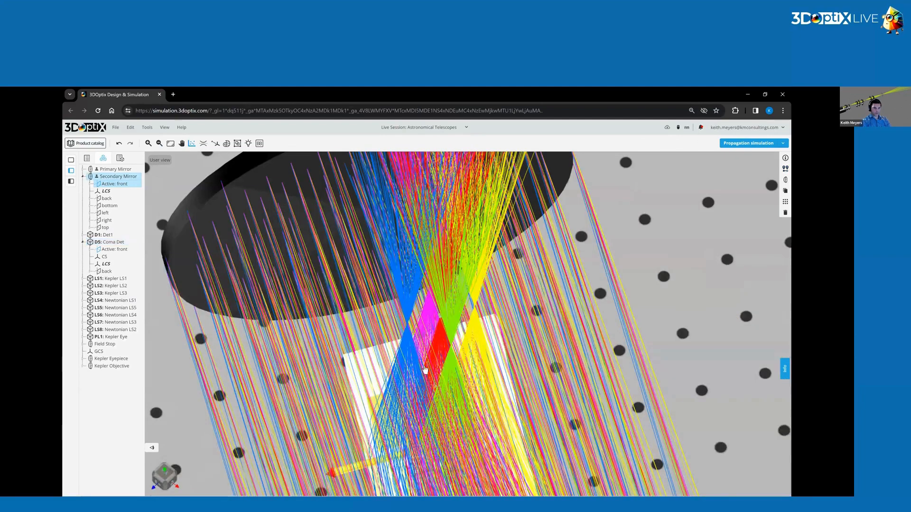
{"action": "left_click_drag", "start_coordinate": [584, 248], "coordinate": [779, 167]}
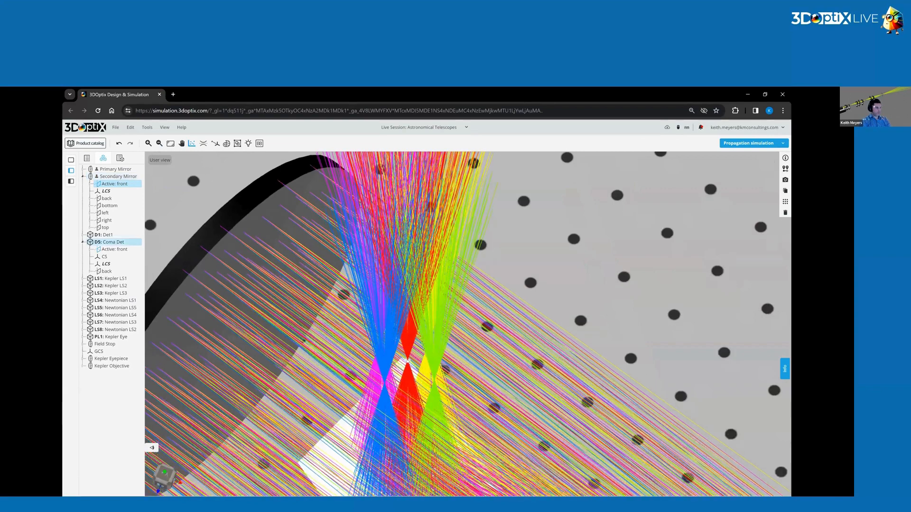
{"action": "left_click", "coordinate": [785, 169]}
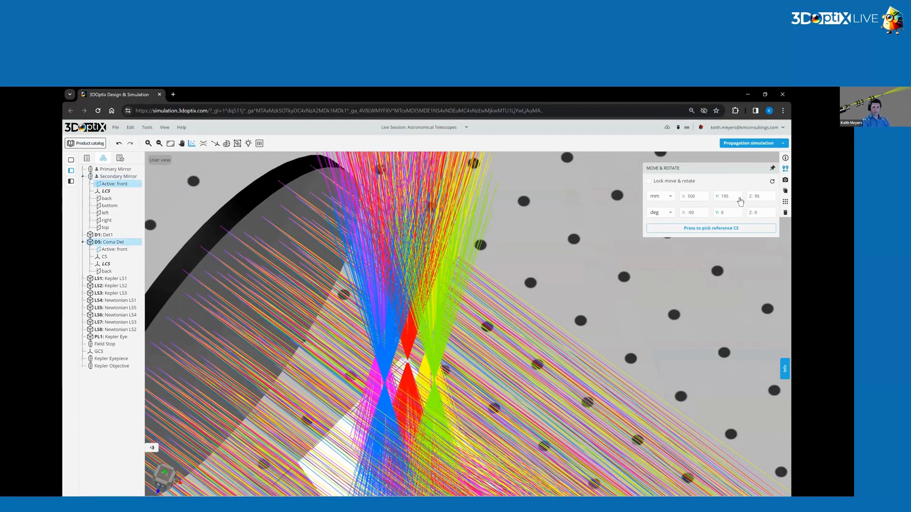
{"action": "left_click", "coordinate": [725, 200]}
{"action": "left_click_drag", "start_coordinate": [457, 334], "coordinate": [427, 338]}
{"action": "scroll", "coordinate": [437, 362], "scroll_direction": "up", "scroll_amount": 2}
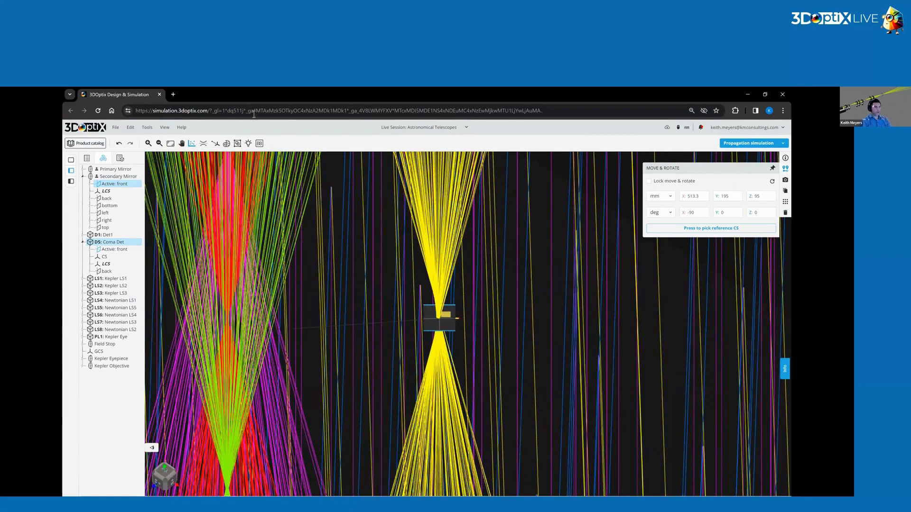
Rerun the Coma Det analysis for the off-axis yellow beam and examine its irradiance spot plot up close for coma.
{"action": "left_click", "coordinate": [193, 144]}
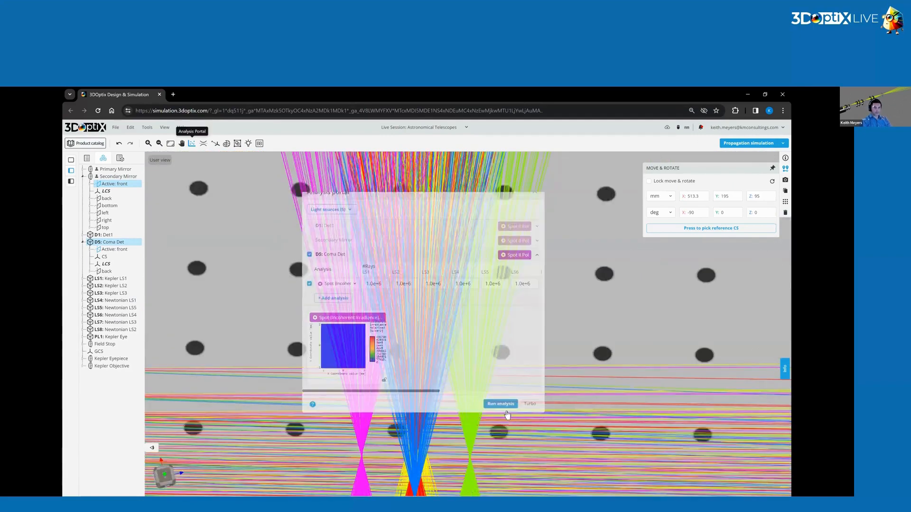
{"action": "left_click", "coordinate": [499, 410]}
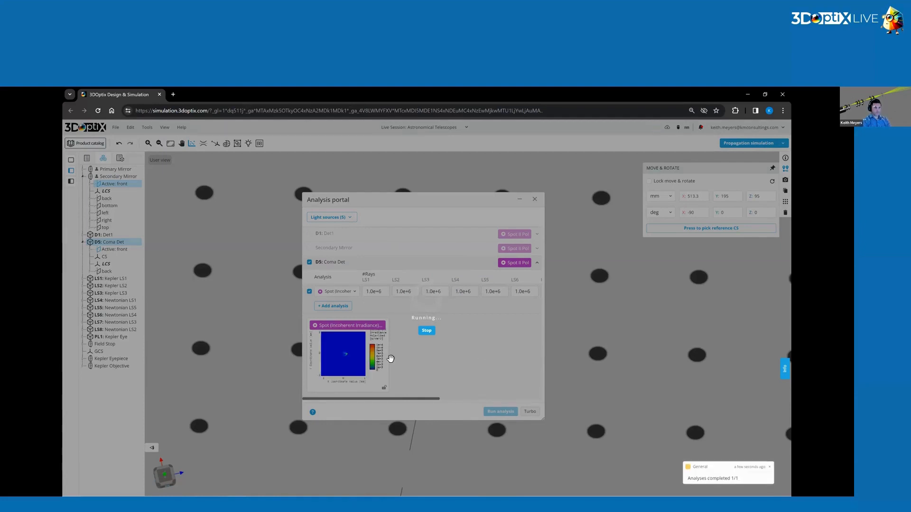
{"action": "left_click", "coordinate": [342, 355]}
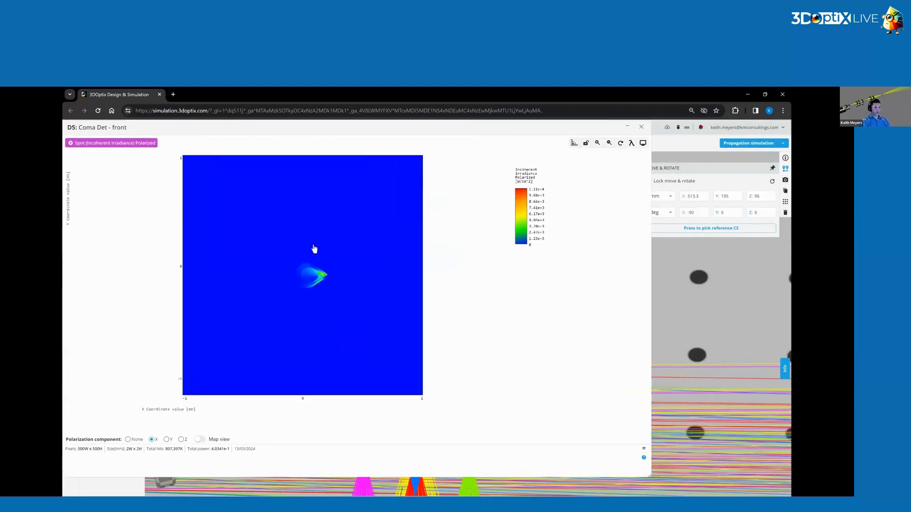
{"action": "scroll", "coordinate": [331, 280], "scroll_direction": "up", "scroll_amount": 5}
{"action": "scroll", "coordinate": [378, 284], "scroll_direction": "down", "scroll_amount": 3}
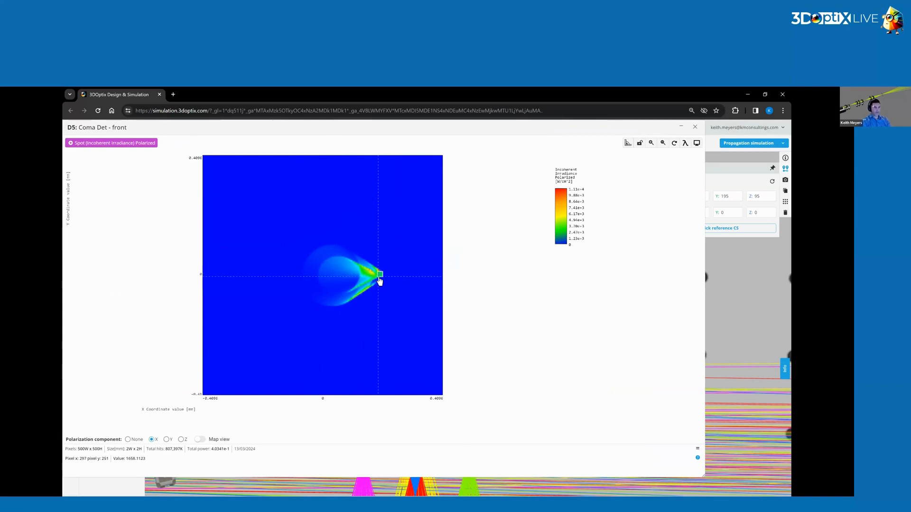
{"action": "scroll", "coordinate": [379, 292], "scroll_direction": "up", "scroll_amount": 2}
{"action": "scroll", "coordinate": [386, 285], "scroll_direction": "down", "scroll_amount": 5}
{"action": "scroll", "coordinate": [351, 280], "scroll_direction": "up", "scroll_amount": 3}
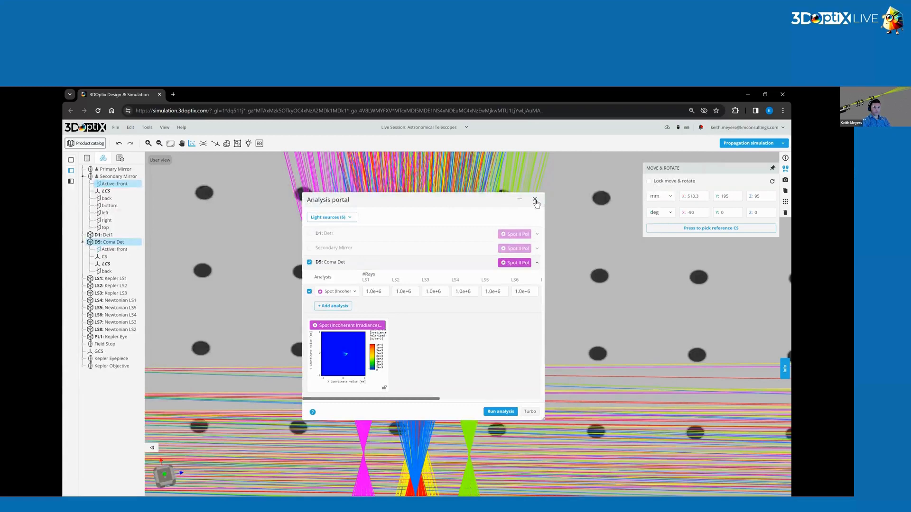
{"action": "left_click", "coordinate": [596, 305]}
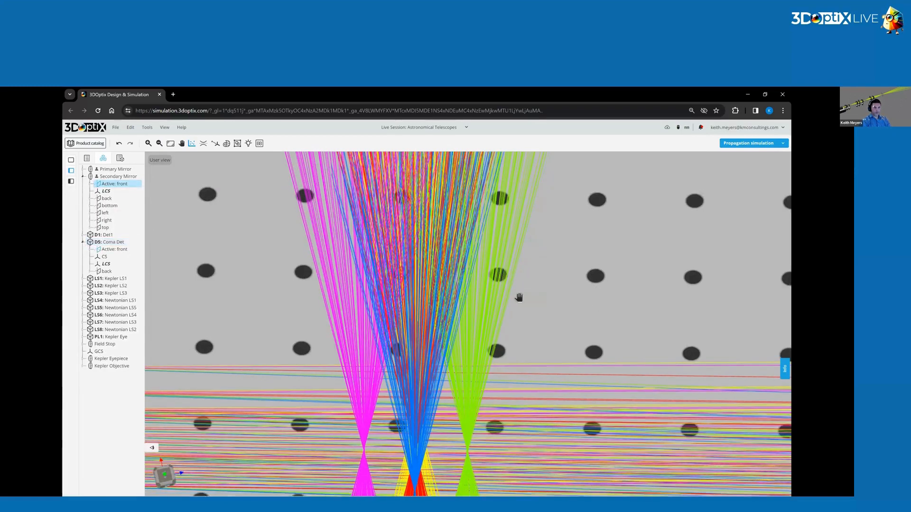
Search the product catalog for part 32970 and add the Edmund Optics 32-970 plano-convex lens to the design.
{"action": "scroll", "coordinate": [451, 318], "scroll_direction": "down", "scroll_amount": 5}
{"action": "scroll", "coordinate": [450, 316], "scroll_direction": "down", "scroll_amount": 5}
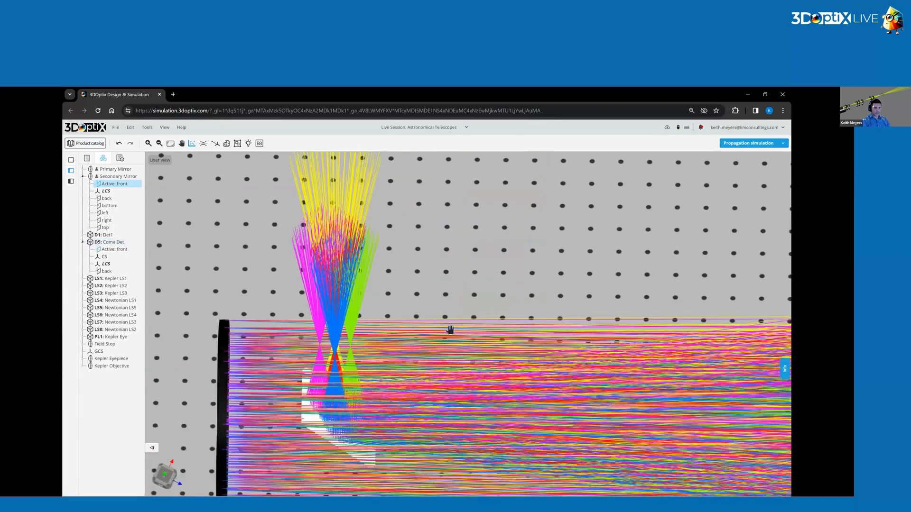
{"action": "scroll", "coordinate": [439, 279], "scroll_direction": "up", "scroll_amount": 2}
{"action": "middle_click_drag", "start_coordinate": [415, 369], "coordinate": [531, 244]}
{"action": "right_click", "coordinate": [532, 246]}
{"action": "left_click", "coordinate": [529, 244]}
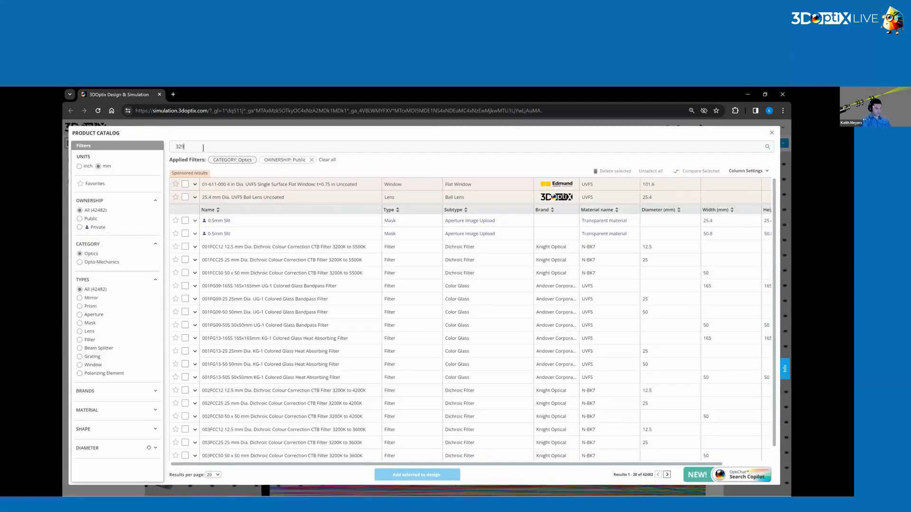
{"action": "left_click", "coordinate": [203, 146]}
{"action": "type", "text": "32970"}
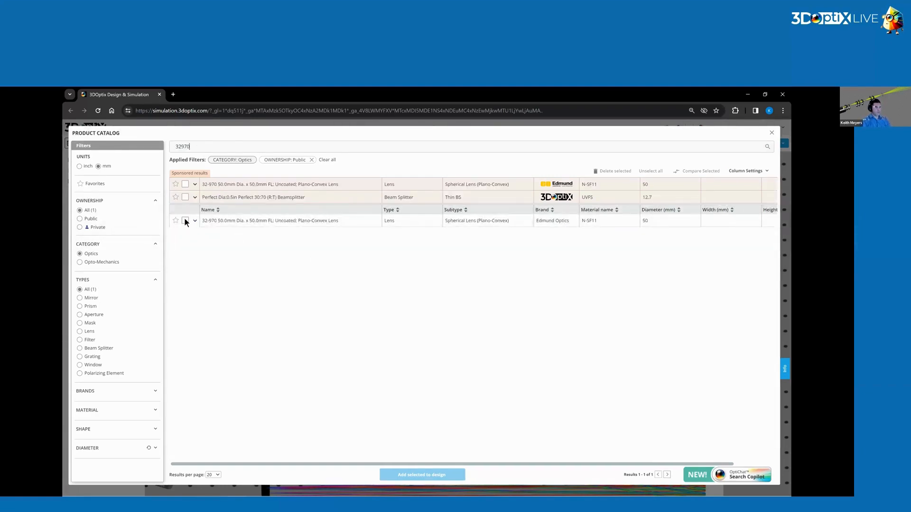
{"action": "left_click", "coordinate": [185, 220]}
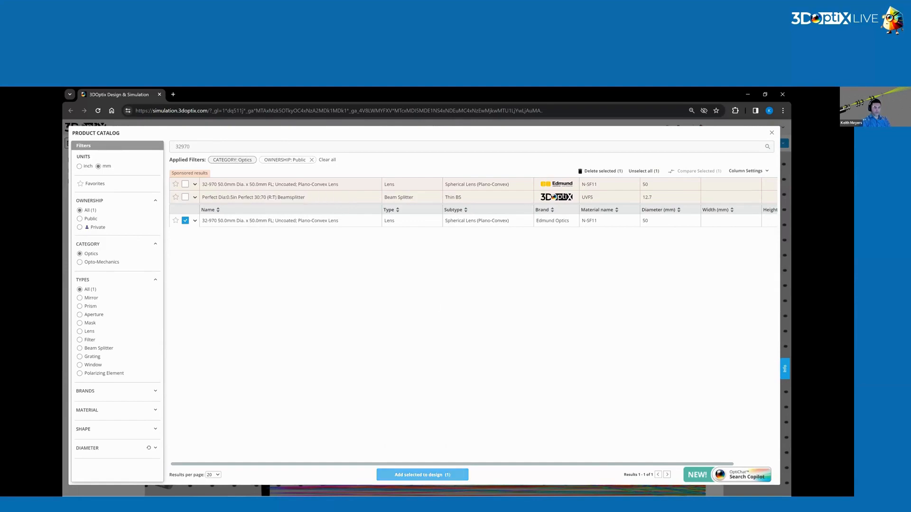
{"action": "left_click", "coordinate": [422, 475]}
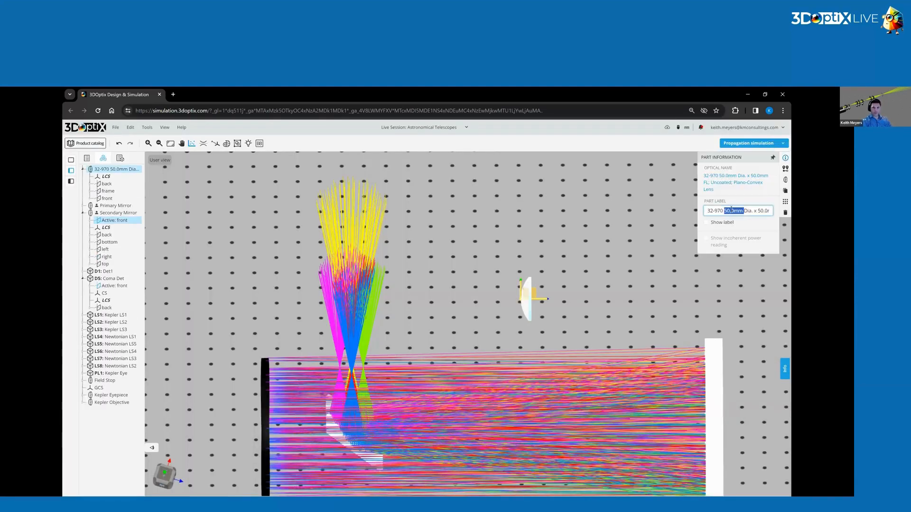
Label the new plano-convex lens "Newtonian Eyepiece".
{"action": "type", "text": "Newto"}
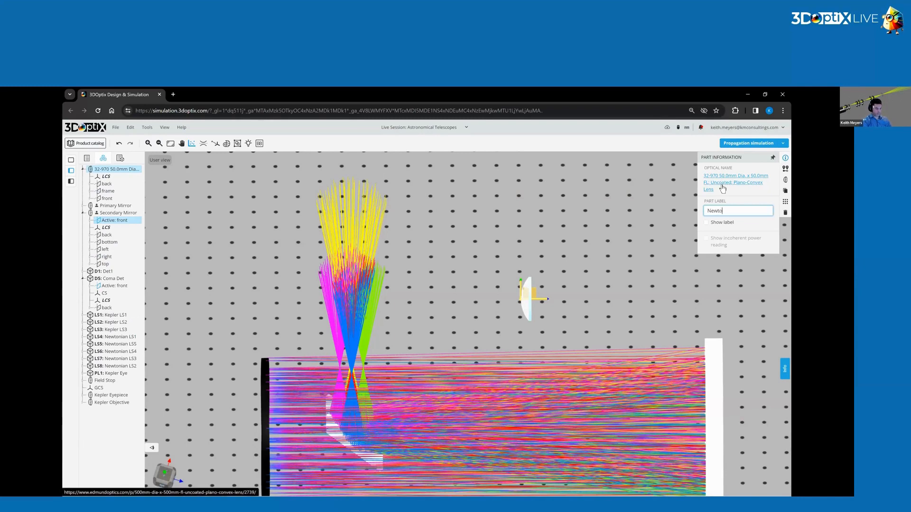
{"action": "type", "text": "nian Eyepiece"}
{"action": "key", "text": "Return"}
Position the Newtonian Eyepiece at X 500 mm, Y 250 mm and Z 100 mm.
{"action": "left_click", "coordinate": [785, 168]}
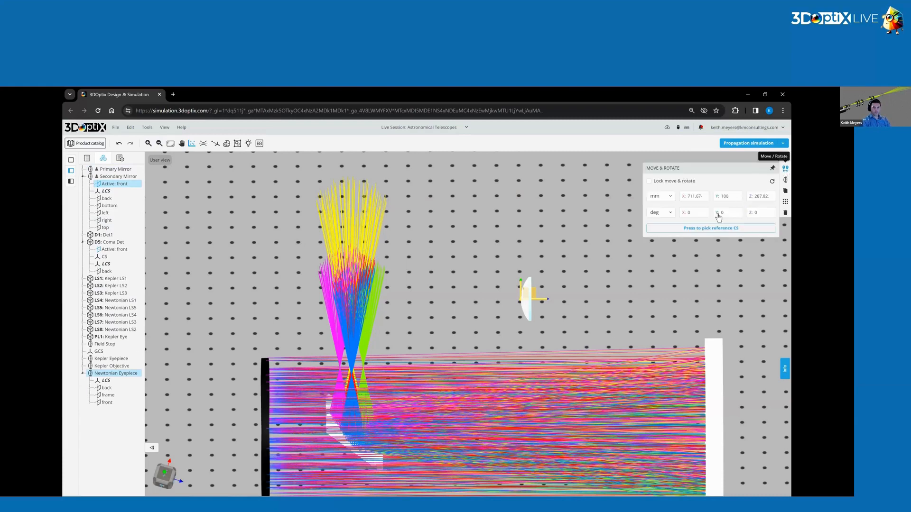
{"action": "left_click", "coordinate": [695, 197]}
{"action": "type", "text": "500"}
{"action": "left_click", "coordinate": [761, 196]}
{"action": "type", "text": "250"}
{"action": "left_click_drag", "start_coordinate": [763, 196], "coordinate": [724, 200]}
{"action": "key", "text": "Return"}
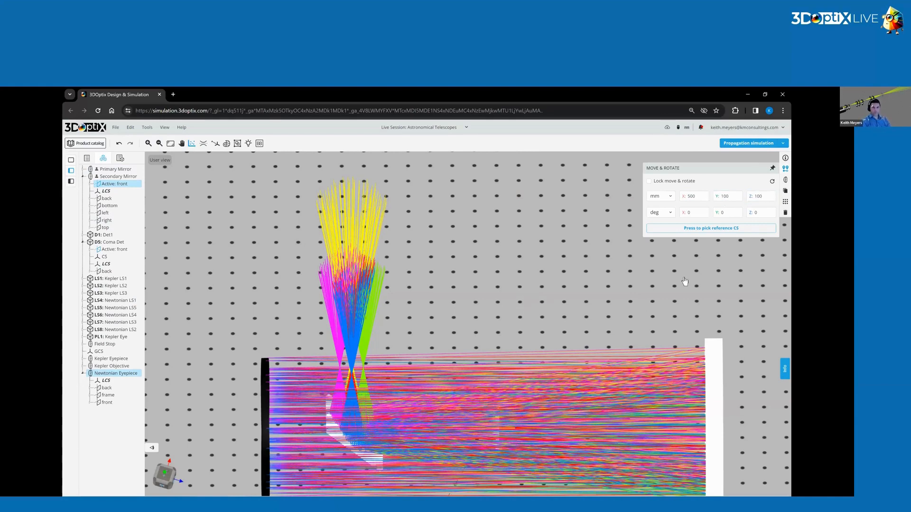
{"action": "double_click", "coordinate": [725, 196]}
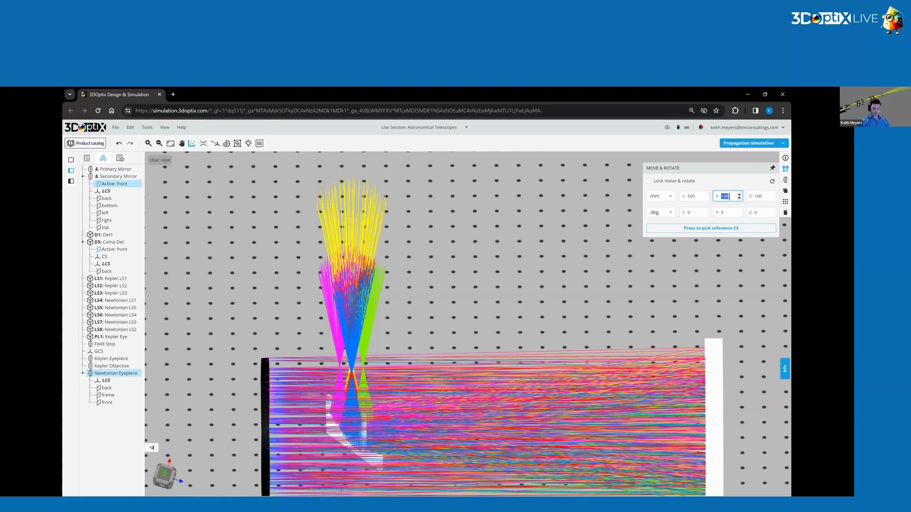
{"action": "type", "text": "250"}
{"action": "key", "text": "Return"}
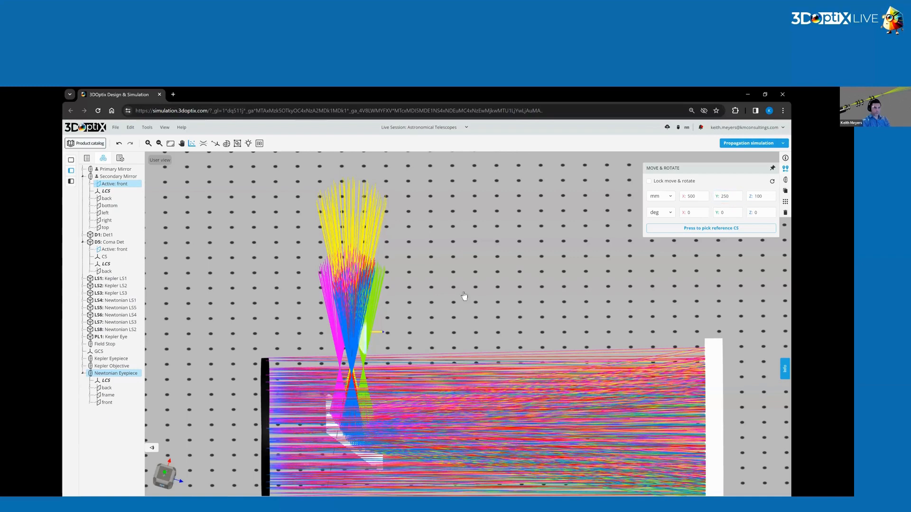
Rotate the Newtonian Eyepiece to -90 degrees about X and run the propagation simulation.
{"action": "key", "text": "Tab"}
{"action": "key", "text": "Tab"}
{"action": "type", "text": "-90"}
{"action": "key", "text": "Return"}
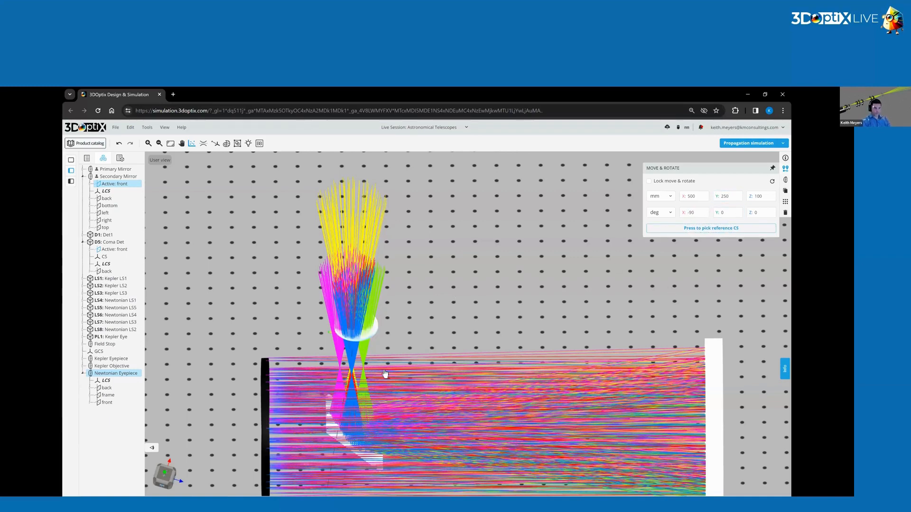
{"action": "left_click", "coordinate": [769, 144]}
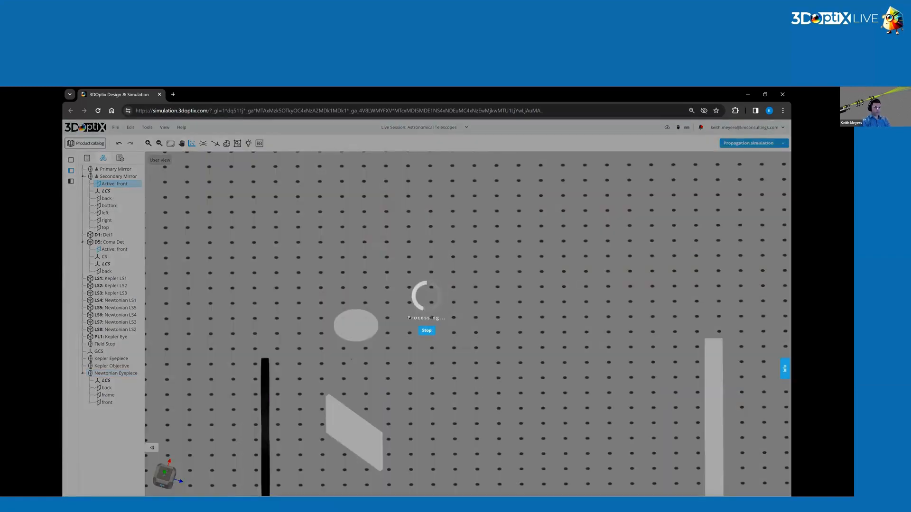
Shift the Newtonian Eyepiece to Z 95 mm and rerun the propagation simulation.
{"action": "left_click_drag", "start_coordinate": [406, 356], "coordinate": [371, 302]}
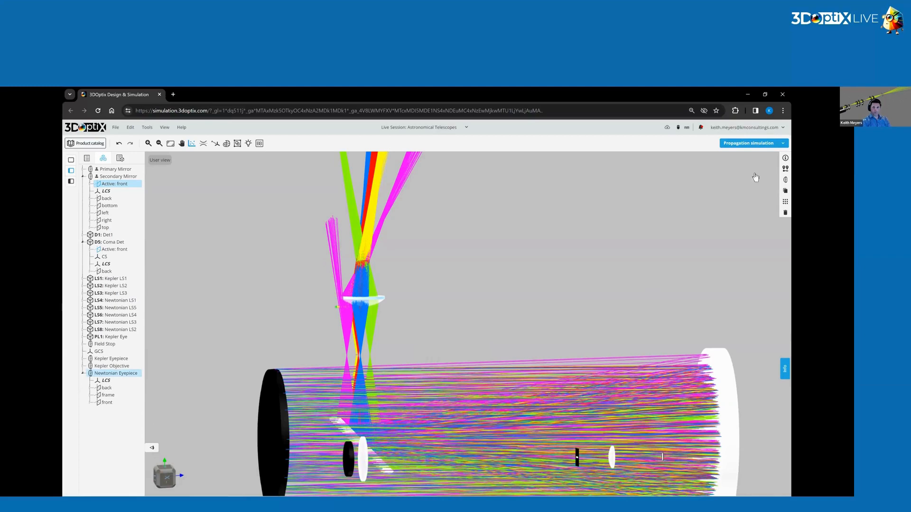
{"action": "left_click", "coordinate": [785, 168]}
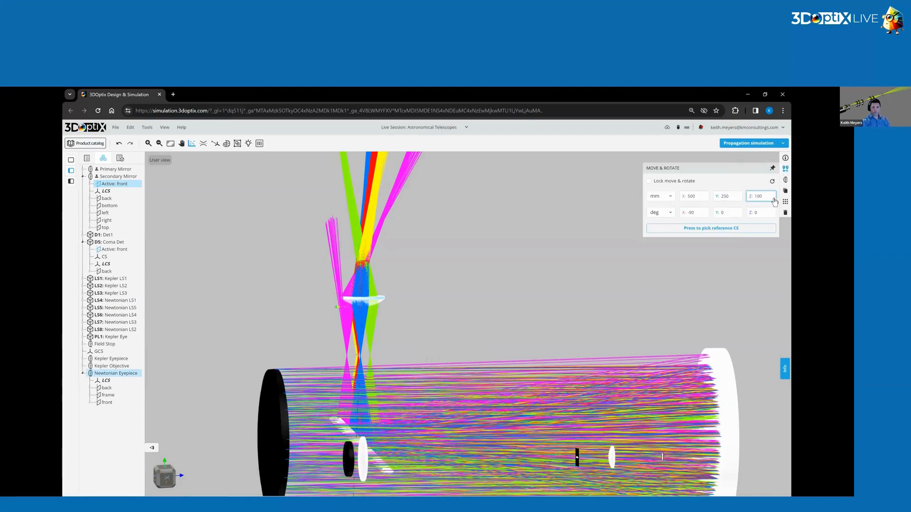
{"action": "left_click", "coordinate": [773, 199]}
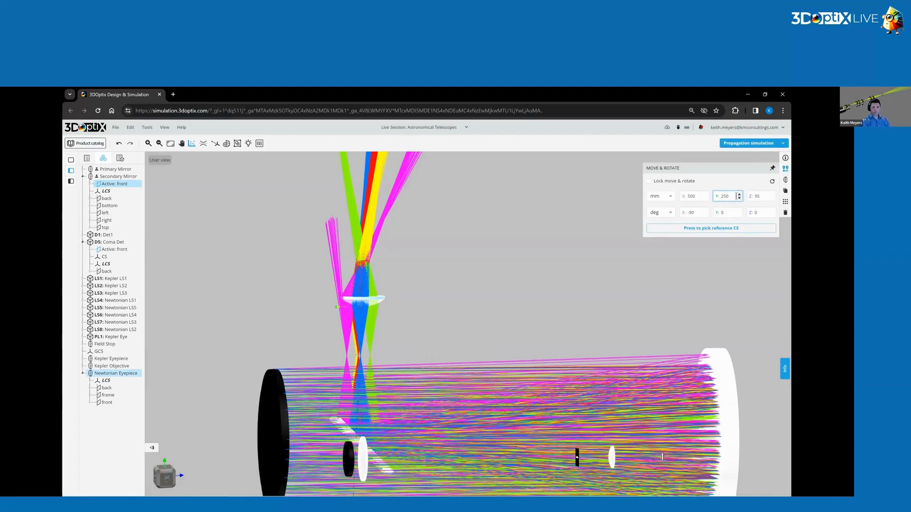
{"action": "left_click", "coordinate": [745, 143]}
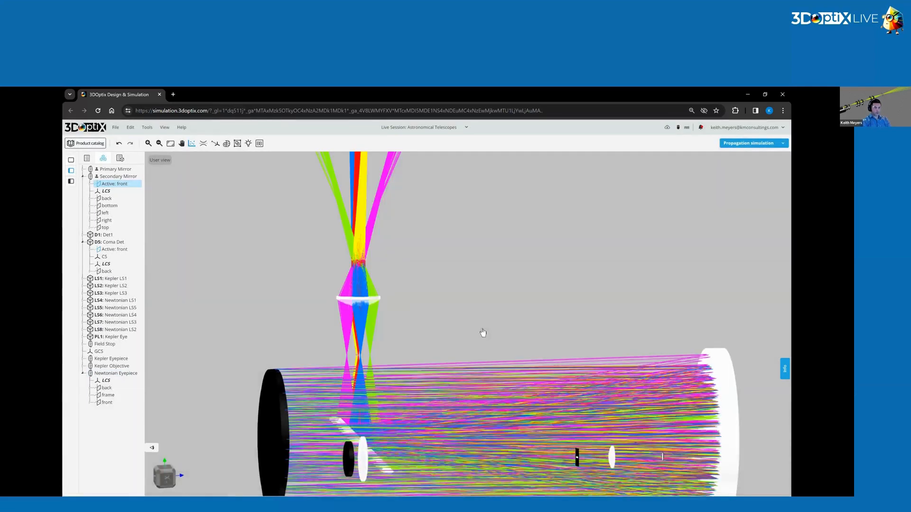
Check the Newtonian Eyepiece's part information for its optical name and specifications.
{"action": "left_click_drag", "start_coordinate": [462, 355], "coordinate": [464, 368]}
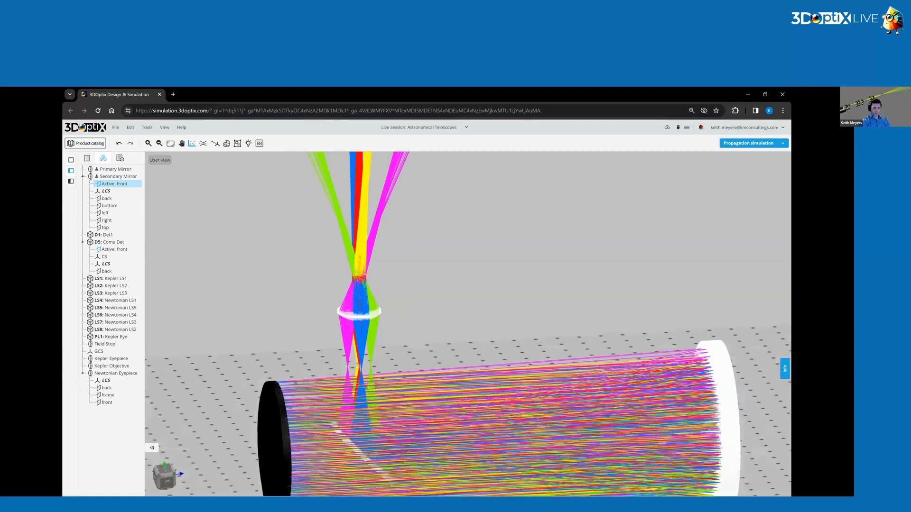
{"action": "left_click_drag", "start_coordinate": [723, 430], "coordinate": [711, 423]}
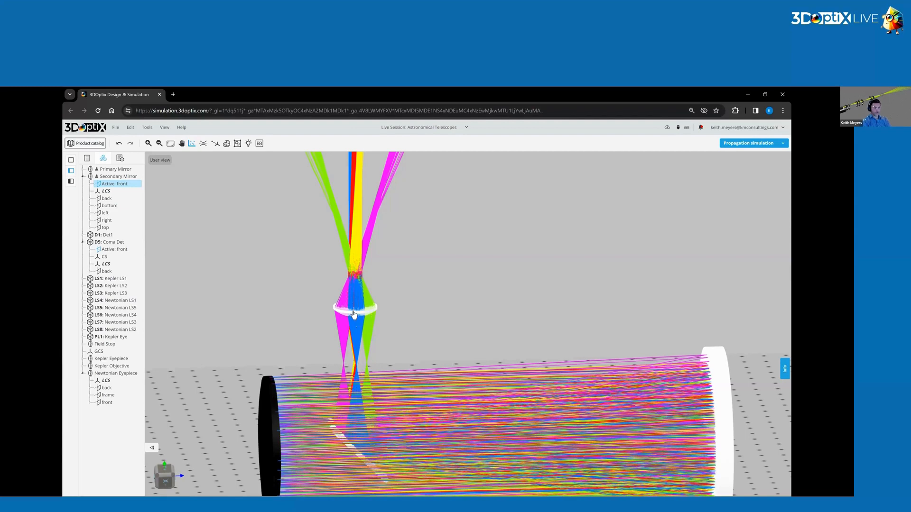
{"action": "left_click", "coordinate": [370, 318]}
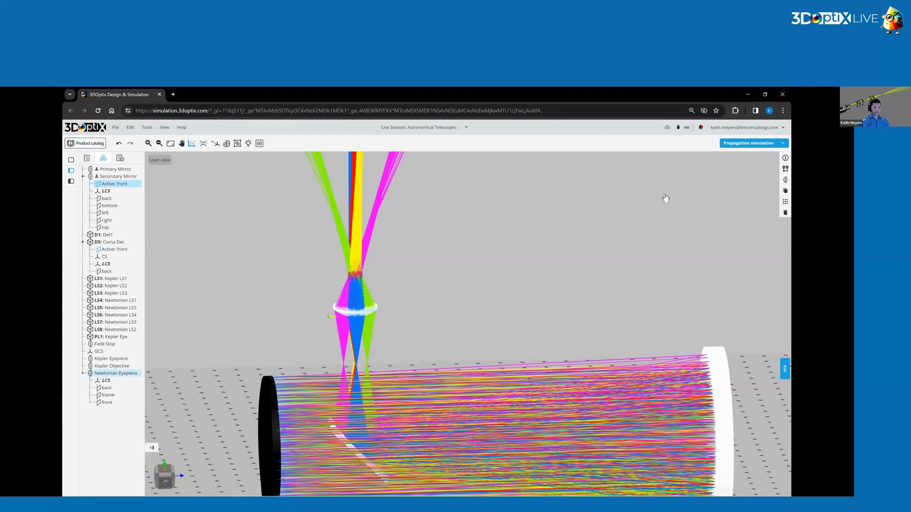
{"action": "left_click", "coordinate": [785, 157]}
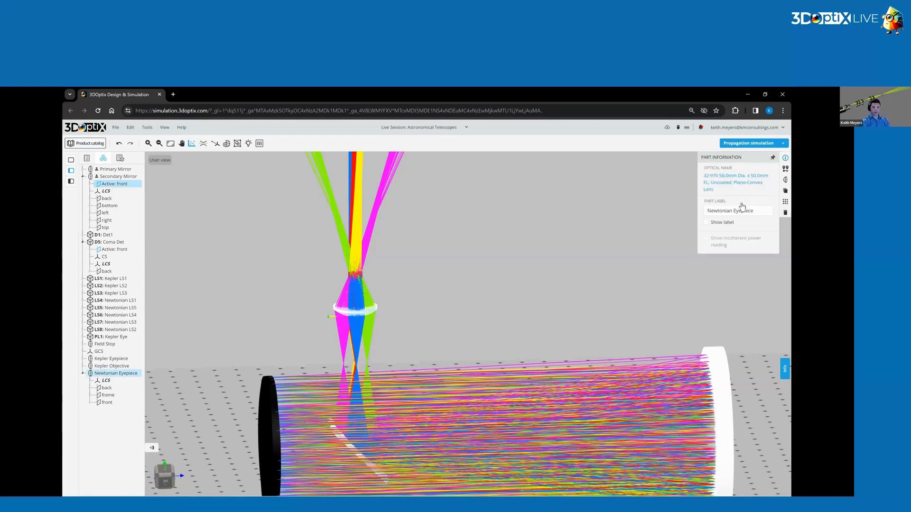
{"action": "left_click", "coordinate": [448, 300]}
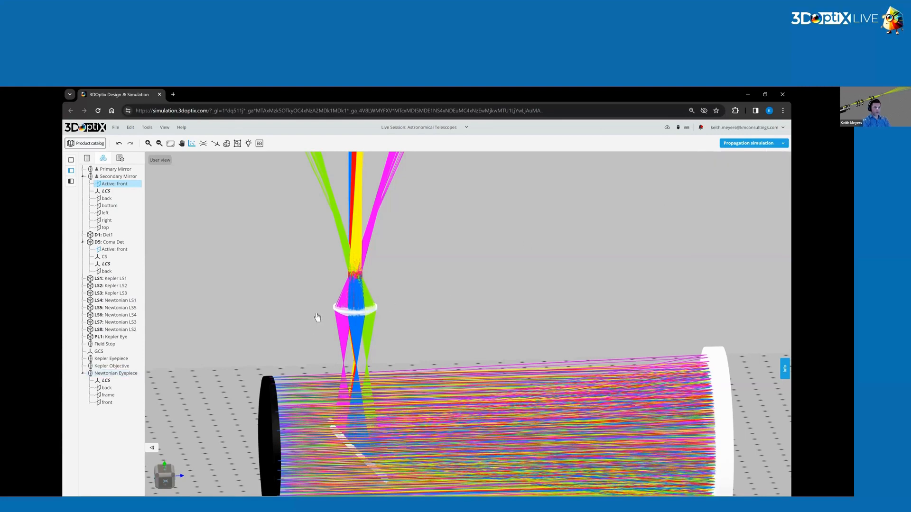
Examine up close how the colored beams pass through the Newtonian Eyepiece and spread out beyond it.
{"action": "scroll", "coordinate": [351, 306], "scroll_direction": "up", "scroll_amount": 5}
{"action": "left_click_drag", "start_coordinate": [392, 296], "coordinate": [494, 293]}
{"action": "right_click_drag", "start_coordinate": [493, 293], "coordinate": [523, 289]}
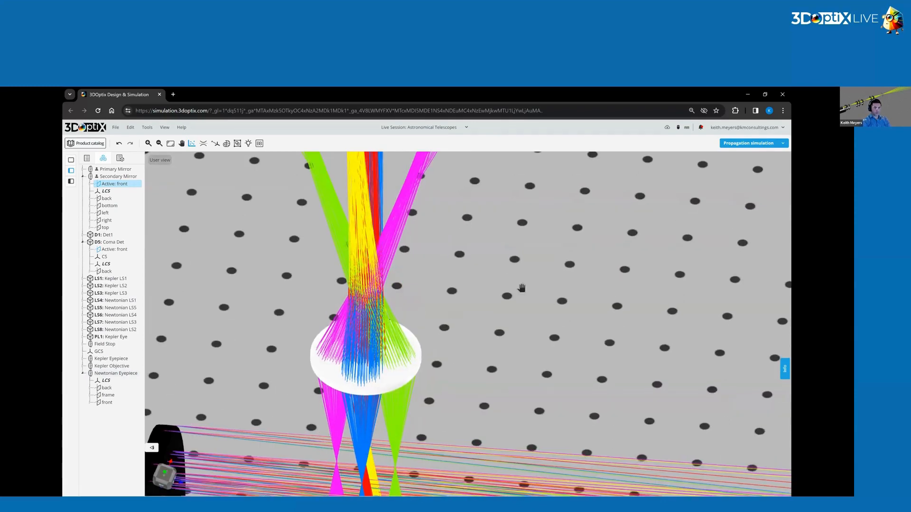
{"action": "left_click_drag", "start_coordinate": [477, 316], "coordinate": [470, 321]}
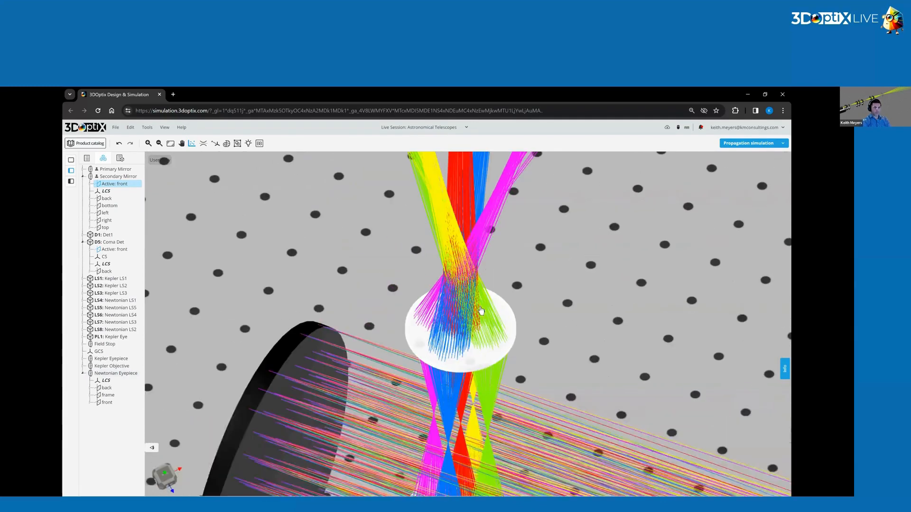
{"action": "left_click_drag", "start_coordinate": [511, 250], "coordinate": [550, 261]}
{"action": "right_click_drag", "start_coordinate": [478, 296], "coordinate": [482, 301]}
{"action": "scroll", "coordinate": [482, 301], "scroll_direction": "up", "scroll_amount": 5}
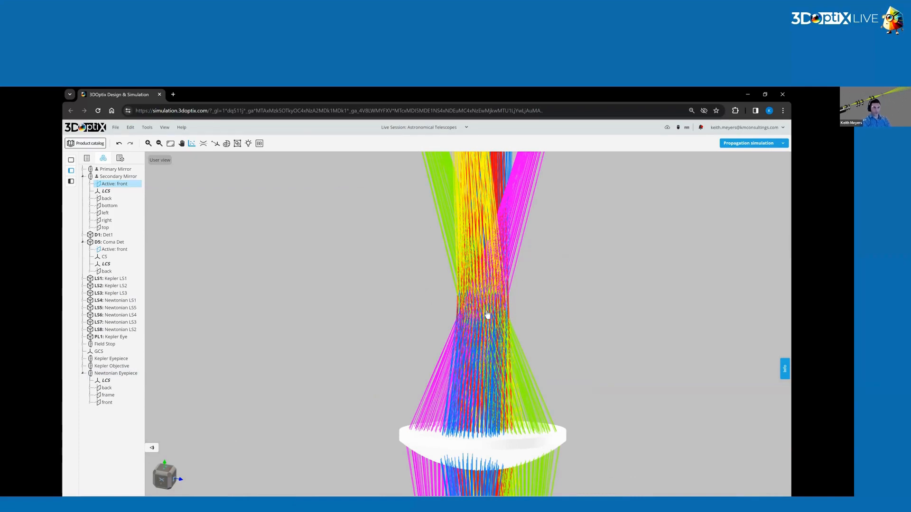
{"action": "left_click_drag", "start_coordinate": [602, 372], "coordinate": [538, 380]}
{"action": "scroll", "coordinate": [539, 380], "scroll_direction": "down", "scroll_amount": 10}
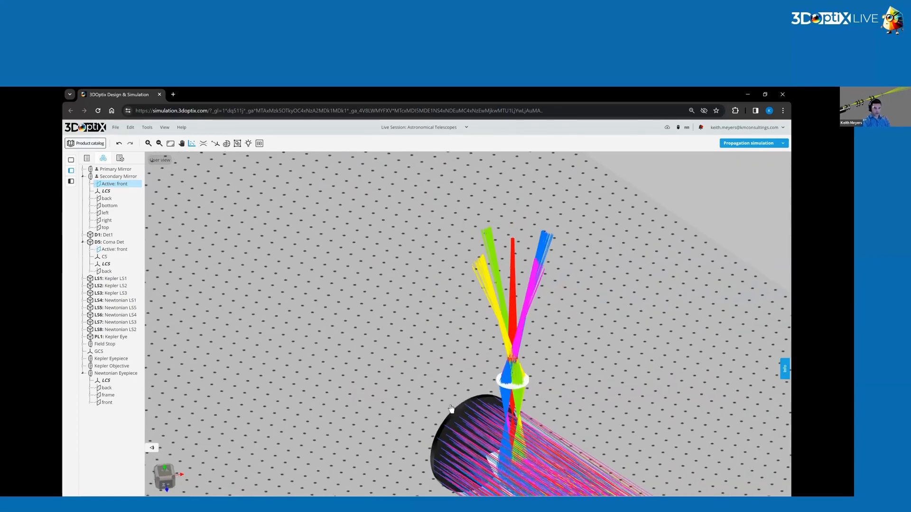
{"action": "right_click_drag", "start_coordinate": [415, 366], "coordinate": [314, 236]}
{"action": "left_click_drag", "start_coordinate": [446, 361], "coordinate": [516, 426]}
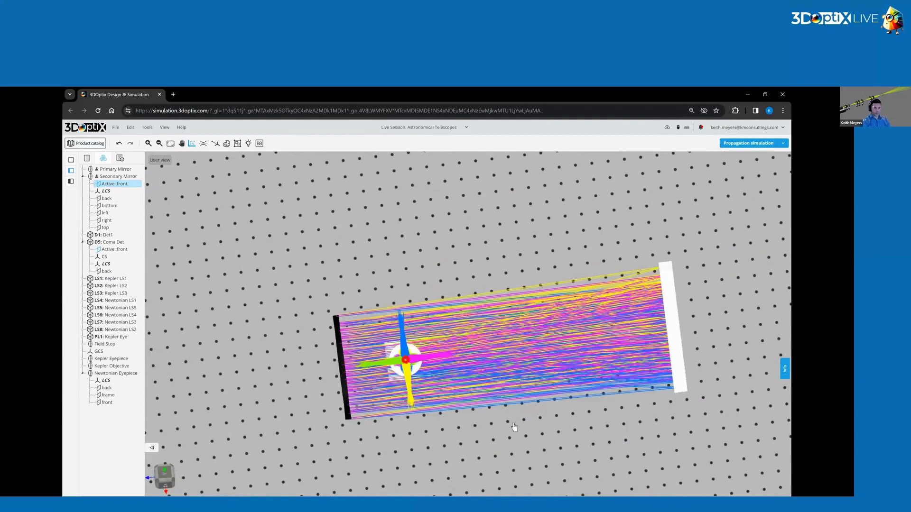
Identify the Kepler Objective, Kepler Eyepiece and Newtonian Primary Mirror in the overall layout to compare the two telescopes.
{"action": "scroll", "coordinate": [512, 334], "scroll_direction": "down", "scroll_amount": 5}
{"action": "right_click_drag", "start_coordinate": [512, 335], "coordinate": [472, 218]}
{"action": "left_click_drag", "start_coordinate": [508, 345], "coordinate": [504, 353]}
{"action": "scroll", "coordinate": [488, 334], "scroll_direction": "up", "scroll_amount": 3}
{"action": "scroll", "coordinate": [488, 333], "scroll_direction": "up", "scroll_amount": 2}
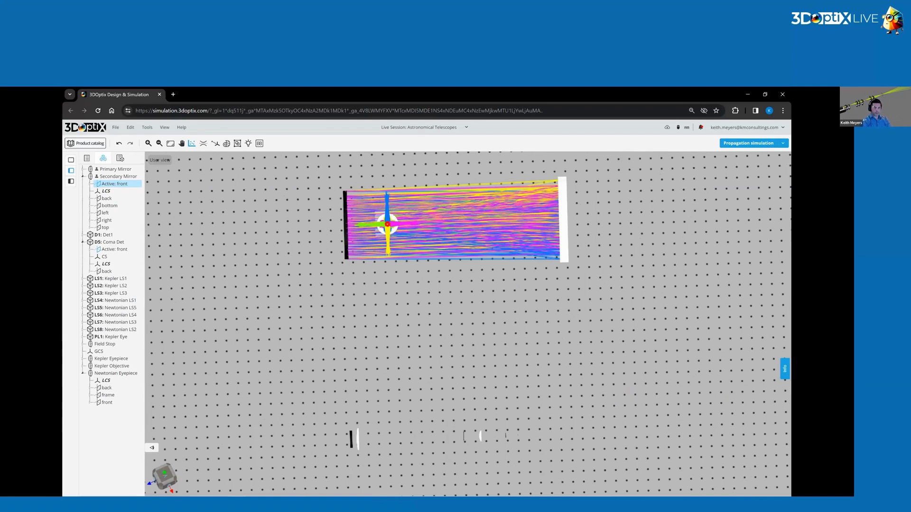
{"action": "left_click", "coordinate": [358, 439]}
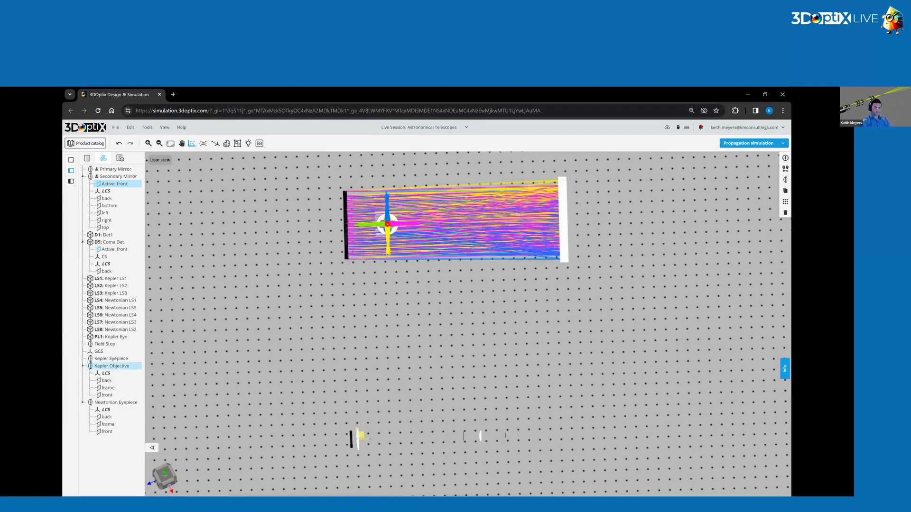
{"action": "left_click", "coordinate": [481, 436]}
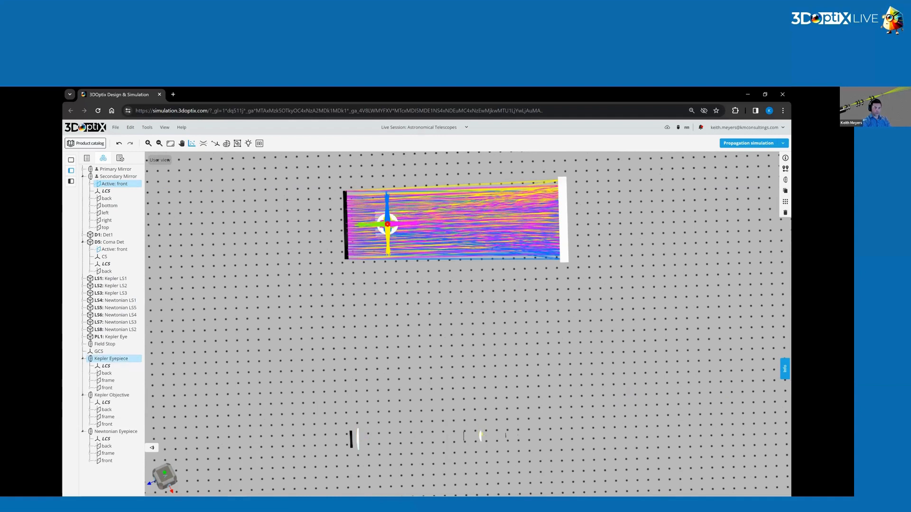
{"action": "left_click", "coordinate": [486, 306]}
{"action": "left_click_drag", "start_coordinate": [484, 363], "coordinate": [475, 379]}
{"action": "left_click", "coordinate": [551, 300]}
{"action": "left_click", "coordinate": [539, 309]}
{"action": "left_click", "coordinate": [554, 297]}
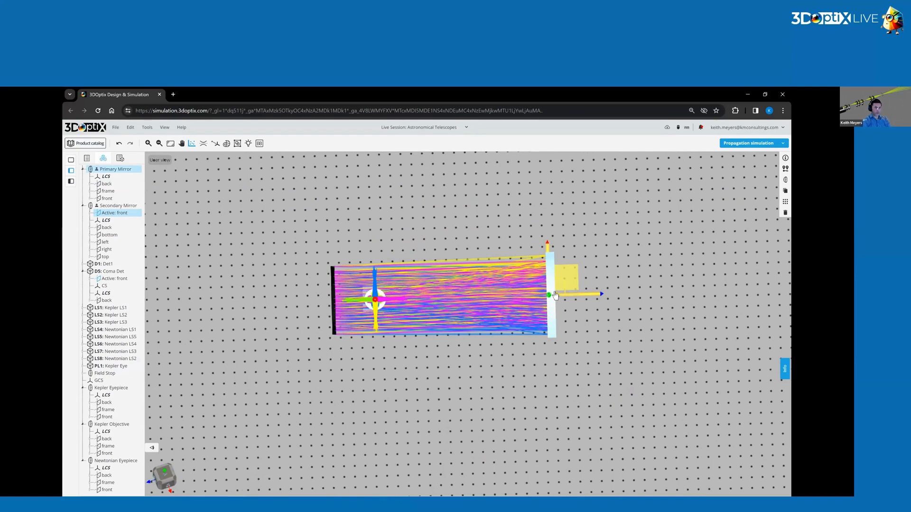
Examine the Newtonian and Keplerian telescopes together from above and at oblique angles, comparing their size and eyepiece placement.
{"action": "left_click_drag", "start_coordinate": [430, 291], "coordinate": [377, 272]}
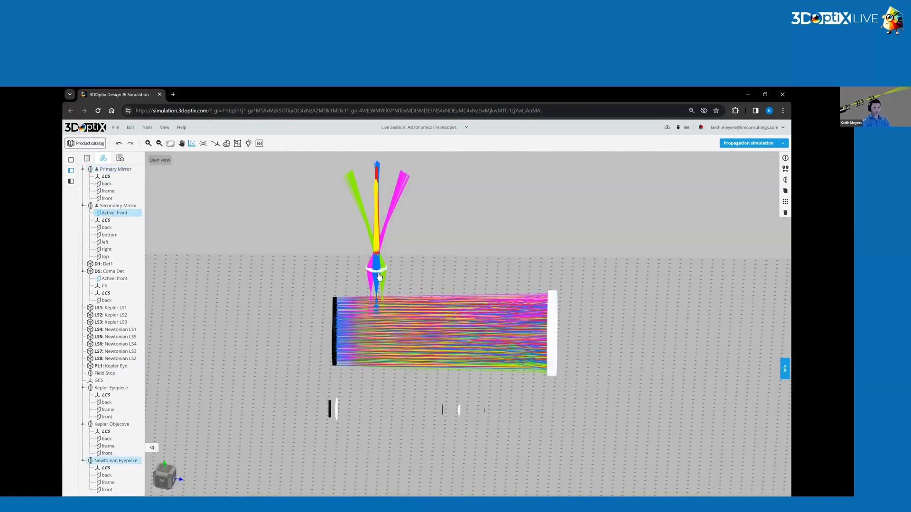
{"action": "left_click_drag", "start_coordinate": [444, 355], "coordinate": [456, 375]}
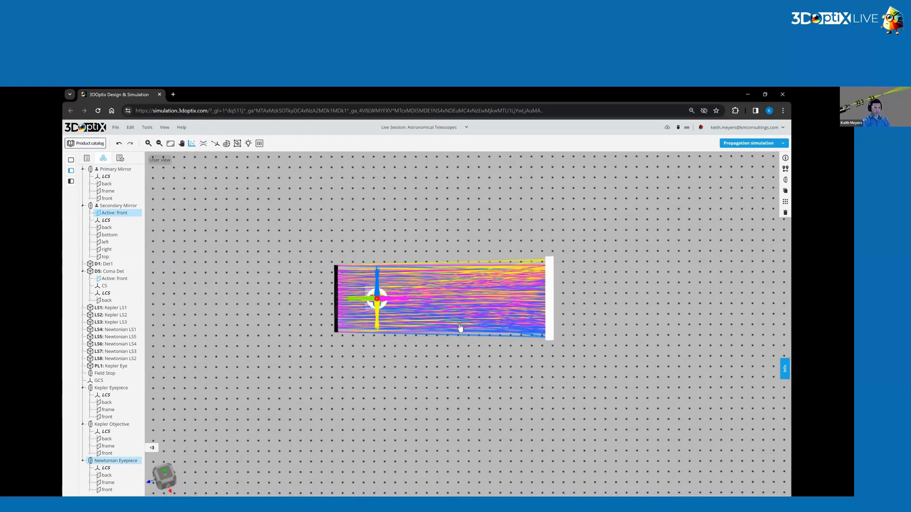
{"action": "scroll", "coordinate": [335, 235], "scroll_direction": "down", "scroll_amount": 3}
{"action": "scroll", "coordinate": [387, 237], "scroll_direction": "up", "scroll_amount": 2}
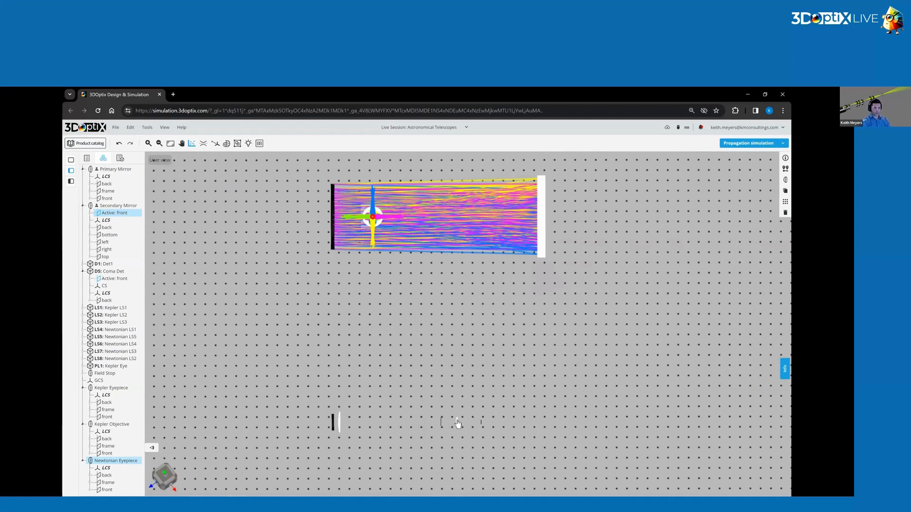
{"action": "mouse_move", "coordinate": [456, 344]}
{"action": "left_mouse_down"}
{"action": "mouse_move", "coordinate": [458, 332]}
{"action": "mouse_move", "coordinate": [464, 344]}
{"action": "mouse_move", "coordinate": [451, 341]}
{"action": "mouse_move", "coordinate": [458, 345]}
{"action": "left_mouse_up"}
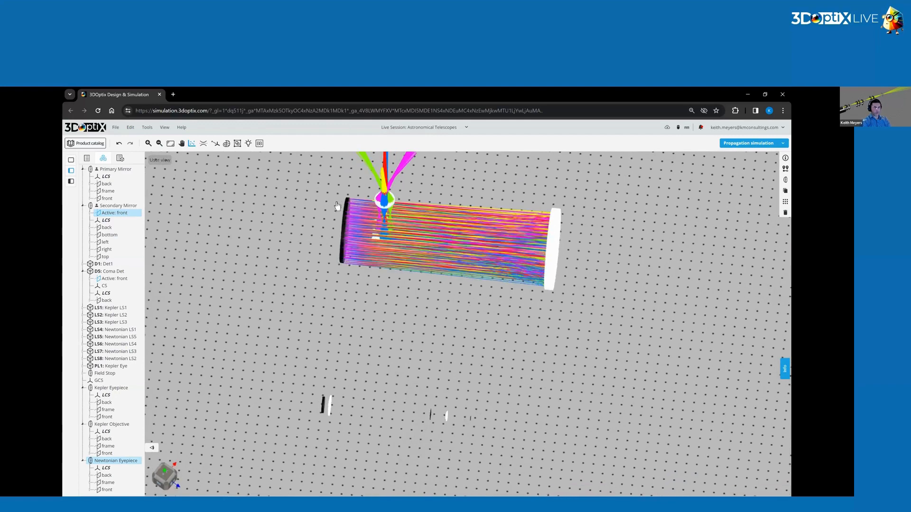
{"action": "left_click_drag", "start_coordinate": [433, 287], "coordinate": [457, 425]}
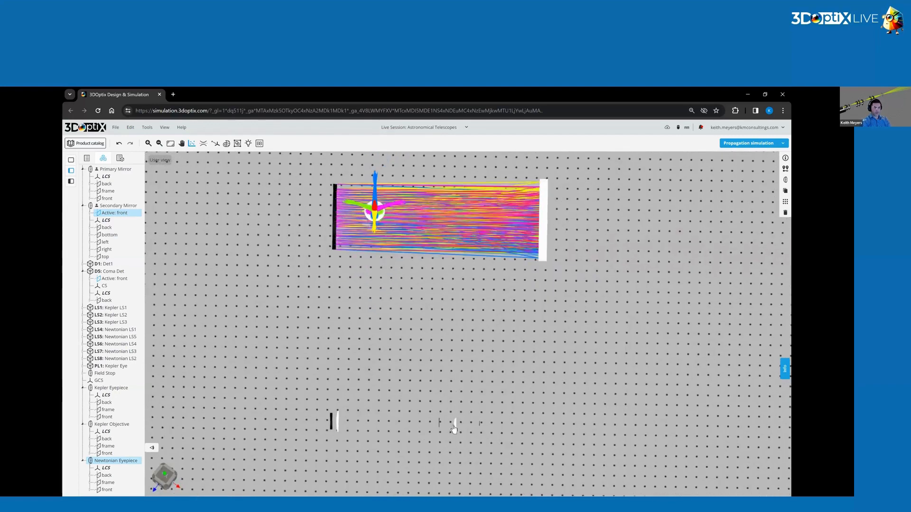
{"action": "left_click_drag", "start_coordinate": [467, 315], "coordinate": [344, 349]}
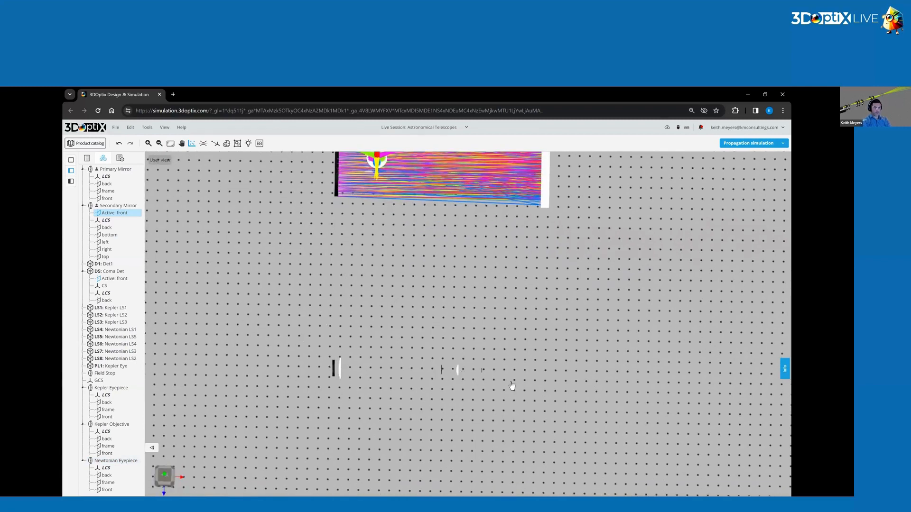
{"action": "left_click_drag", "start_coordinate": [441, 266], "coordinate": [304, 374]}
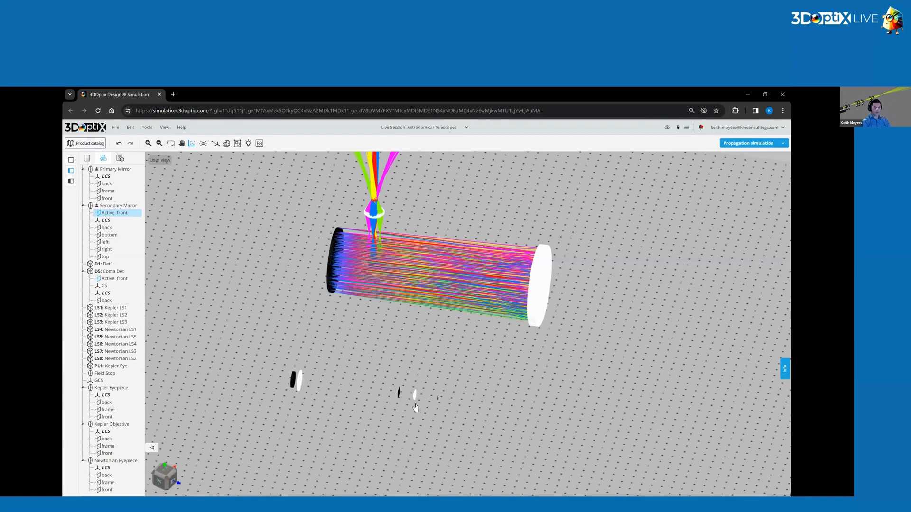
{"action": "left_click_drag", "start_coordinate": [415, 393], "coordinate": [573, 259]}
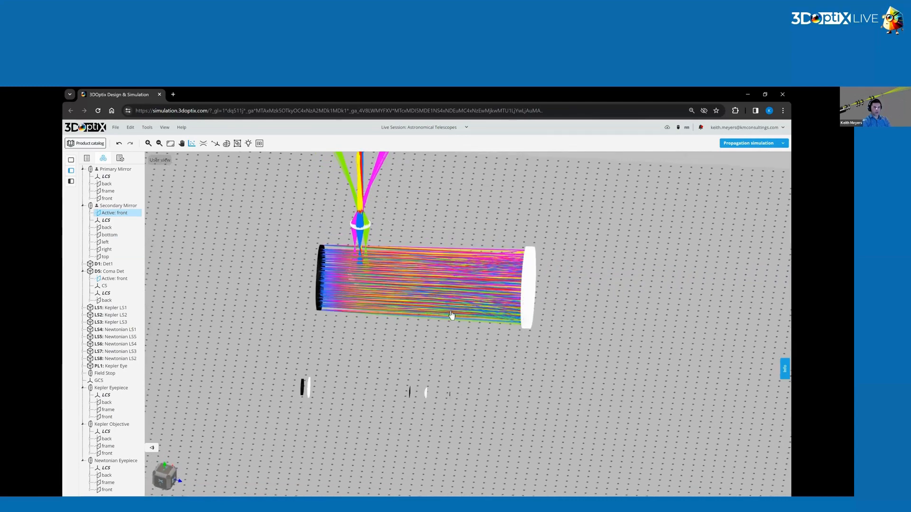
{"action": "left_click_drag", "start_coordinate": [450, 314], "coordinate": [452, 321]}
{"action": "left_click_drag", "start_coordinate": [393, 231], "coordinate": [345, 250]}
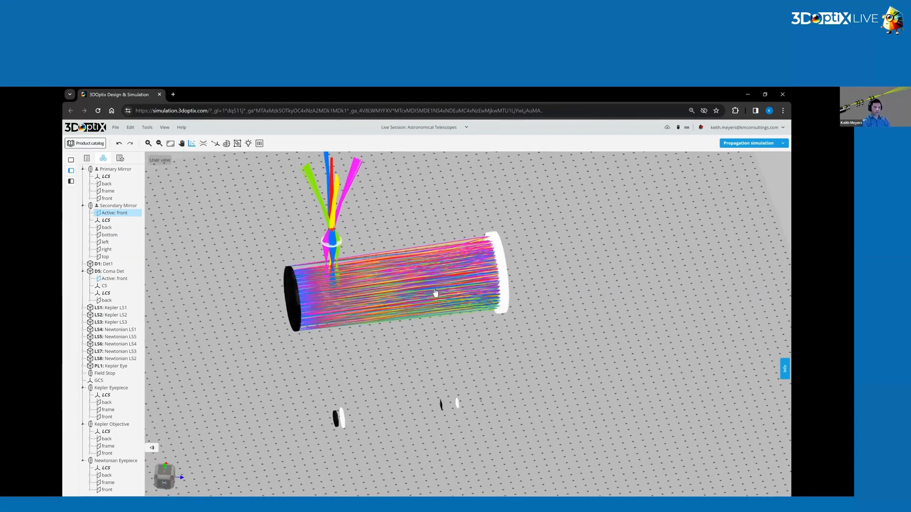
{"action": "left_click_drag", "start_coordinate": [420, 296], "coordinate": [473, 308]}
{"action": "right_click_drag", "start_coordinate": [473, 307], "coordinate": [474, 312]}
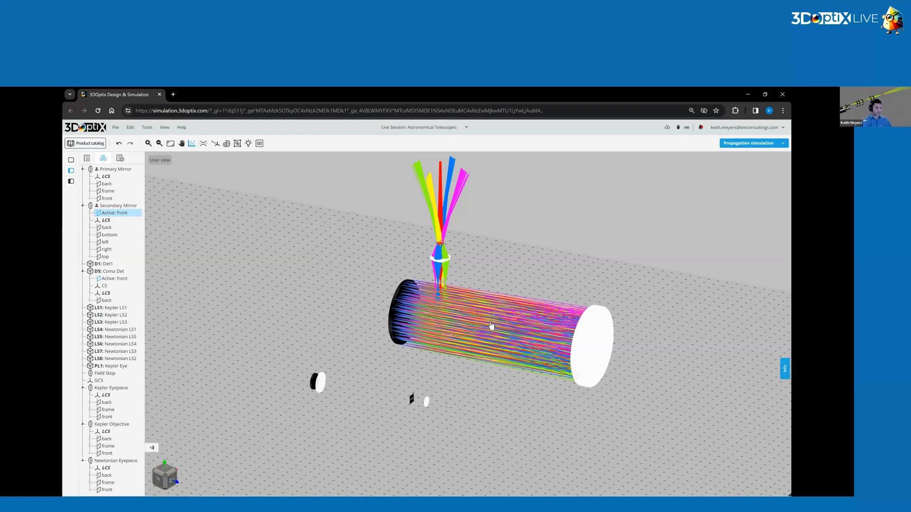
{"action": "scroll", "coordinate": [506, 342], "scroll_direction": "up", "scroll_amount": 4}
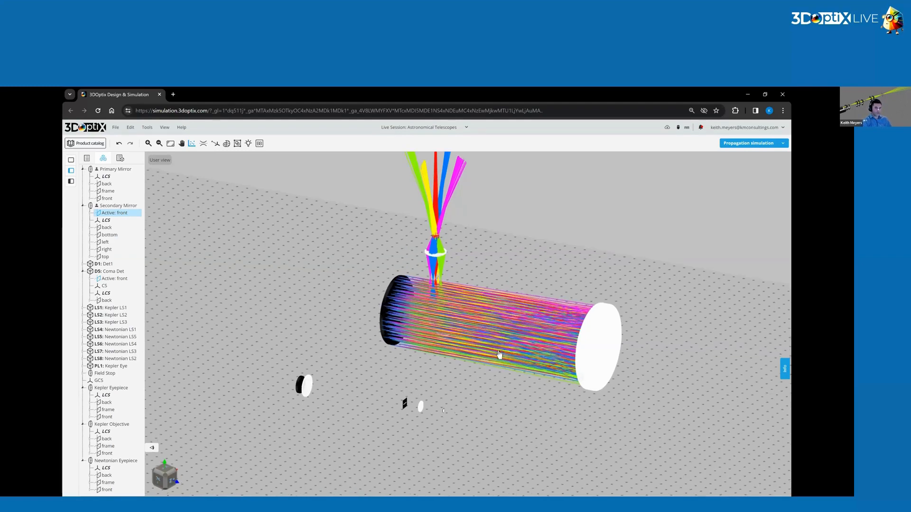
{"action": "left_click_drag", "start_coordinate": [499, 343], "coordinate": [508, 346]}
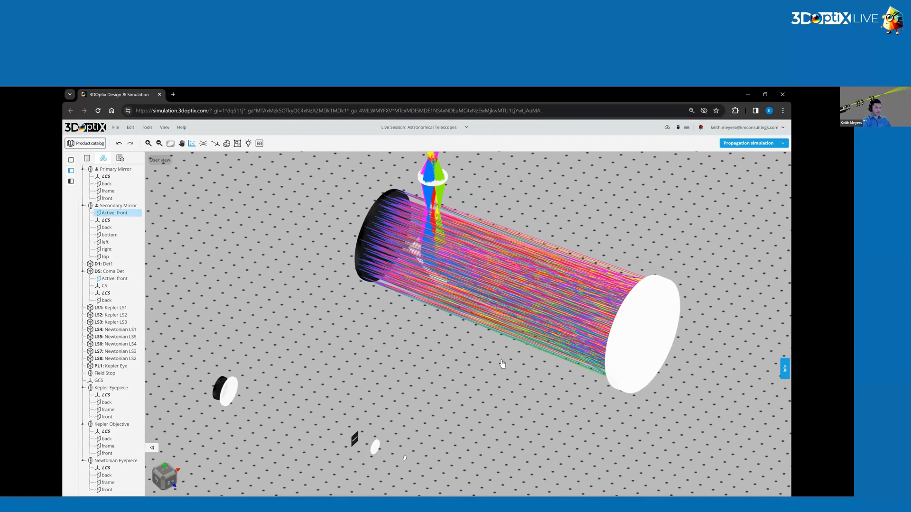